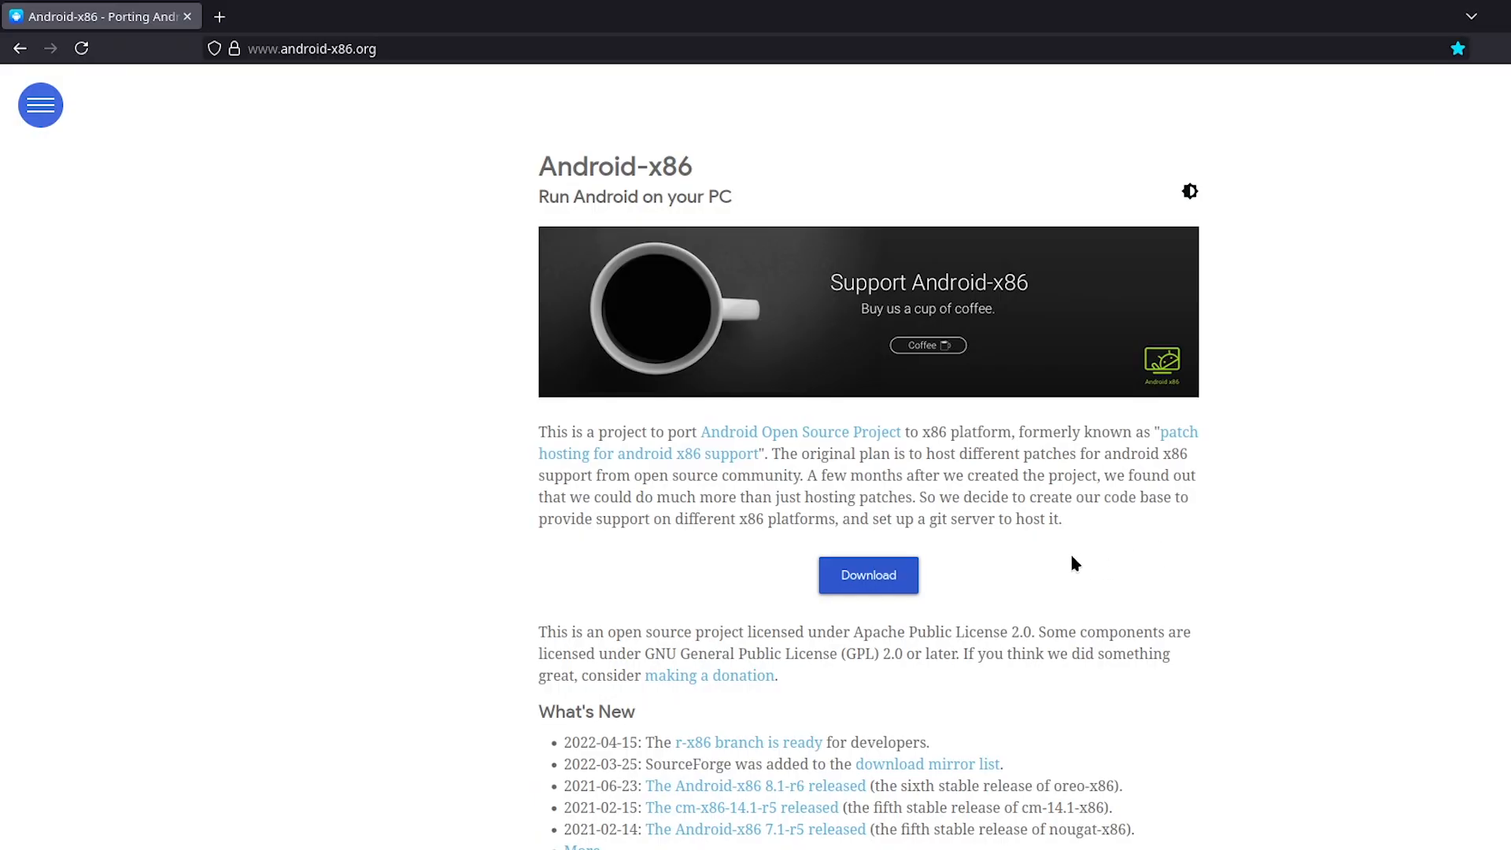
Read the Android-x86 site address and the introduction on porting the Android Open Source Project to x86 platforms
{"action": "left_click", "coordinate": [296, 49]}
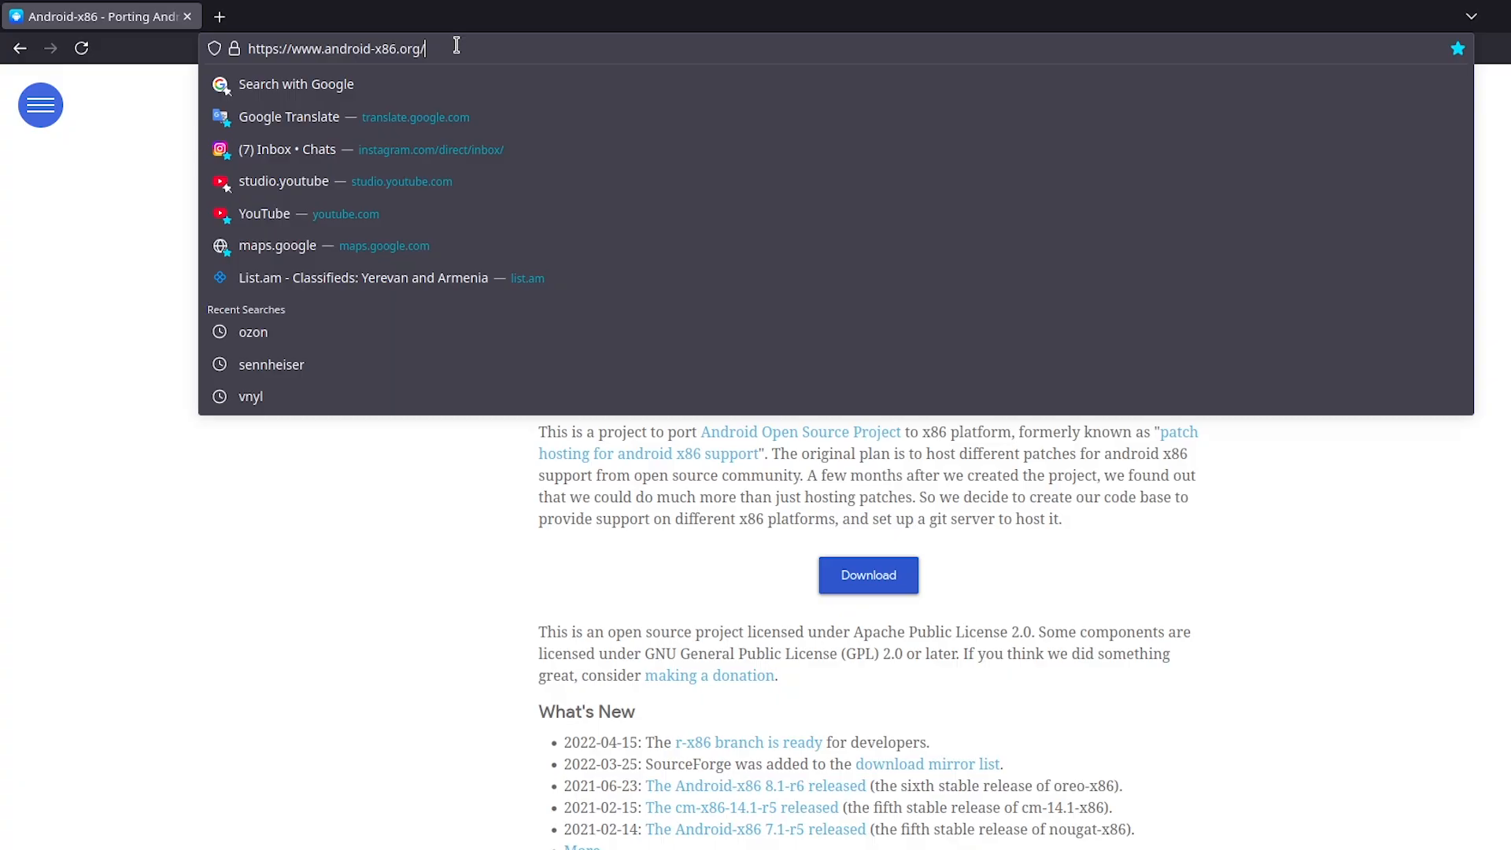
{"action": "left_click", "coordinate": [122, 310]}
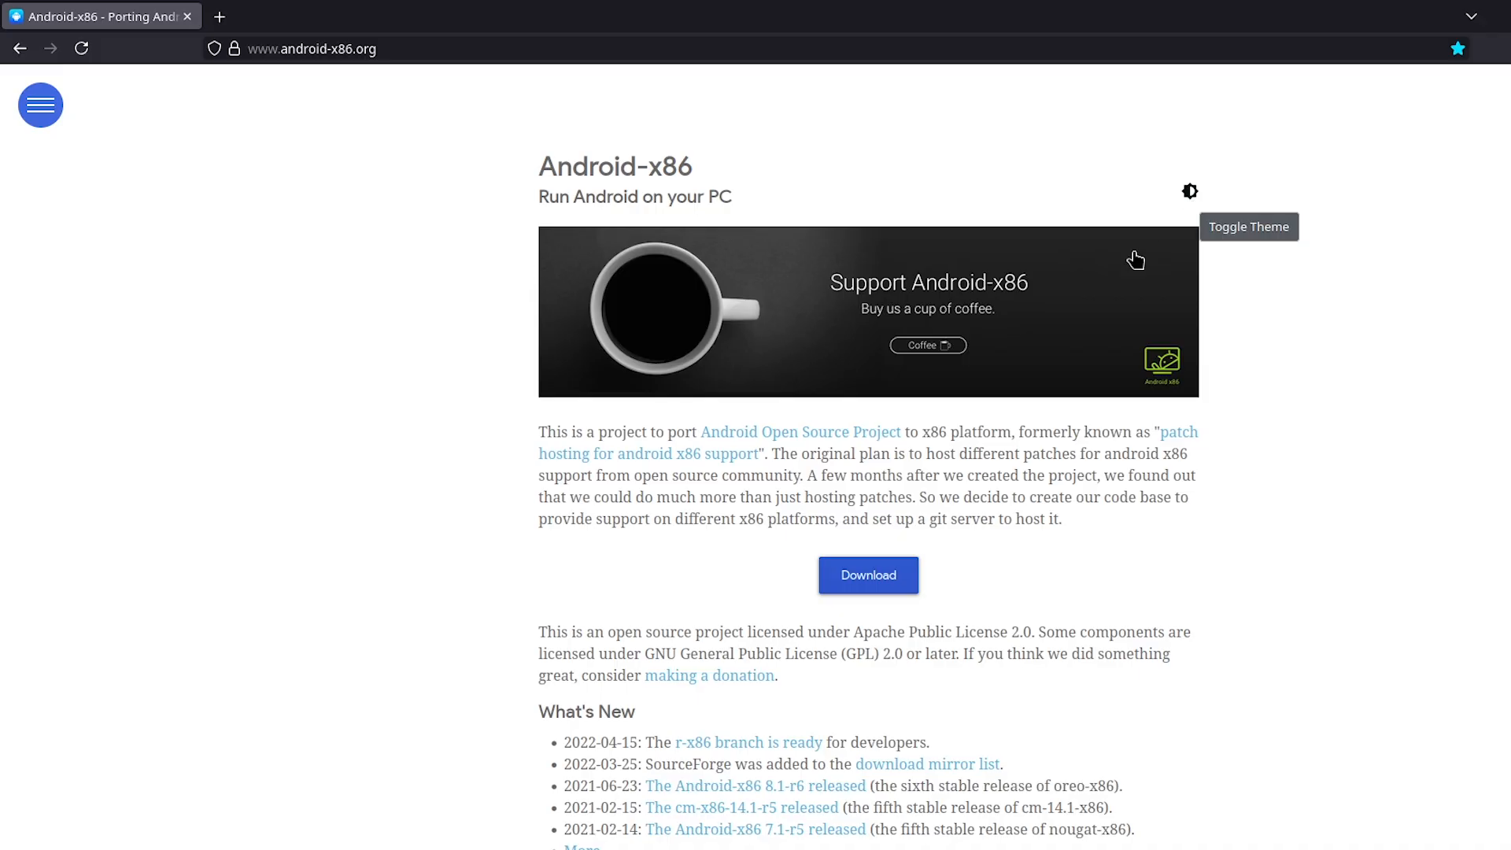
{"action": "left_click_drag", "start_coordinate": [545, 435], "coordinate": [697, 433]}
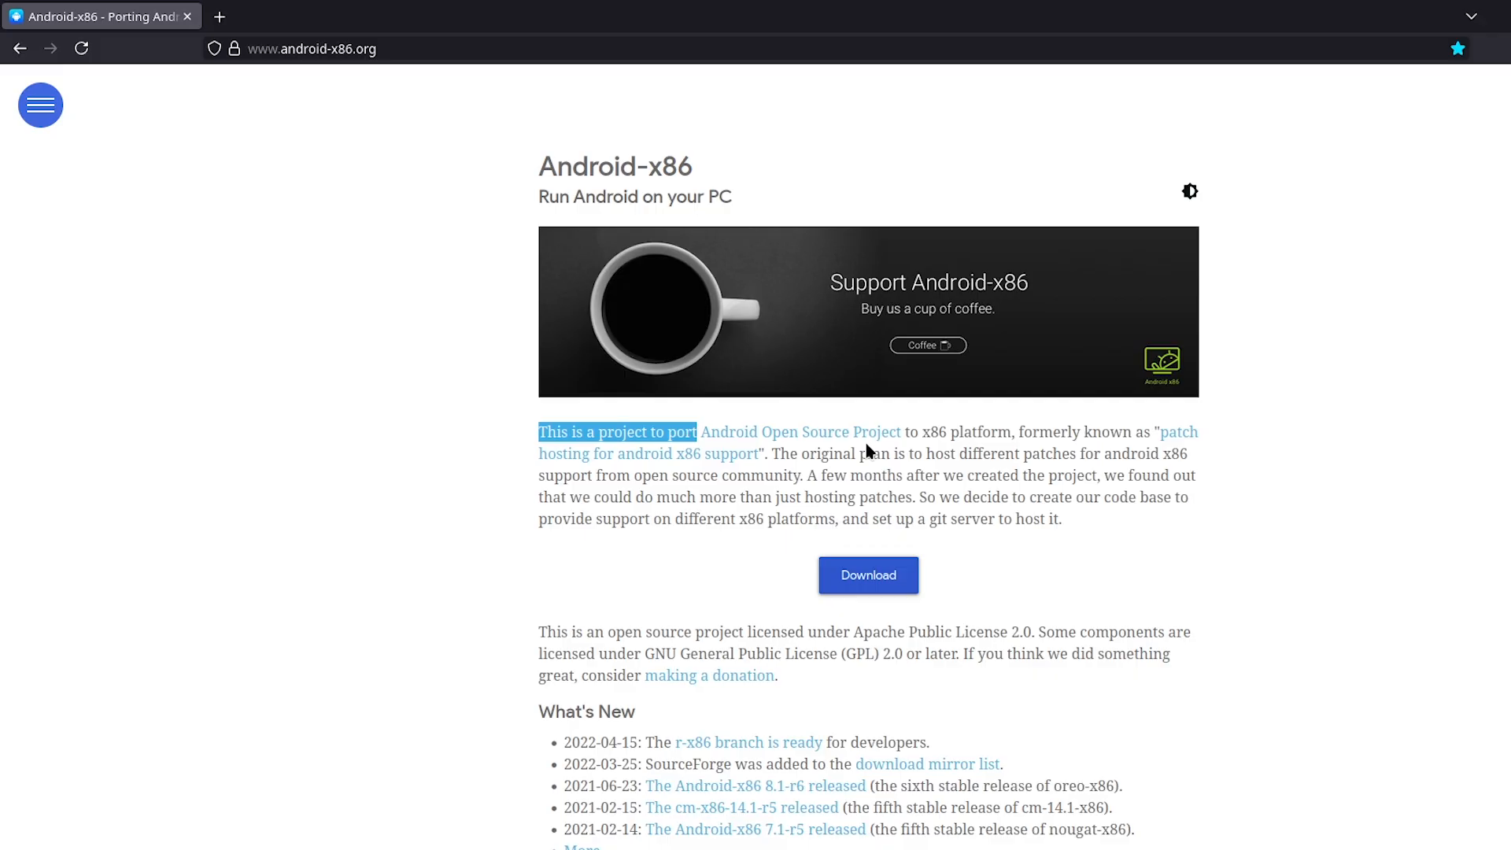
{"action": "left_click_drag", "start_coordinate": [923, 432], "coordinate": [1011, 432]}
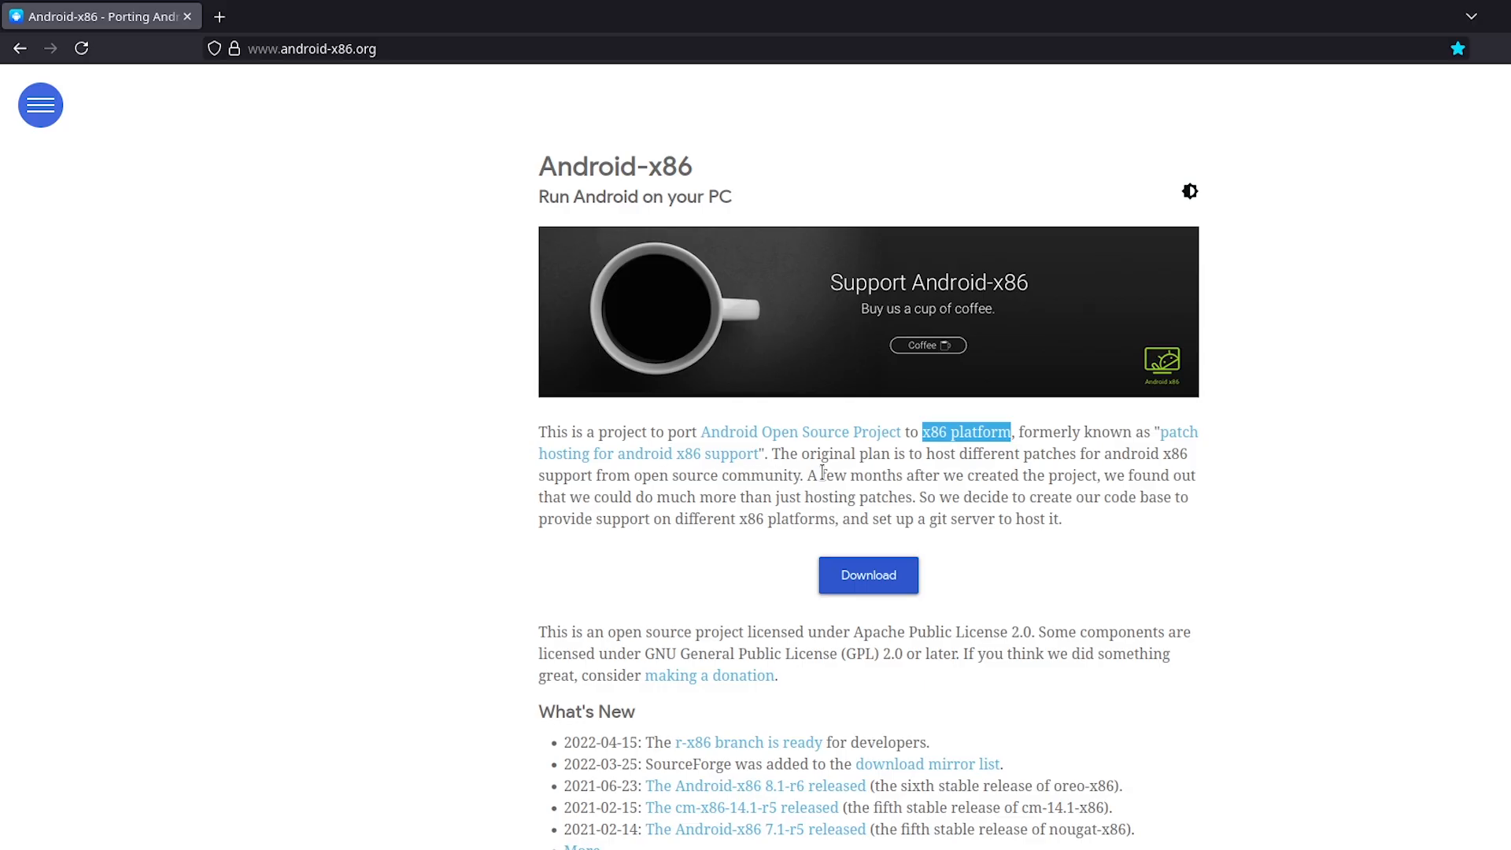
{"action": "left_click", "coordinate": [784, 460]}
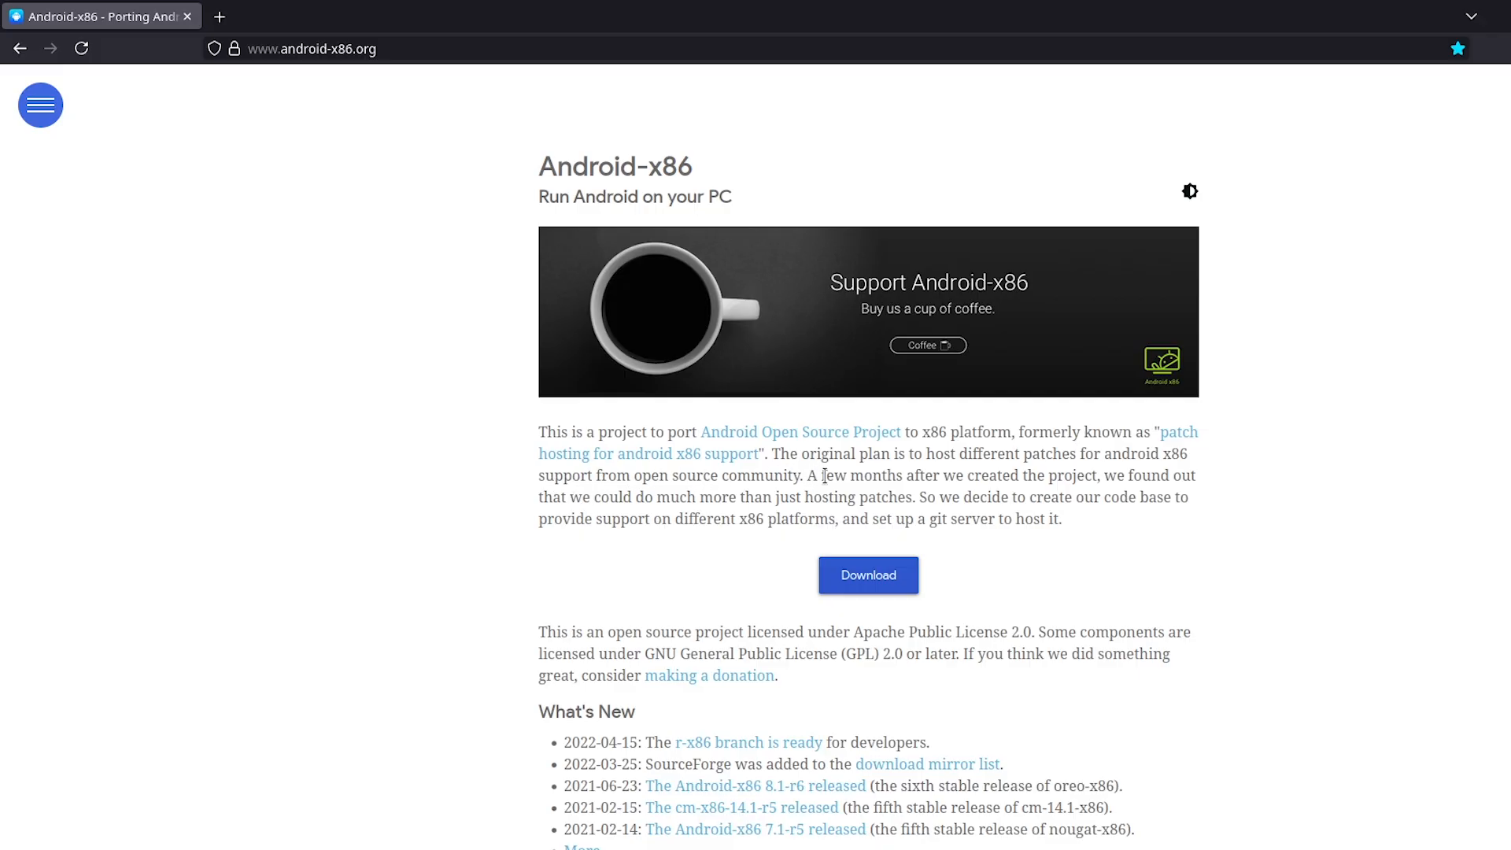
{"action": "left_click_drag", "start_coordinate": [813, 479], "coordinate": [904, 478]}
{"action": "left_click", "coordinate": [904, 479]}
{"action": "left_click_drag", "start_coordinate": [603, 519], "coordinate": [1031, 522]}
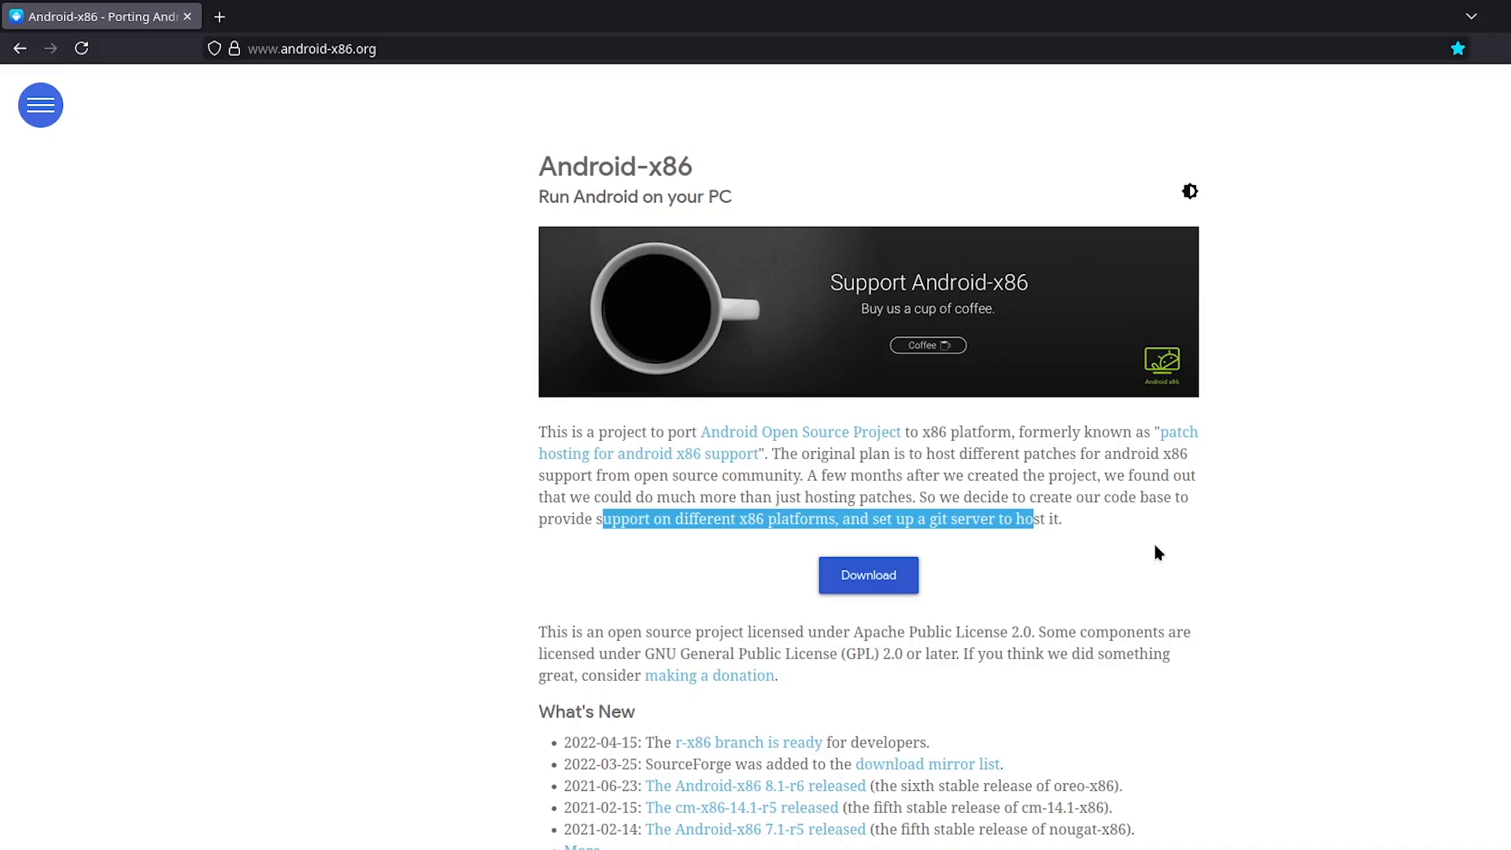
Examine the dates in the What's New list and the captions of the Screenshots section on the home page
{"action": "scroll", "coordinate": [948, 627], "scroll_direction": "down", "scroll_amount": 2}
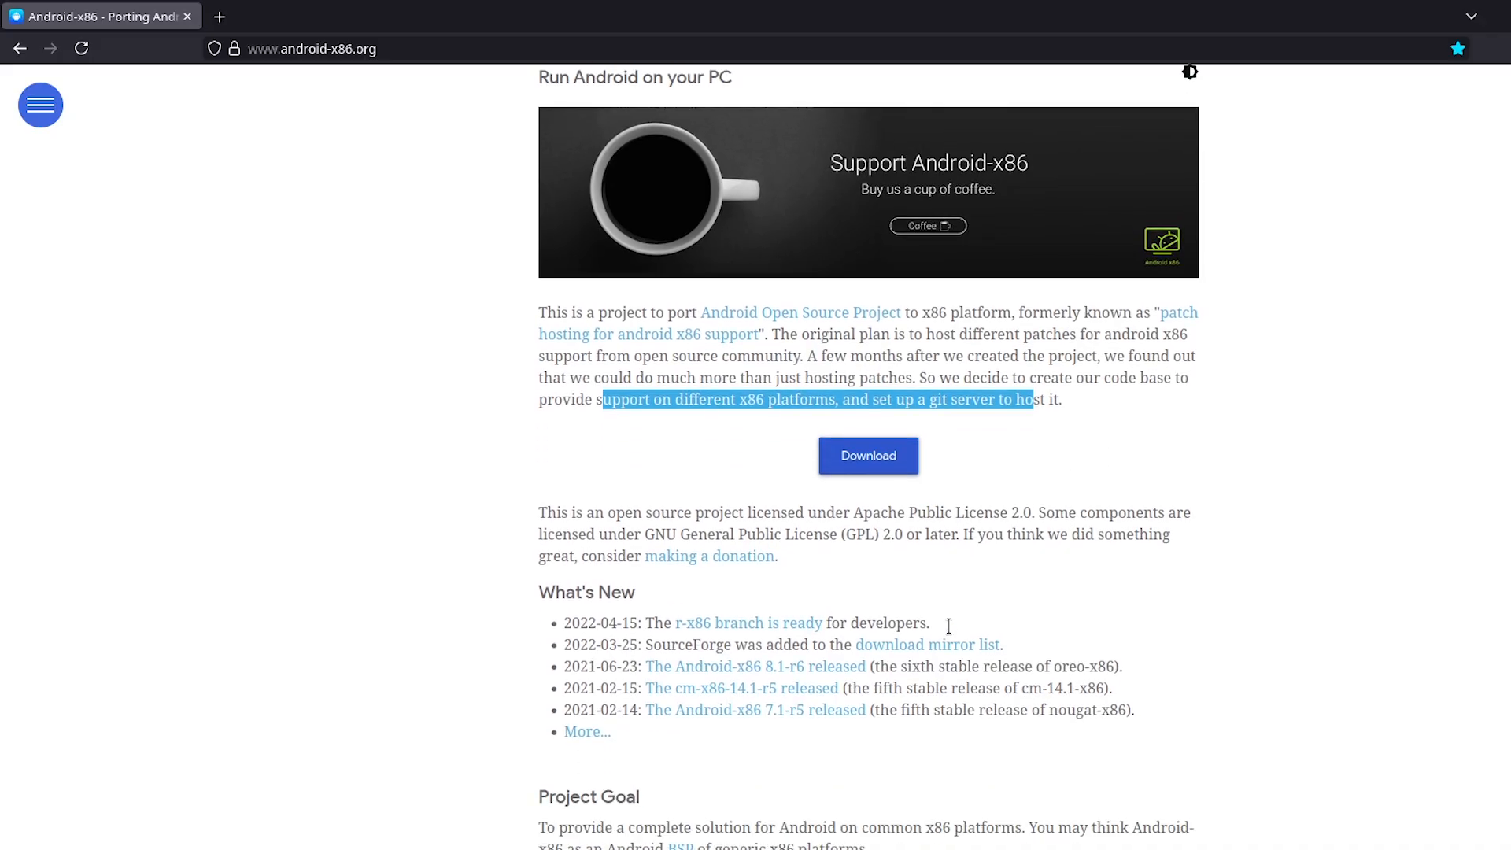
{"action": "left_click", "coordinate": [575, 626]}
{"action": "double_click", "coordinate": [575, 626]}
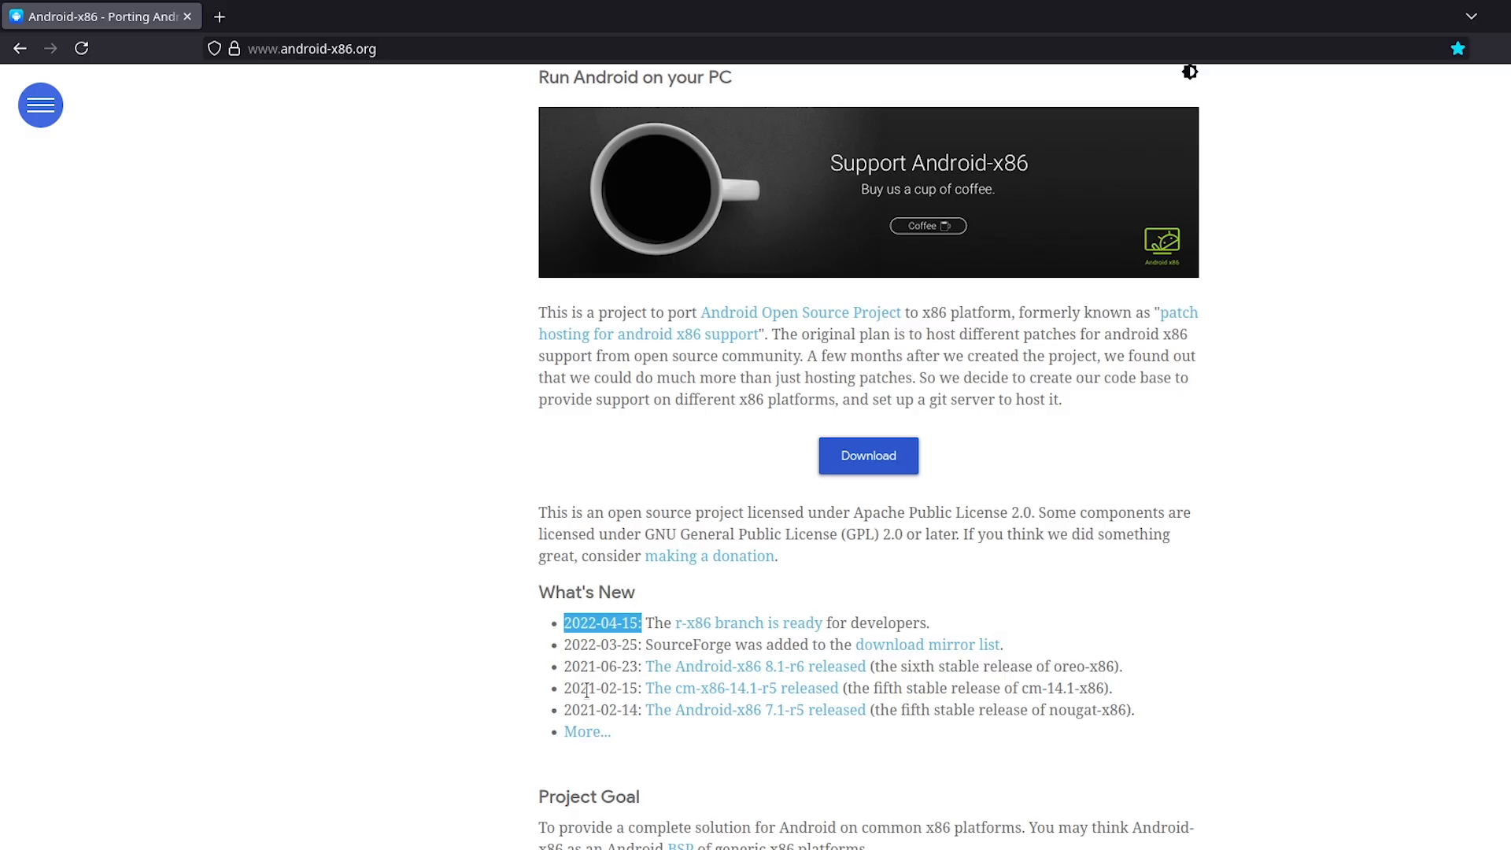
{"action": "scroll", "coordinate": [586, 691], "scroll_direction": "down", "scroll_amount": 3}
{"action": "scroll", "coordinate": [572, 607], "scroll_direction": "down", "scroll_amount": 2}
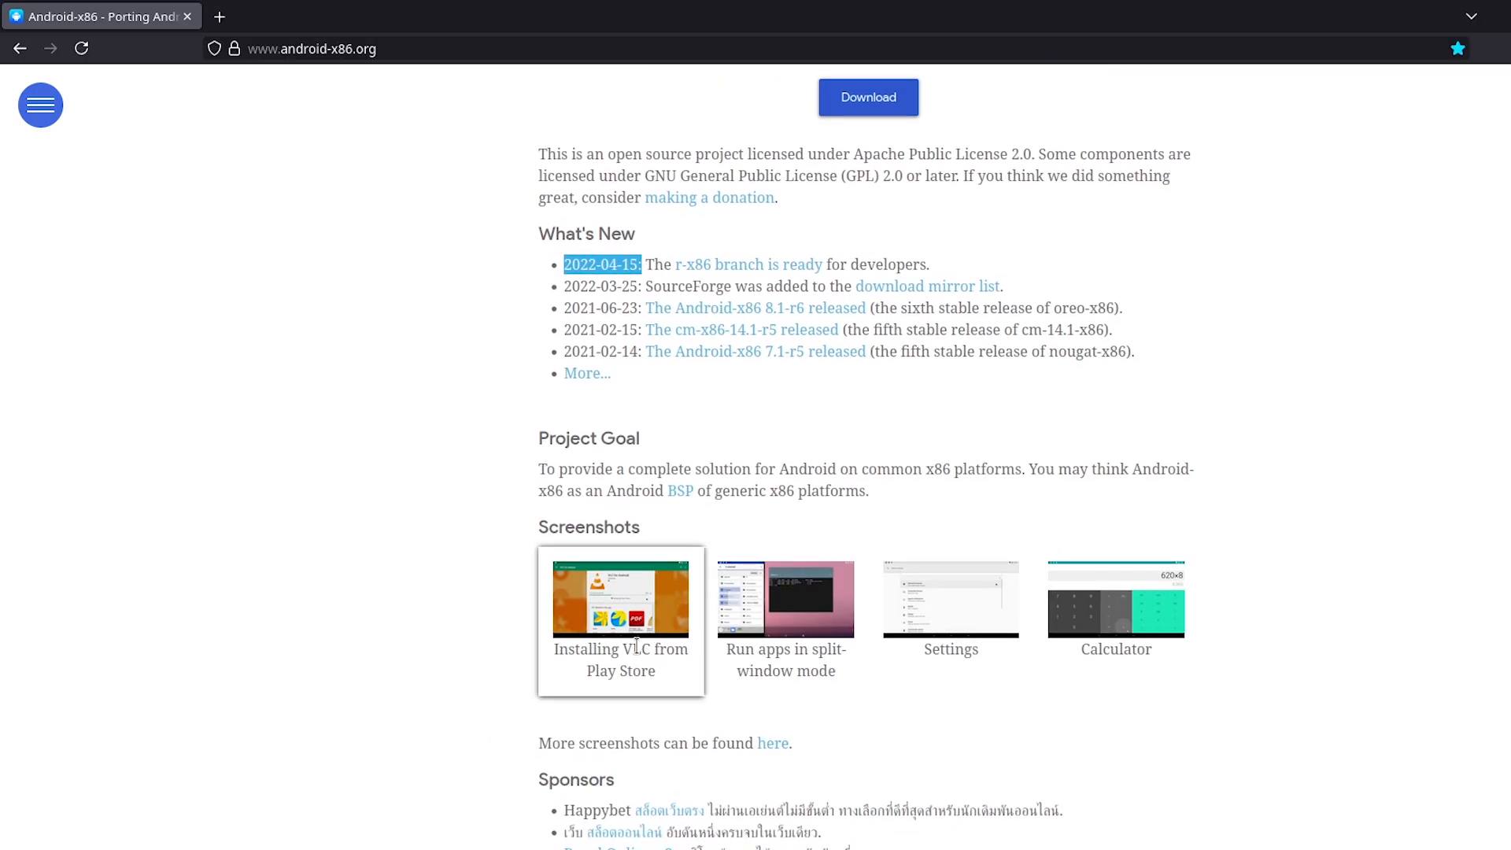
{"action": "left_click_drag", "start_coordinate": [725, 650], "coordinate": [803, 670]}
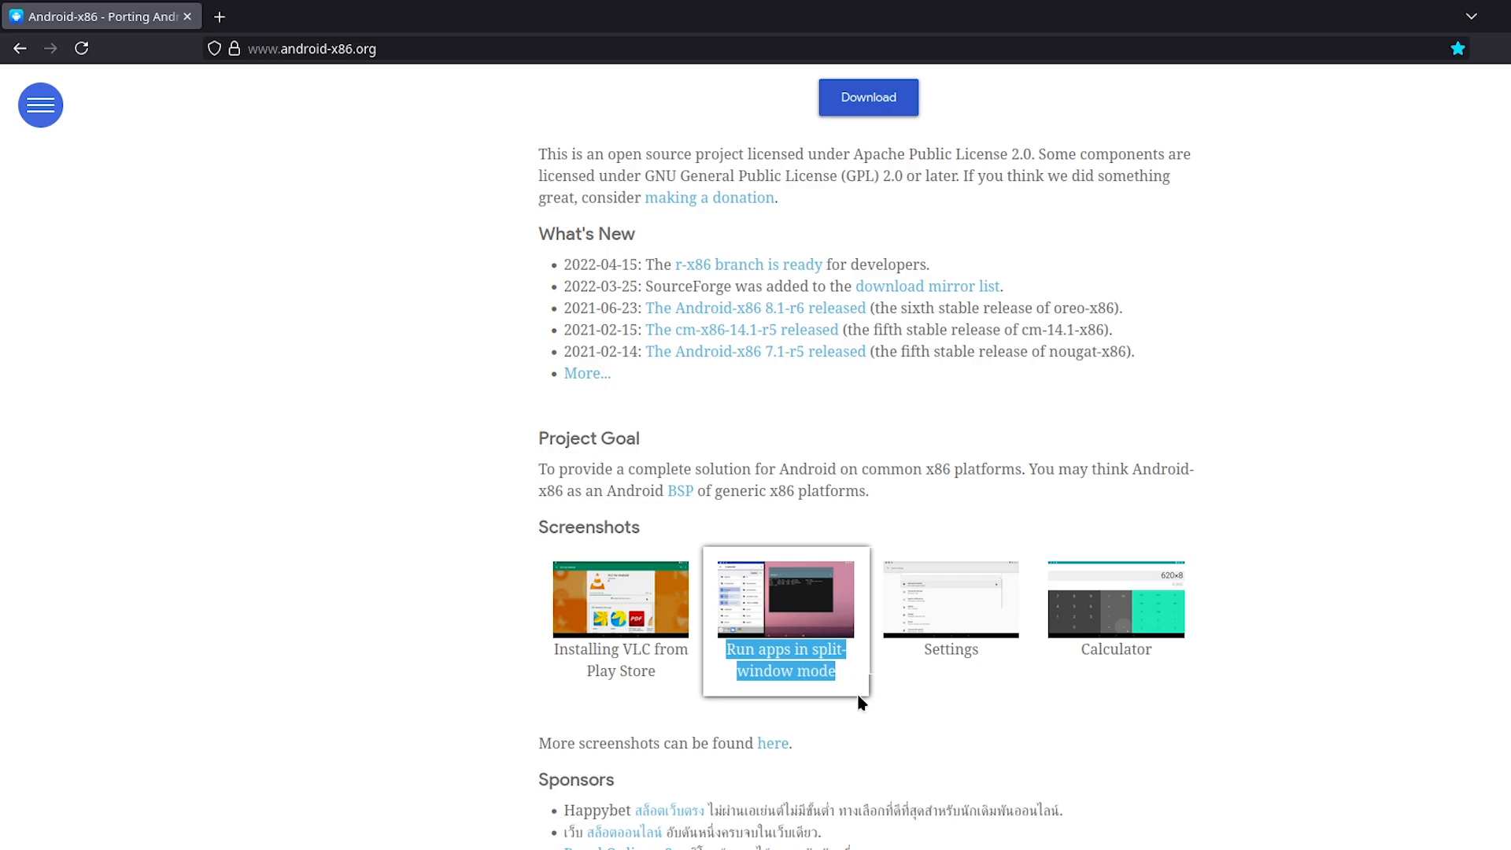
{"action": "left_click", "coordinate": [945, 683]}
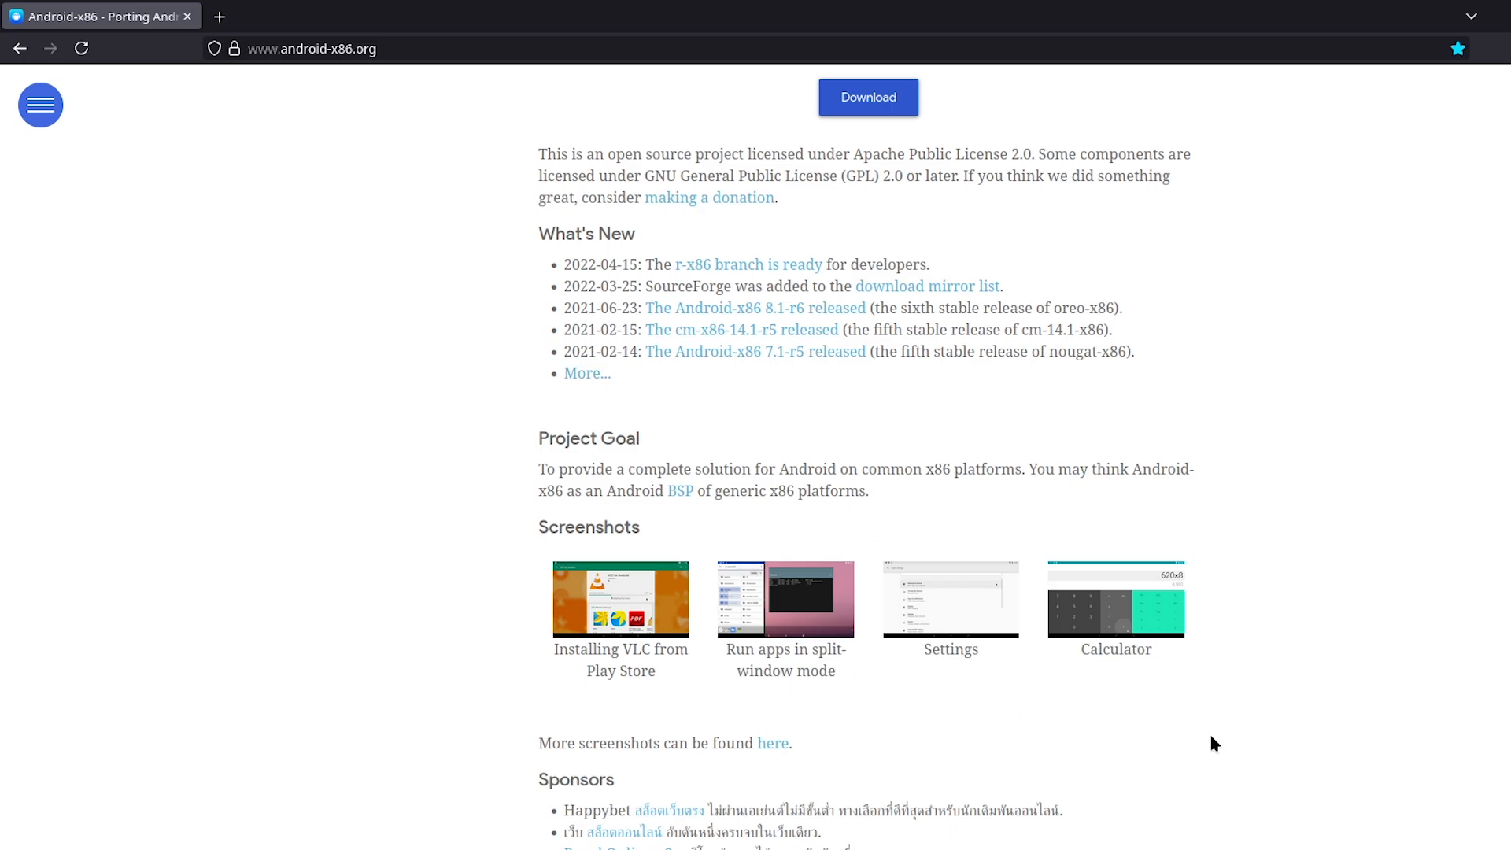
Find the Development section and read its Android 10 porting and kernel upgrade entries
{"action": "scroll", "coordinate": [1195, 732], "scroll_direction": "down", "scroll_amount": 3}
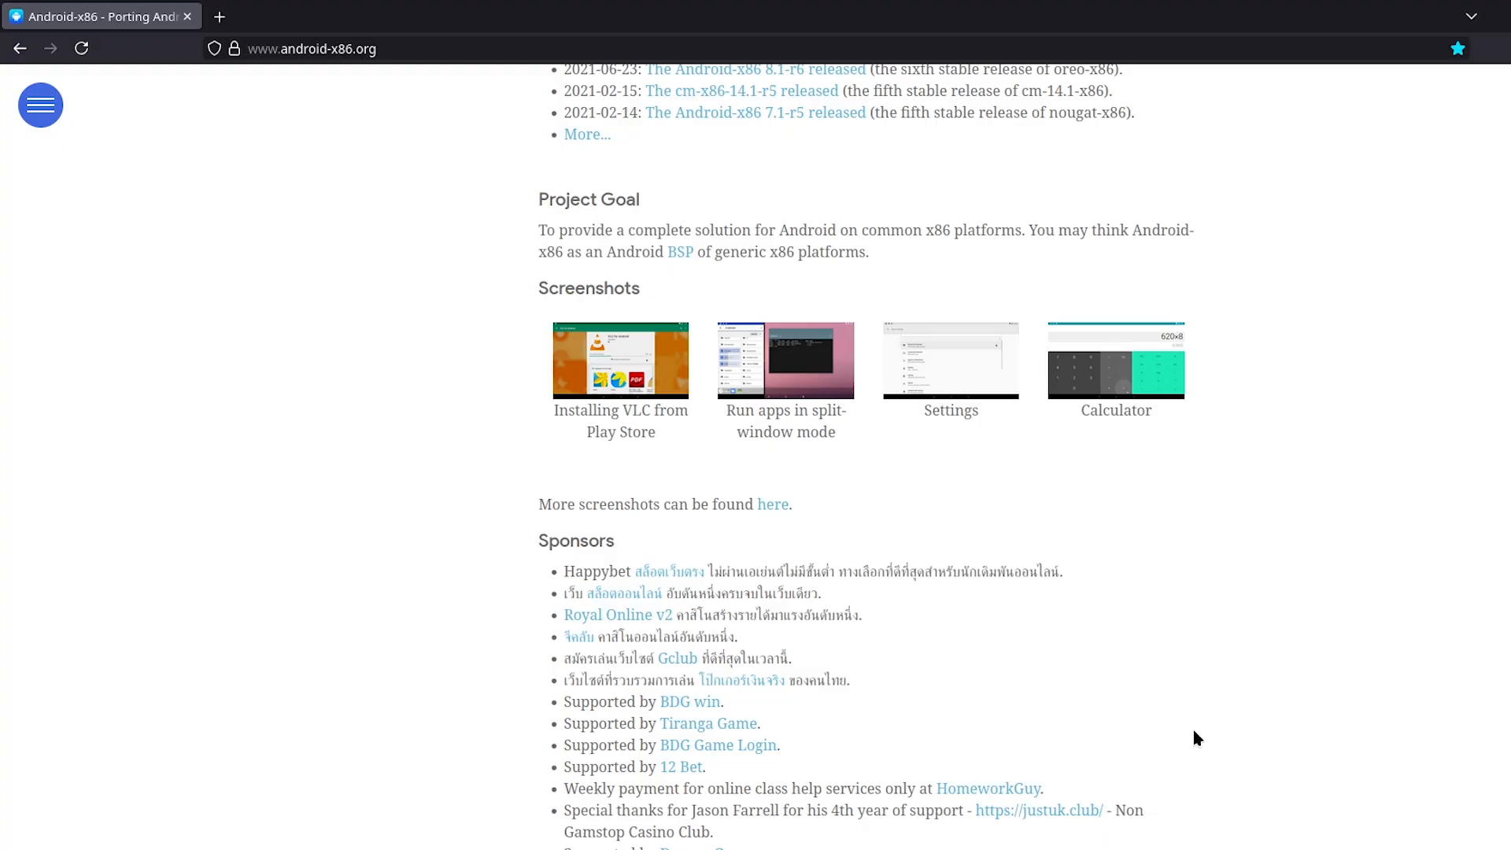
{"action": "scroll", "coordinate": [1194, 731], "scroll_direction": "down", "scroll_amount": 15}
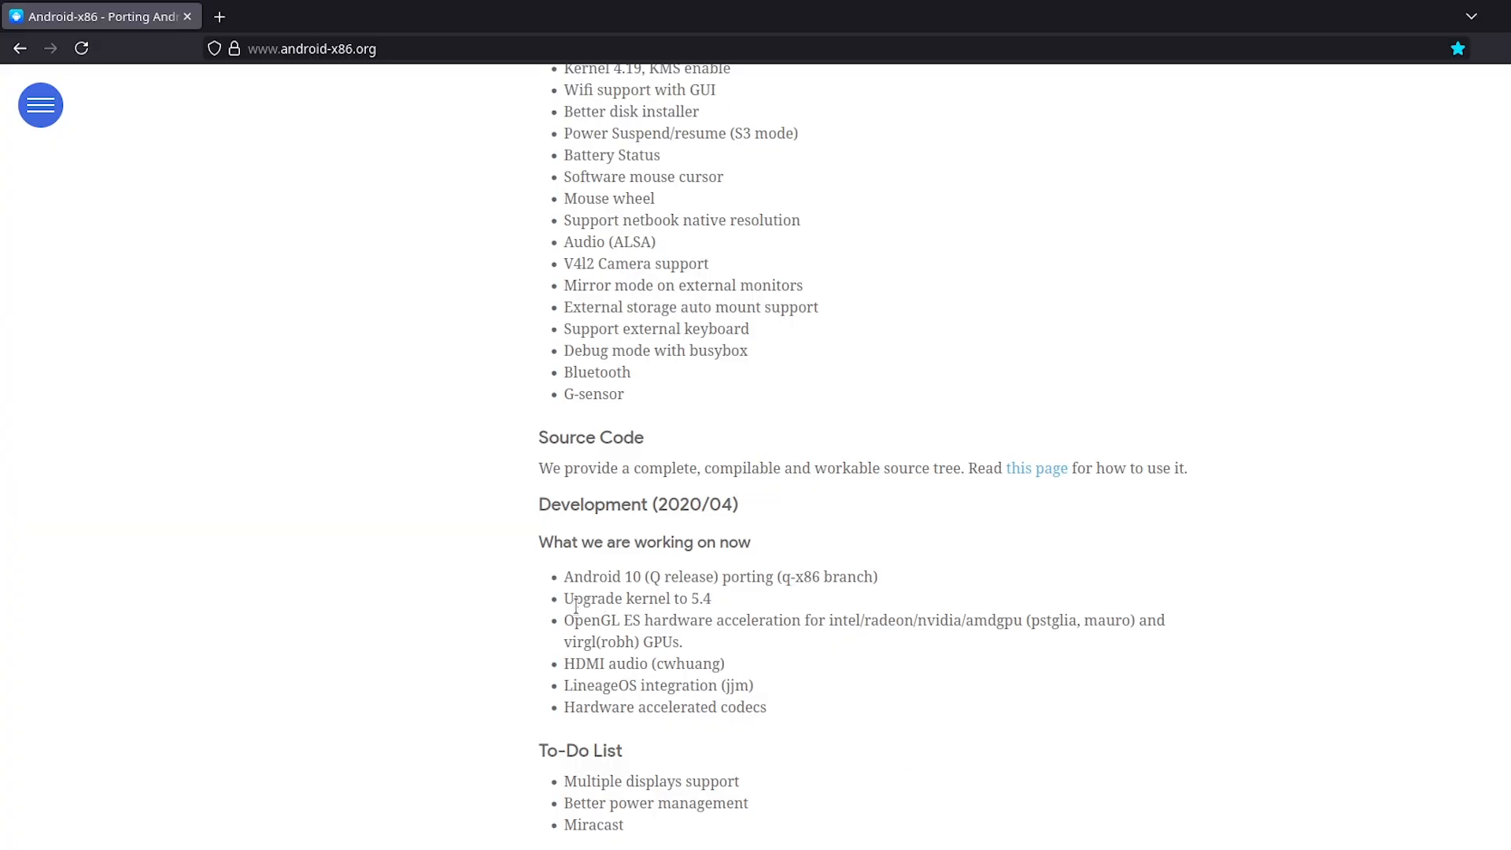
{"action": "left_click_drag", "start_coordinate": [563, 579], "coordinate": [640, 579]}
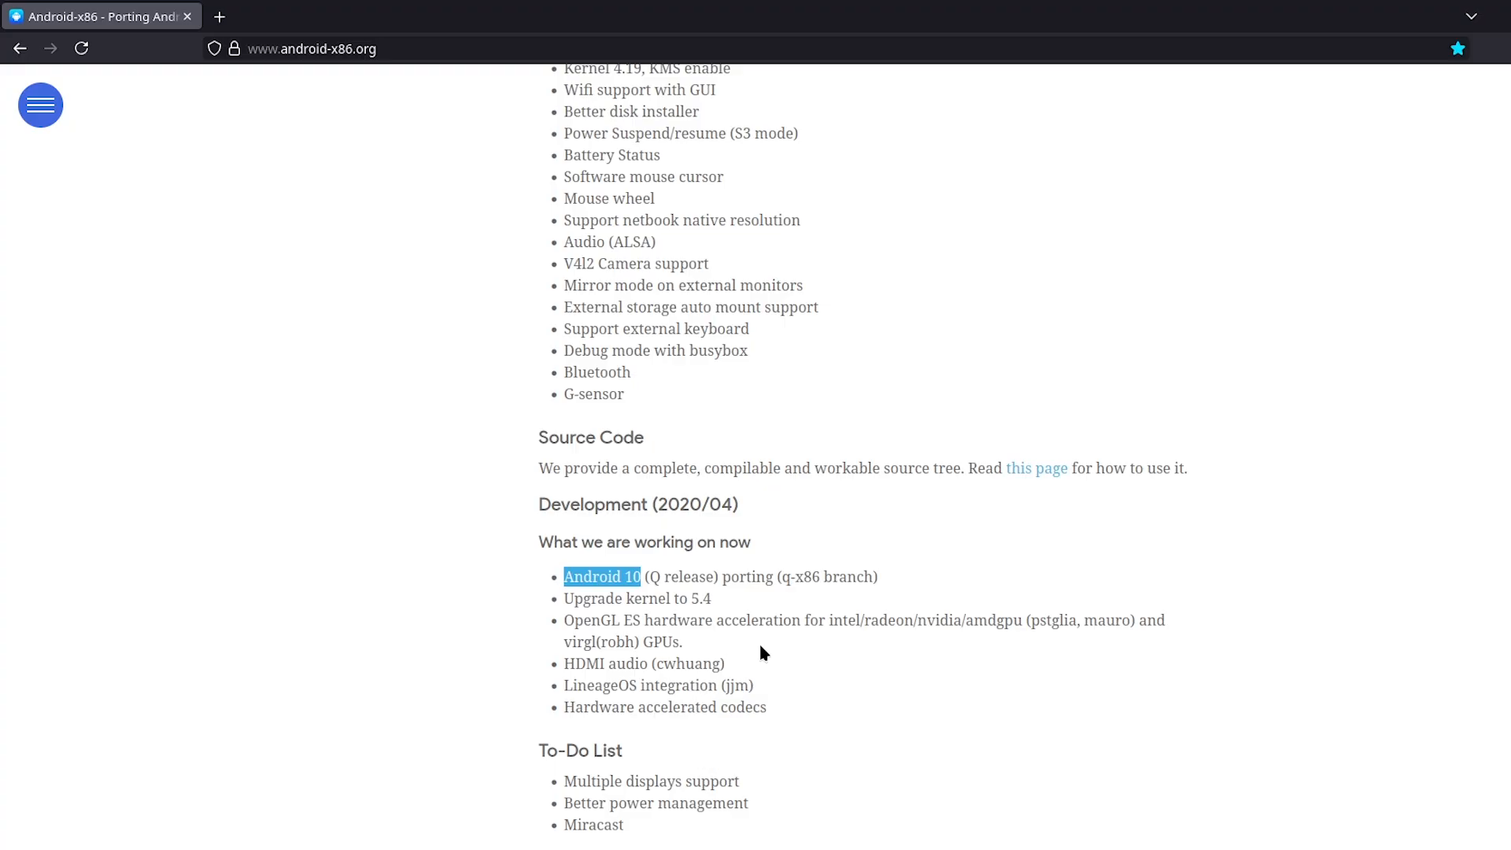
{"action": "left_click_drag", "start_coordinate": [791, 577], "coordinate": [878, 578]}
{"action": "left_click", "coordinate": [838, 730]}
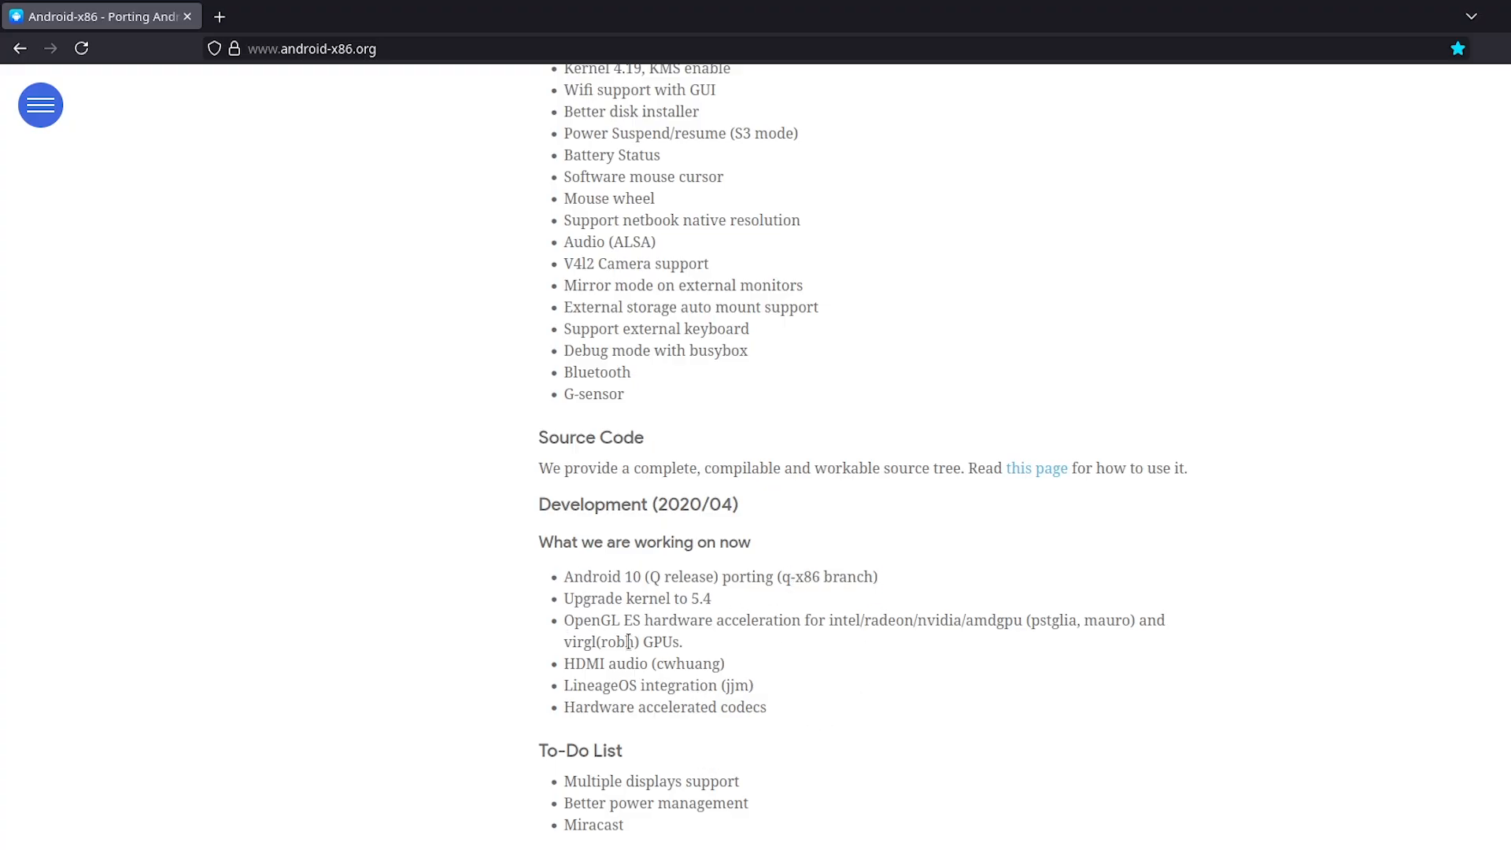
{"action": "mouse_move", "coordinate": [715, 618]}
{"action": "left_mouse_down"}
{"action": "mouse_move", "coordinate": [713, 599]}
{"action": "mouse_move", "coordinate": [674, 601]}
{"action": "mouse_move", "coordinate": [691, 601]}
{"action": "left_mouse_up"}
Run fastfetch in a new terminal window, check the system's Linux kernel version, and minimize the terminal
{"action": "key", "text": "ctrl+alt+t"}
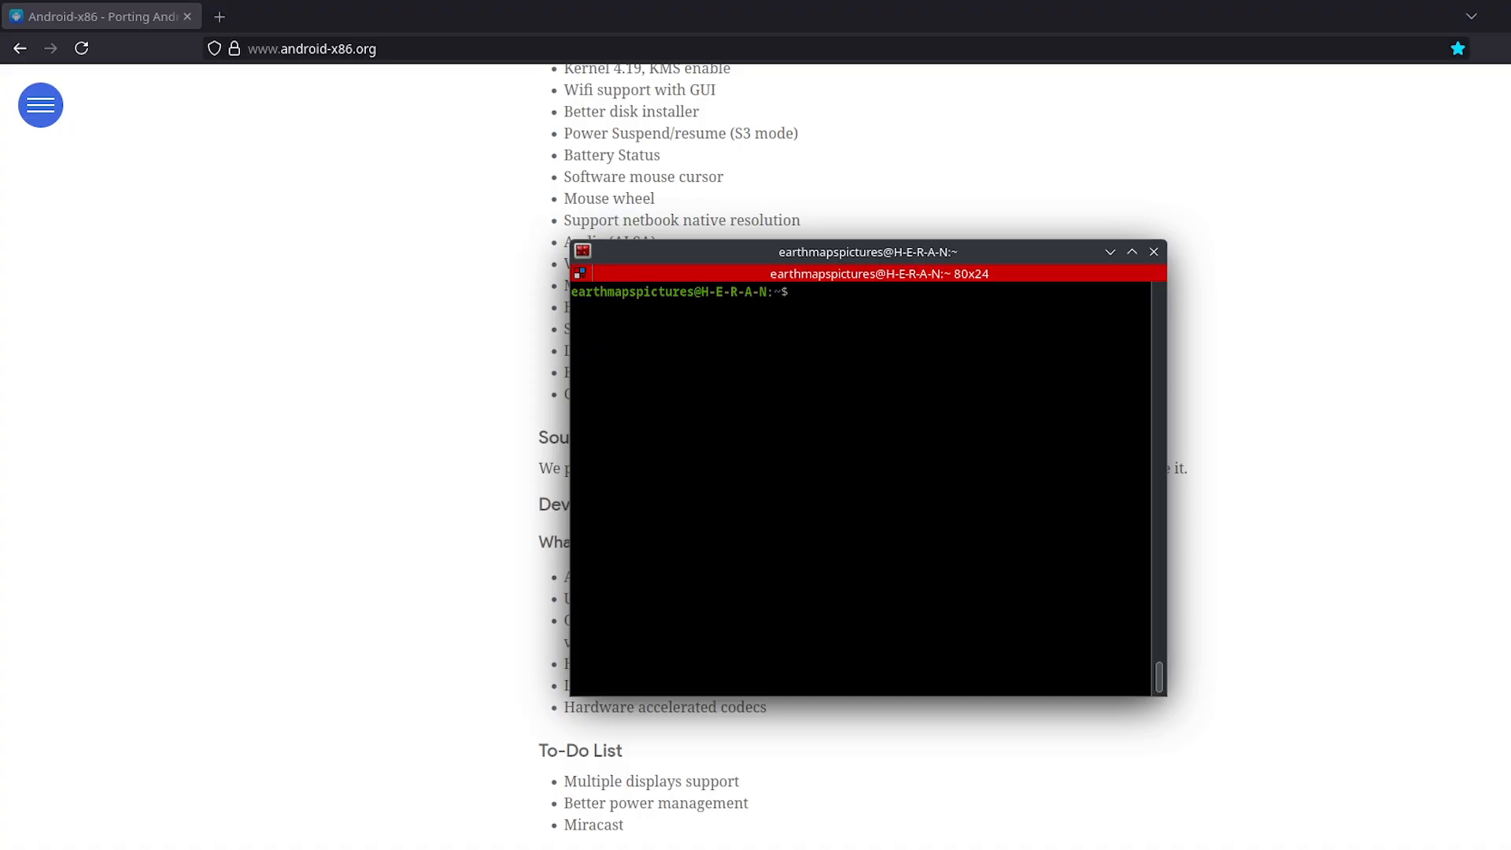
{"action": "type", "text": "fastfetch"}
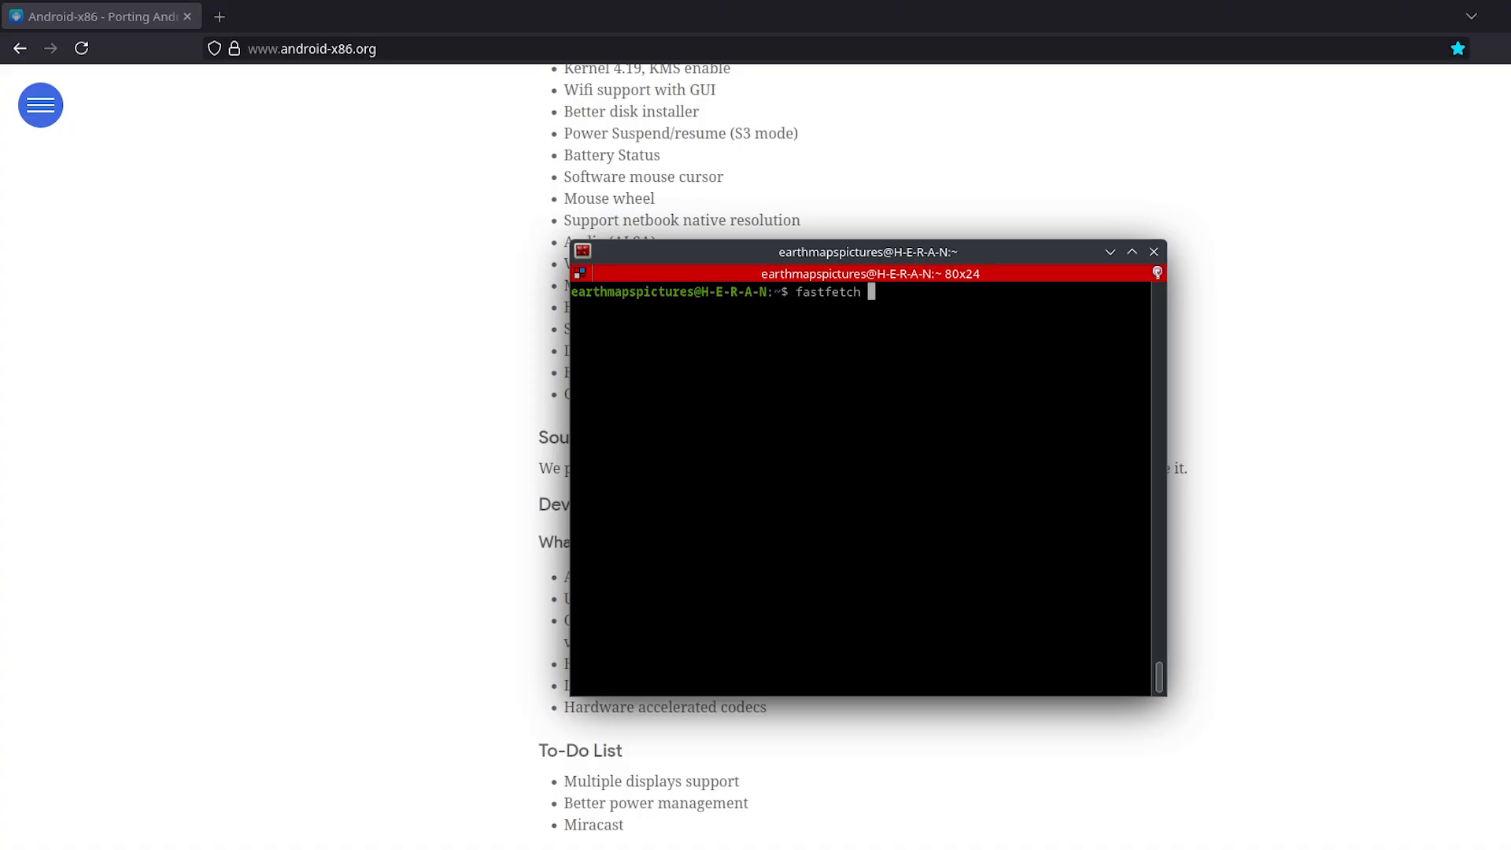
{"action": "key", "text": "Return"}
{"action": "scroll", "coordinate": [948, 463], "scroll_direction": "up", "scroll_amount": 3}
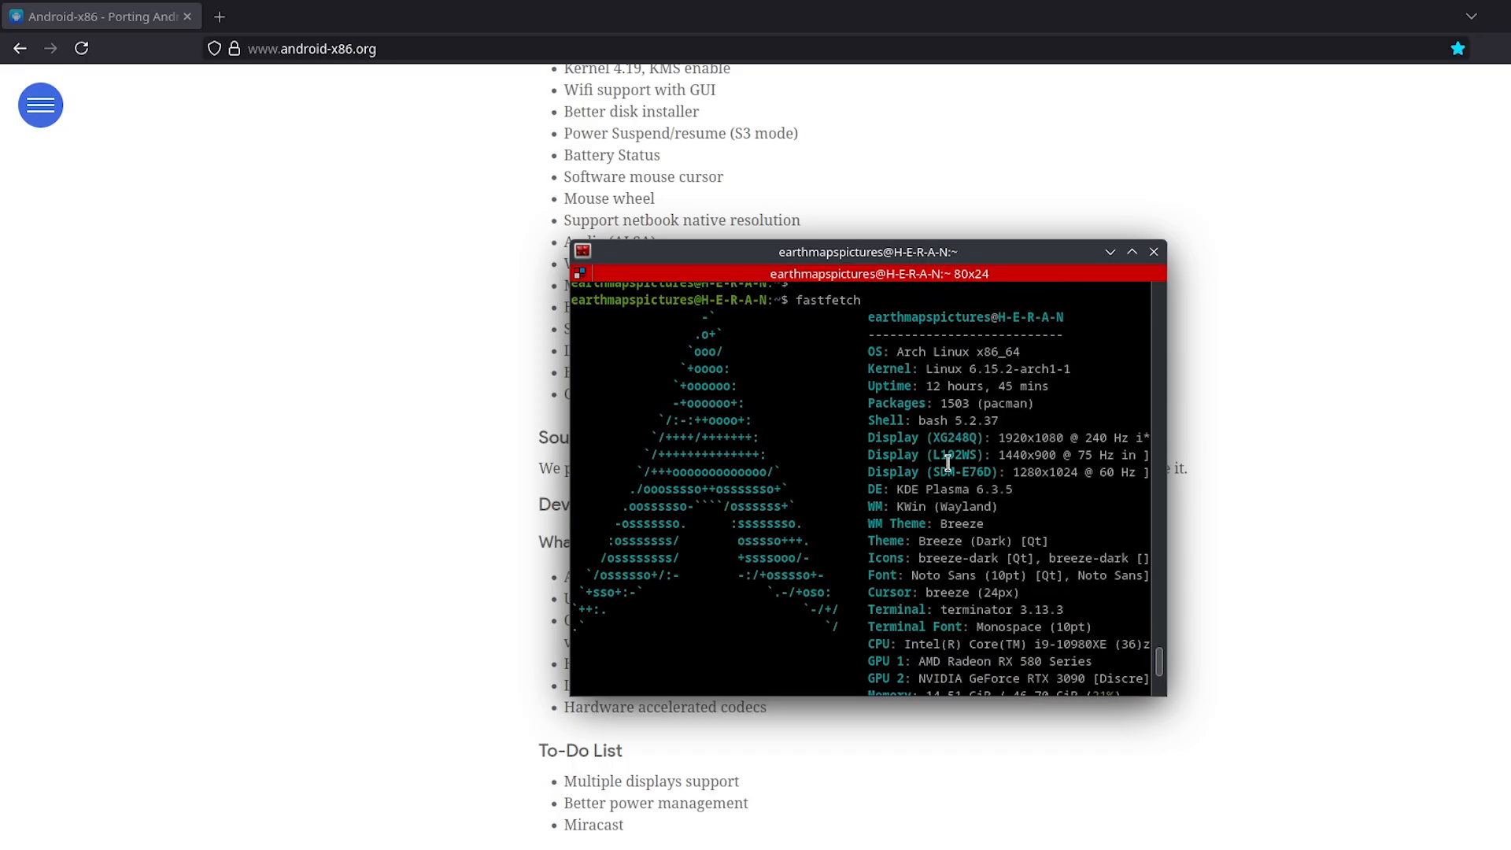
{"action": "left_click_drag", "start_coordinate": [949, 370], "coordinate": [1061, 370]}
{"action": "left_click", "coordinate": [1061, 370]}
{"action": "left_click_drag", "start_coordinate": [962, 368], "coordinate": [1043, 370]}
{"action": "left_click", "coordinate": [1039, 370]}
{"action": "left_click", "coordinate": [1106, 260]}
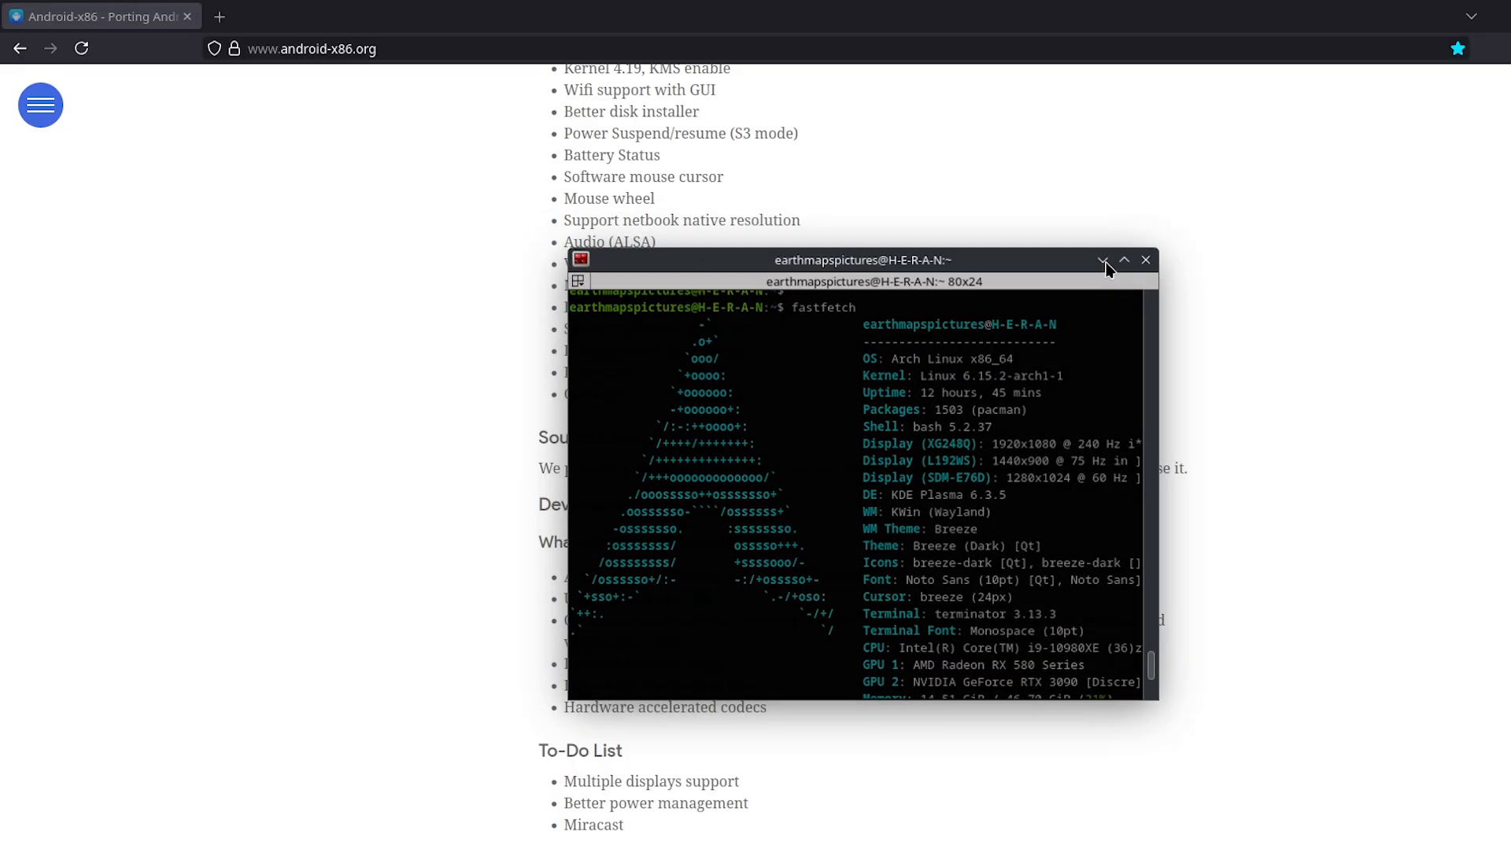
Compare the planned kernel upgrade version and read which GPUs the OpenGL ES hardware acceleration entry covers
{"action": "left_click", "coordinate": [686, 604]}
{"action": "left_click_drag", "start_coordinate": [699, 601], "coordinate": [704, 601]}
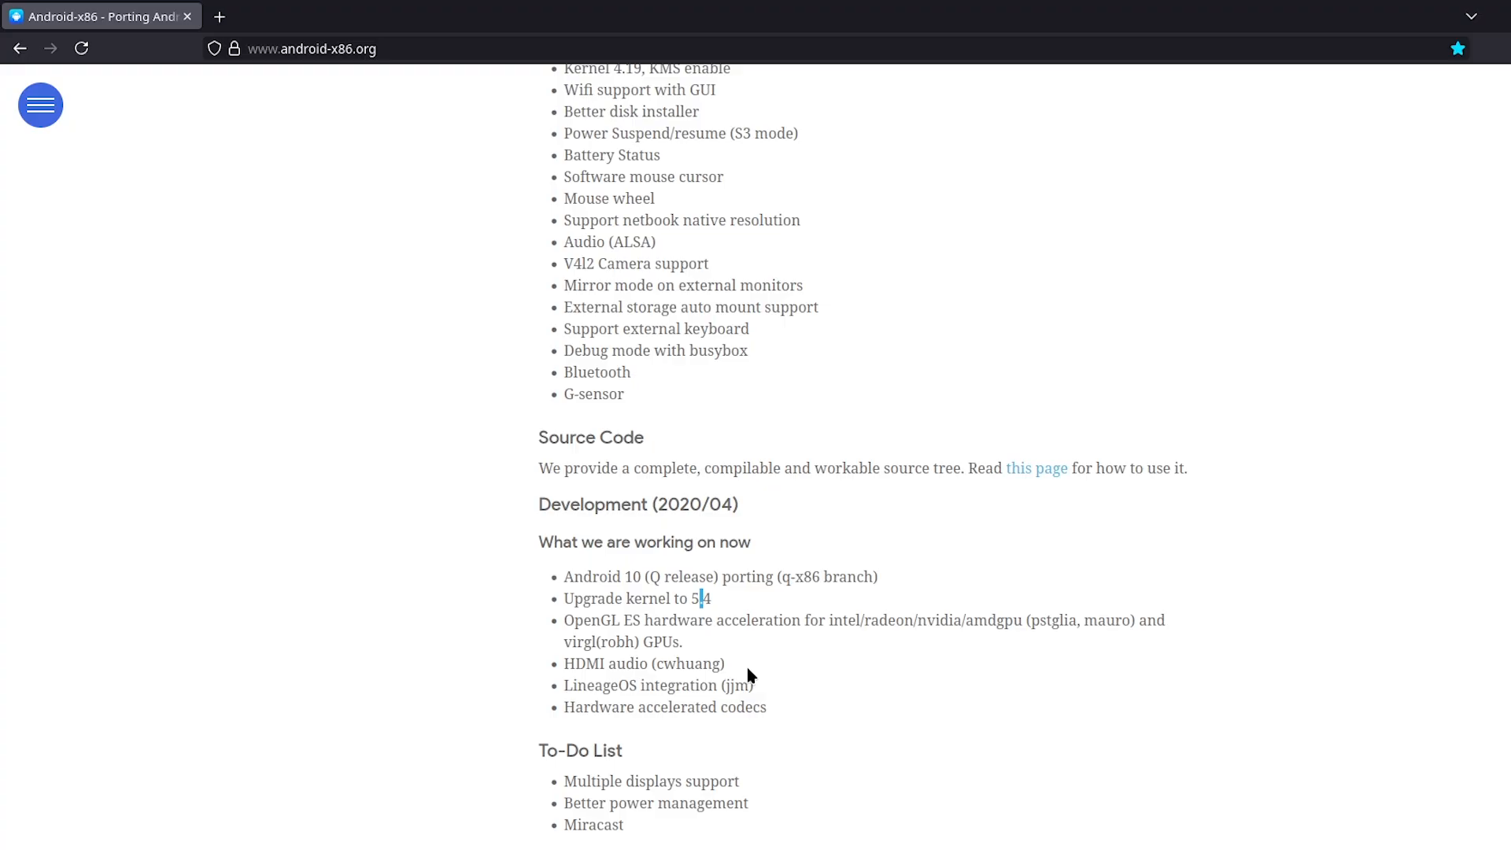
{"action": "left_click", "coordinate": [700, 621]}
{"action": "left_click_drag", "start_coordinate": [564, 623], "coordinate": [1131, 627]}
{"action": "left_click", "coordinate": [738, 627]}
{"action": "left_click", "coordinate": [841, 629]}
{"action": "left_click", "coordinate": [957, 627]}
{"action": "left_click", "coordinate": [1058, 629]}
{"action": "left_click", "coordinate": [1056, 627]}
{"action": "left_click_drag", "start_coordinate": [564, 642], "coordinate": [684, 652]}
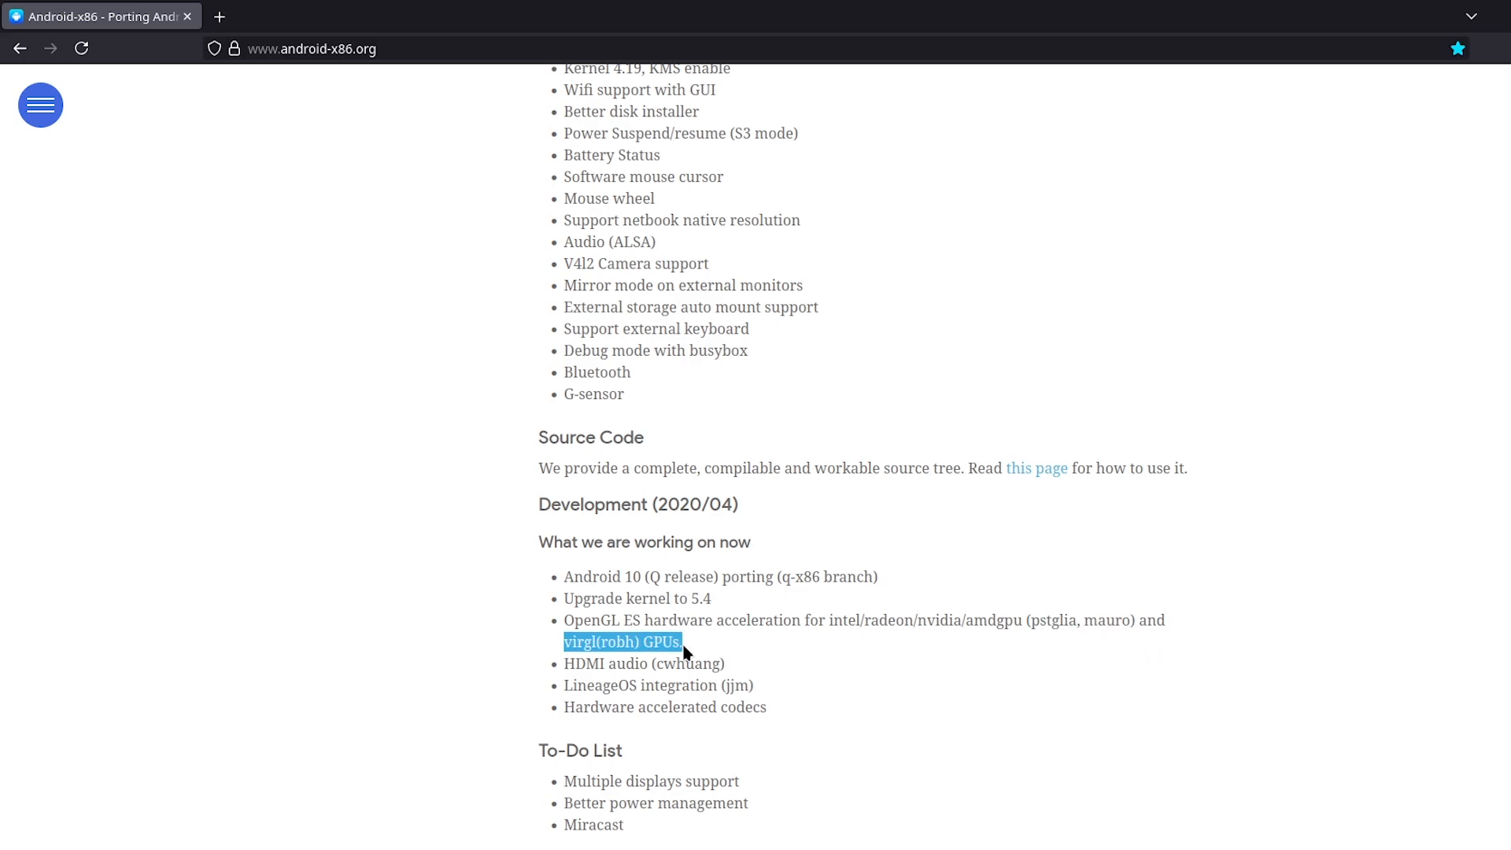
{"action": "left_click", "coordinate": [689, 653]}
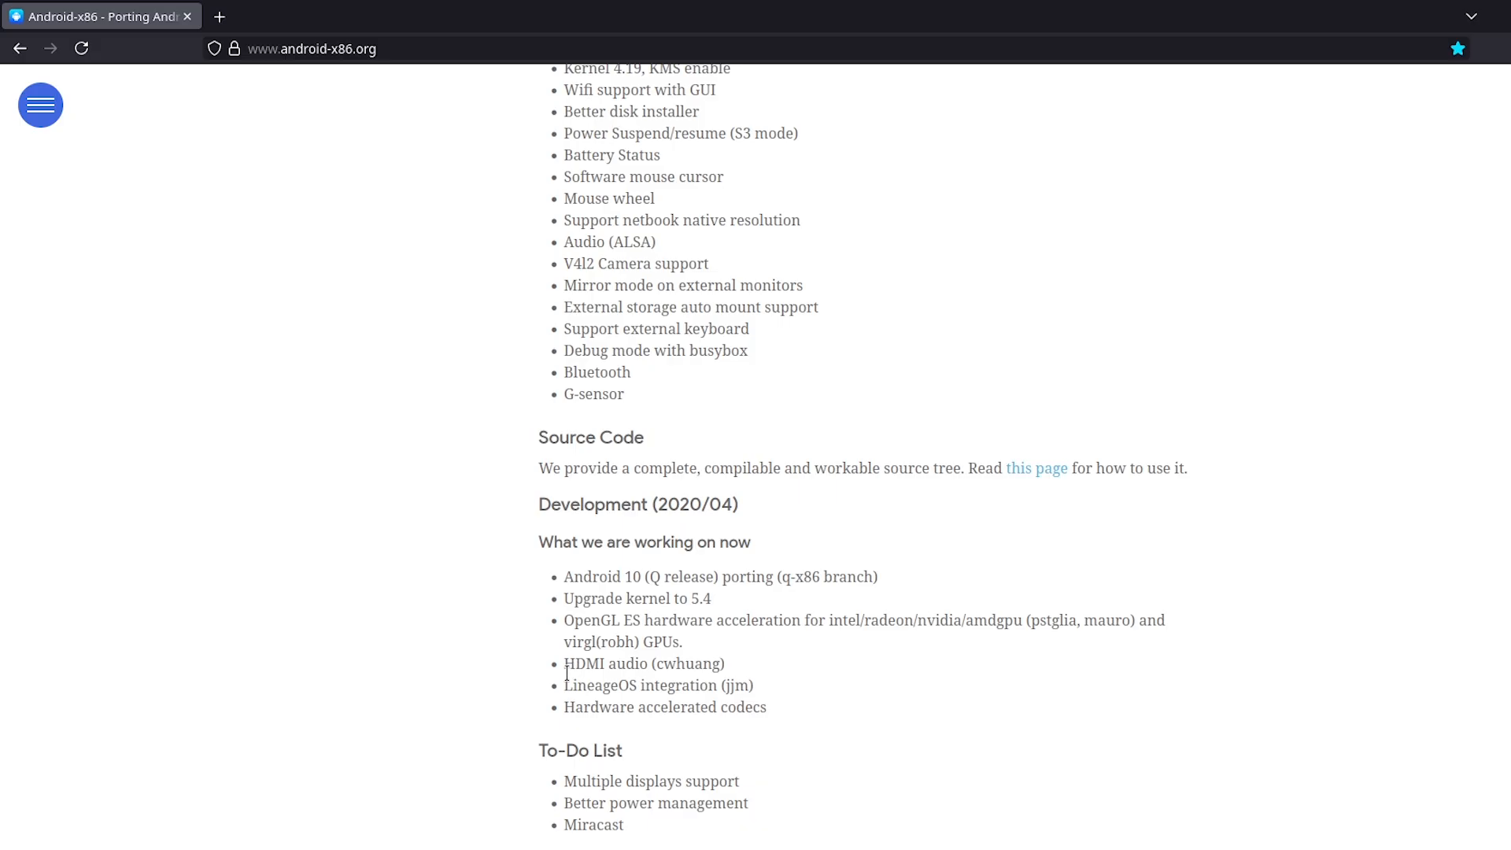
Read the HDMI audio, LineageOS integration and hardware accelerated codecs entries, and the To-Do List below them
{"action": "left_click_drag", "start_coordinate": [568, 671], "coordinate": [772, 666]}
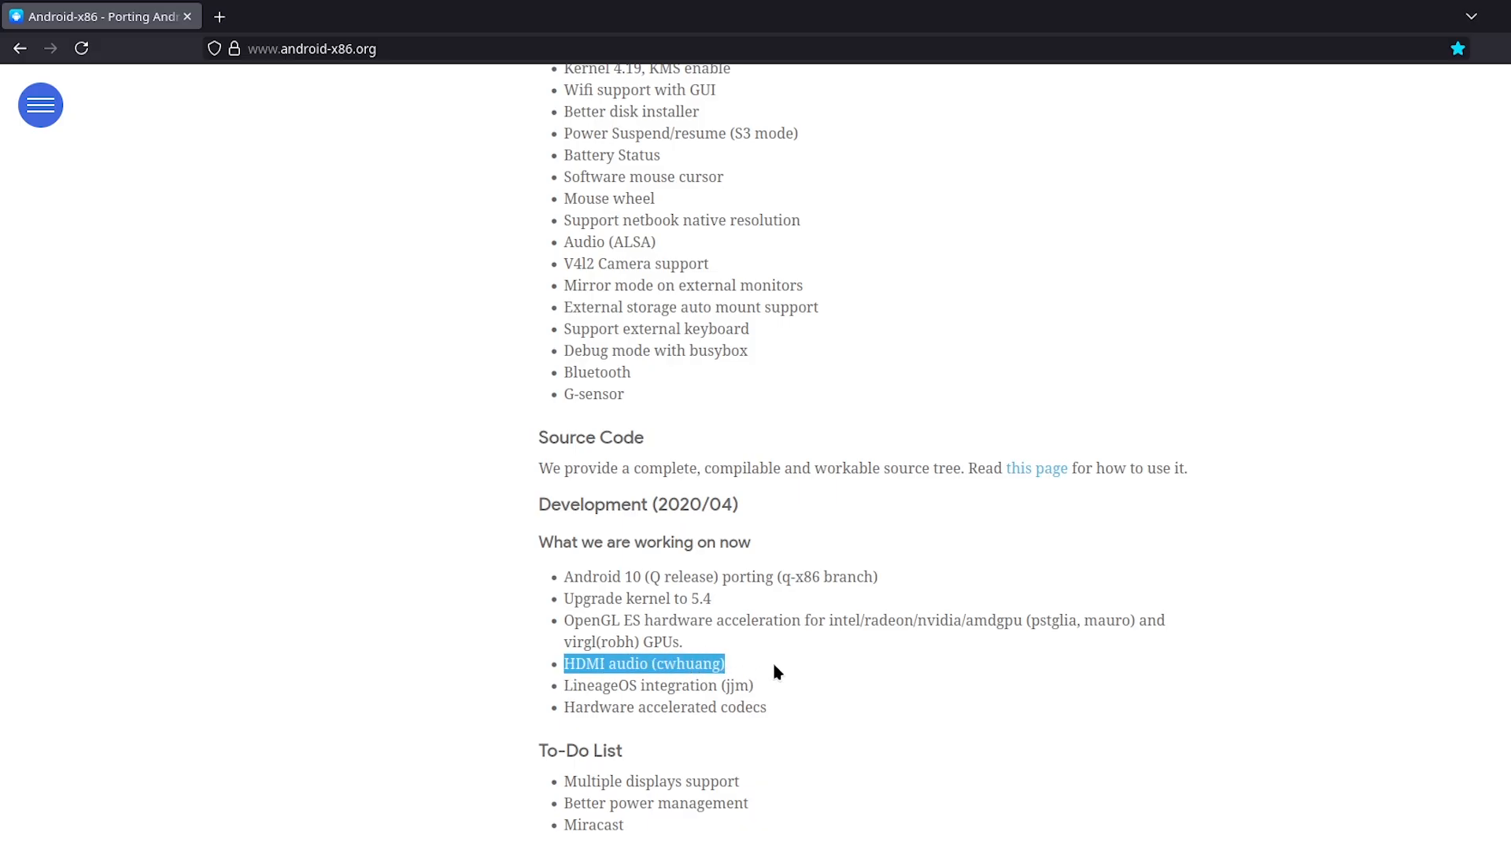
{"action": "left_click", "coordinate": [565, 688]}
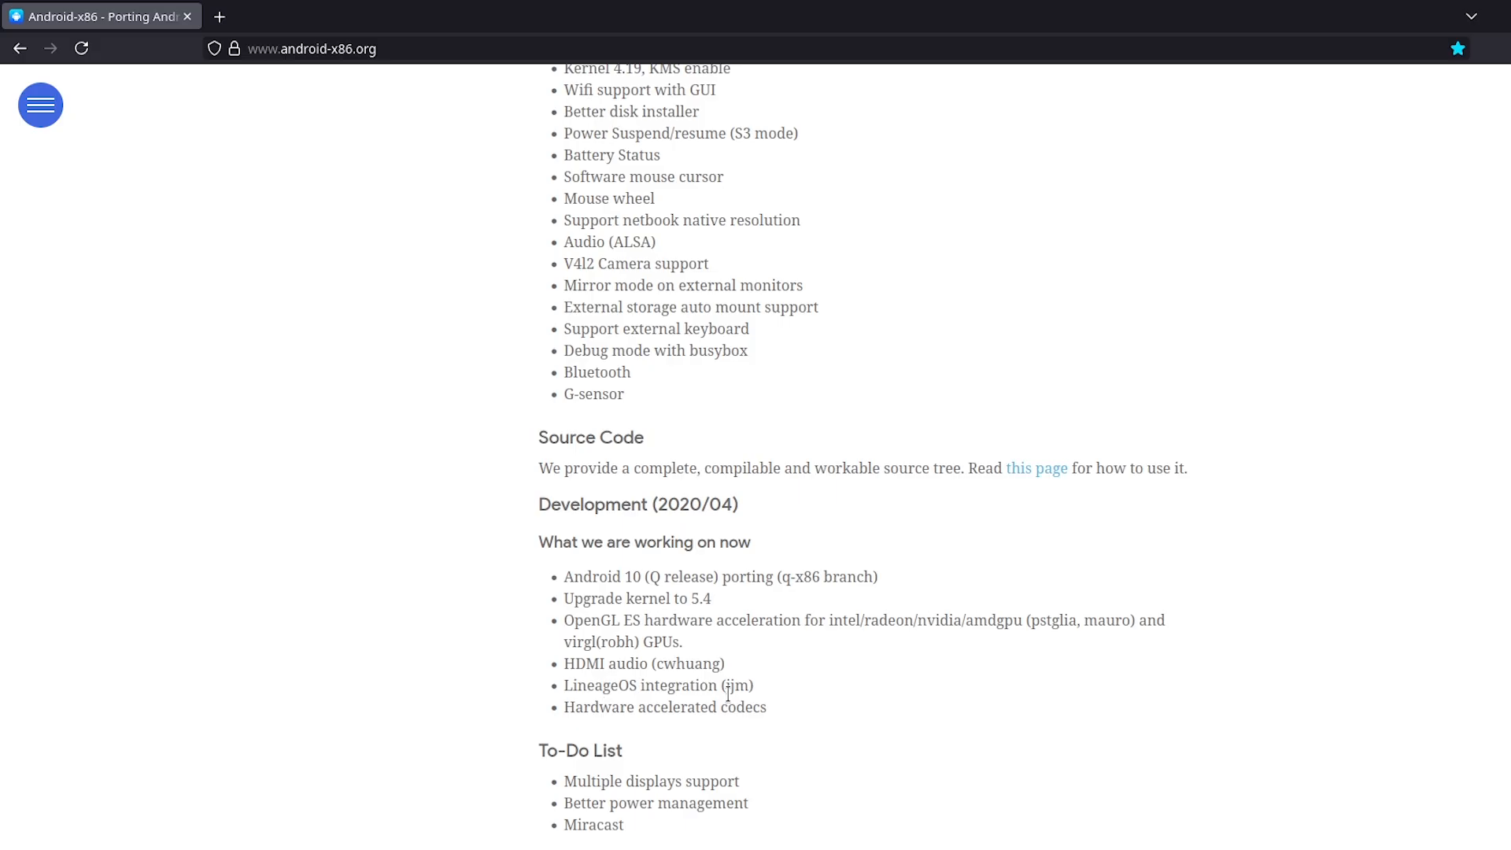
{"action": "left_click_drag", "start_coordinate": [722, 691], "coordinate": [752, 692]}
{"action": "left_click_drag", "start_coordinate": [566, 706], "coordinate": [779, 713]}
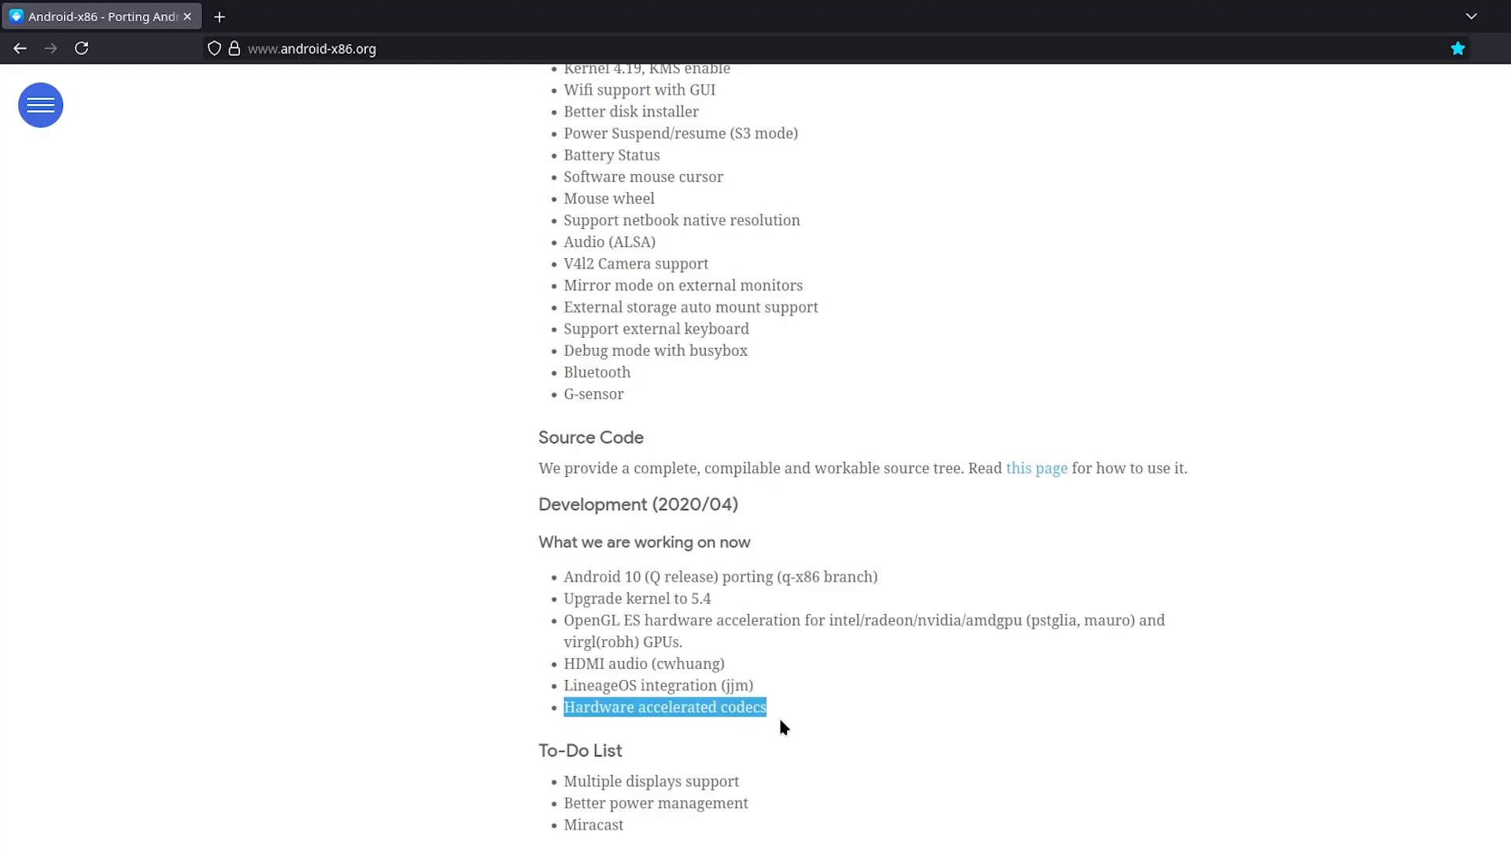
{"action": "scroll", "coordinate": [759, 757], "scroll_direction": "down", "scroll_amount": 3}
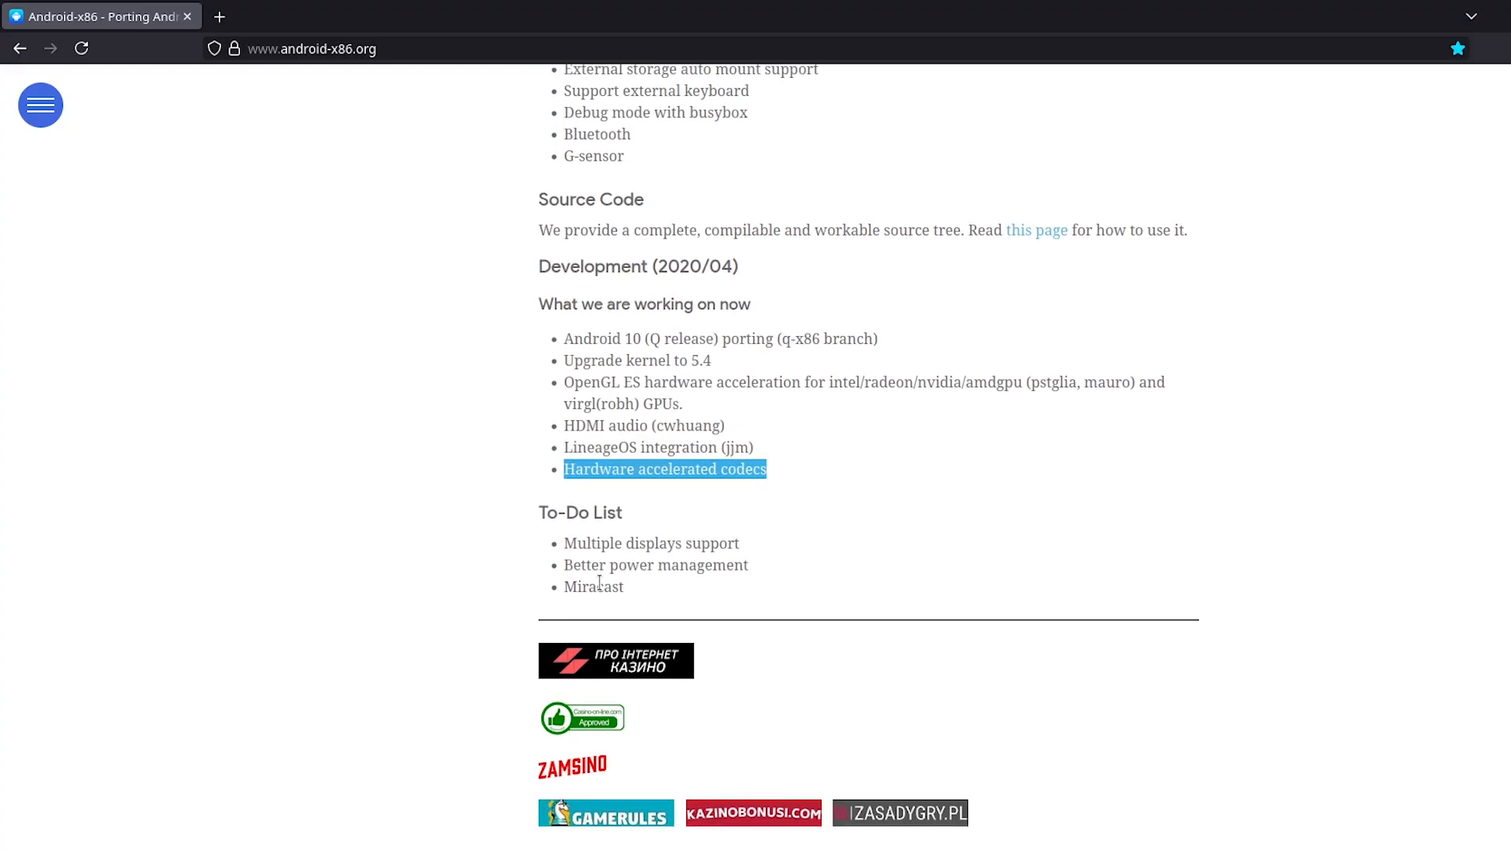
{"action": "left_click_drag", "start_coordinate": [563, 538], "coordinate": [606, 601]}
{"action": "left_click", "coordinate": [719, 604]}
Review the What's New release dates again and examine the Tested Platforms section
{"action": "scroll", "coordinate": [919, 686], "scroll_direction": "up", "scroll_amount": 10}
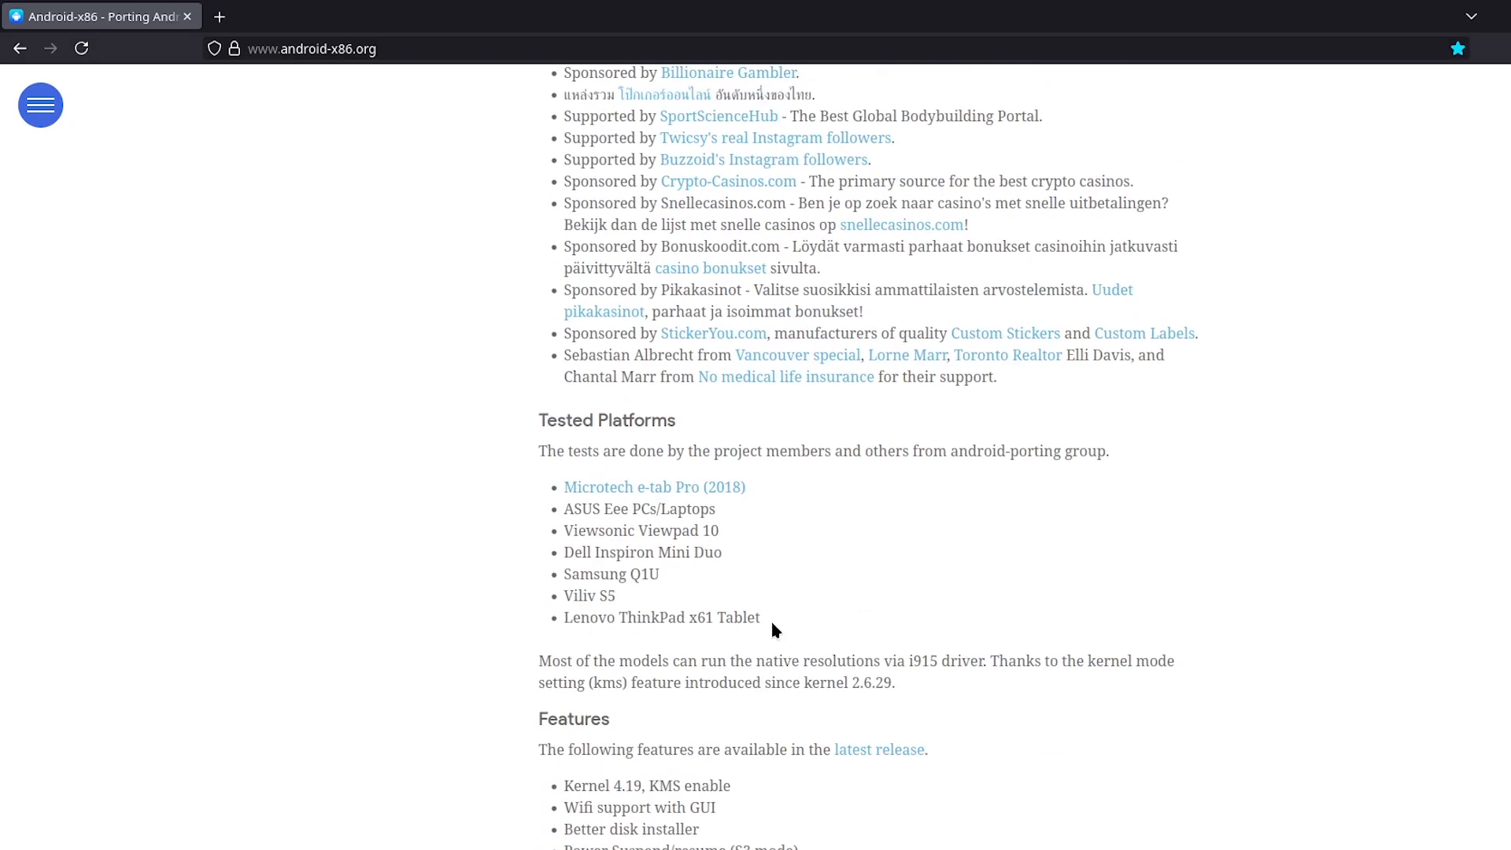
{"action": "scroll", "coordinate": [771, 622], "scroll_direction": "up", "scroll_amount": 20}
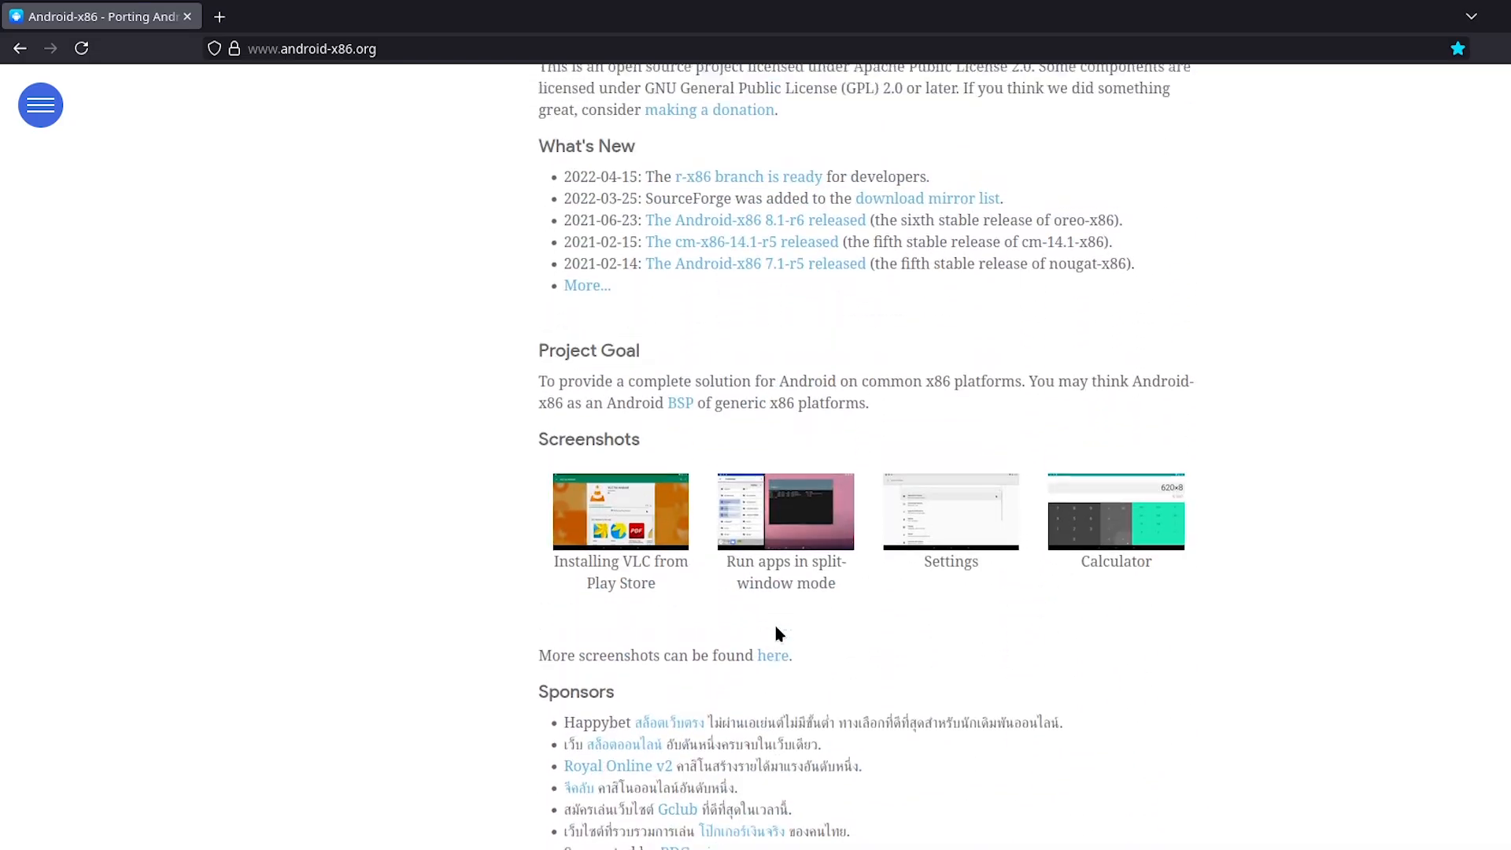
{"action": "scroll", "coordinate": [775, 628], "scroll_direction": "up", "scroll_amount": 2}
{"action": "left_click_drag", "start_coordinate": [564, 265], "coordinate": [642, 352]}
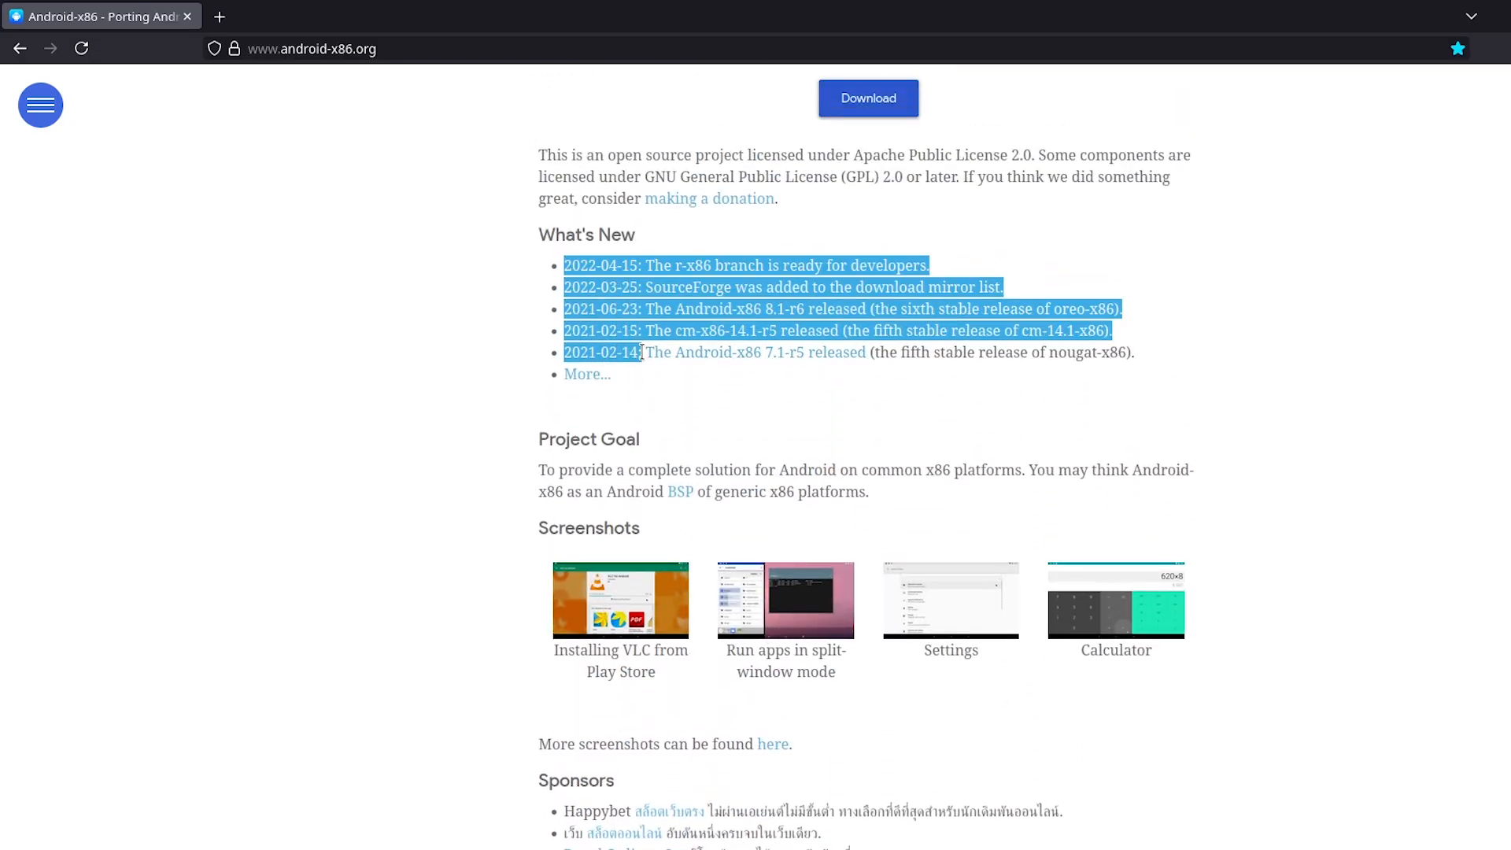
{"action": "scroll", "coordinate": [767, 533], "scroll_direction": "down", "scroll_amount": 20}
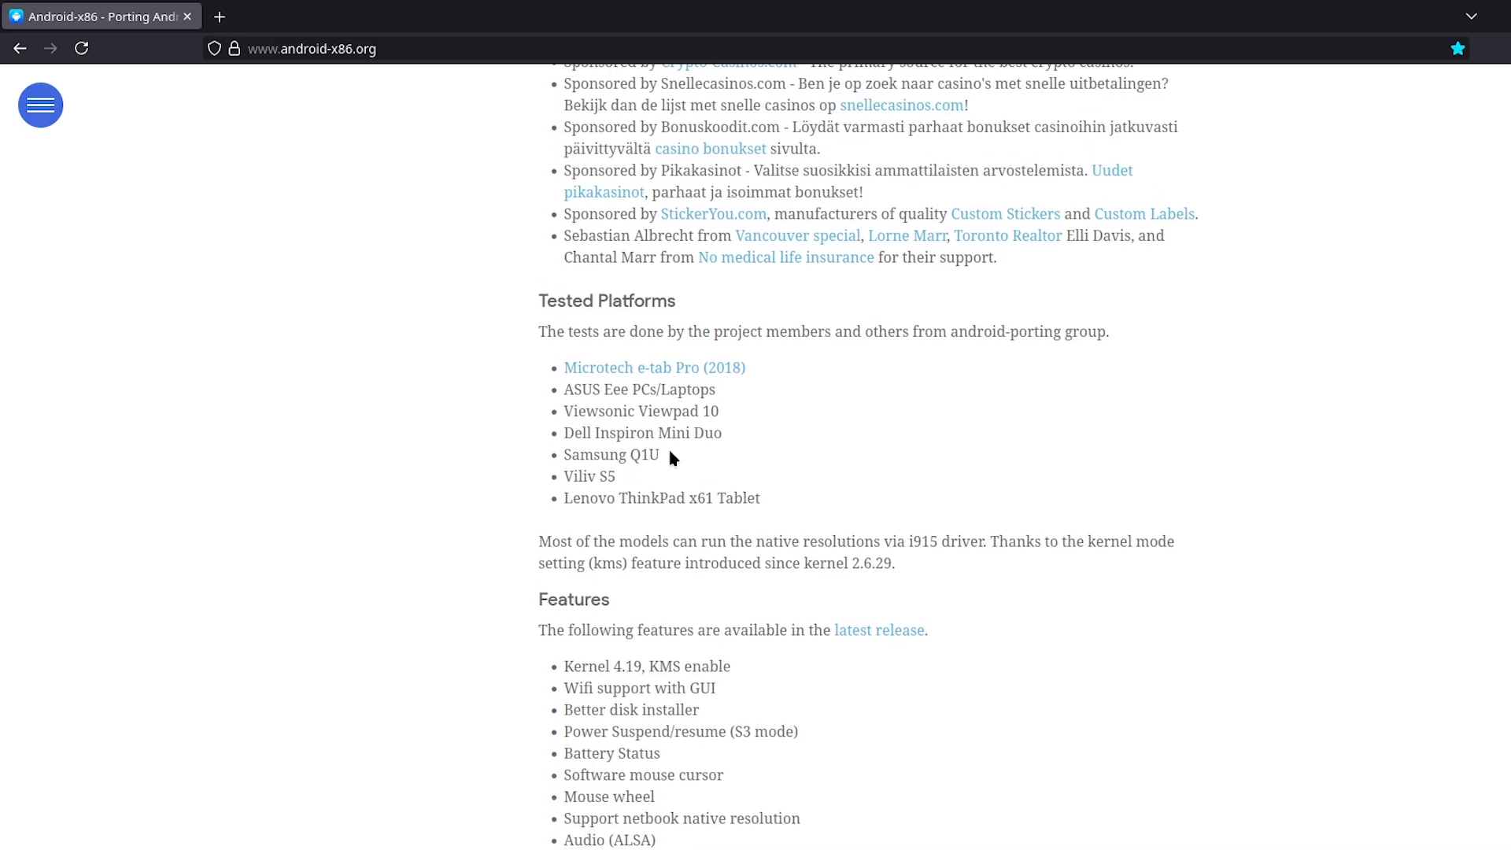
{"action": "left_click_drag", "start_coordinate": [533, 300], "coordinate": [989, 580]}
{"action": "left_click", "coordinate": [1062, 589]}
Open the Android-x86 download page and follow its main download site link to the SourceForge files listing
{"action": "scroll", "coordinate": [1059, 588], "scroll_direction": "up", "scroll_amount": 20}
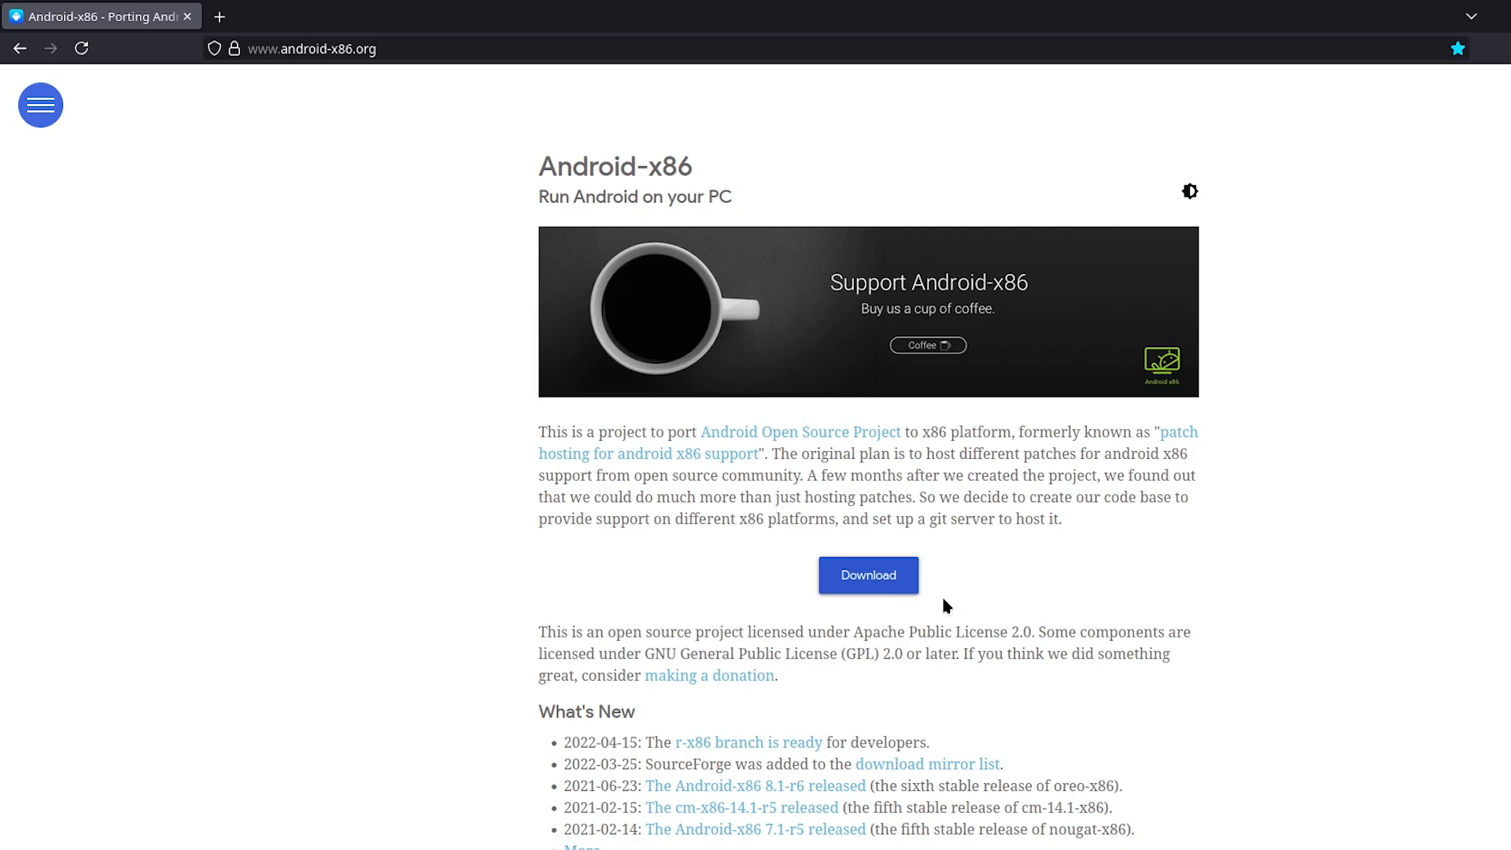
{"action": "left_click", "coordinate": [897, 586]}
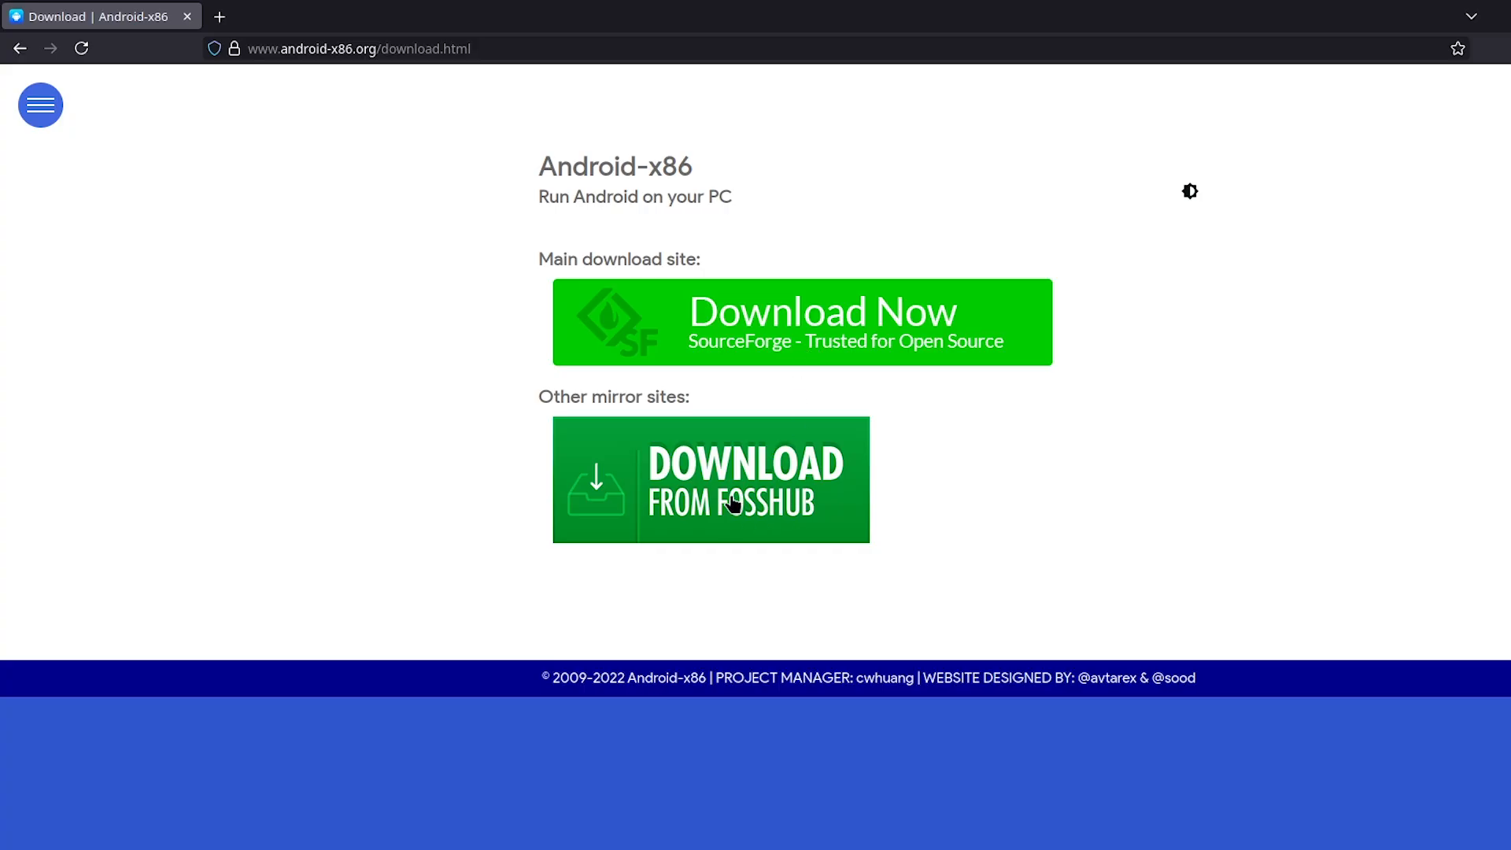
{"action": "left_click", "coordinate": [819, 352]}
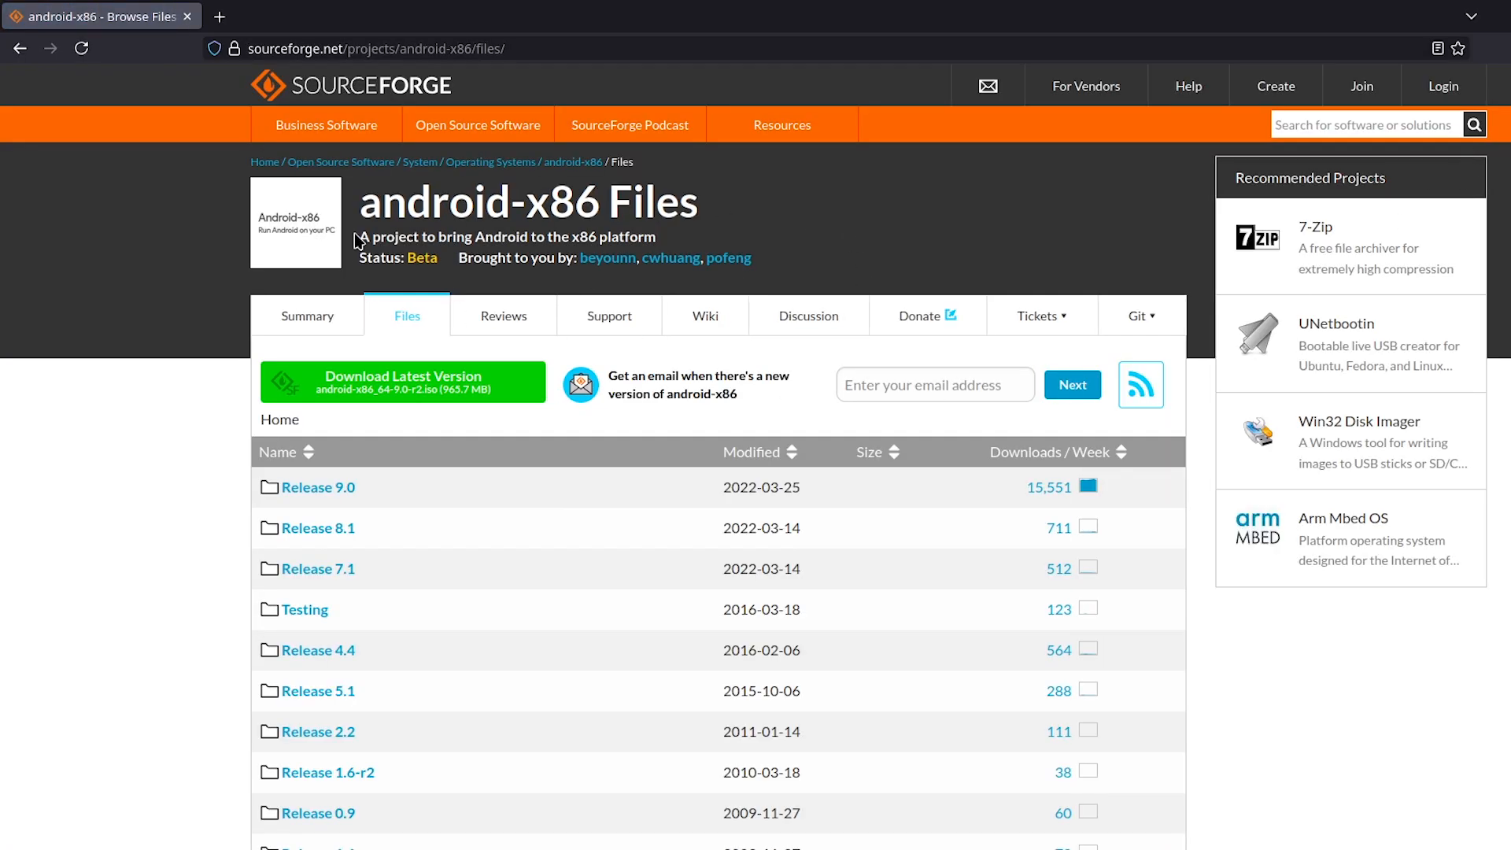
Return to the Android-x86 download page and open the browser's downloads list
{"action": "key", "text": "alt+Left"}
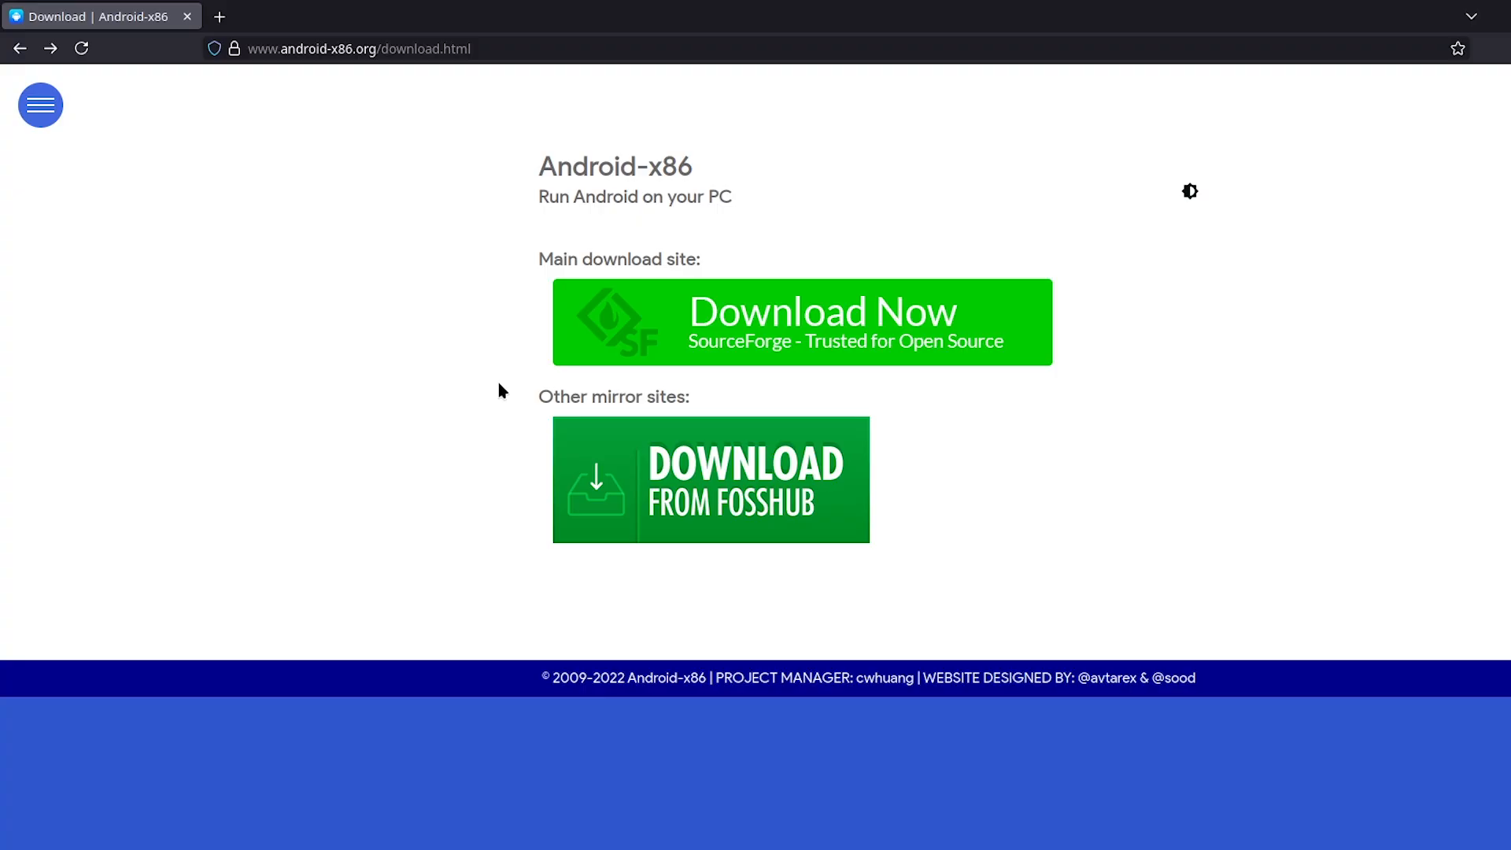
{"action": "left_click", "coordinate": [1509, 49]}
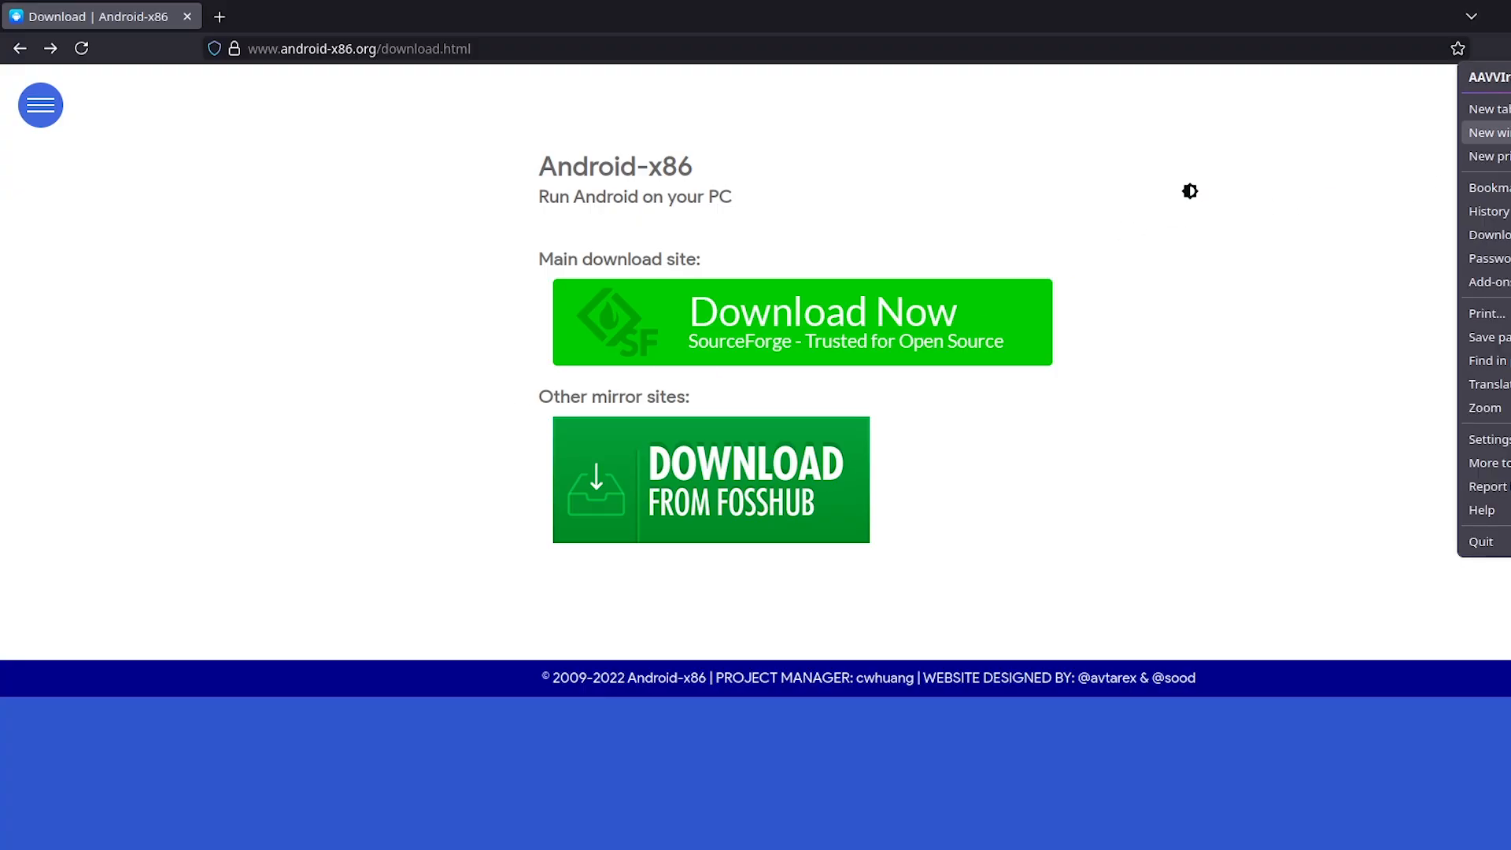
{"action": "left_click", "coordinate": [1506, 235]}
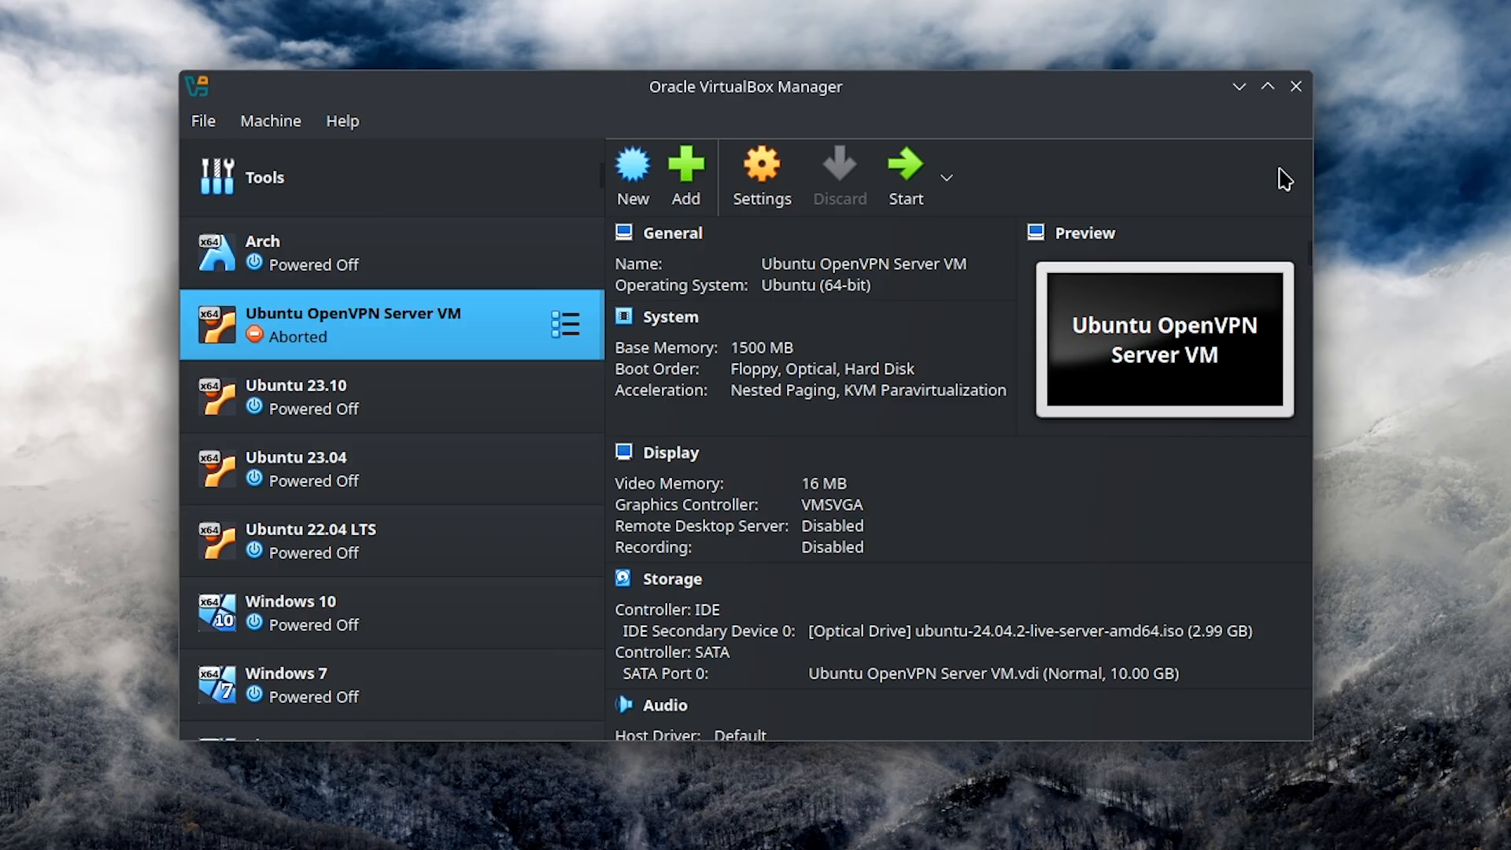
Switch to Oracle VirtualBox Manager and start creating a new virtual machine named Android
{"action": "left_click", "coordinate": [702, 207]}
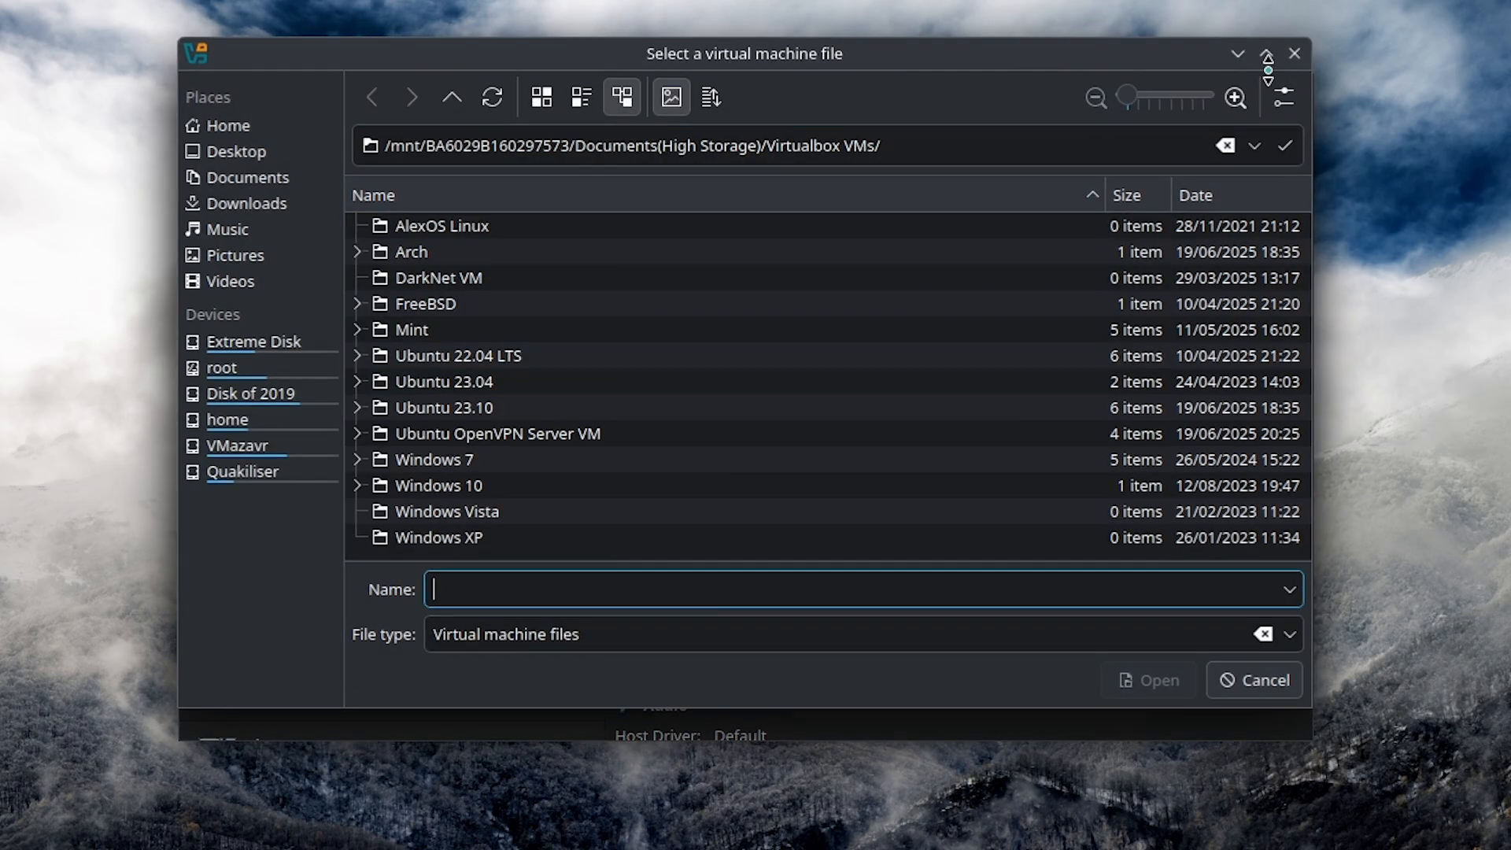
{"action": "left_click", "coordinate": [1292, 54]}
{"action": "left_click", "coordinate": [623, 198]}
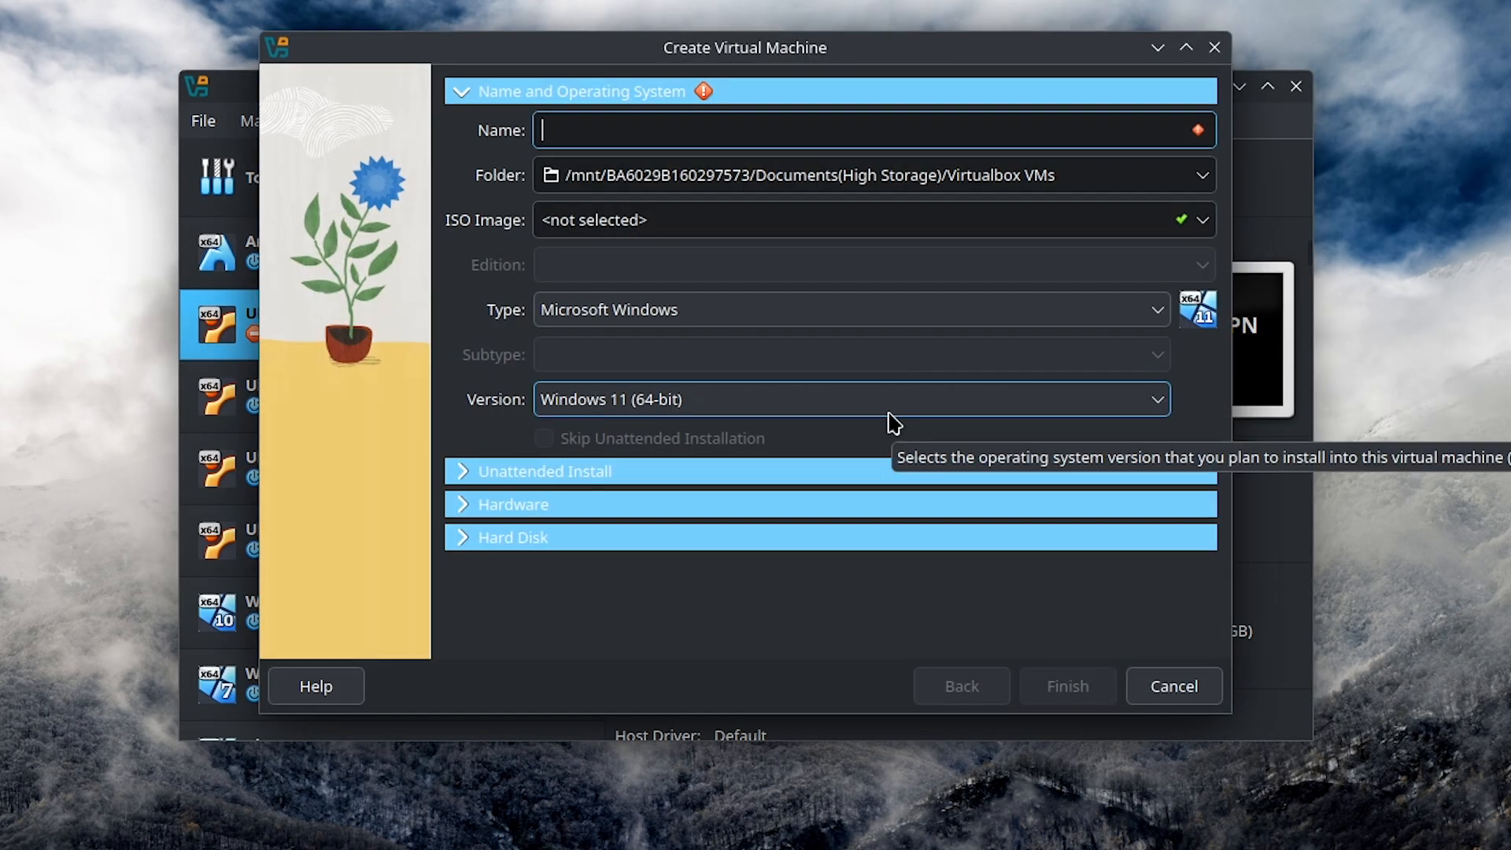
{"action": "type", "text": "Android"}
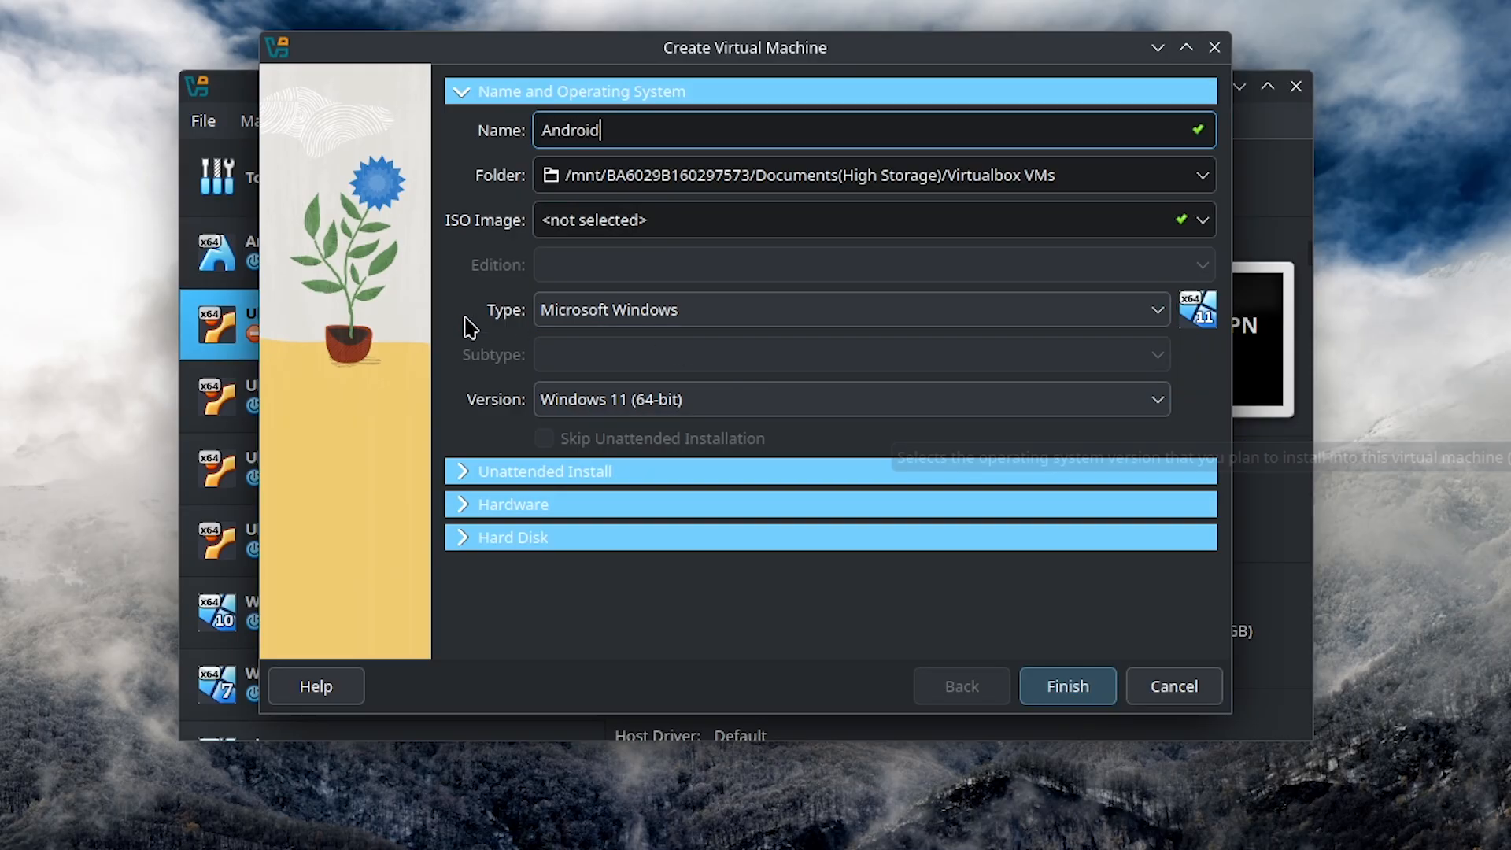
Set the ISO image to /mnt/BA6029B160297573/Downloads/android-x86_64-9.0-r2.iso and the operating system type to Other
{"action": "left_click", "coordinate": [759, 179]}
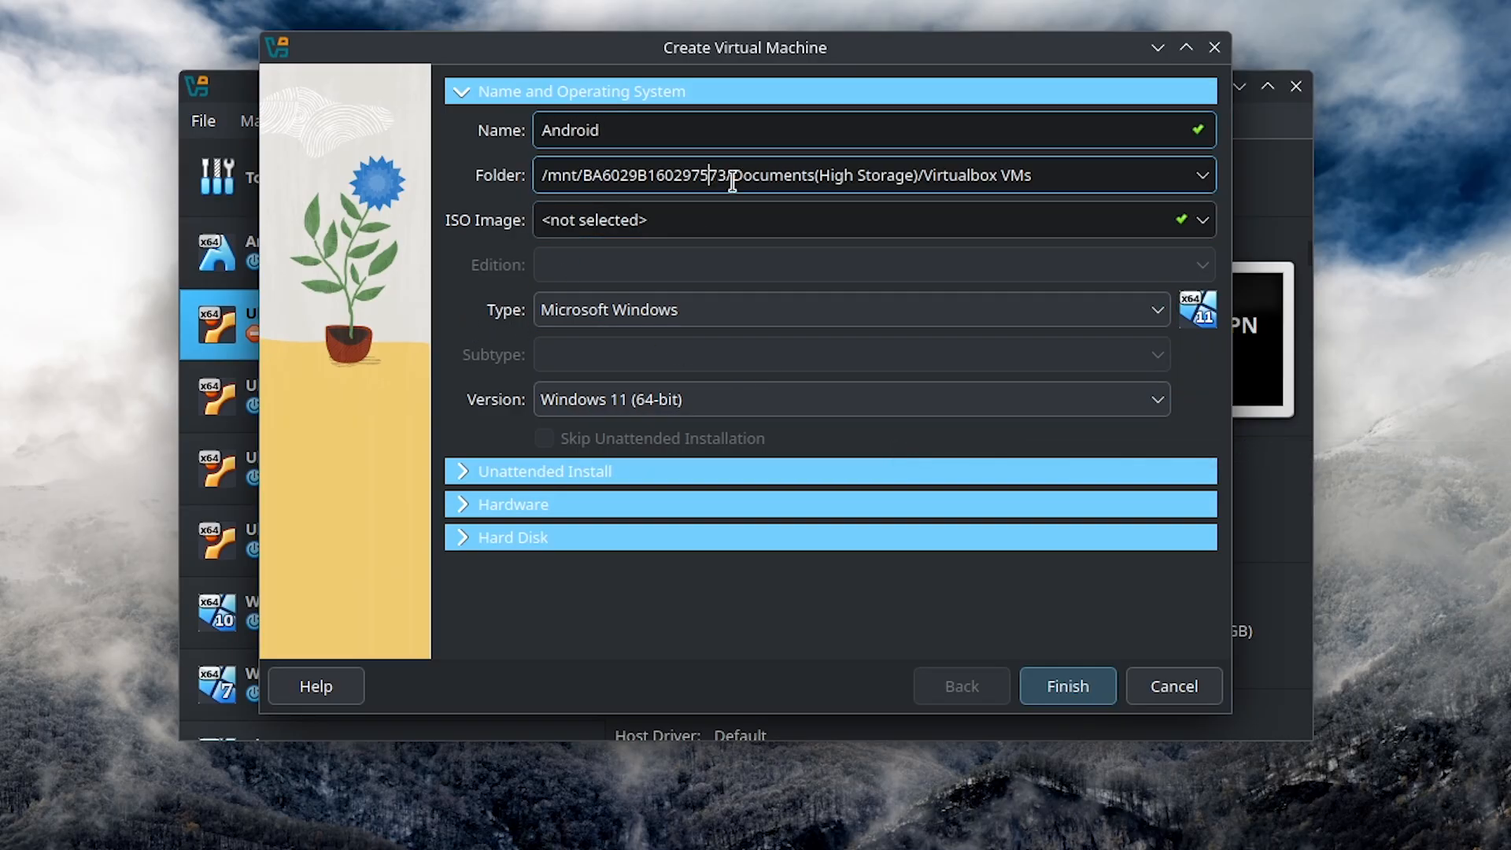
{"action": "left_click_drag", "start_coordinate": [560, 175], "coordinate": [1029, 174]}
{"action": "left_click", "coordinate": [1023, 175]}
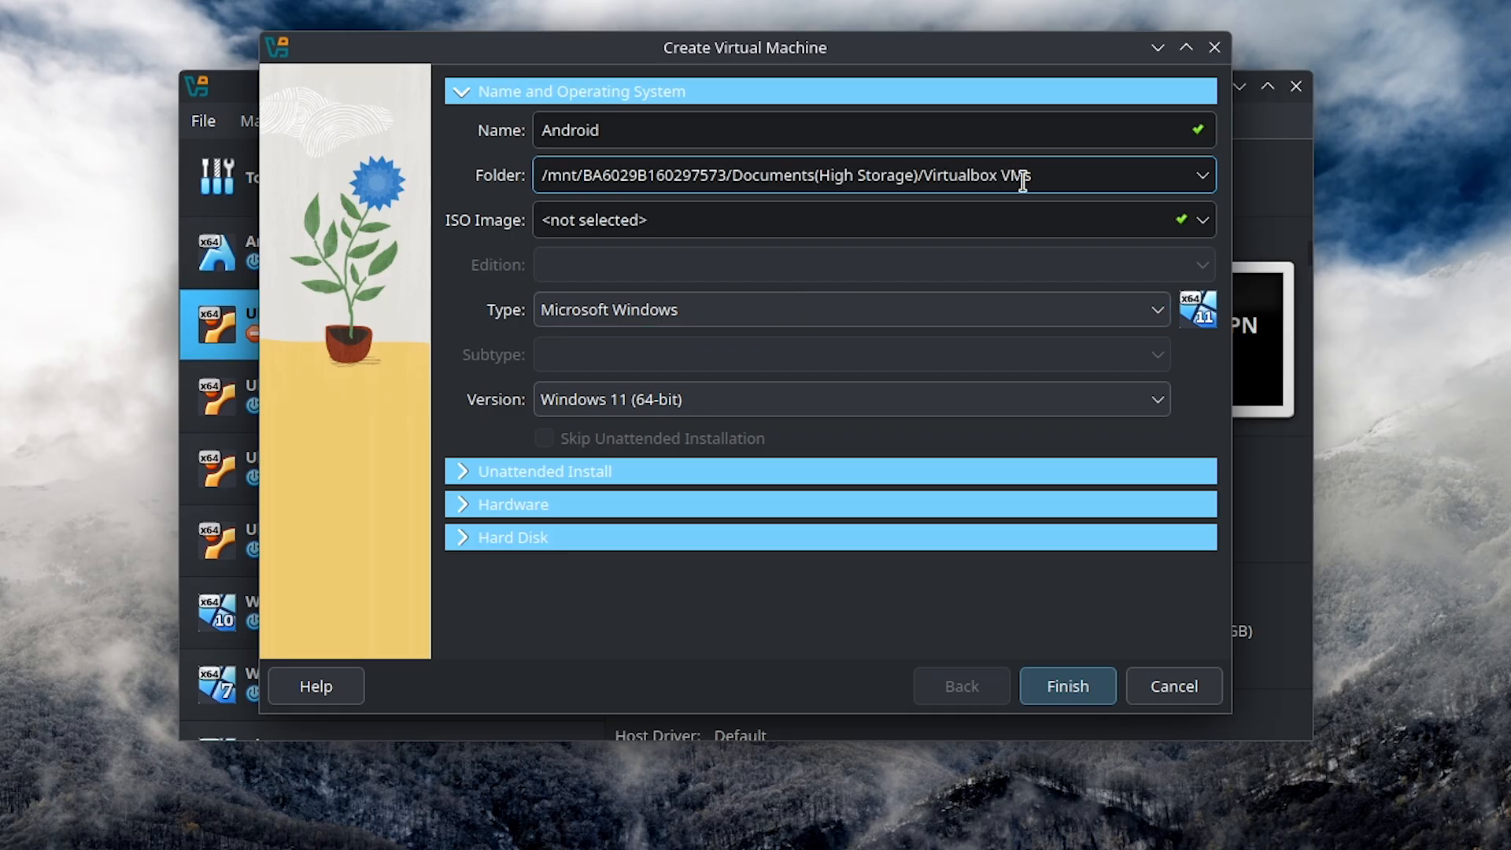
{"action": "left_click", "coordinate": [638, 219]}
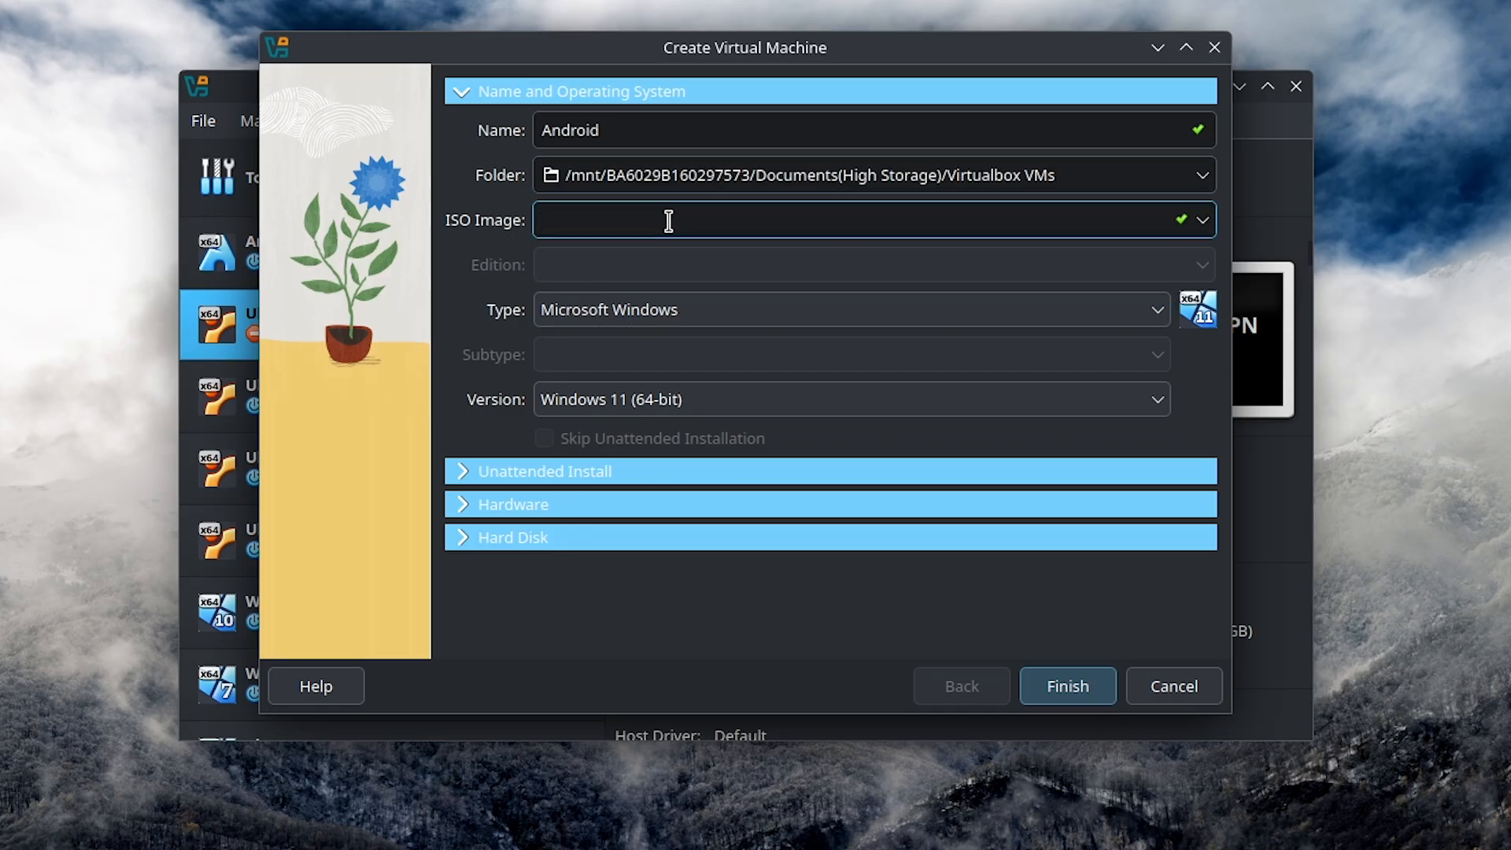
{"action": "type", "text": "/mnt/BA6029B160297573/Downloads/android-x86_64-9.0-r2.iso"}
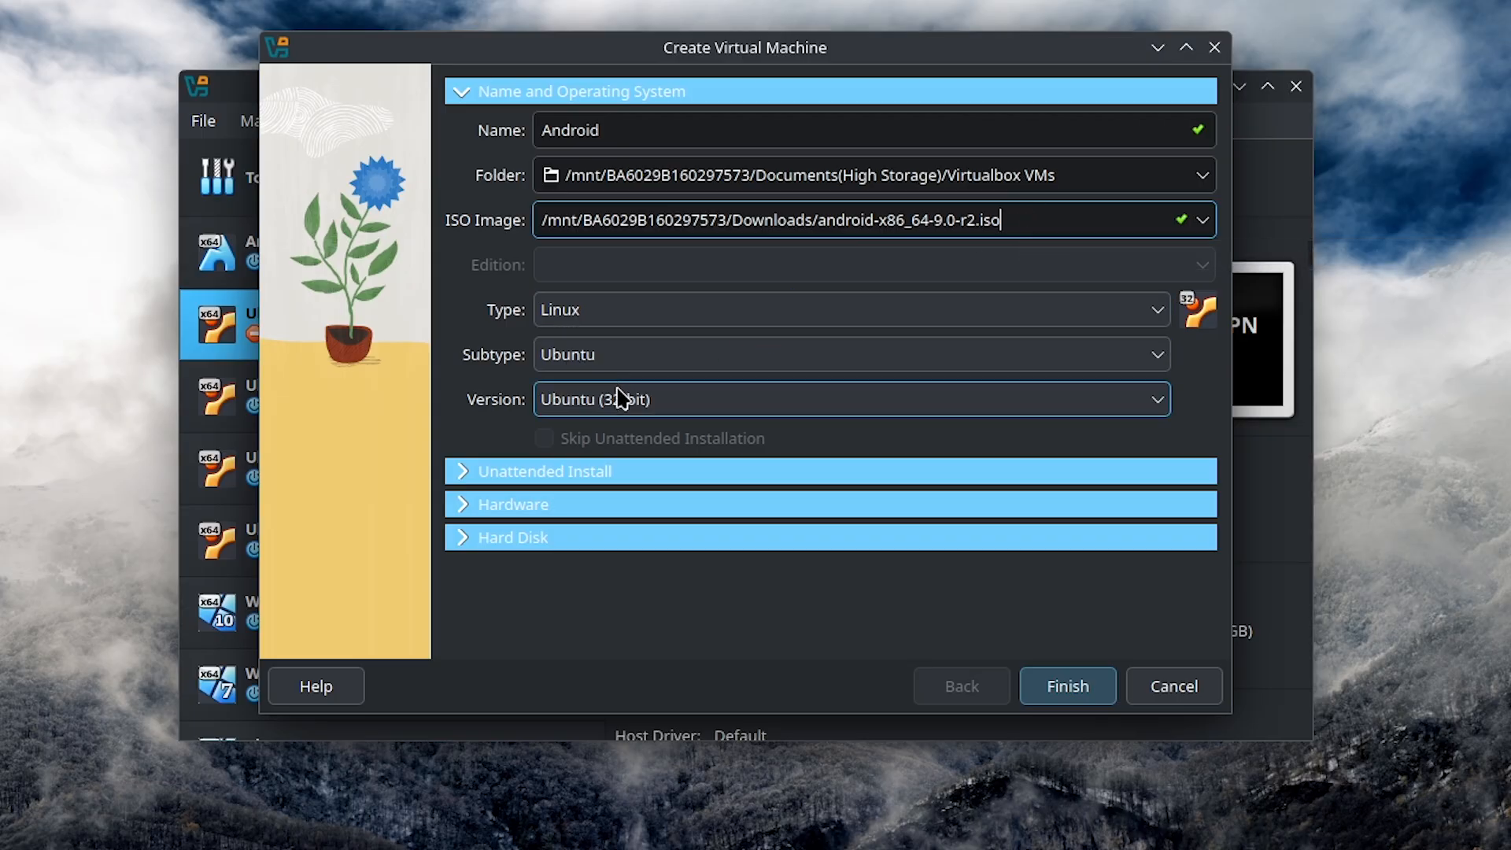
{"action": "left_click", "coordinate": [593, 314]}
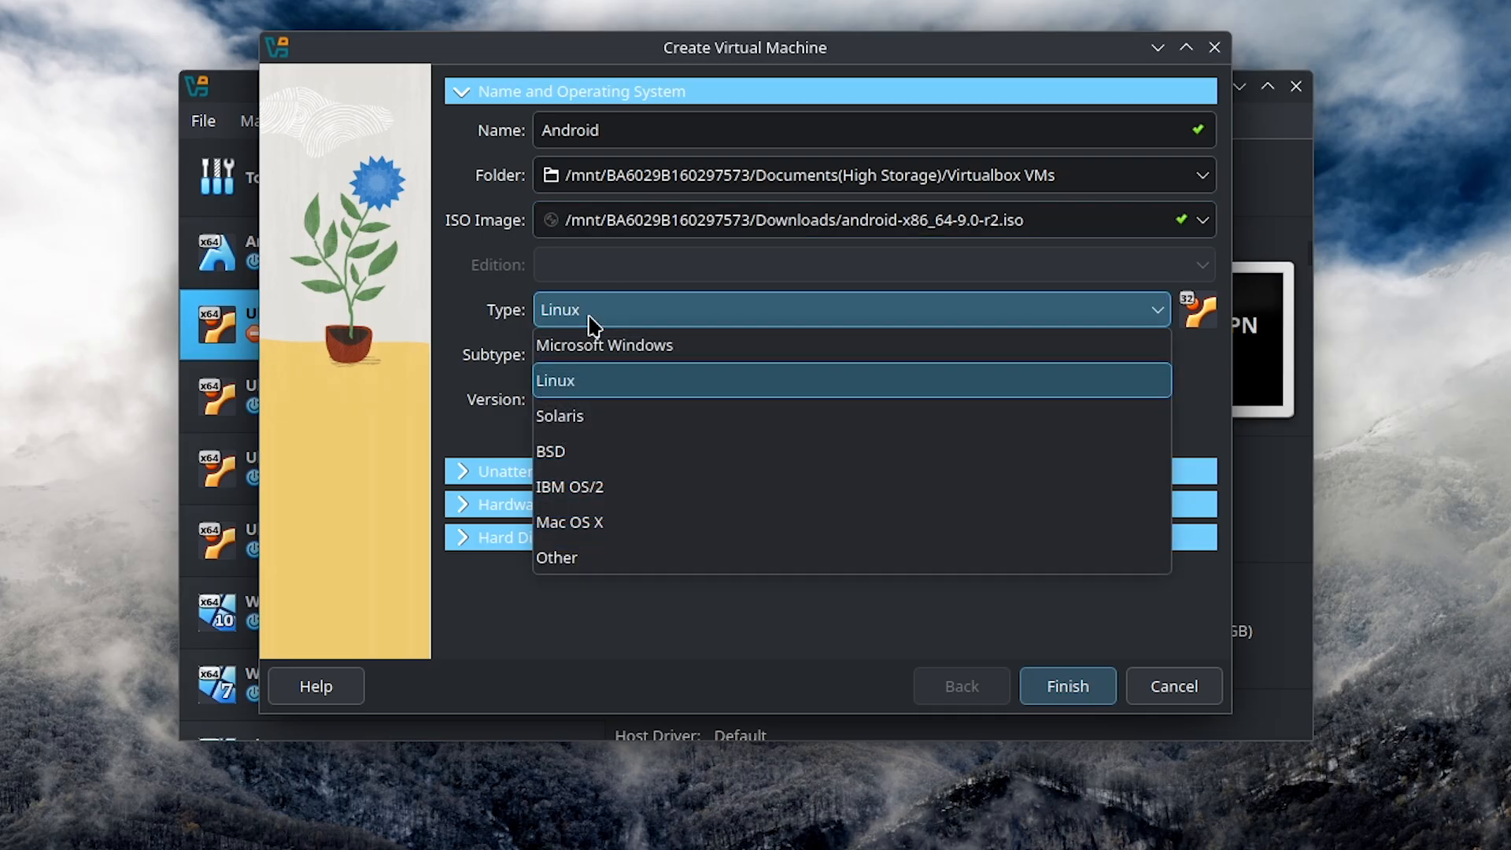
{"action": "left_click", "coordinate": [611, 561]}
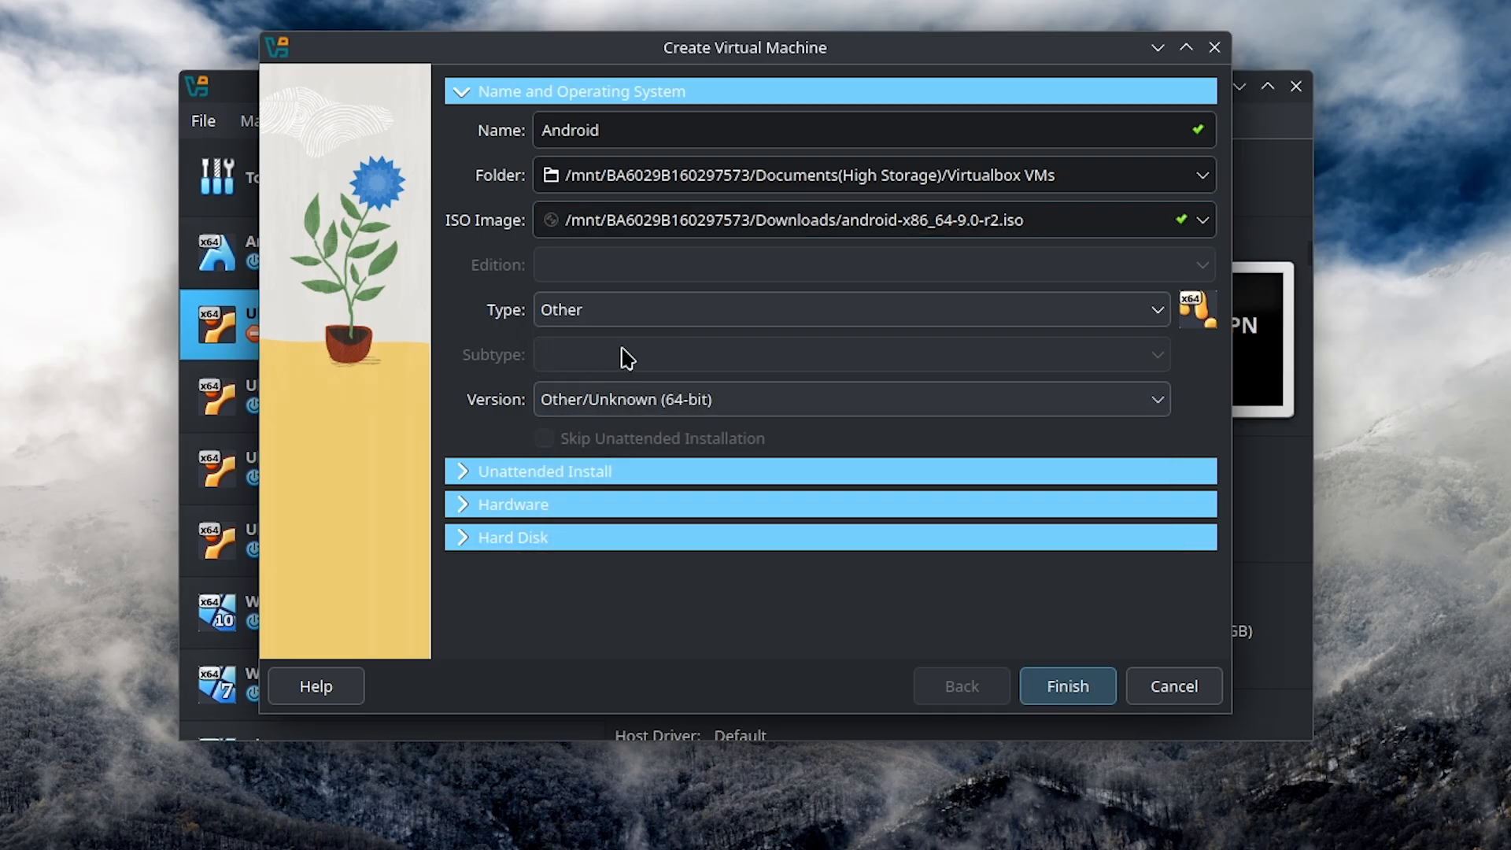
Give the virtual machine 8192 MB of base memory and 10 processors in its hardware settings
{"action": "left_click", "coordinate": [498, 477]}
{"action": "left_click", "coordinate": [480, 476]}
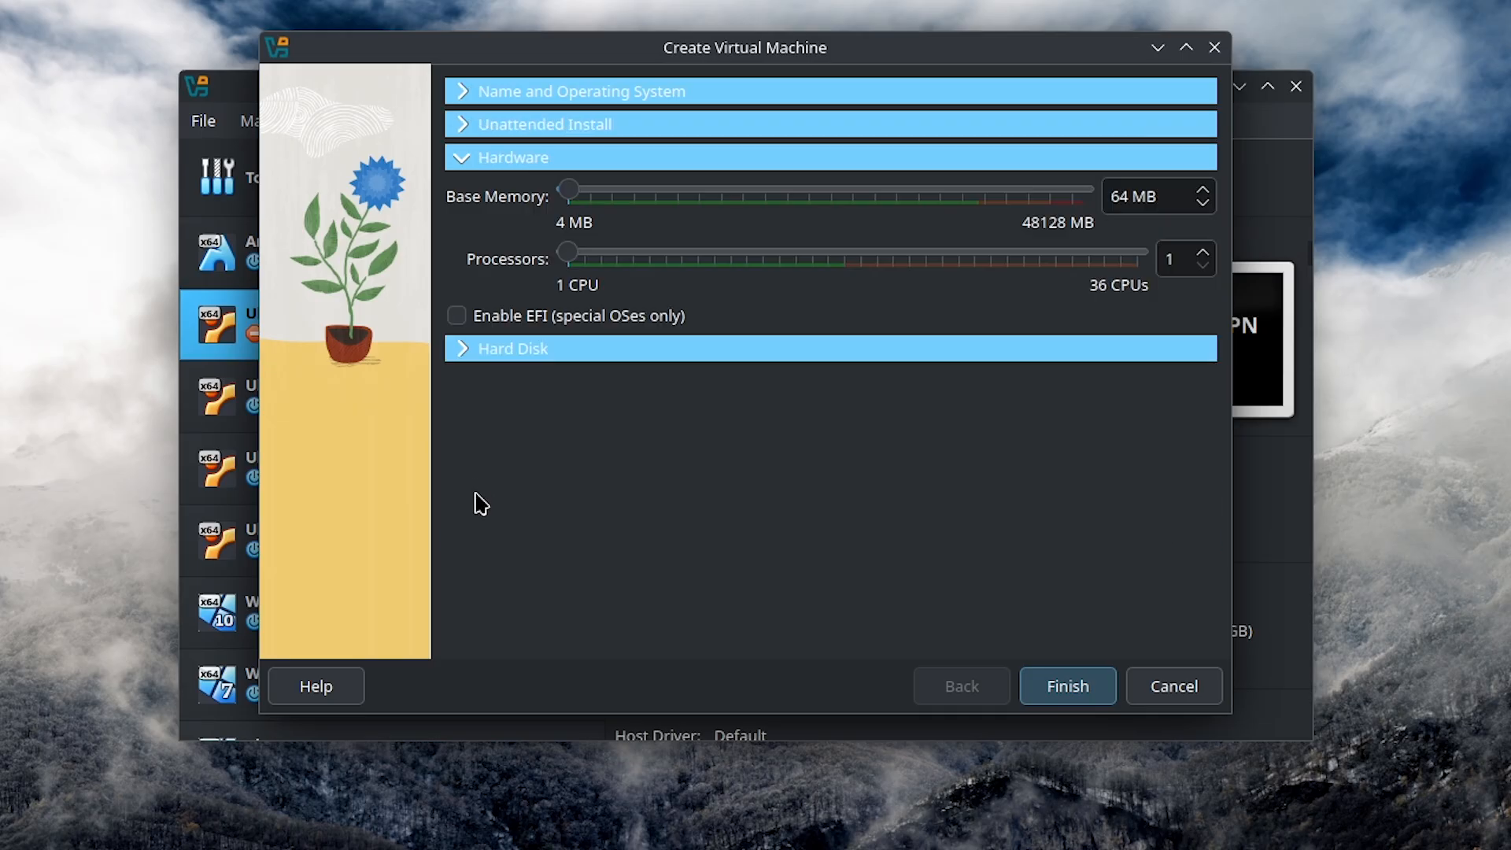
{"action": "left_click_drag", "start_coordinate": [571, 198], "coordinate": [656, 207]}
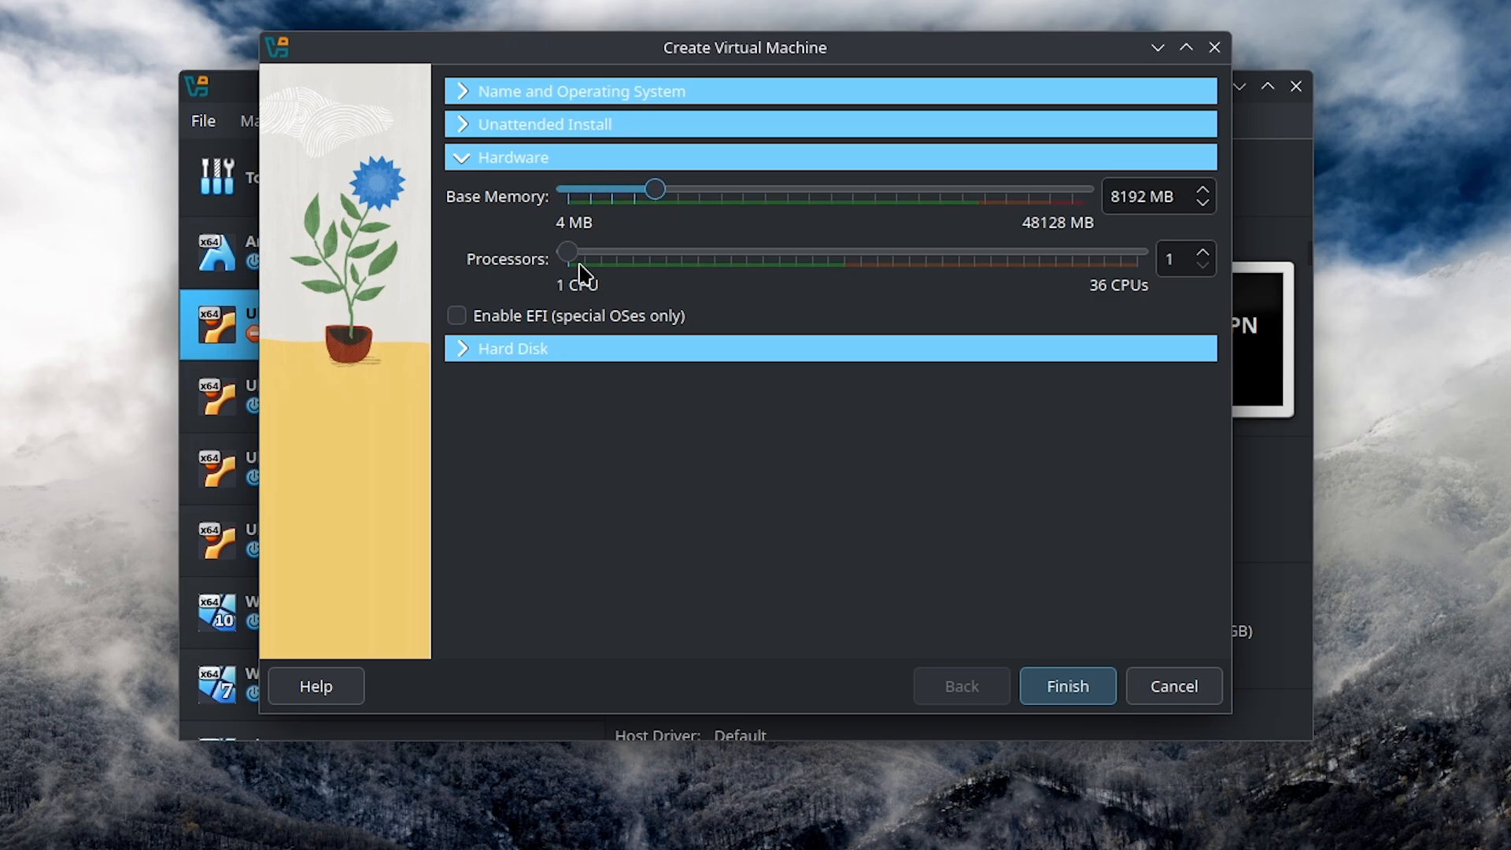
{"action": "left_click_drag", "start_coordinate": [570, 255], "coordinate": [720, 256]}
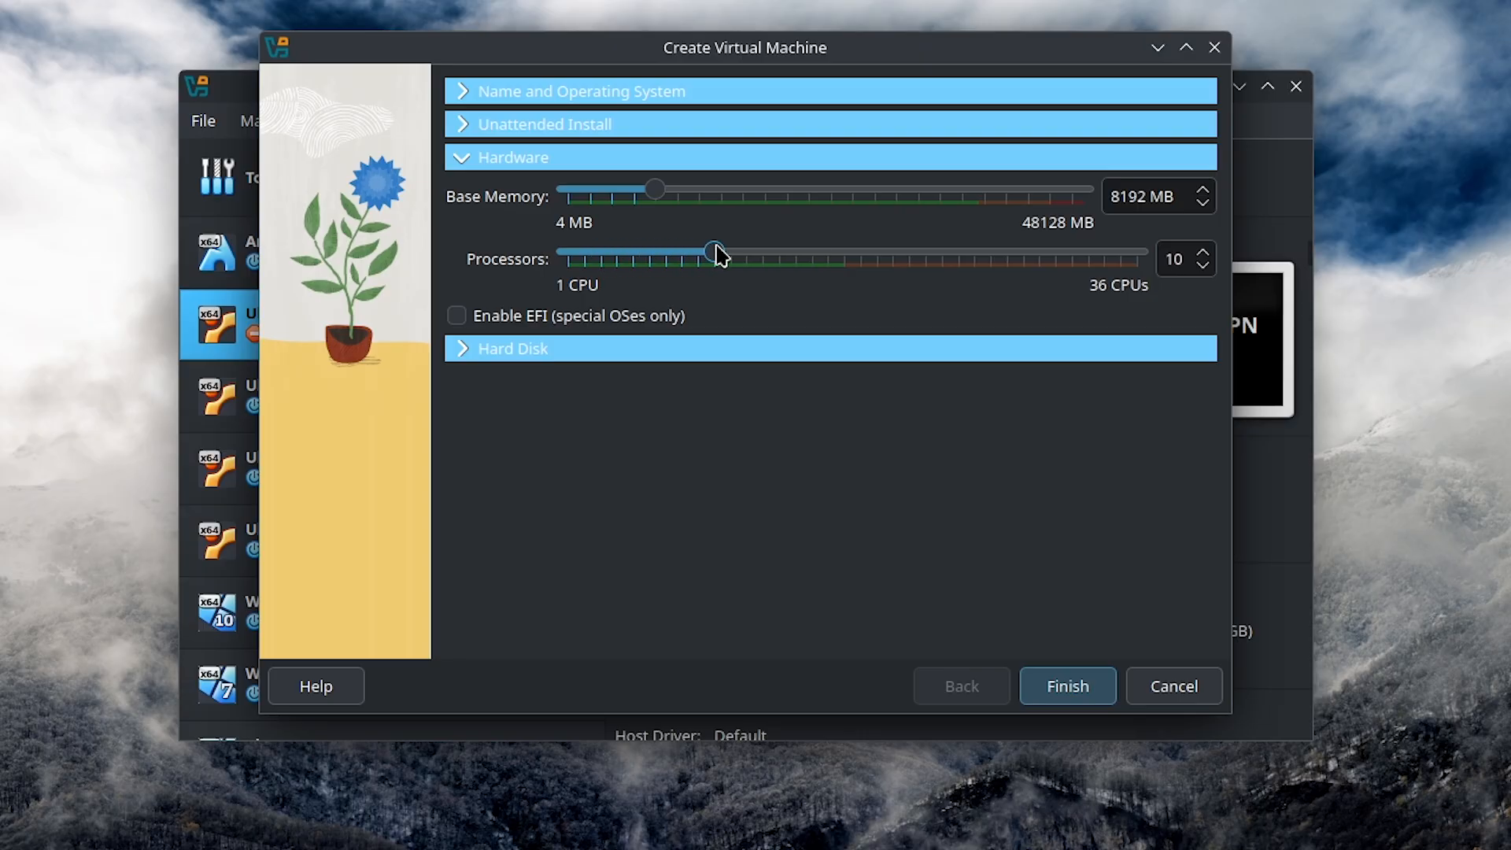
Set the new virtual hard disk's size to 16.00 GB and finish creating the machine
{"action": "left_click", "coordinate": [533, 349]}
{"action": "left_click_drag", "start_coordinate": [777, 341], "coordinate": [873, 349]}
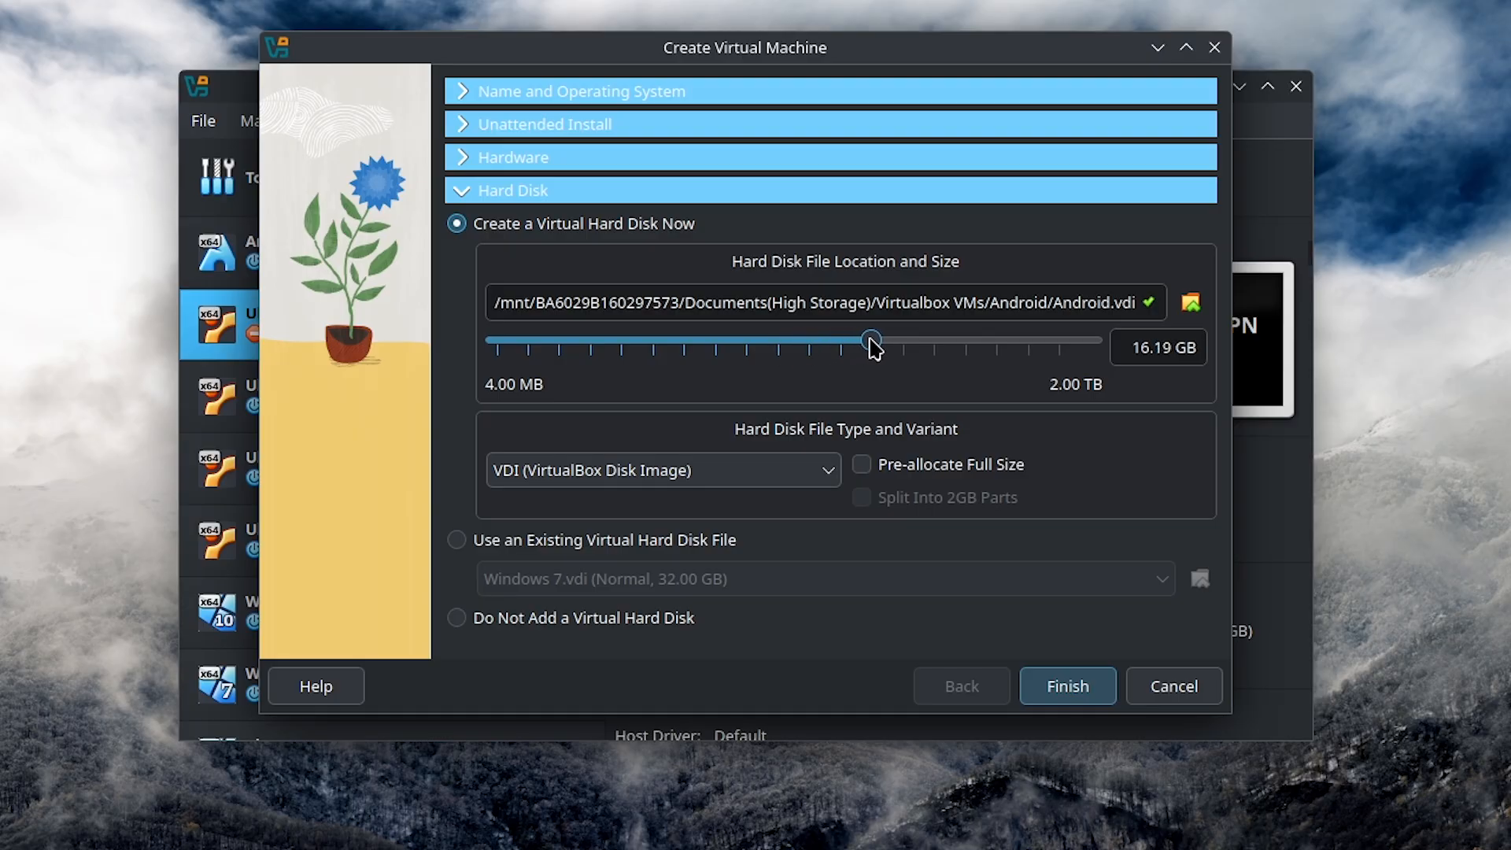
{"action": "left_click_drag", "start_coordinate": [1174, 347], "coordinate": [1158, 347]}
{"action": "type", "text": "00"}
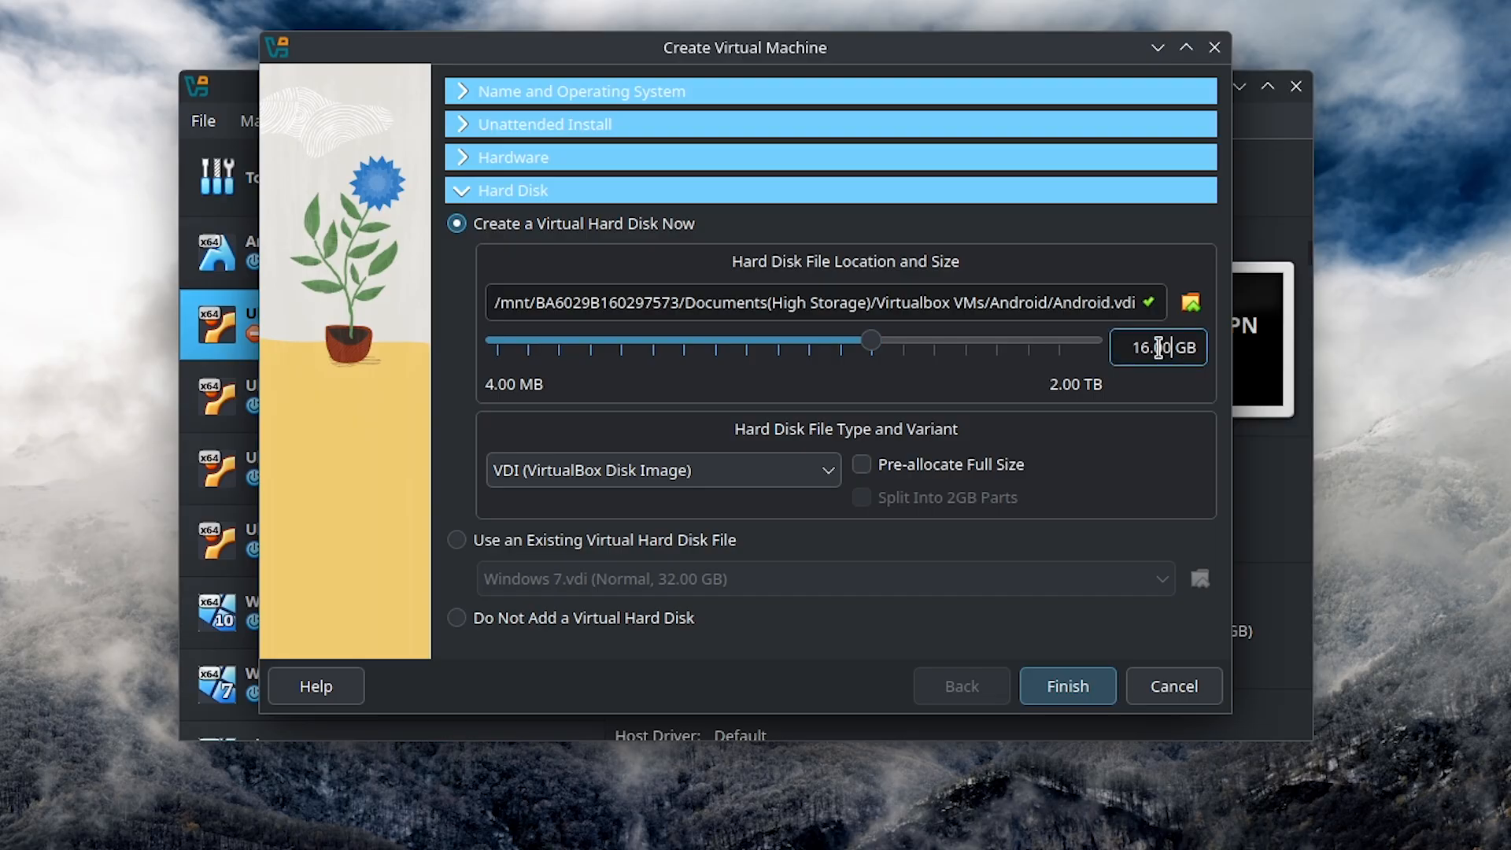
{"action": "left_click", "coordinate": [1059, 685]}
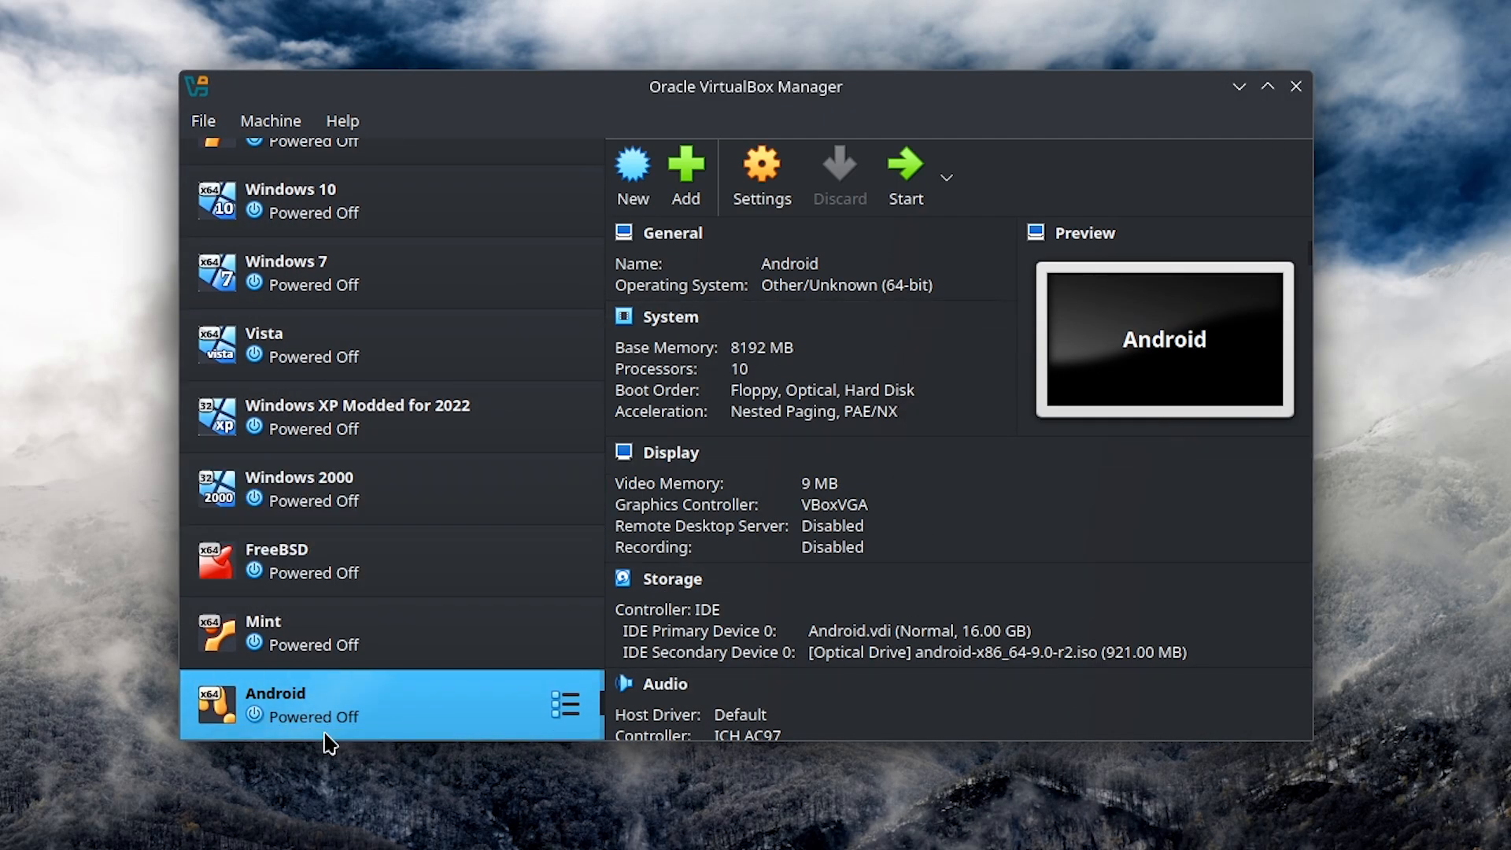
Start the Android virtual machine and stop the boot menu's automatic countdown
{"action": "left_click", "coordinate": [897, 175]}
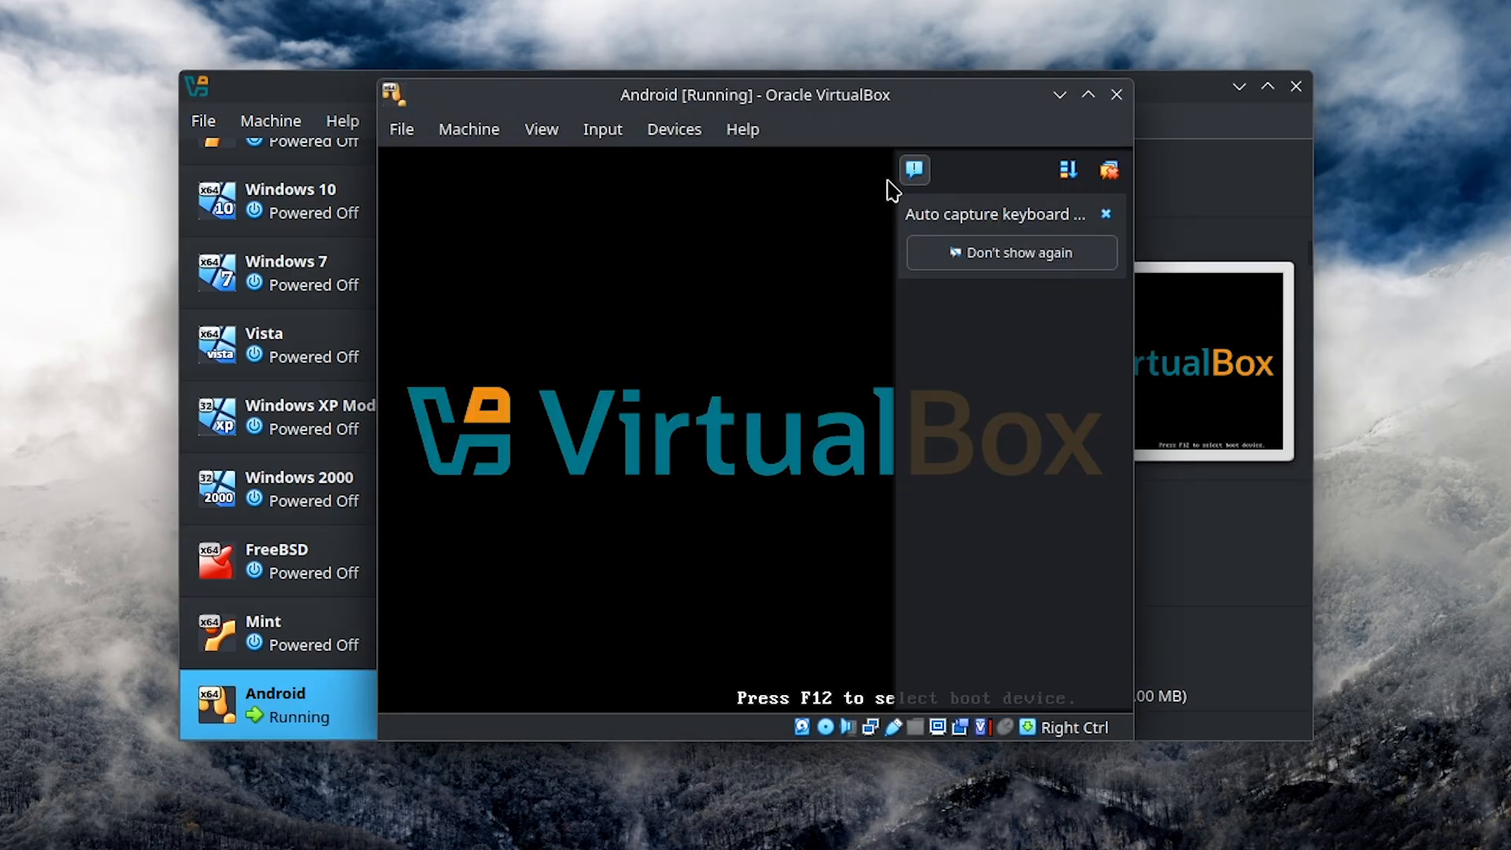
{"action": "left_click", "coordinate": [1107, 169]}
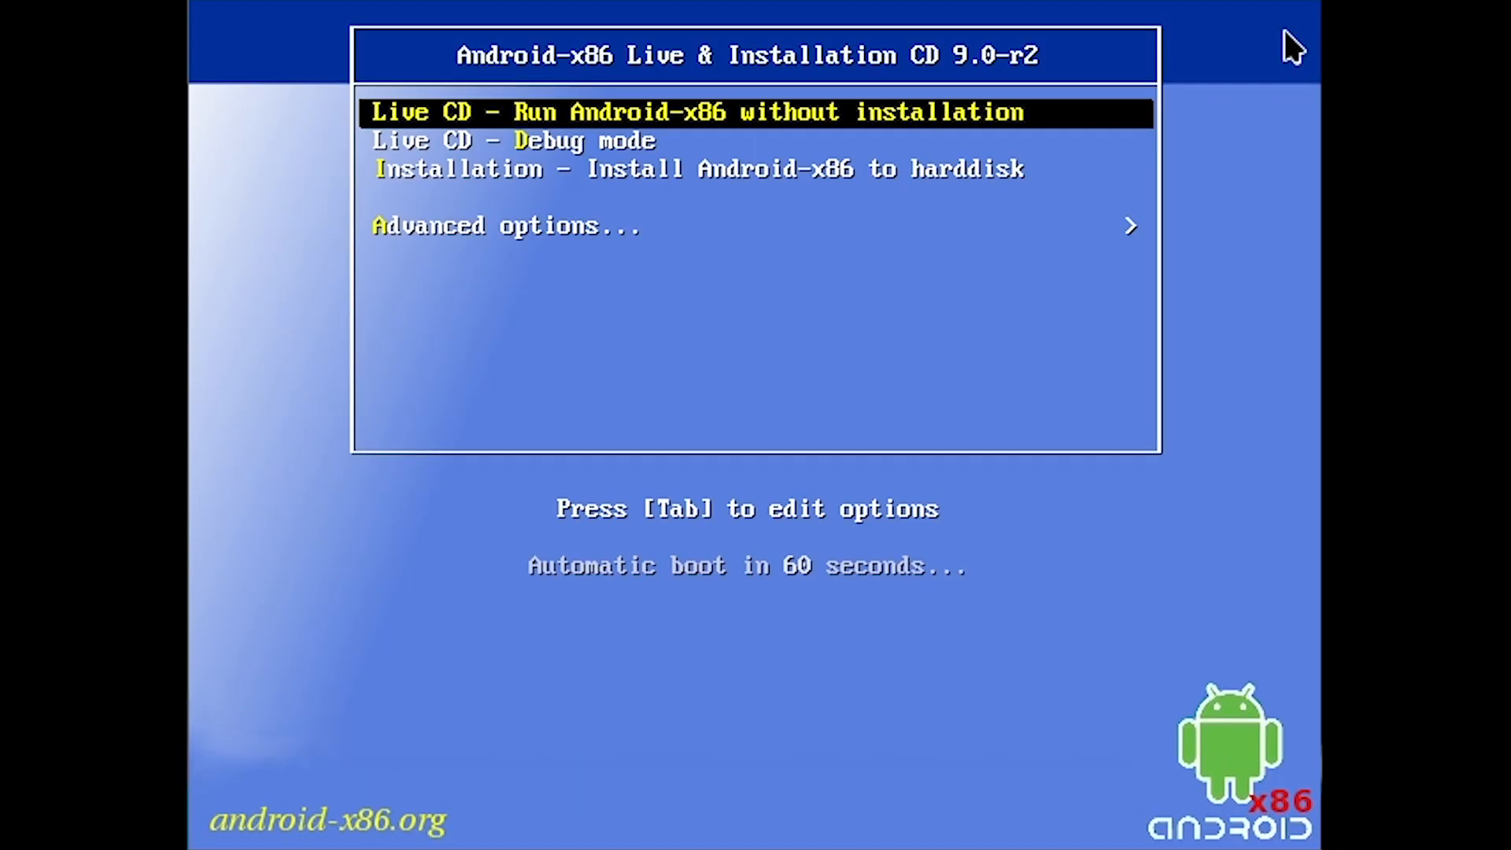
{"action": "key", "text": "Down"}
{"action": "key", "text": "Up"}
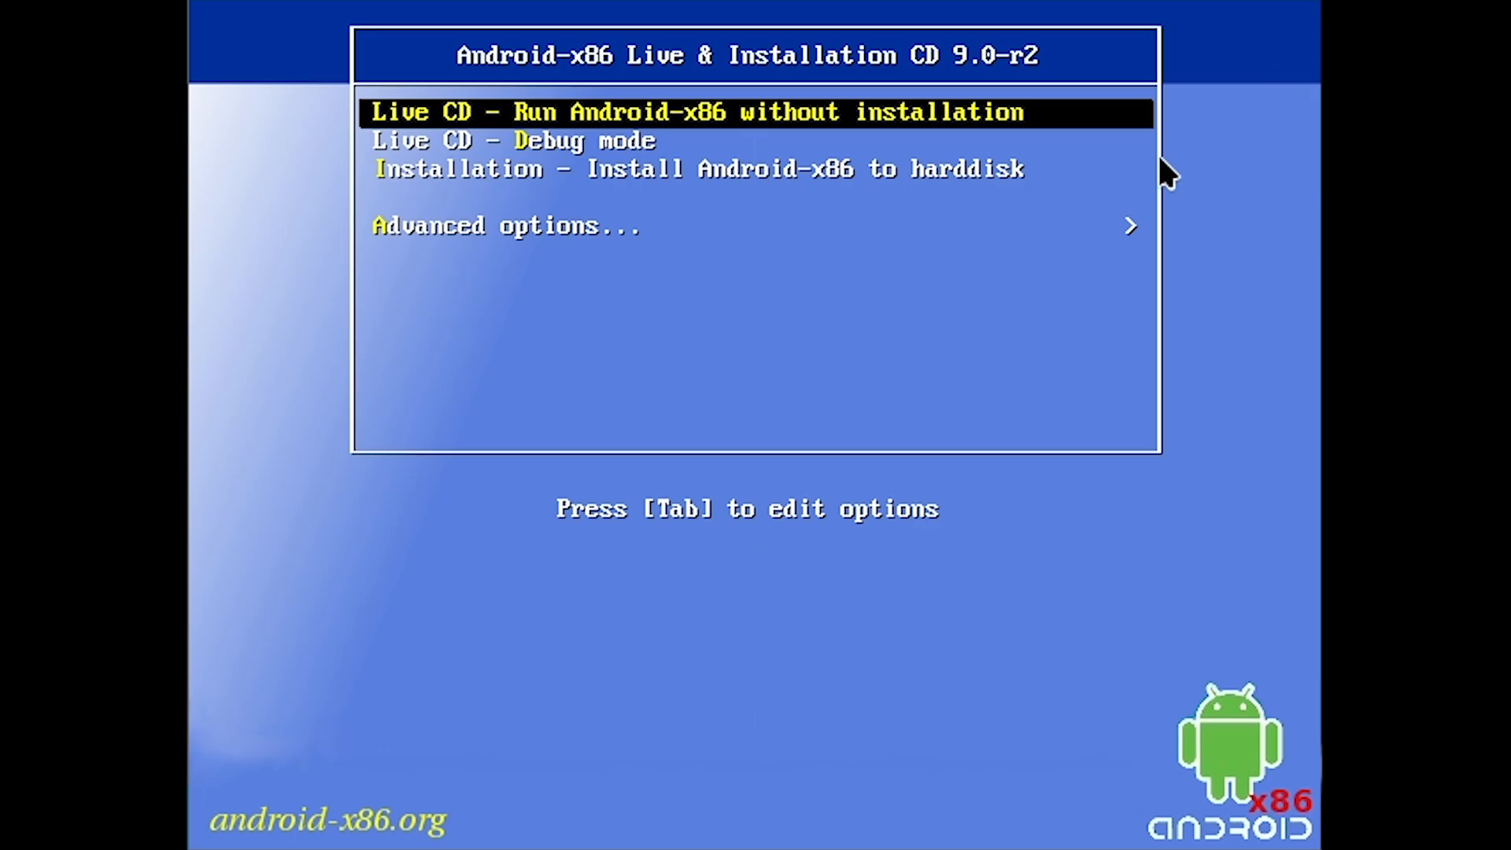
Boot the "Installation - Install Android-x86 to harddisk" entry of the boot menu
{"action": "key", "text": "Down"}
{"action": "key", "text": "Up"}
{"action": "key", "text": "Down"}
{"action": "key", "text": "Down"}
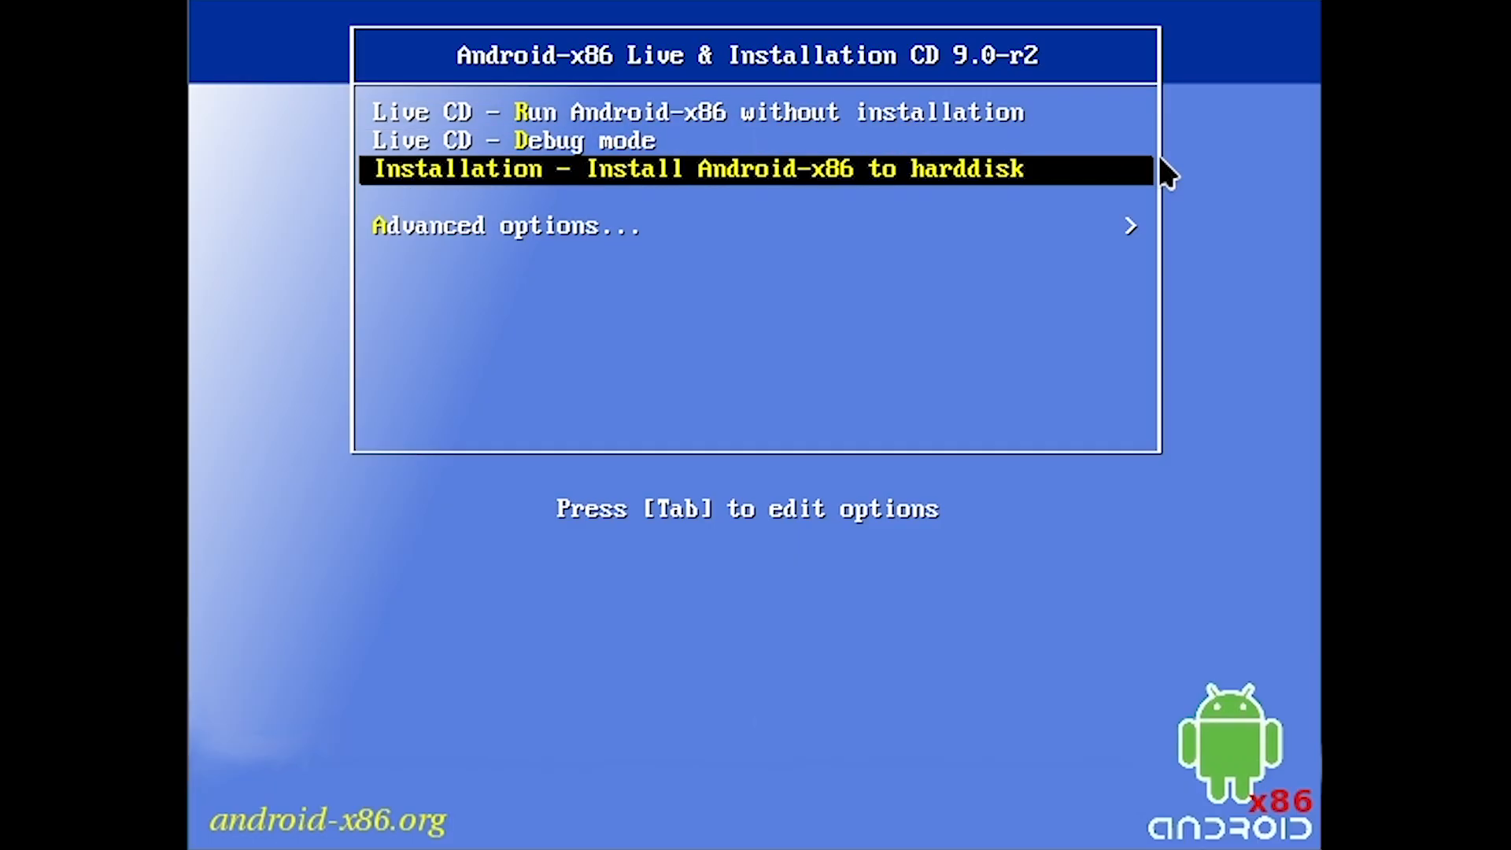
{"action": "key", "text": "Up"}
{"action": "key", "text": "Up"}
{"action": "key", "text": "Down"}
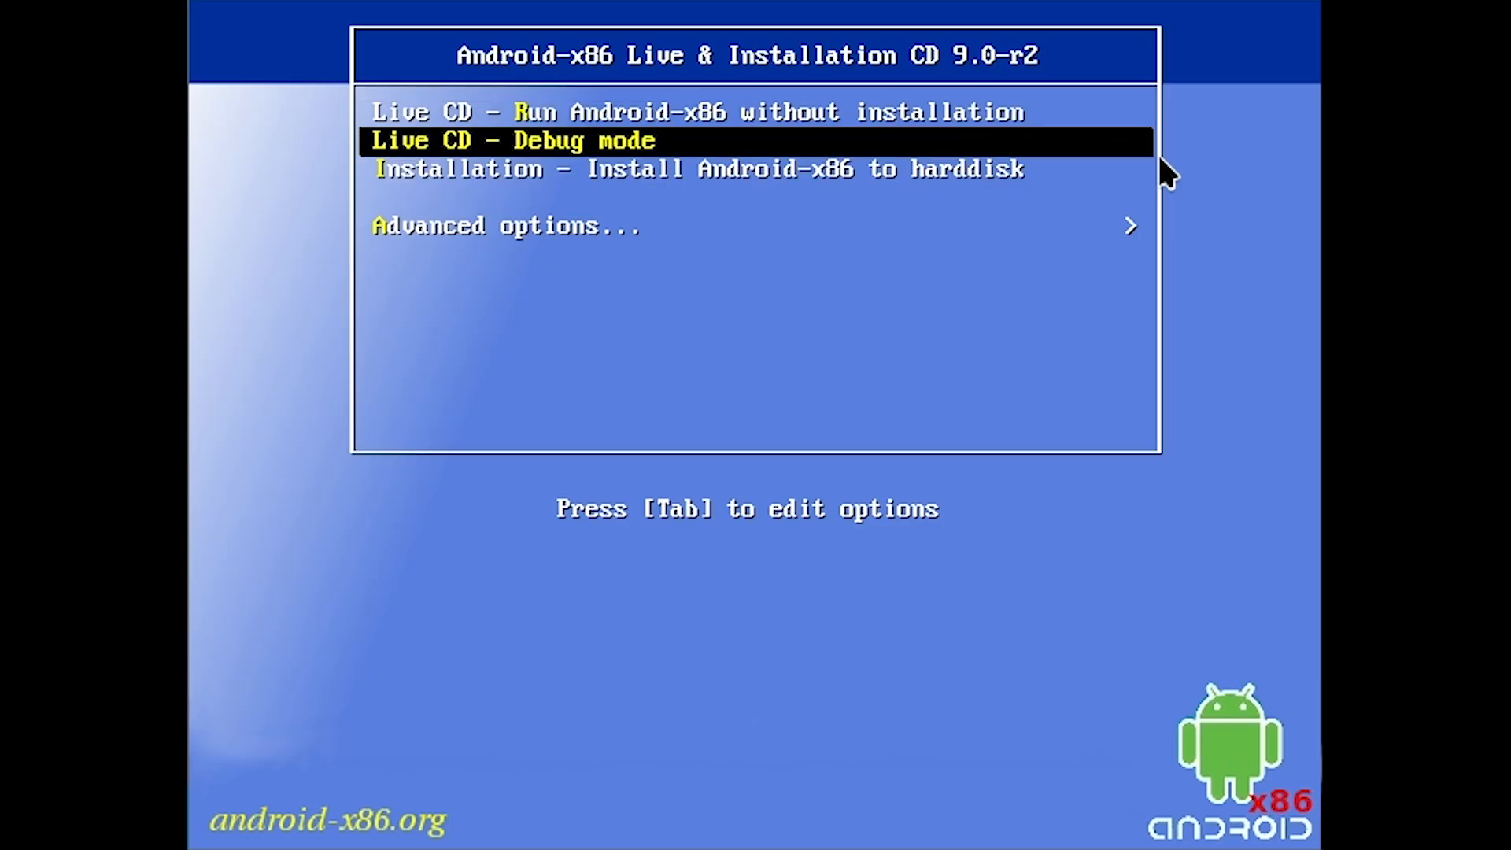
{"action": "key", "text": "Down"}
{"action": "key", "text": "Return"}
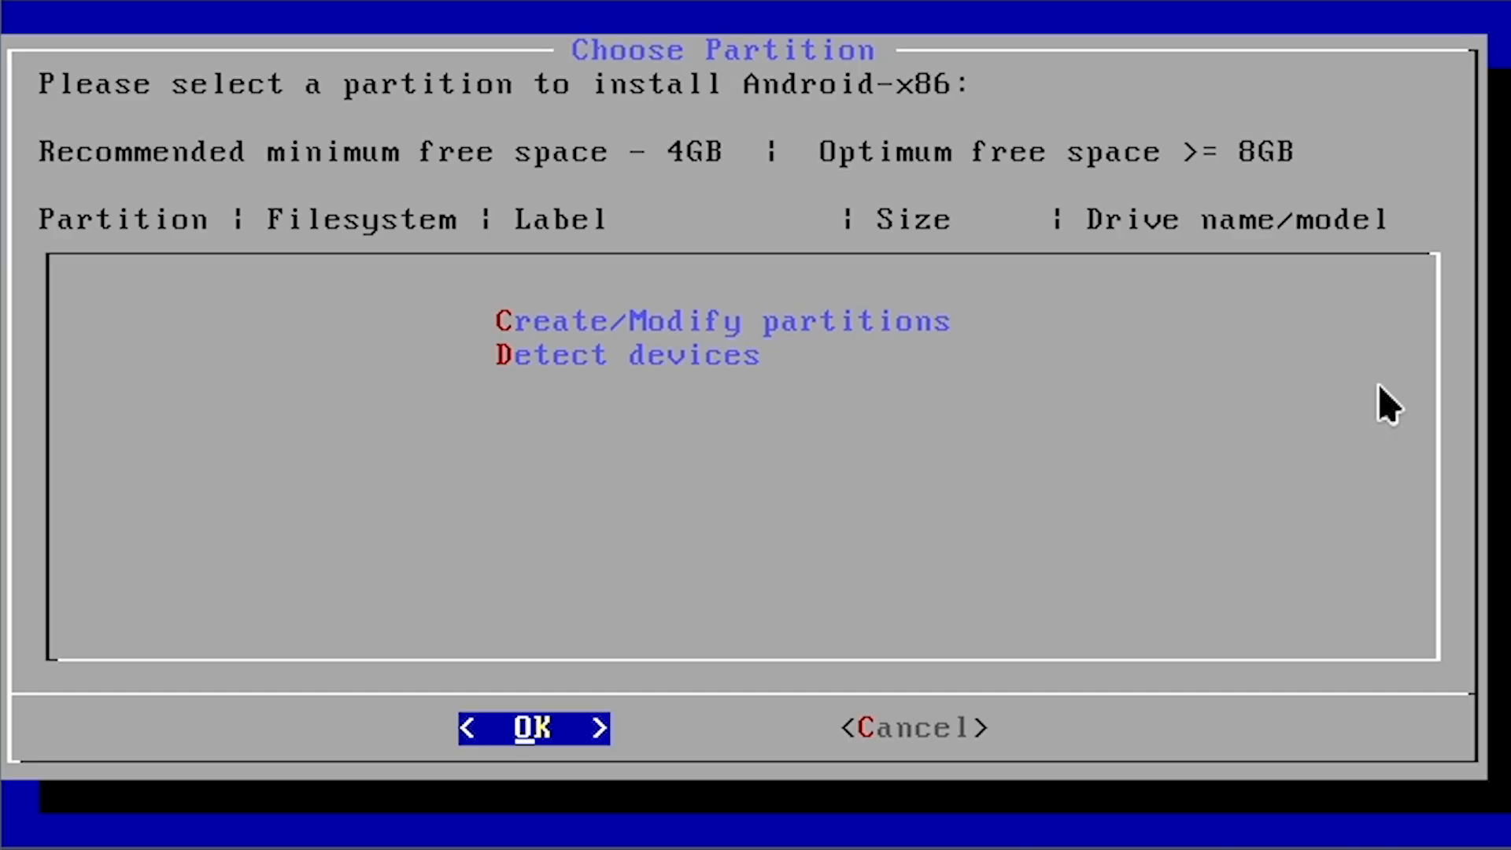
Decline the mouse capture and choose Create/Modify partitions in the installer's Choose Partition dialog
{"action": "left_click", "coordinate": [719, 337]}
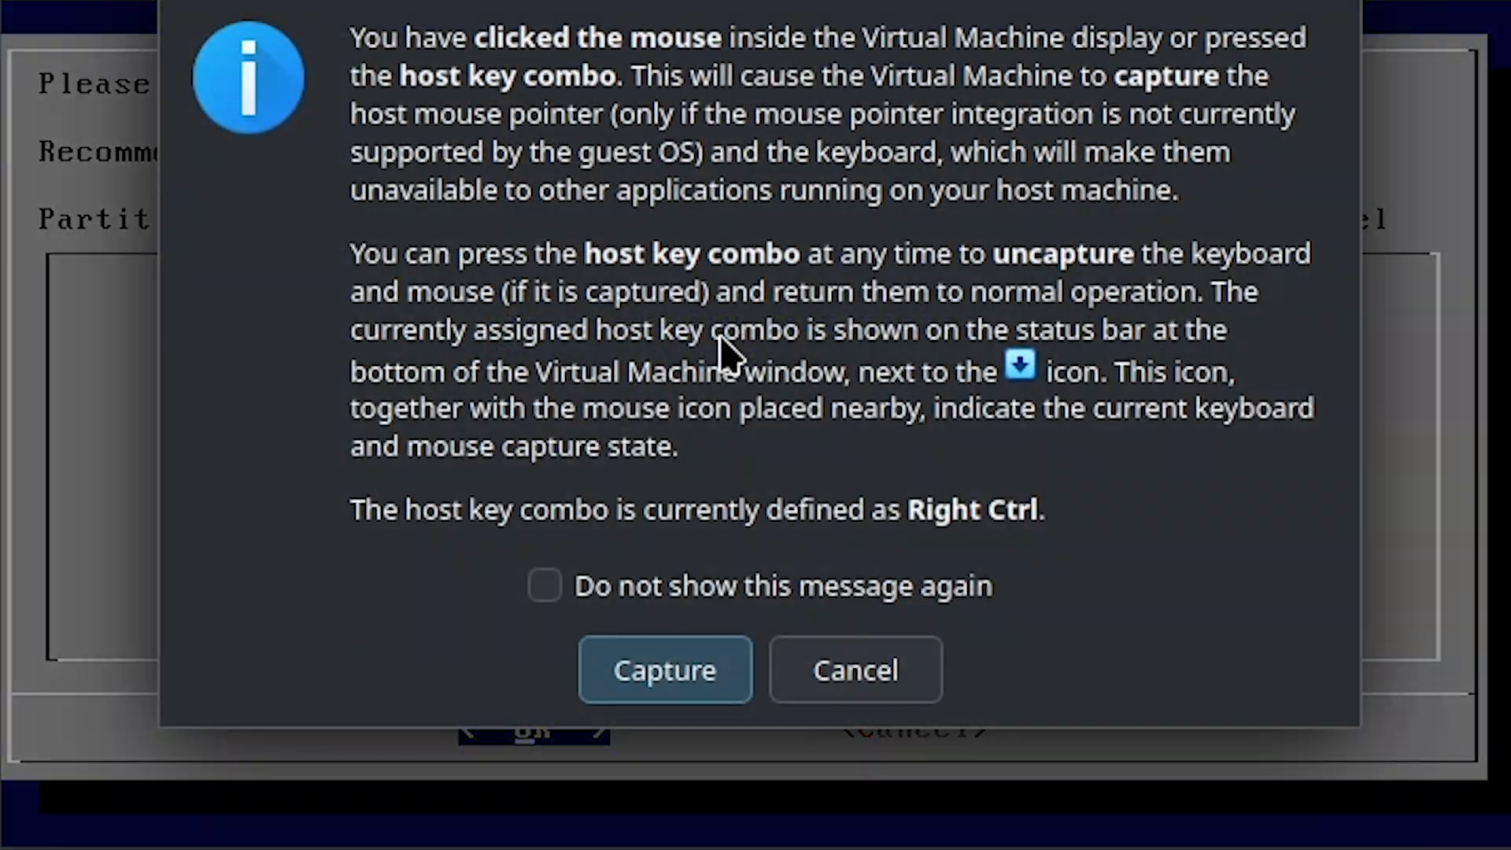
{"action": "left_click", "coordinate": [842, 673]}
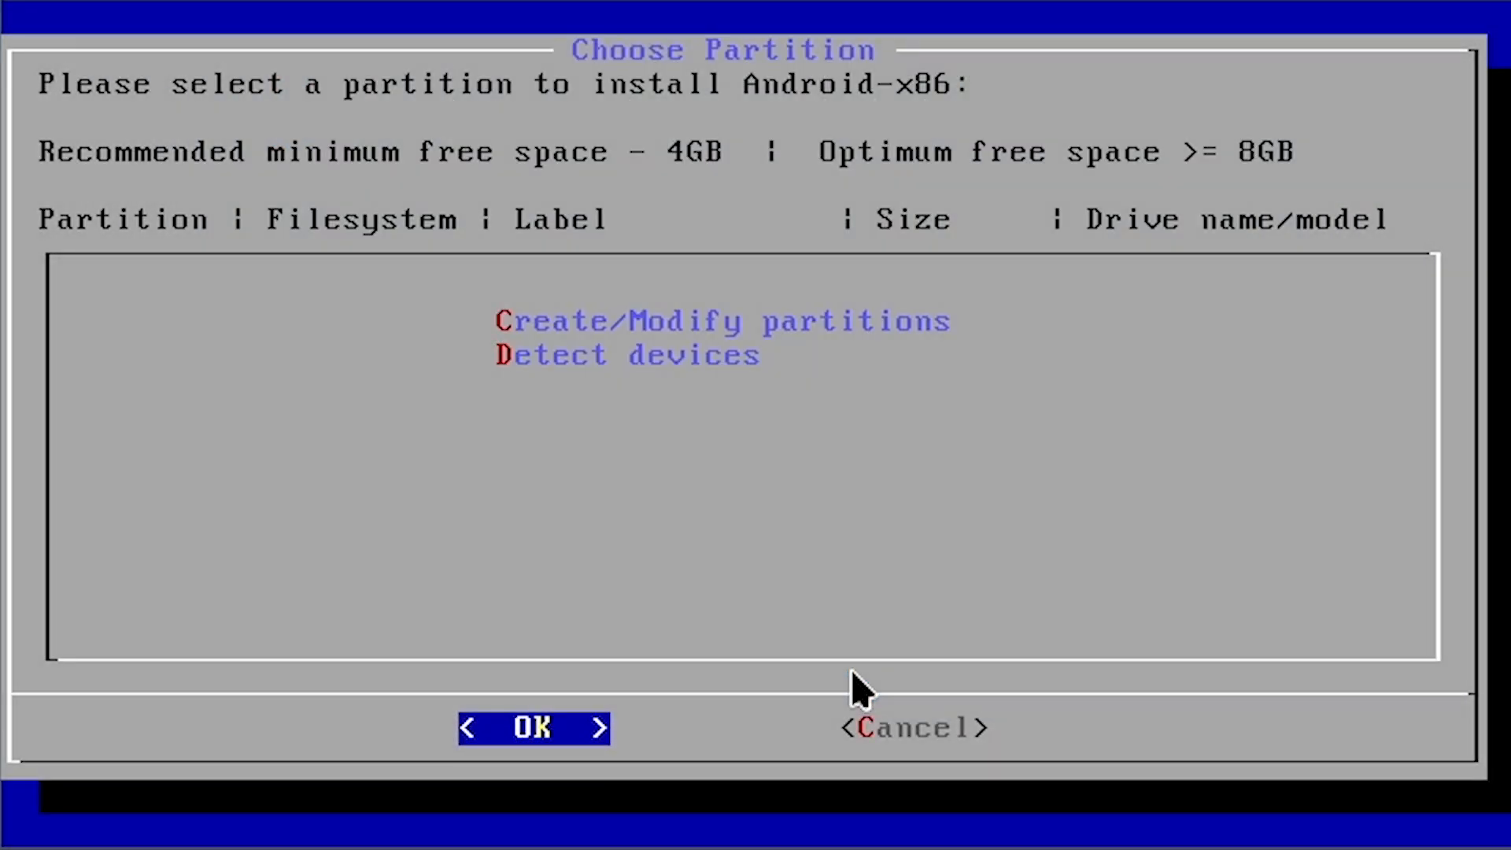
{"action": "key", "text": "Tab"}
{"action": "key", "text": "Tab"}
{"action": "key", "text": "Tab"}
{"action": "key", "text": "Tab"}
{"action": "key", "text": "Tab"}
{"action": "key", "text": "Tab"}
{"action": "key", "text": "Tab"}
{"action": "key", "text": "Tab"}
{"action": "key", "text": "Down"}
{"action": "key", "text": "Return"}
Accept using GPT for the disk and continue past the disk warning into cgdisk
{"action": "key", "text": "Left"}
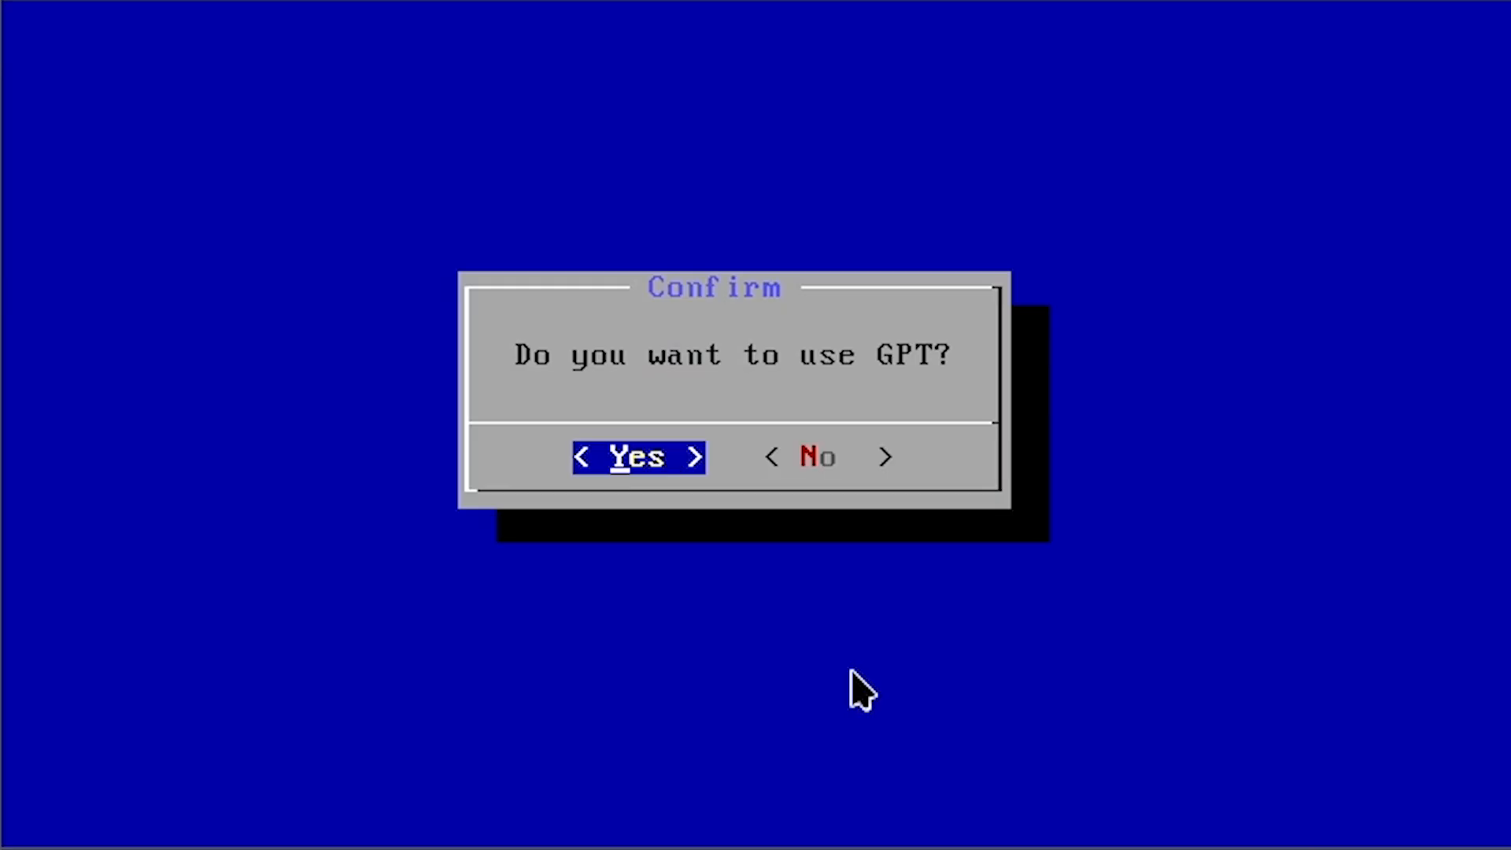
{"action": "key", "text": "Return"}
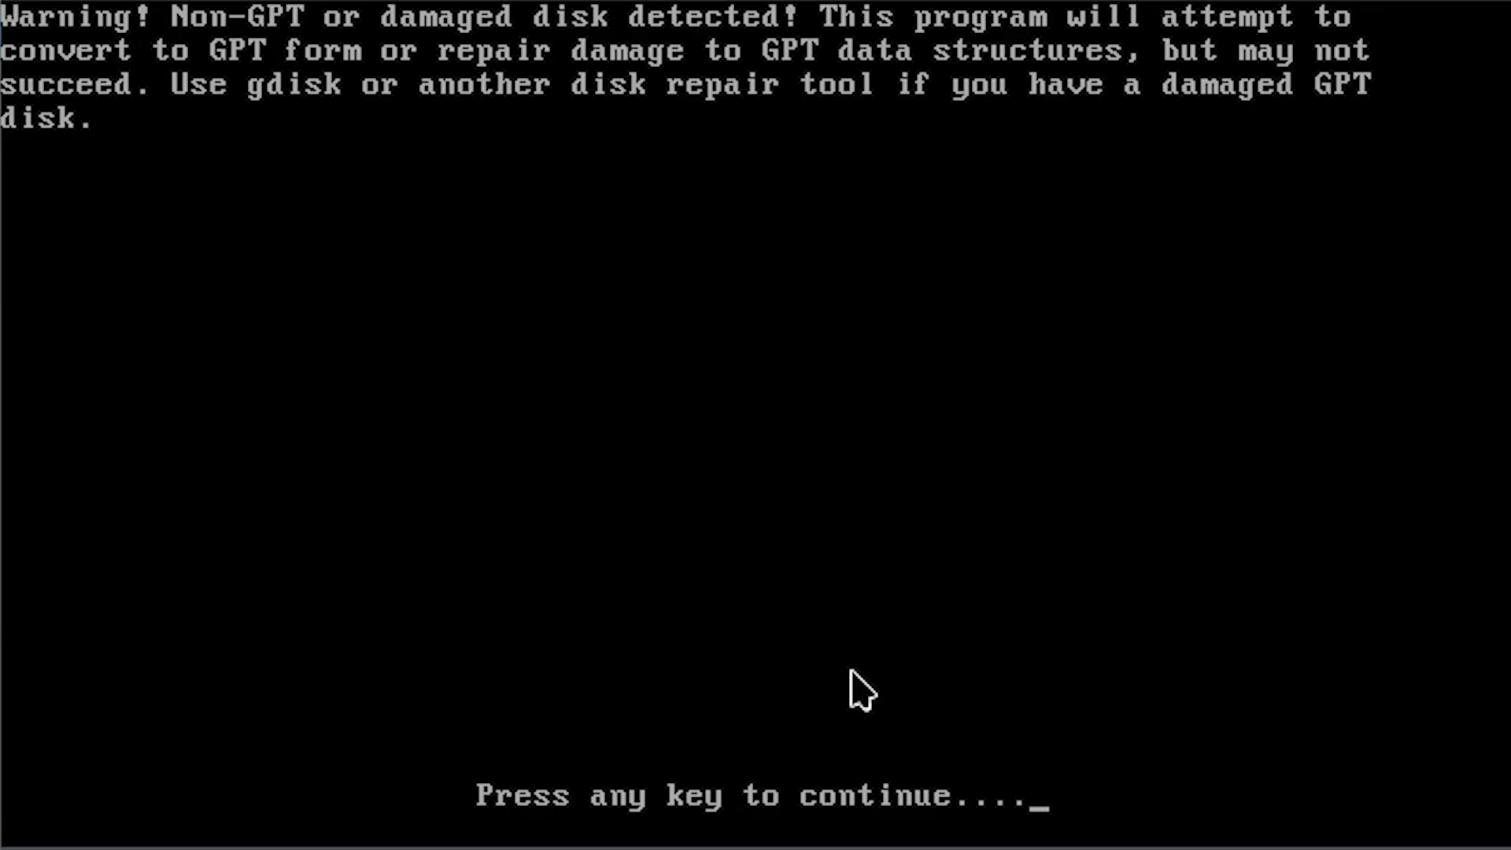
{"action": "key", "text": "Return"}
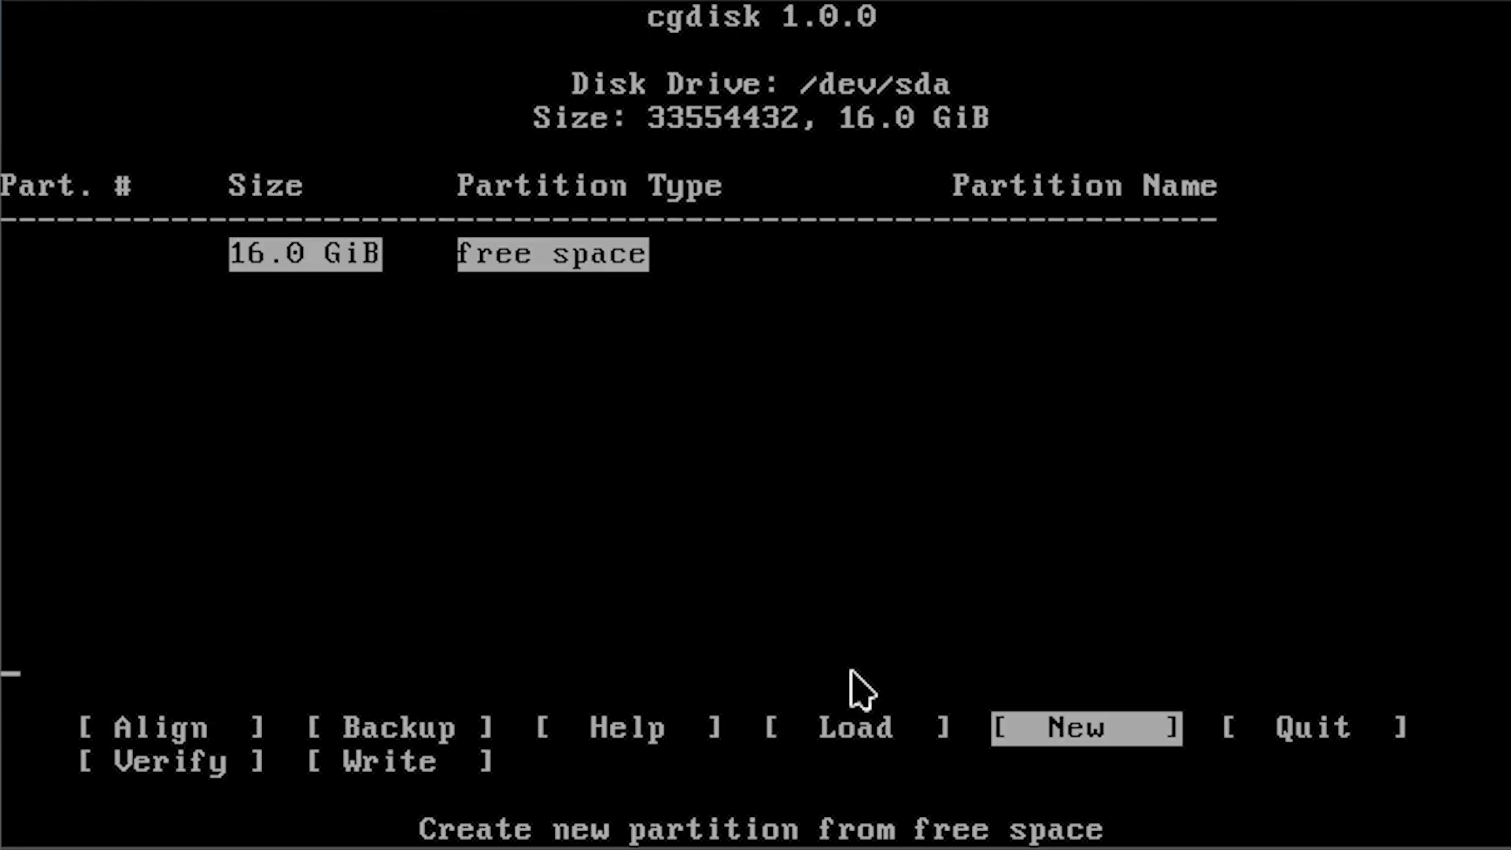
Create an unnamed partition from the free space with the default first sector 2048, default size and type 8300, and select it
{"action": "key", "text": "Return"}
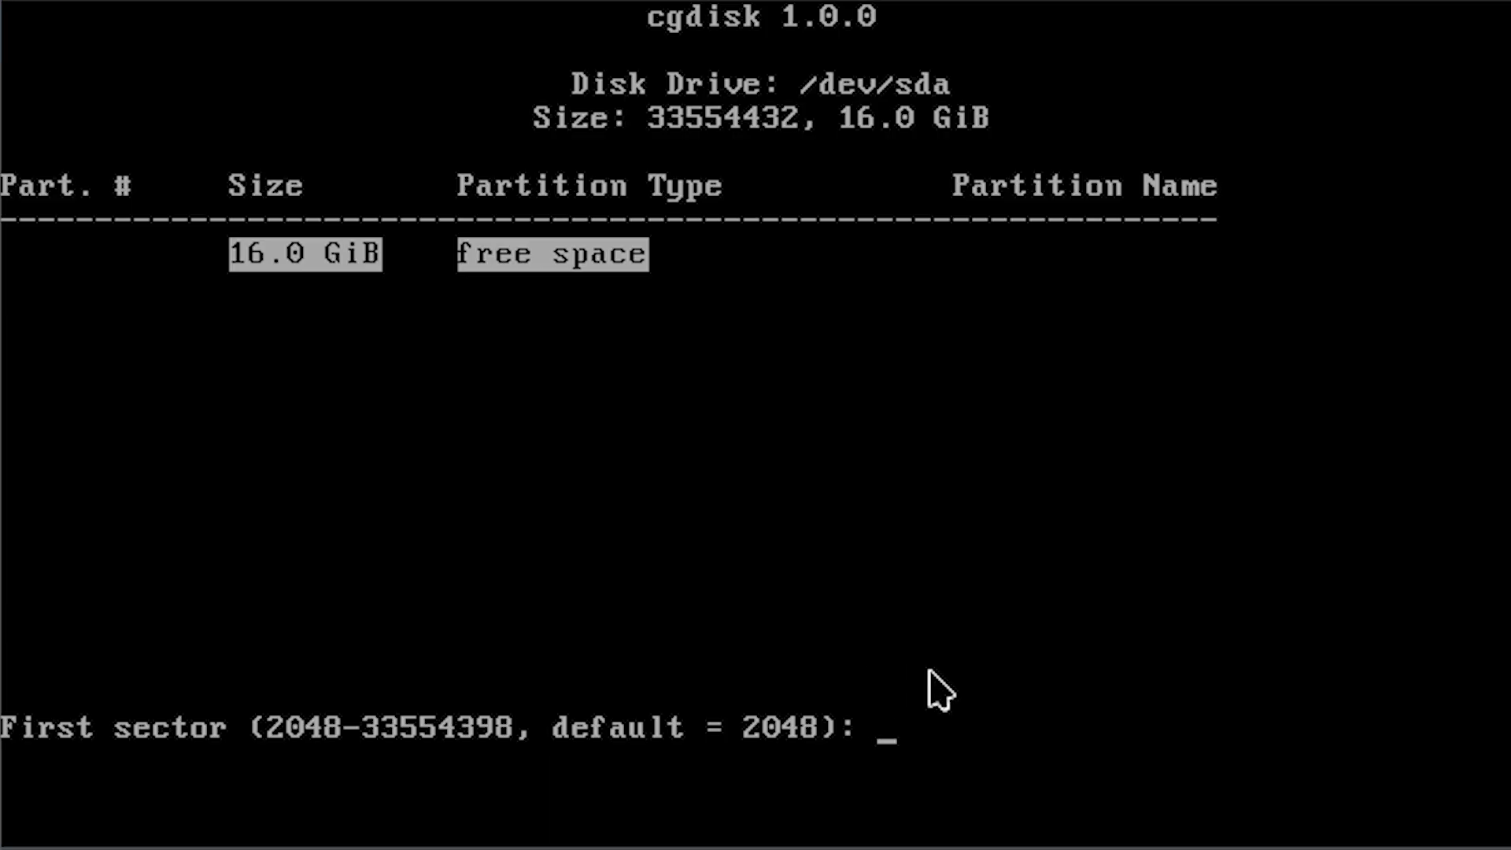
{"action": "key", "text": "Return"}
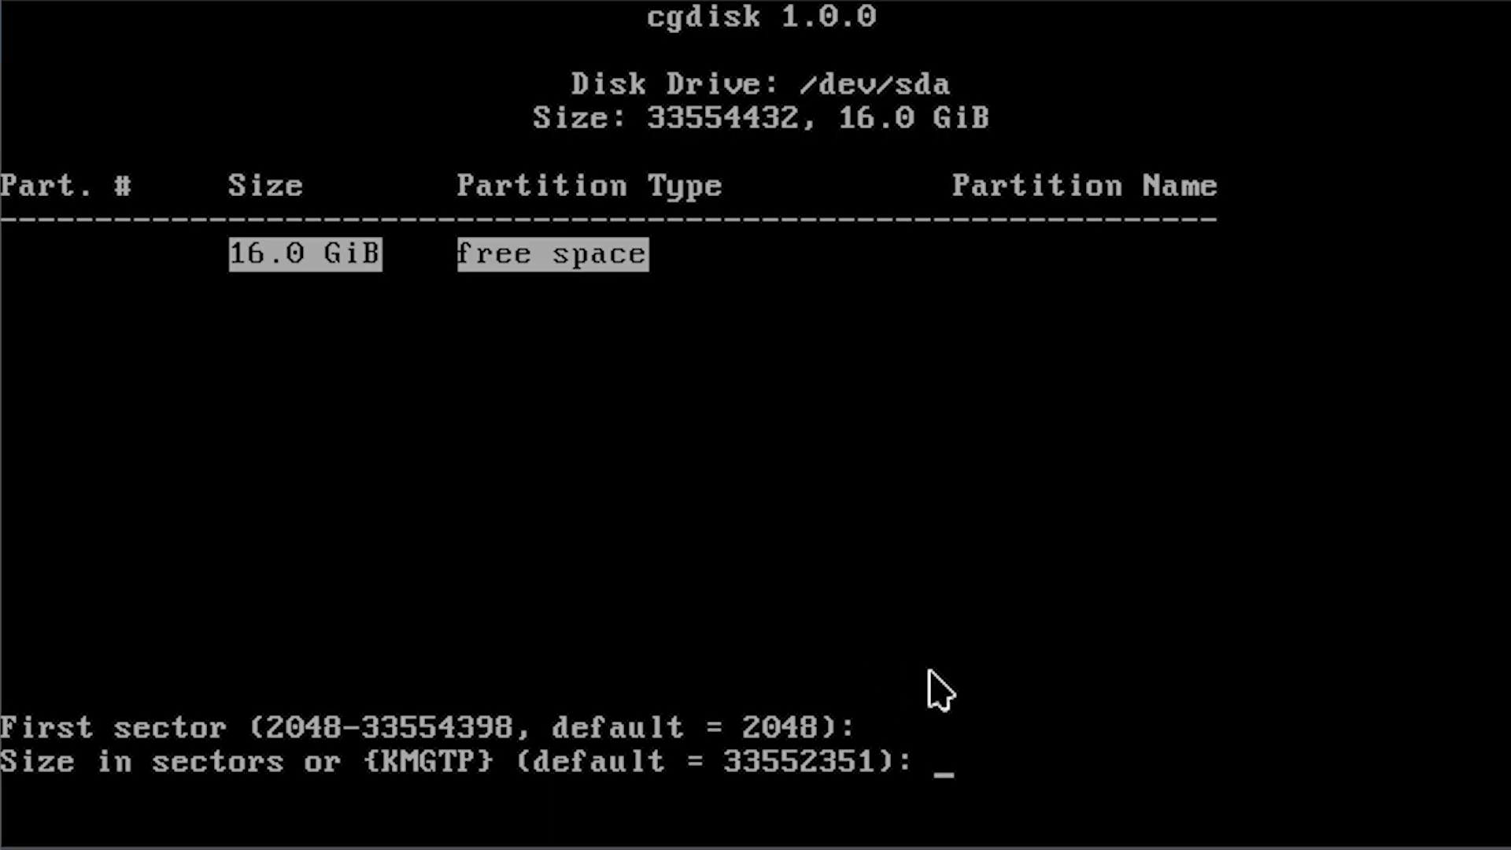
{"action": "key", "text": "Return"}
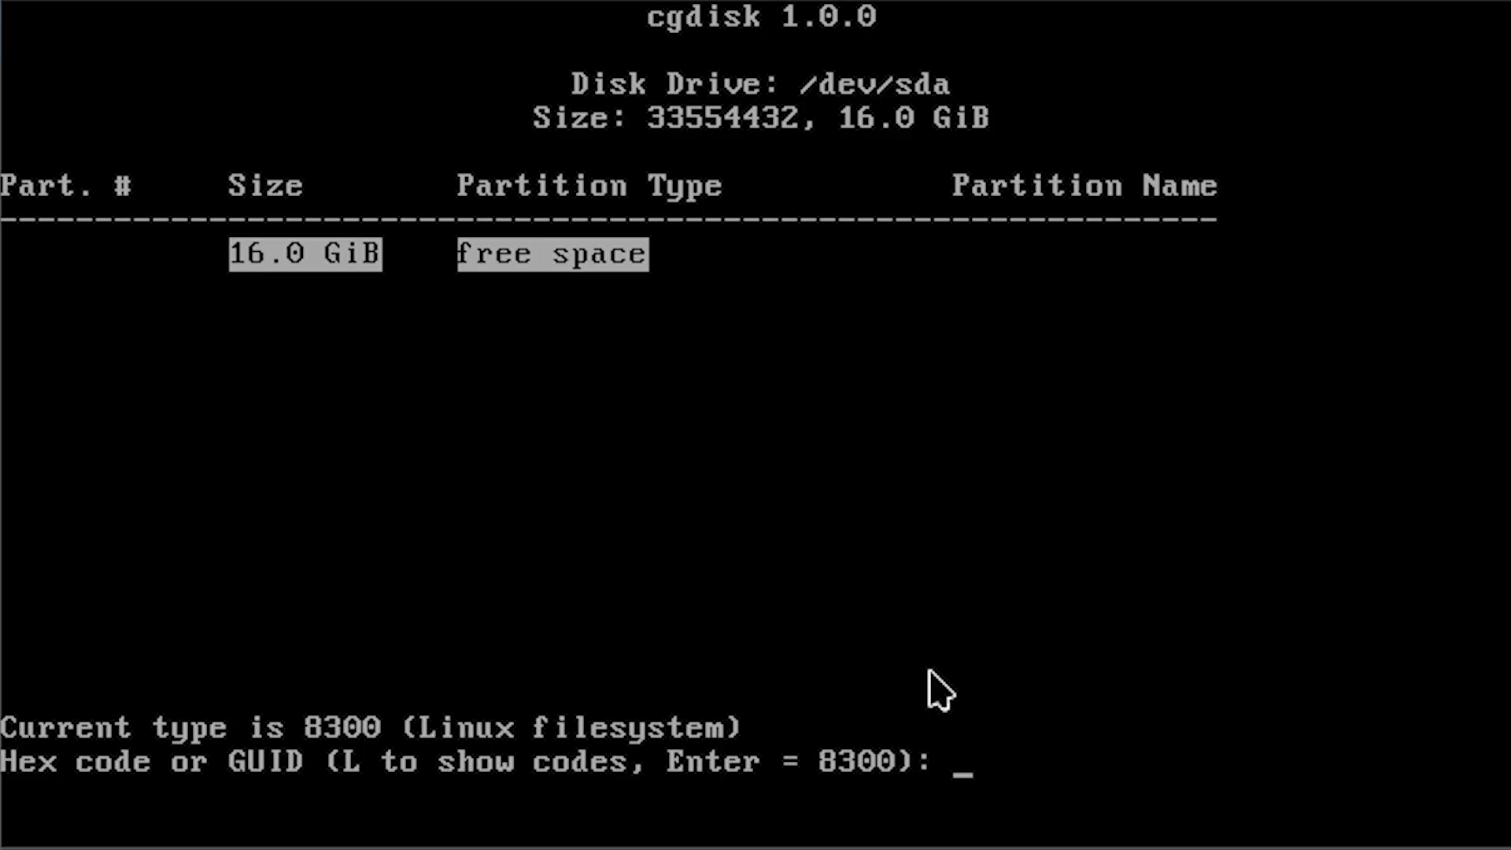
{"action": "key", "text": "Return"}
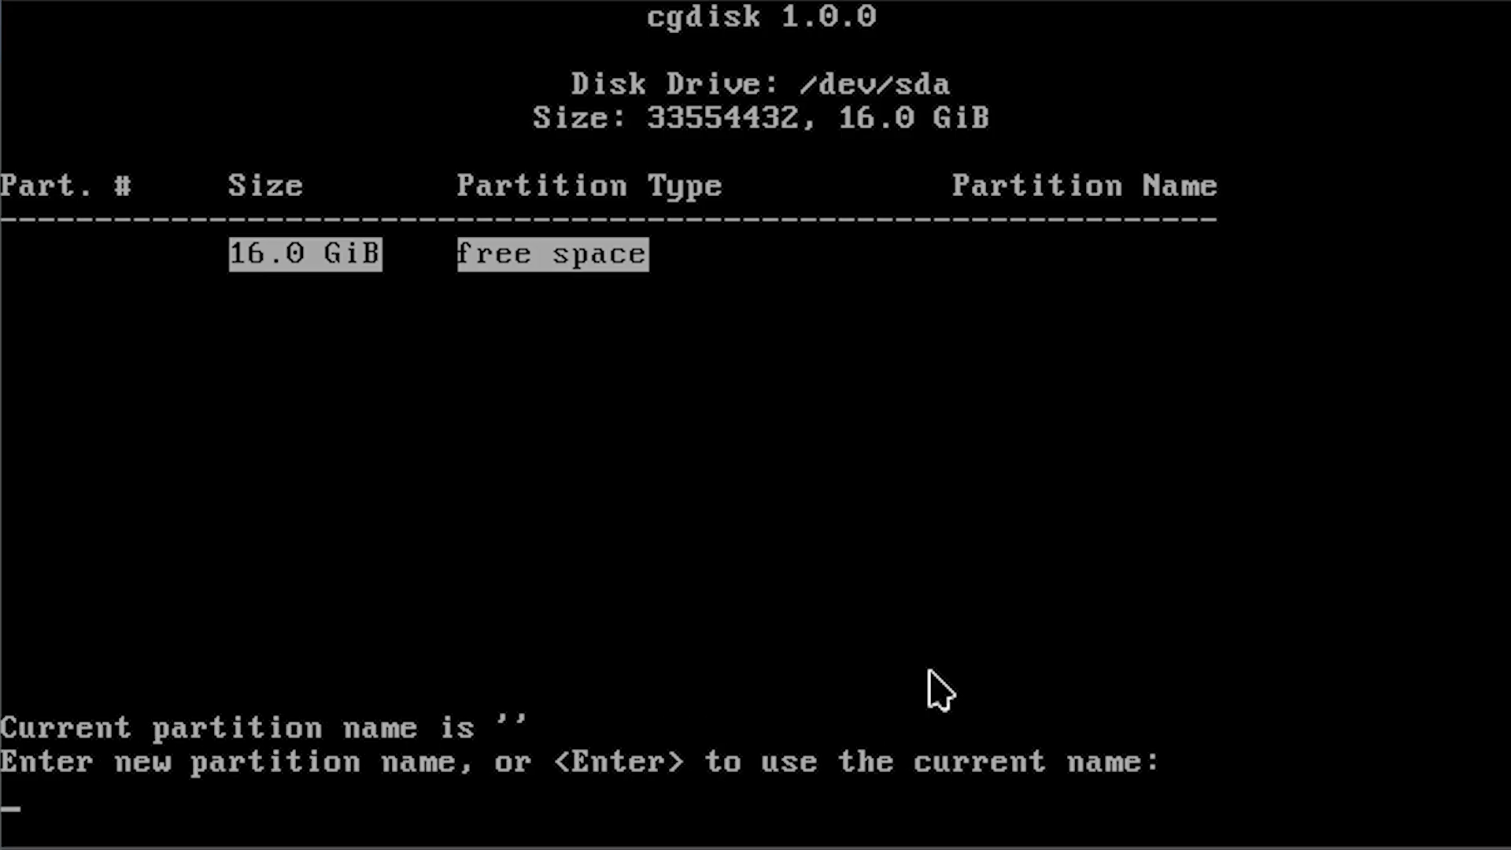
{"action": "key", "text": "Return"}
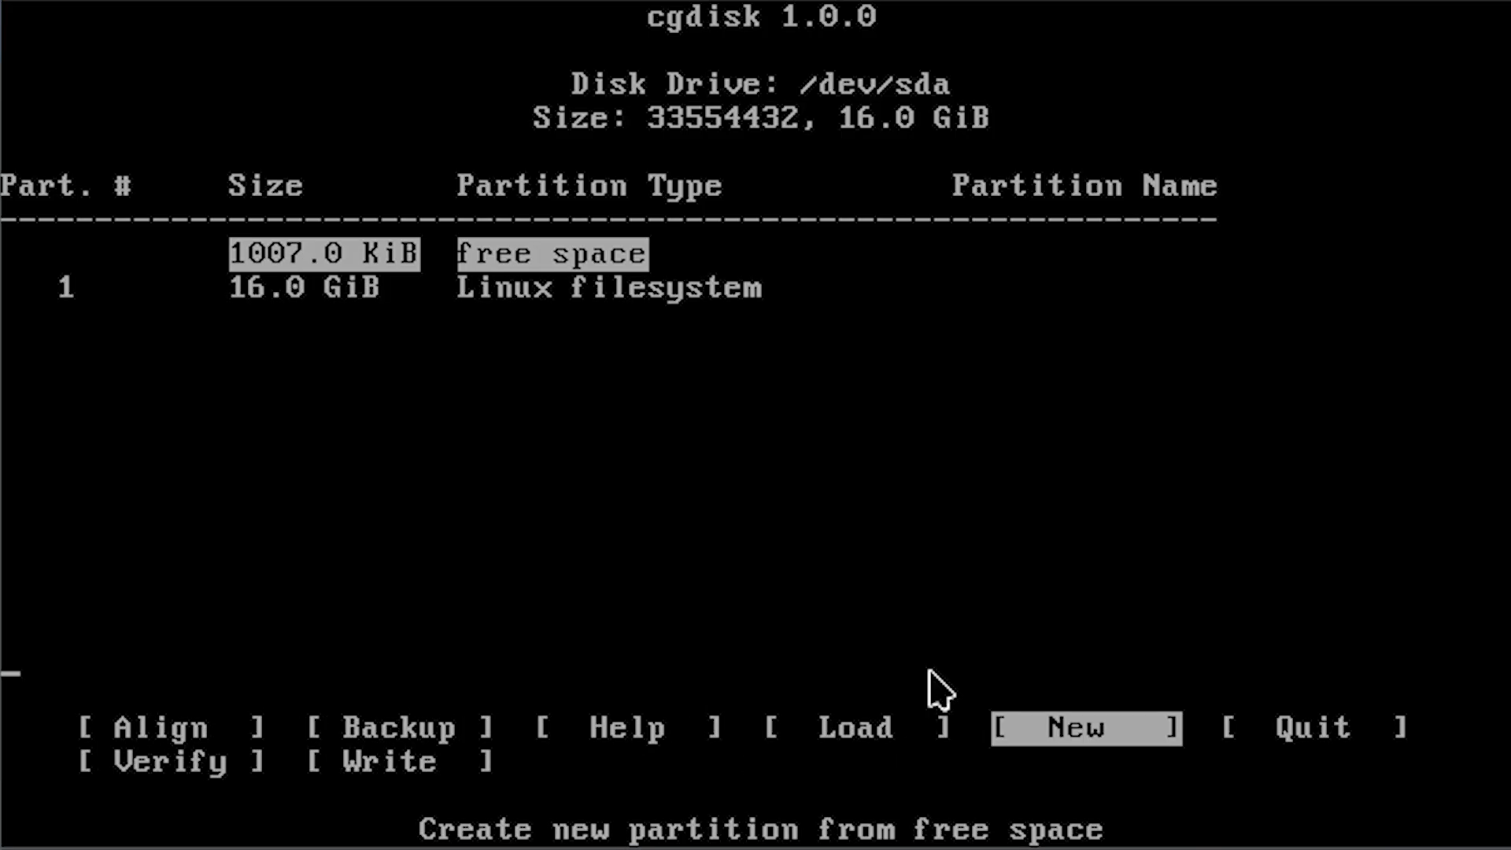
{"action": "key", "text": "Down"}
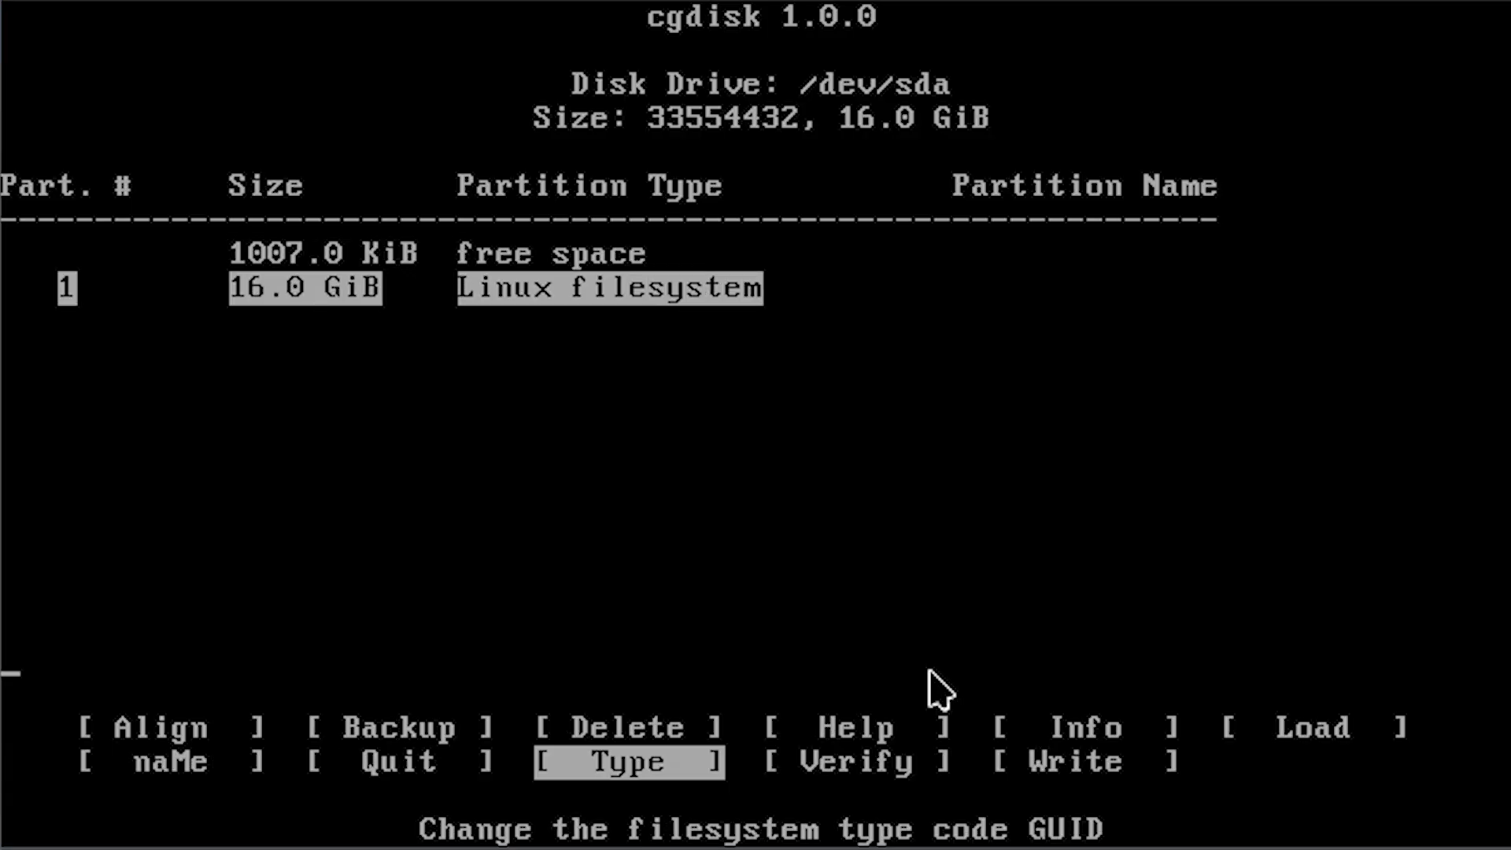
Quit cgdisk without writing the new partition and run Detect devices in the Choose Partition dialog
{"action": "key", "text": "Left"}
{"action": "key", "text": "Return"}
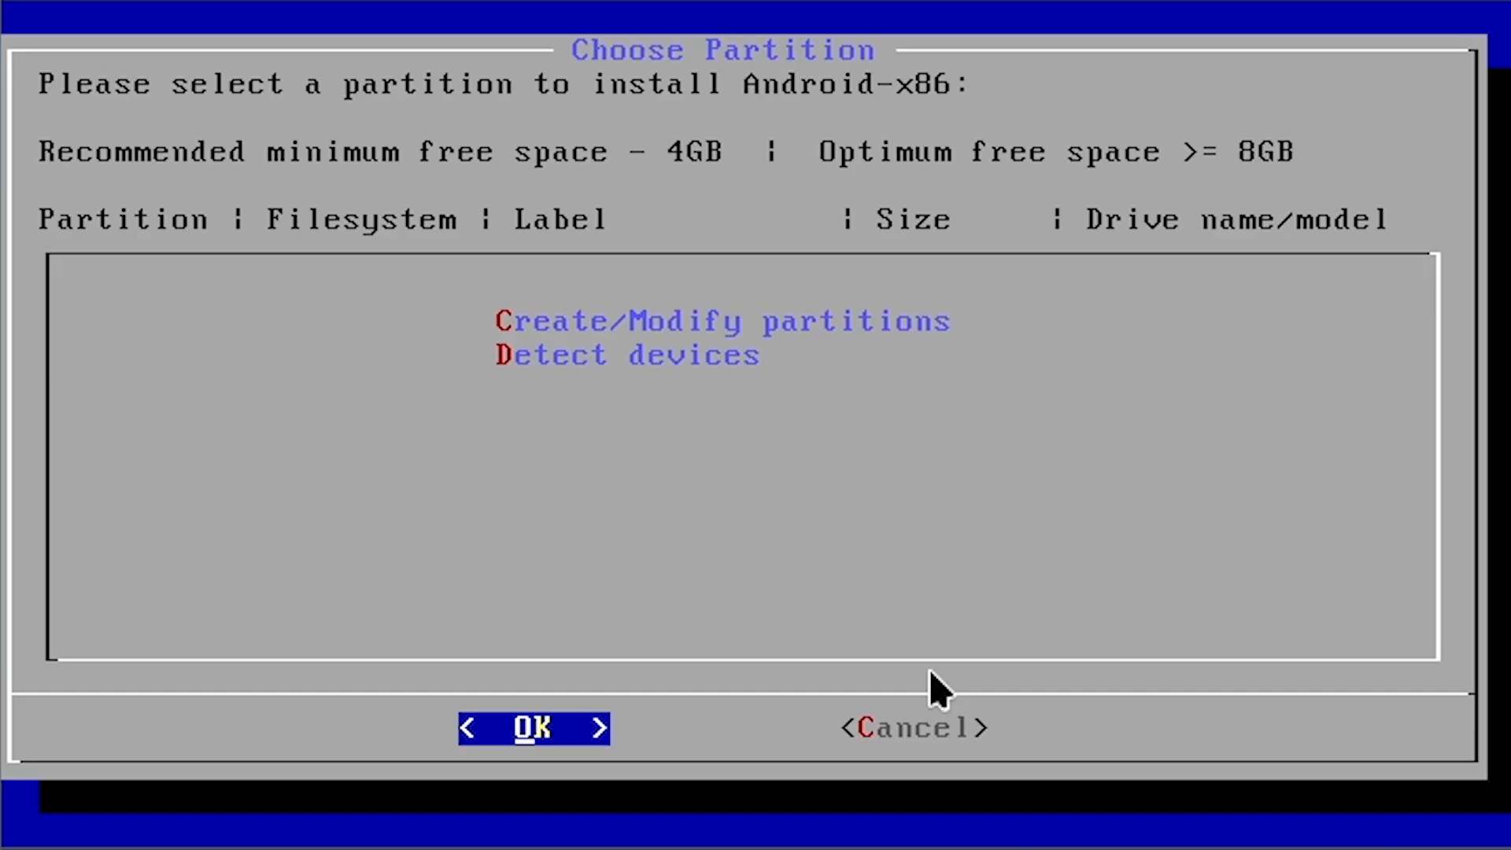
{"action": "key", "text": "d"}
{"action": "key", "text": "Return"}
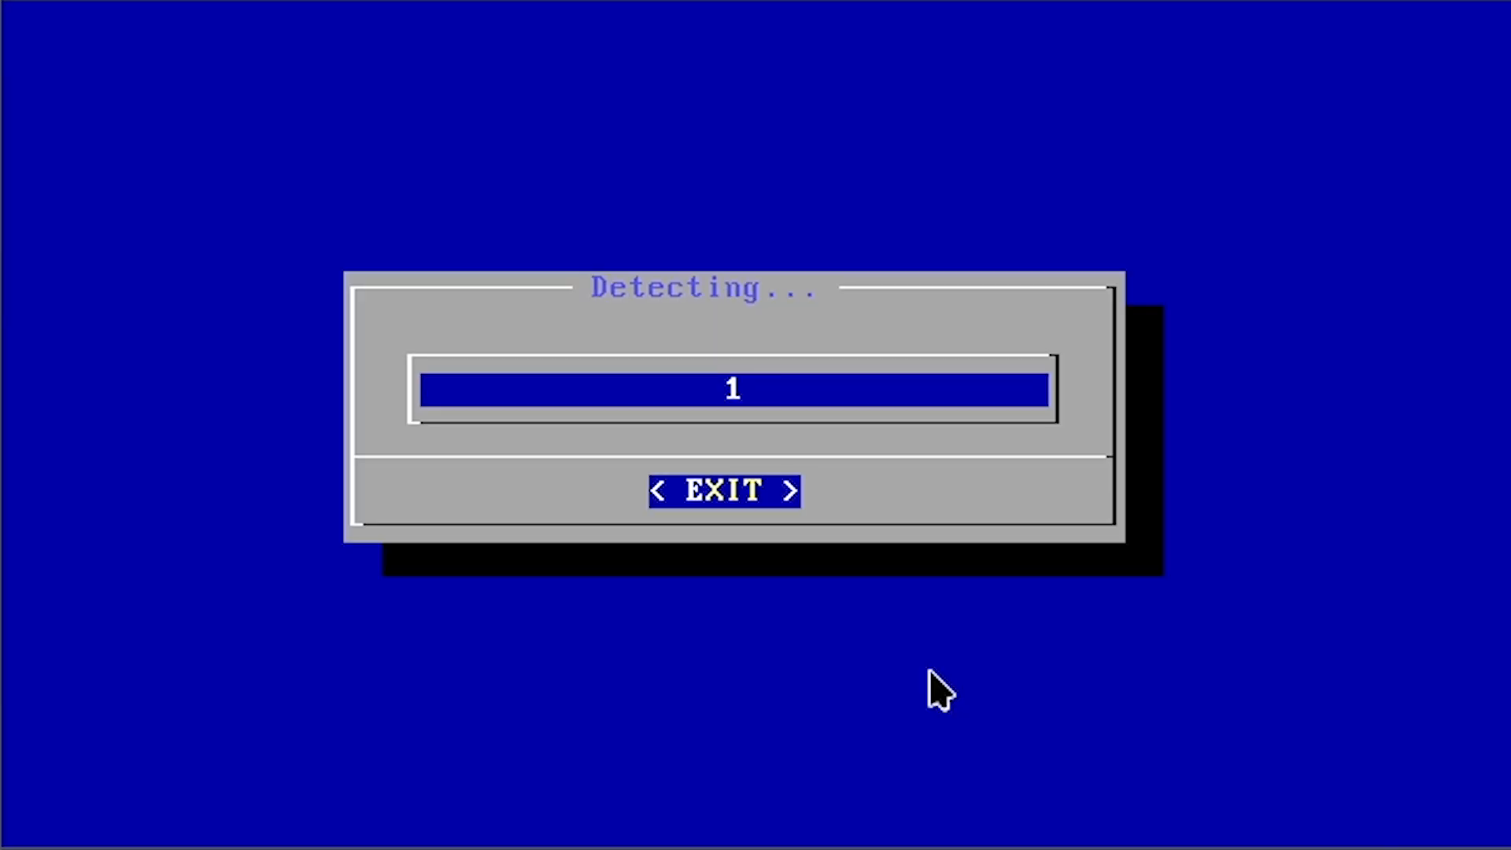
Cancel the Choose Partition dialog and leave the hard-disk installer for the boot menu
{"action": "key", "text": "Down"}
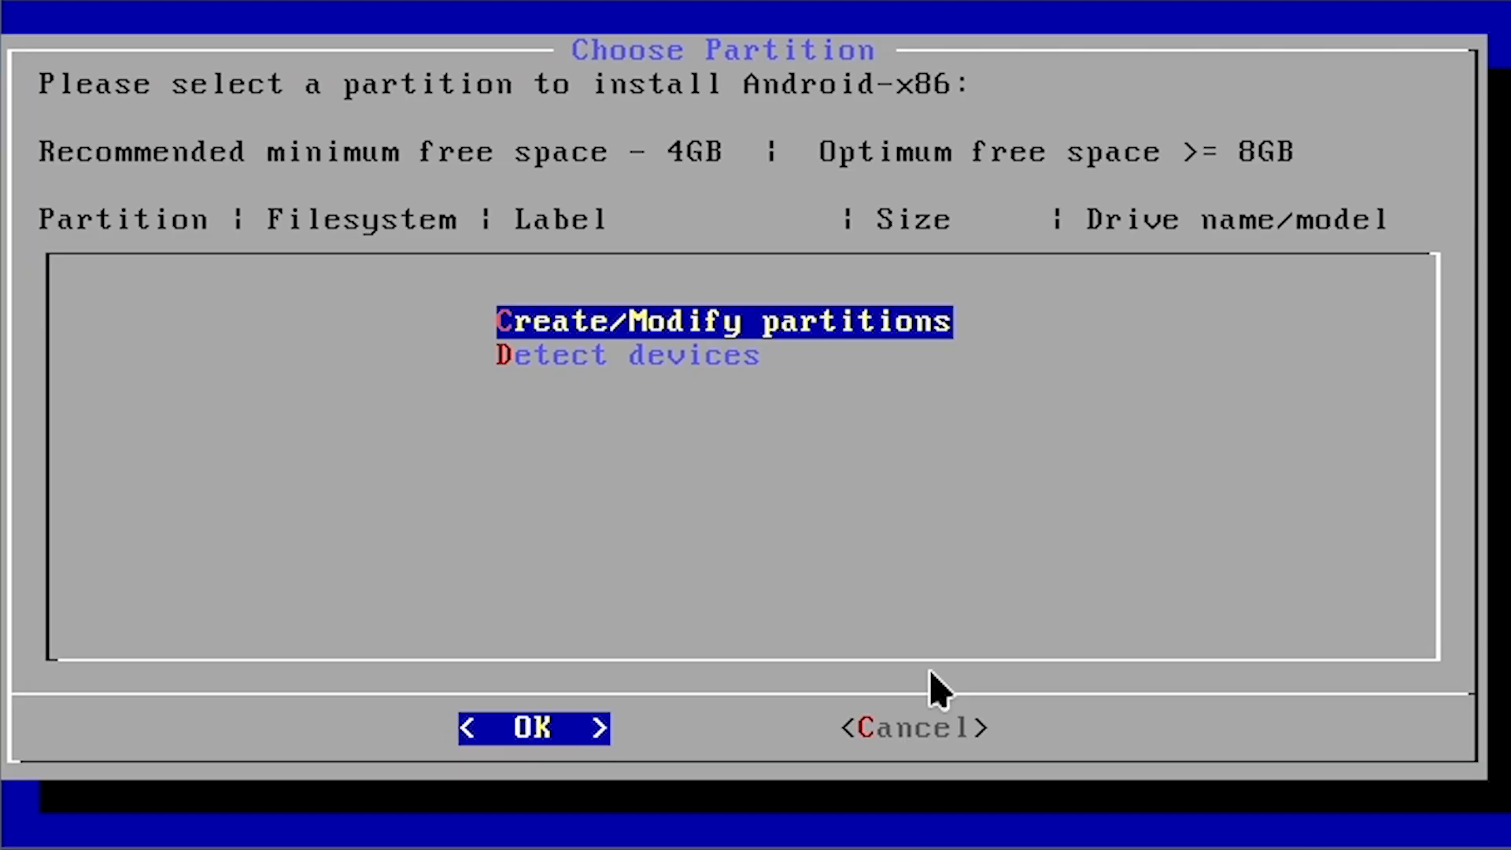
{"action": "key", "text": "Down"}
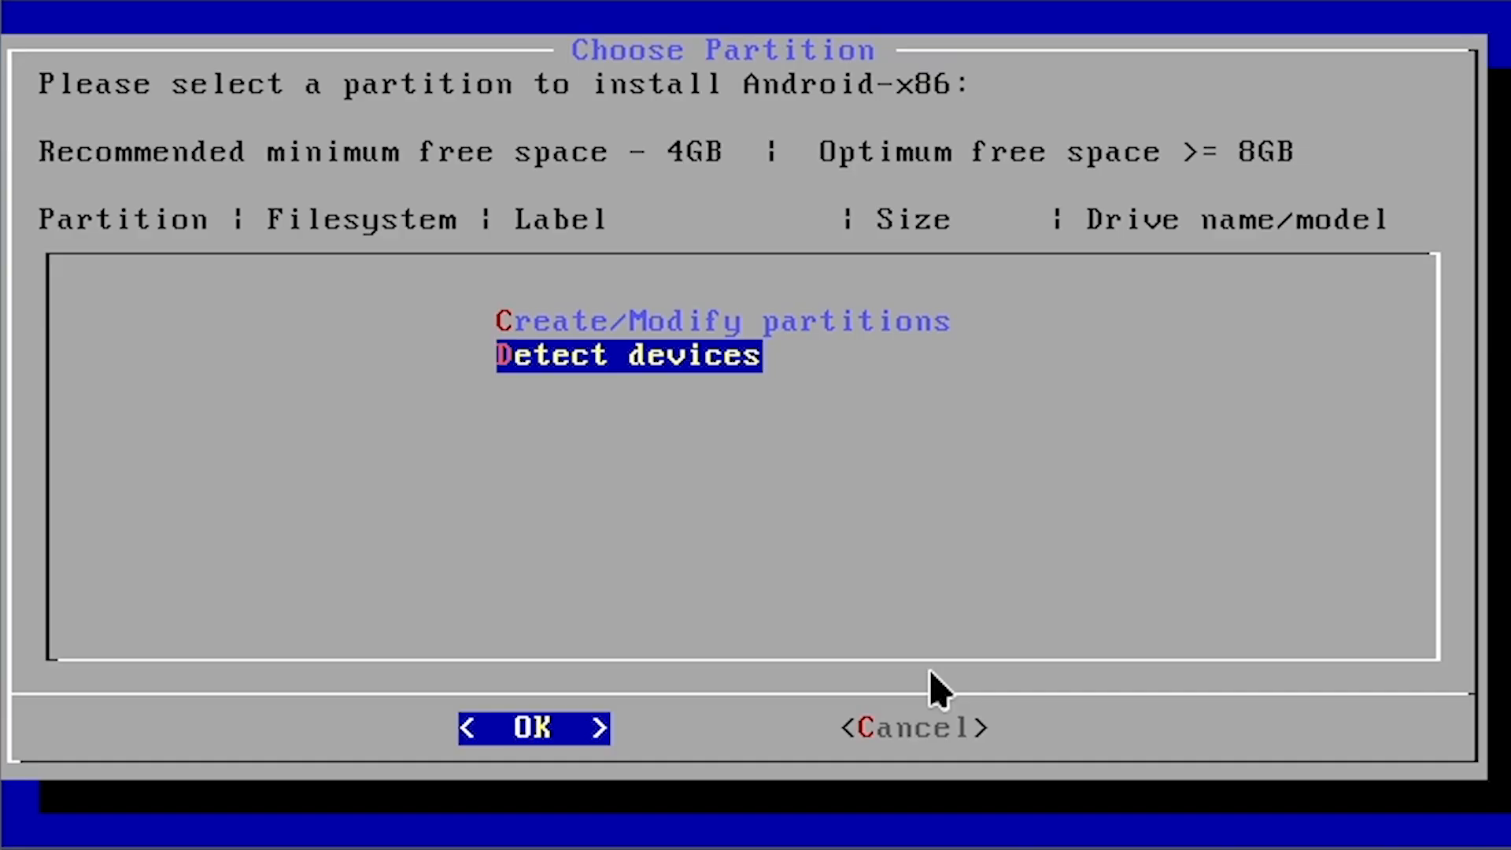
{"action": "key", "text": "Up"}
{"action": "key", "text": "Tab"}
{"action": "key", "text": "Return"}
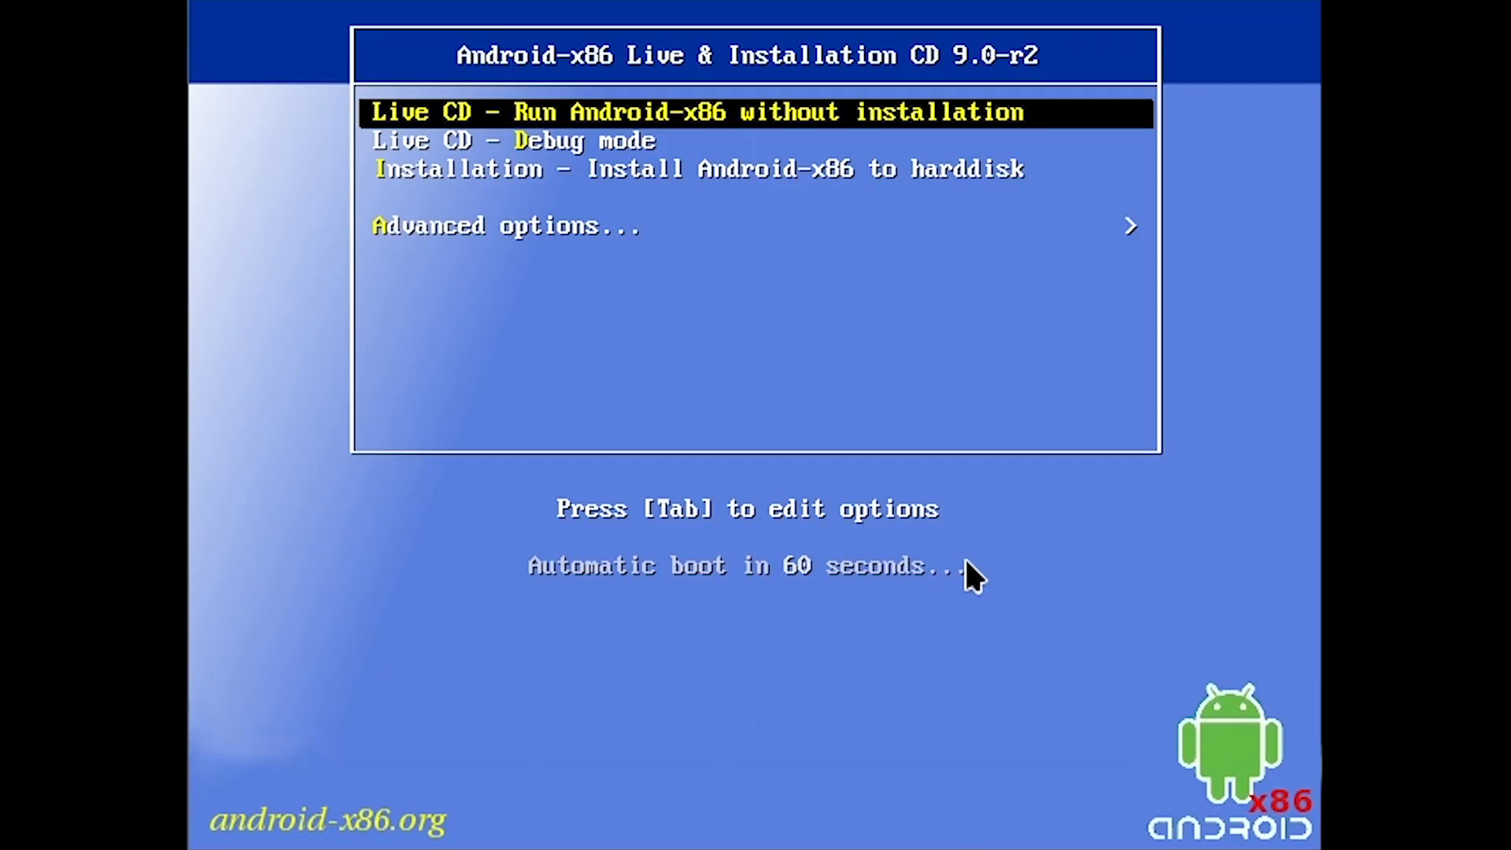
Boot the "Live CD - Run Android-x86 without installation" entry and reposition the virtual machine window on the desktop
{"action": "key", "text": "Down"}
{"action": "key", "text": "Down"}
{"action": "key", "text": "Up"}
{"action": "key", "text": "Up"}
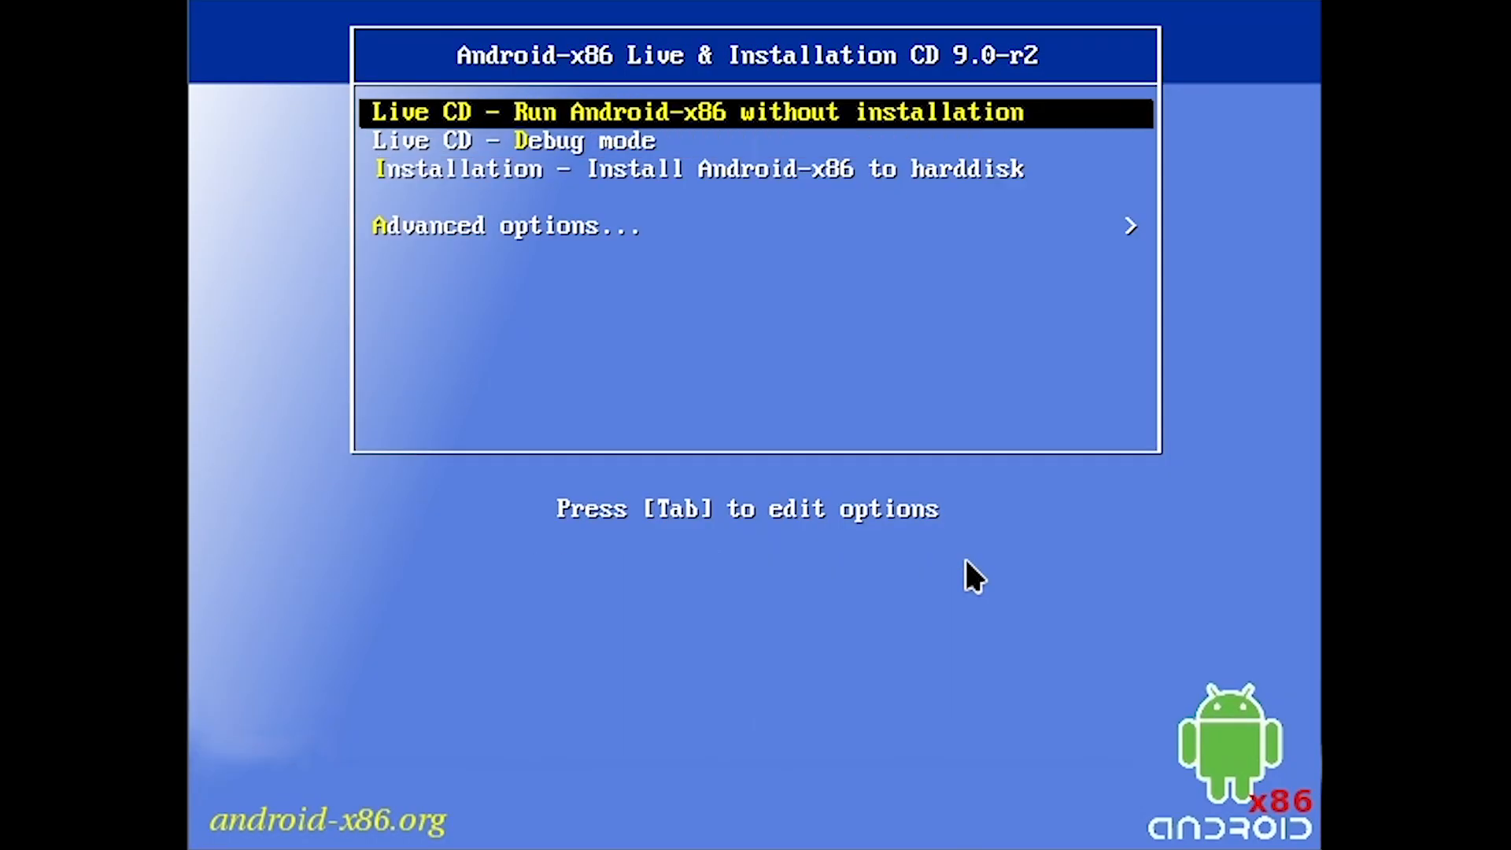
{"action": "key", "text": "Return"}
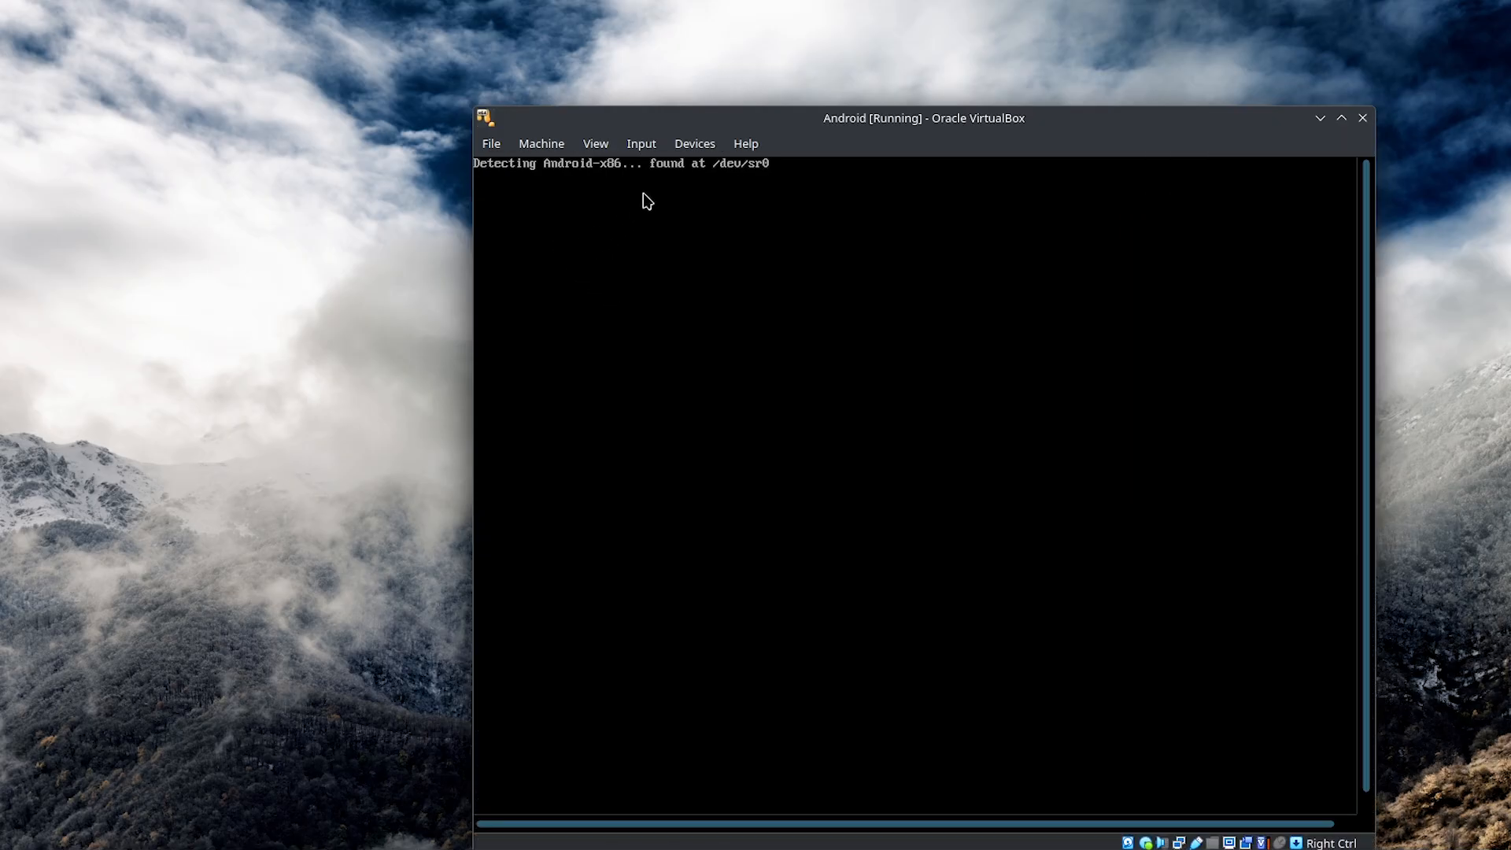
{"action": "left_click_drag", "start_coordinate": [702, 122], "coordinate": [517, 37]}
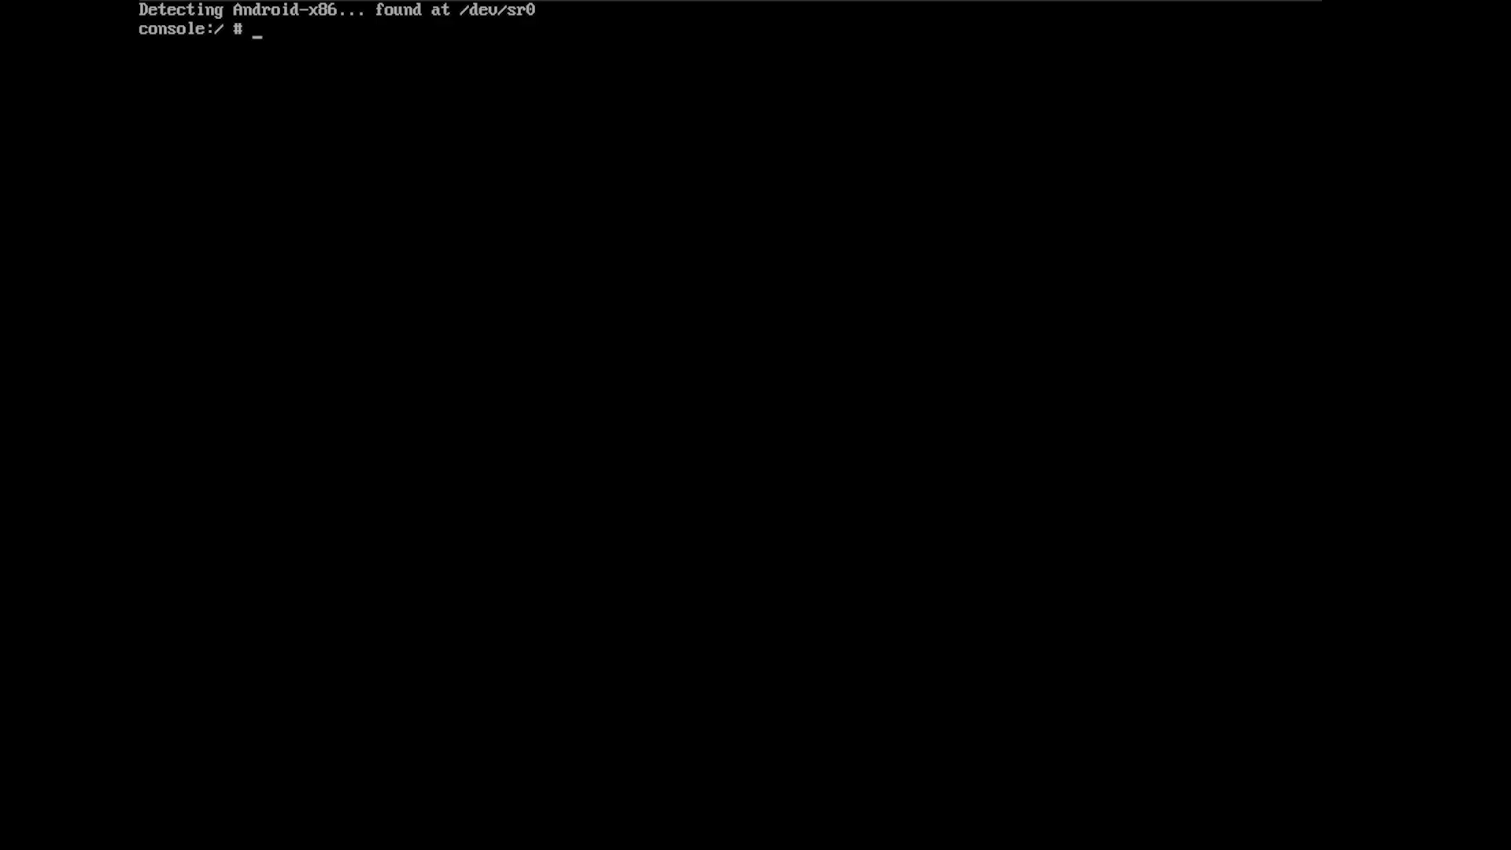
Run top in the Android console to examine the running processes, and decline the mouse capture
{"action": "type", "text": "blkid"}
{"action": "key", "text": "BackSpace"}
{"action": "key", "text": "BackSpace"}
{"action": "key", "text": "BackSpace"}
{"action": "key", "text": "BackSpace"}
{"action": "key", "text": "BackSpace"}
{"action": "type", "text": "f"}
{"action": "key", "text": "BackSpace"}
{"action": "type", "text": "top"}
{"action": "key", "text": "Return"}
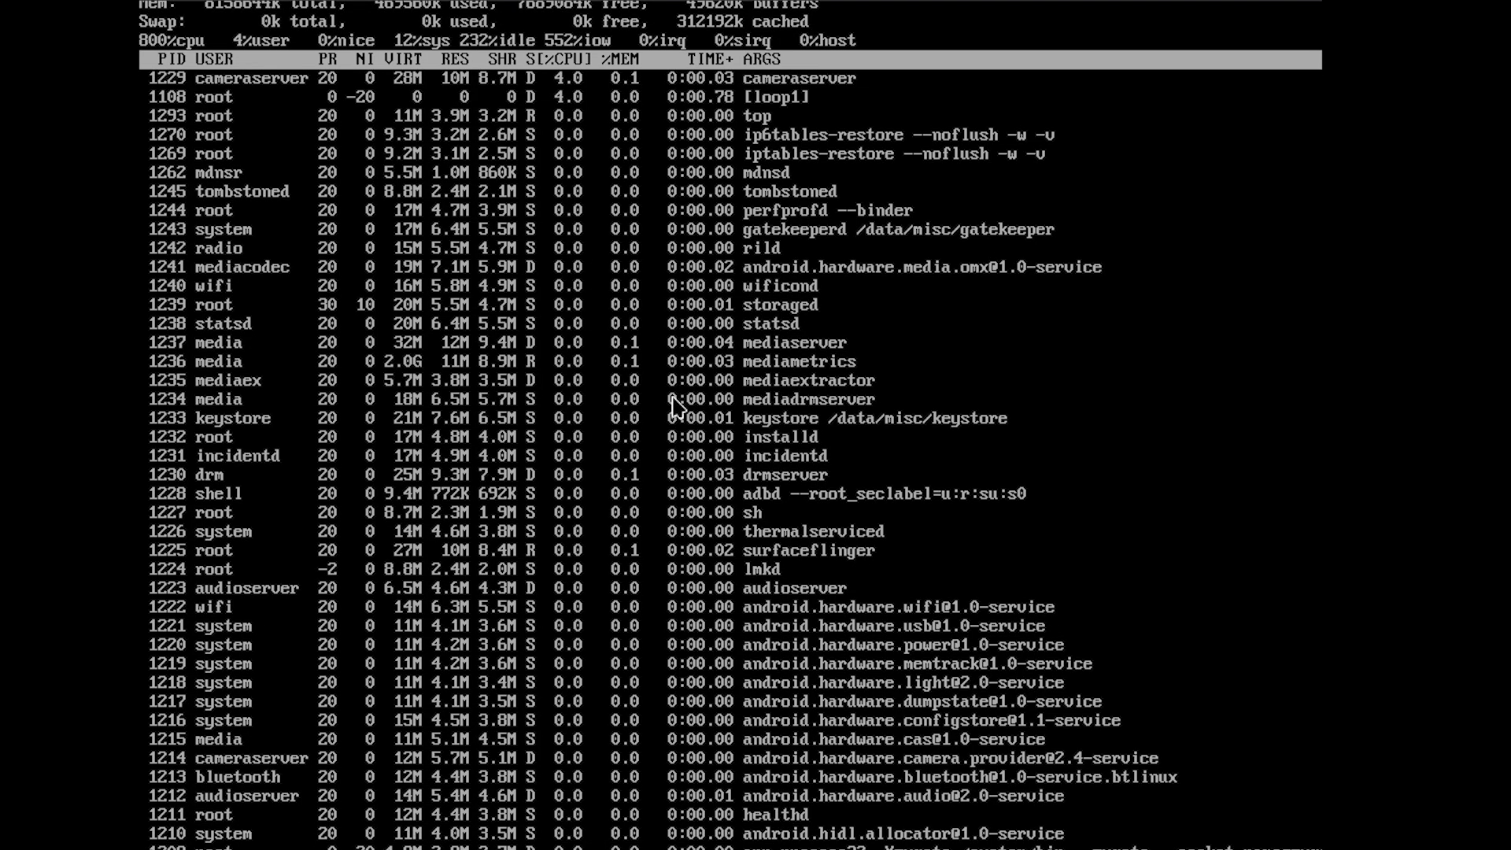
{"action": "left_click", "coordinate": [676, 407]}
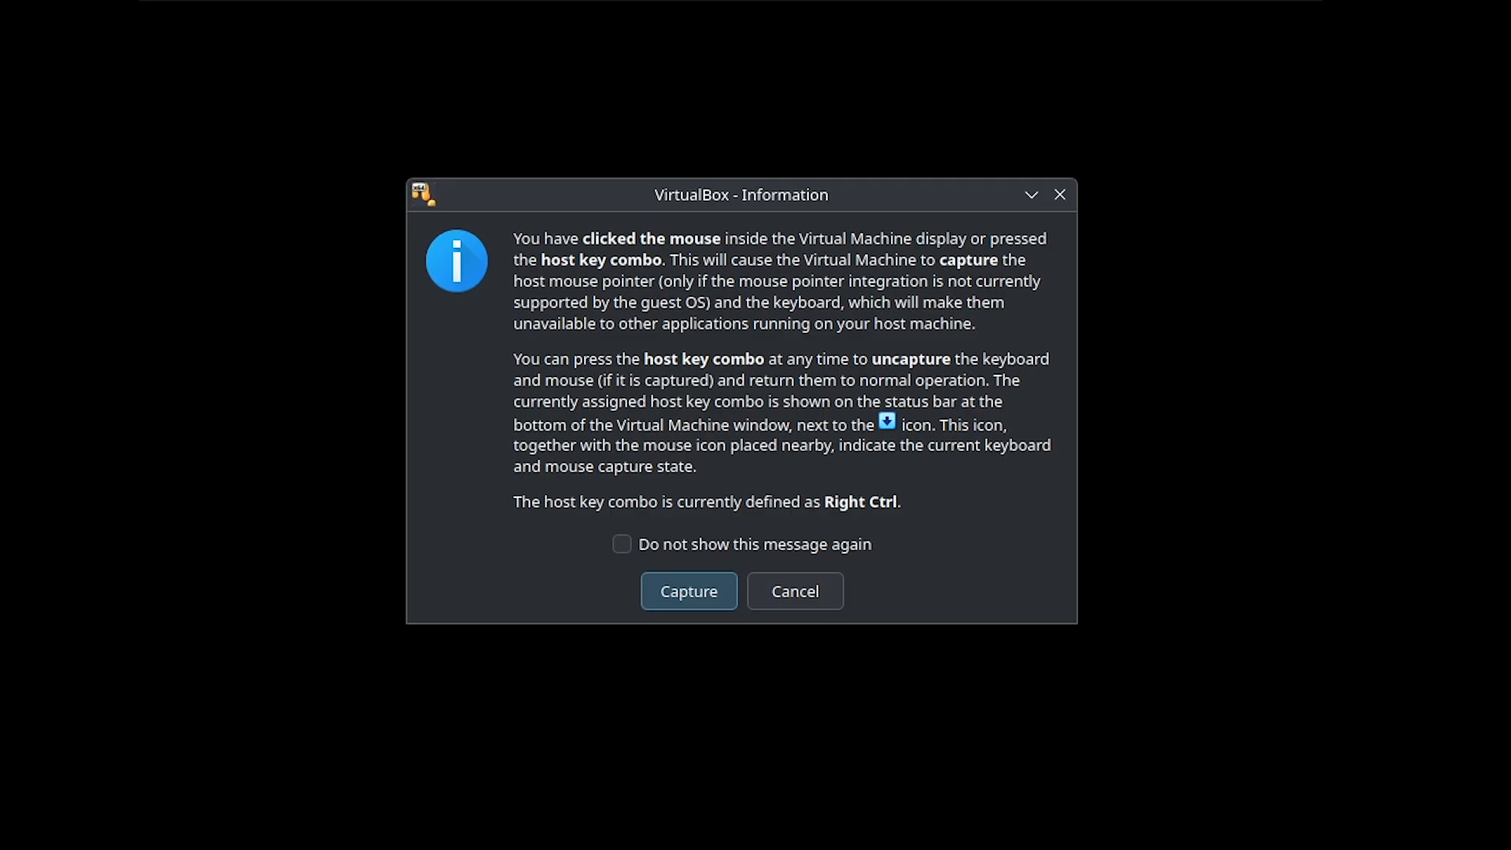
{"action": "left_click", "coordinate": [785, 596]}
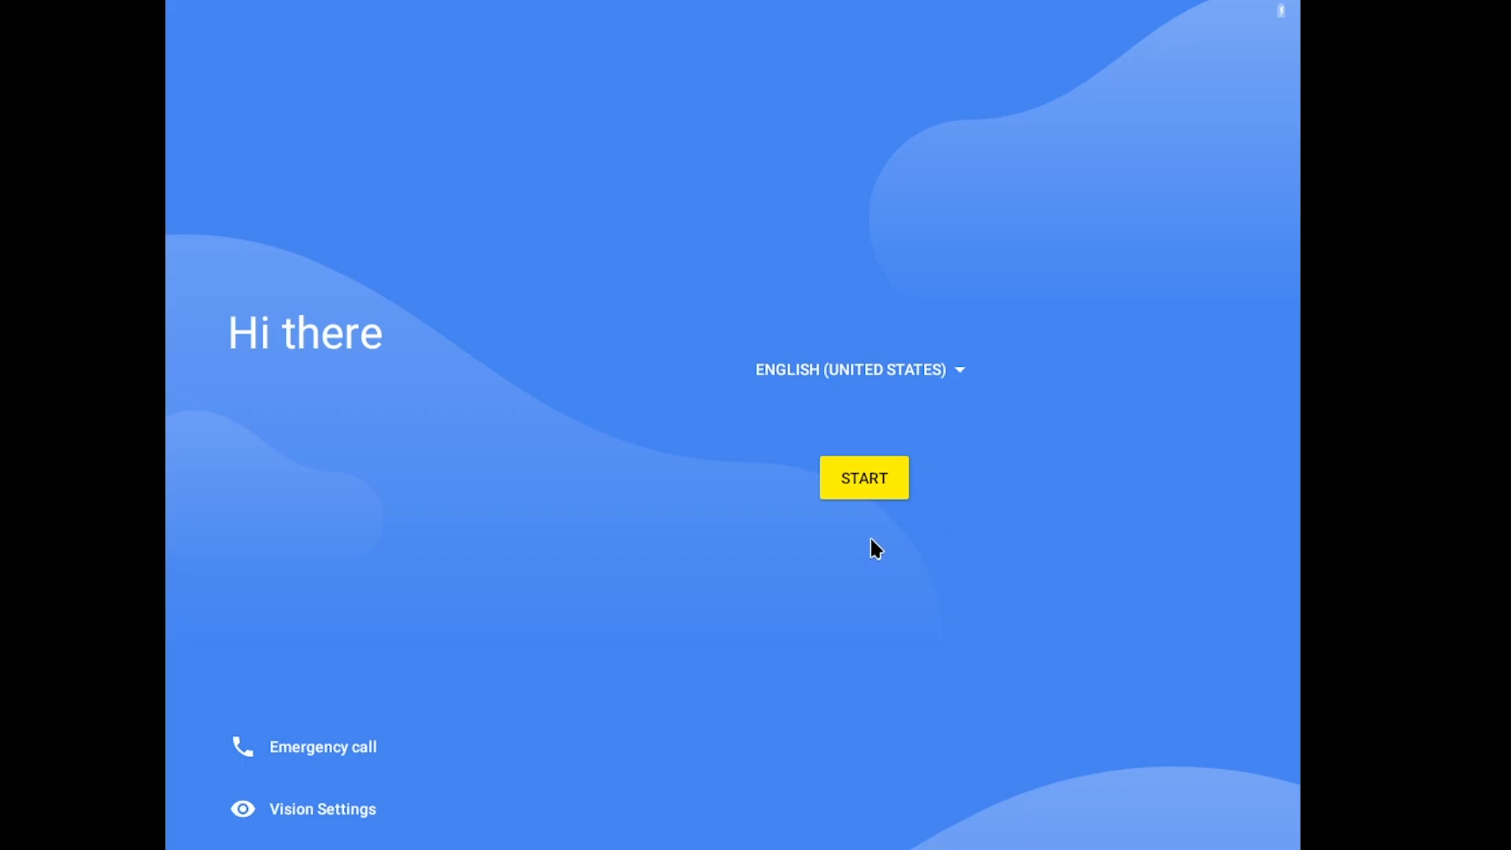
Allow the virtual machine to capture the mouse so Android's welcome screen can be operated
{"action": "left_click", "coordinate": [342, 820]}
{"action": "left_click", "coordinate": [325, 817]}
{"action": "left_click", "coordinate": [804, 380]}
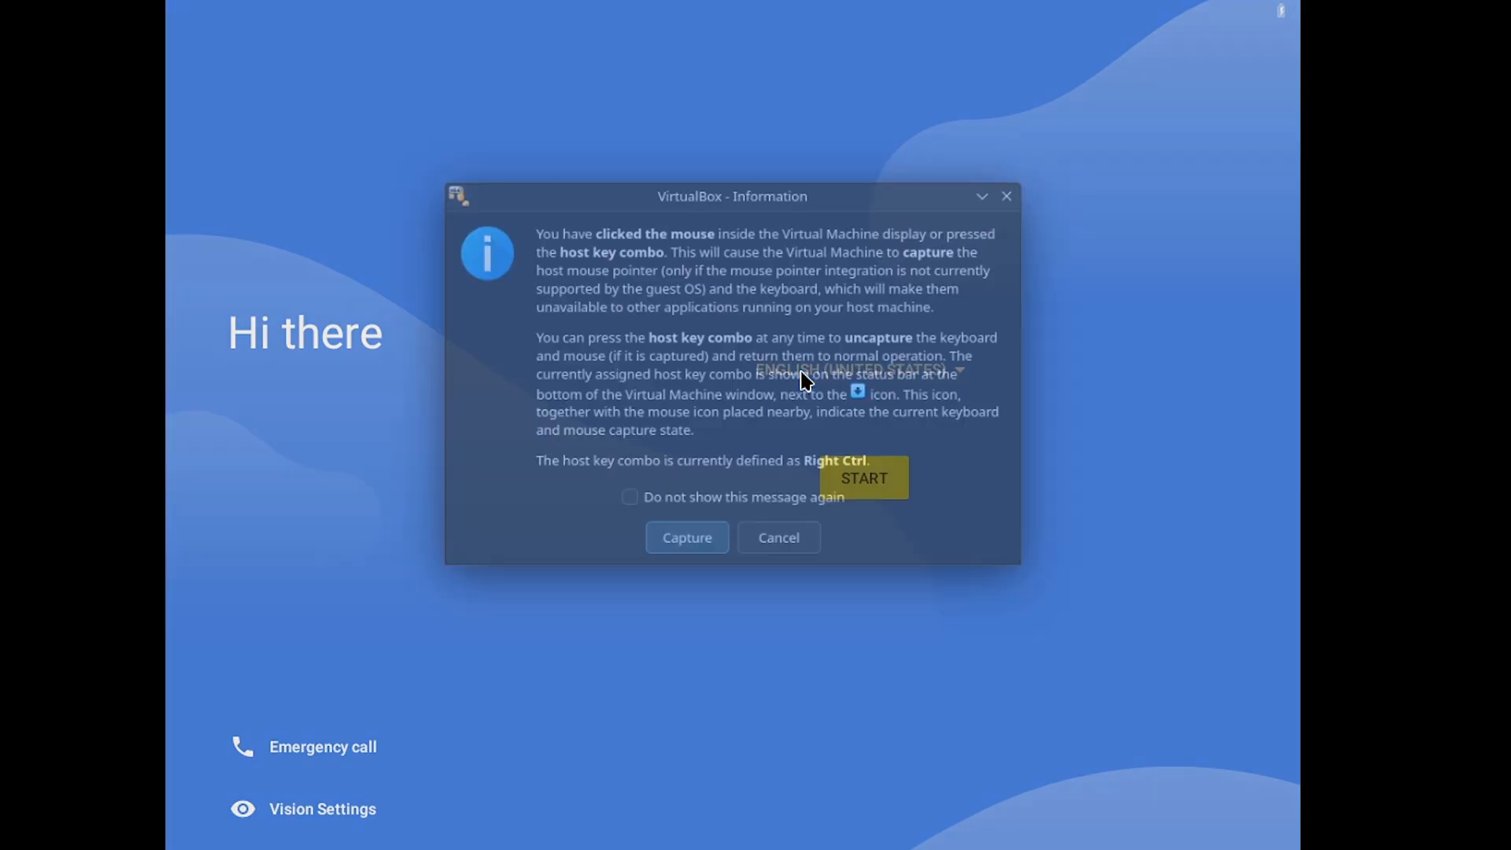
{"action": "left_click", "coordinate": [1031, 179]}
{"action": "left_click", "coordinate": [909, 380]}
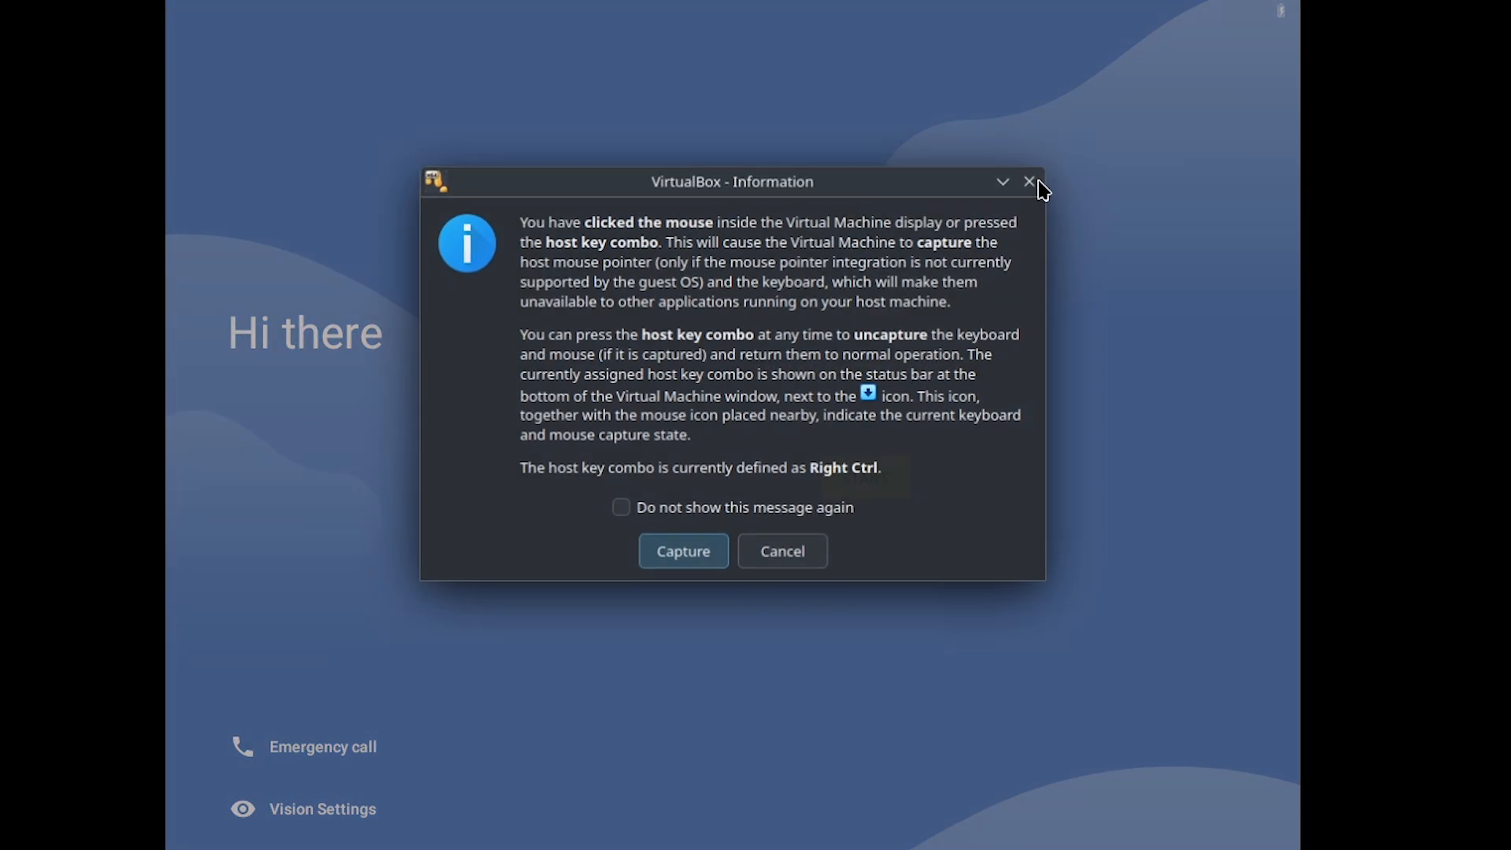
{"action": "left_click", "coordinate": [1031, 180]}
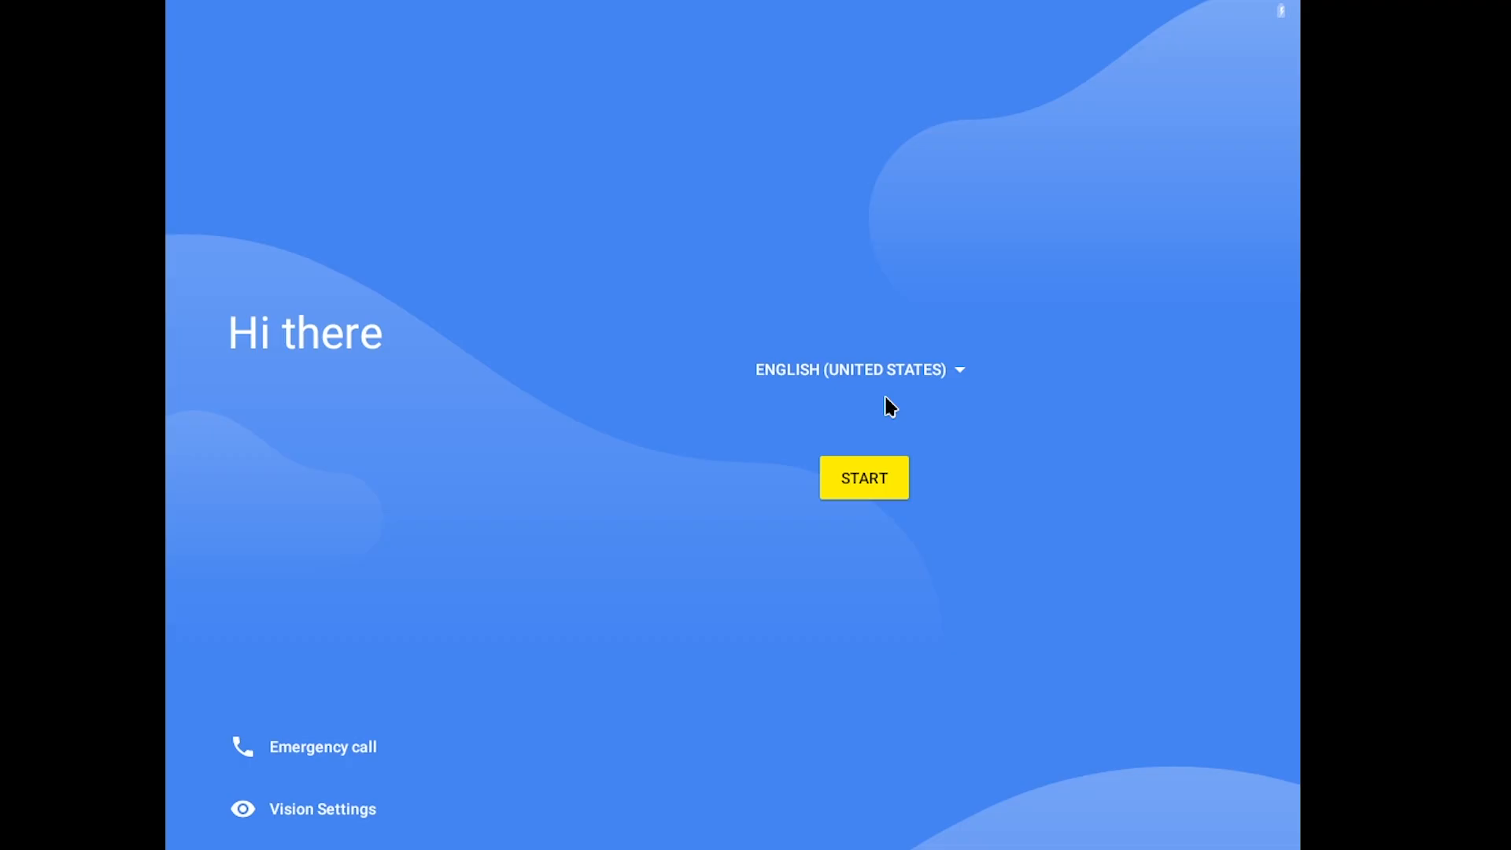
{"action": "left_click", "coordinate": [326, 803]}
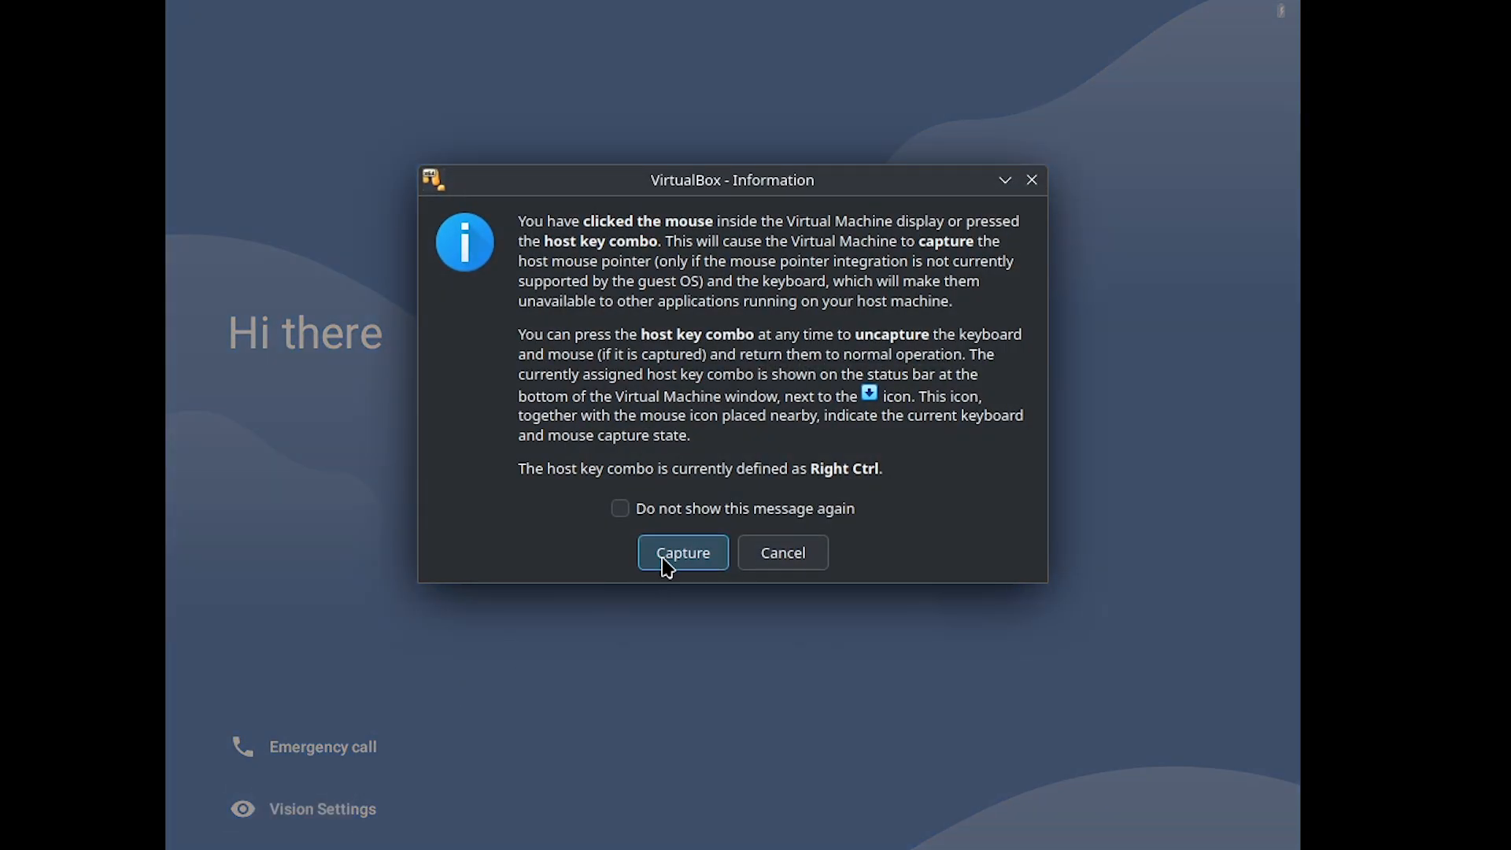
{"action": "left_click", "coordinate": [667, 565]}
Browse the available languages on Android's welcome screen and cancel without choosing another one
{"action": "left_click", "coordinate": [866, 381]}
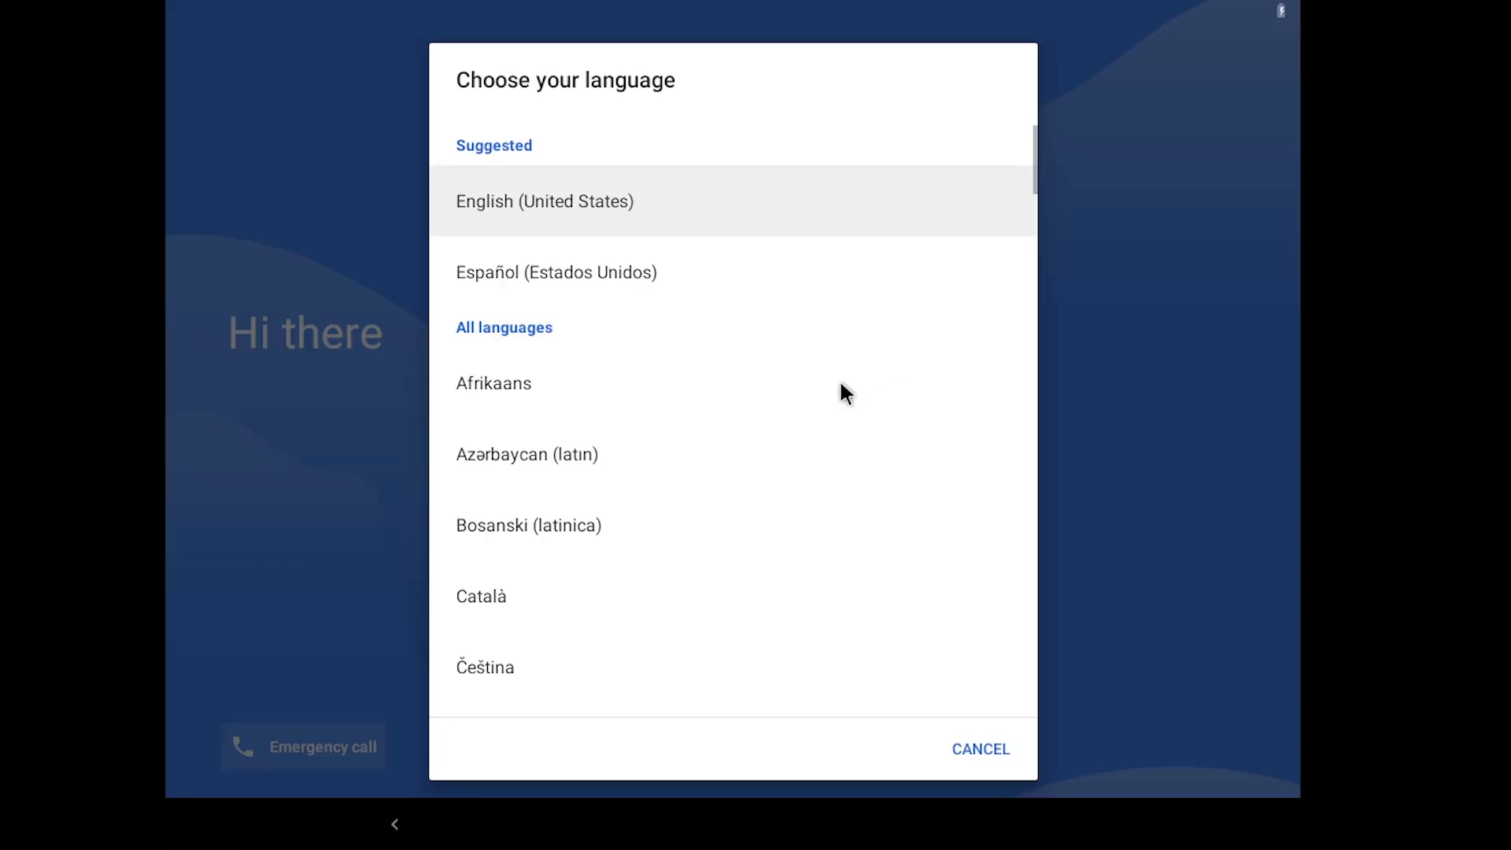
{"action": "scroll", "coordinate": [638, 328], "scroll_direction": "down", "scroll_amount": 2}
{"action": "scroll", "coordinate": [634, 334], "scroll_direction": "up", "scroll_amount": 2}
{"action": "scroll", "coordinate": [617, 375], "scroll_direction": "down", "scroll_amount": 15}
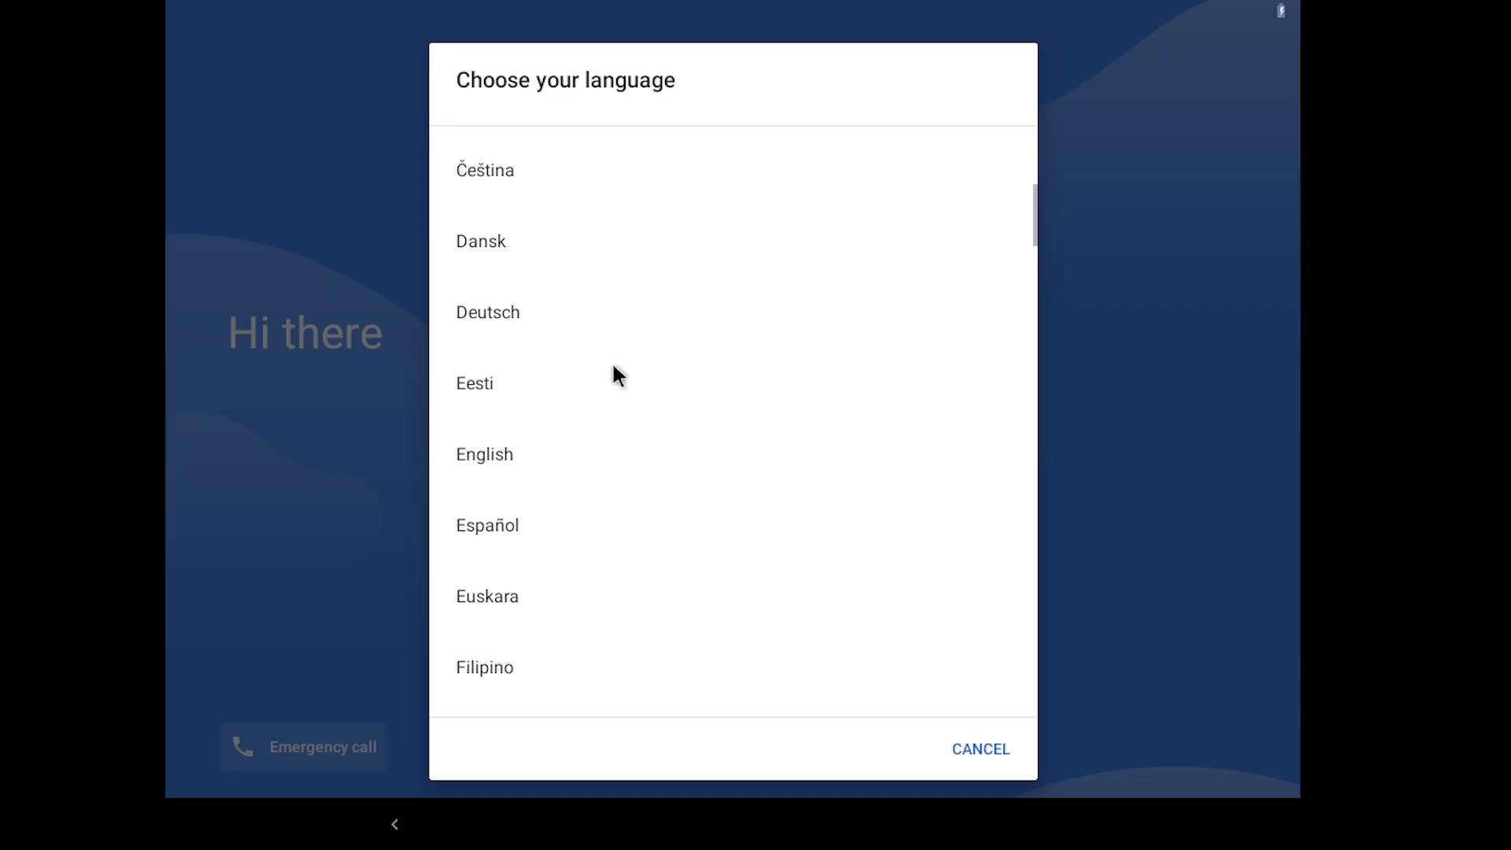
{"action": "scroll", "coordinate": [613, 367], "scroll_direction": "down", "scroll_amount": 10}
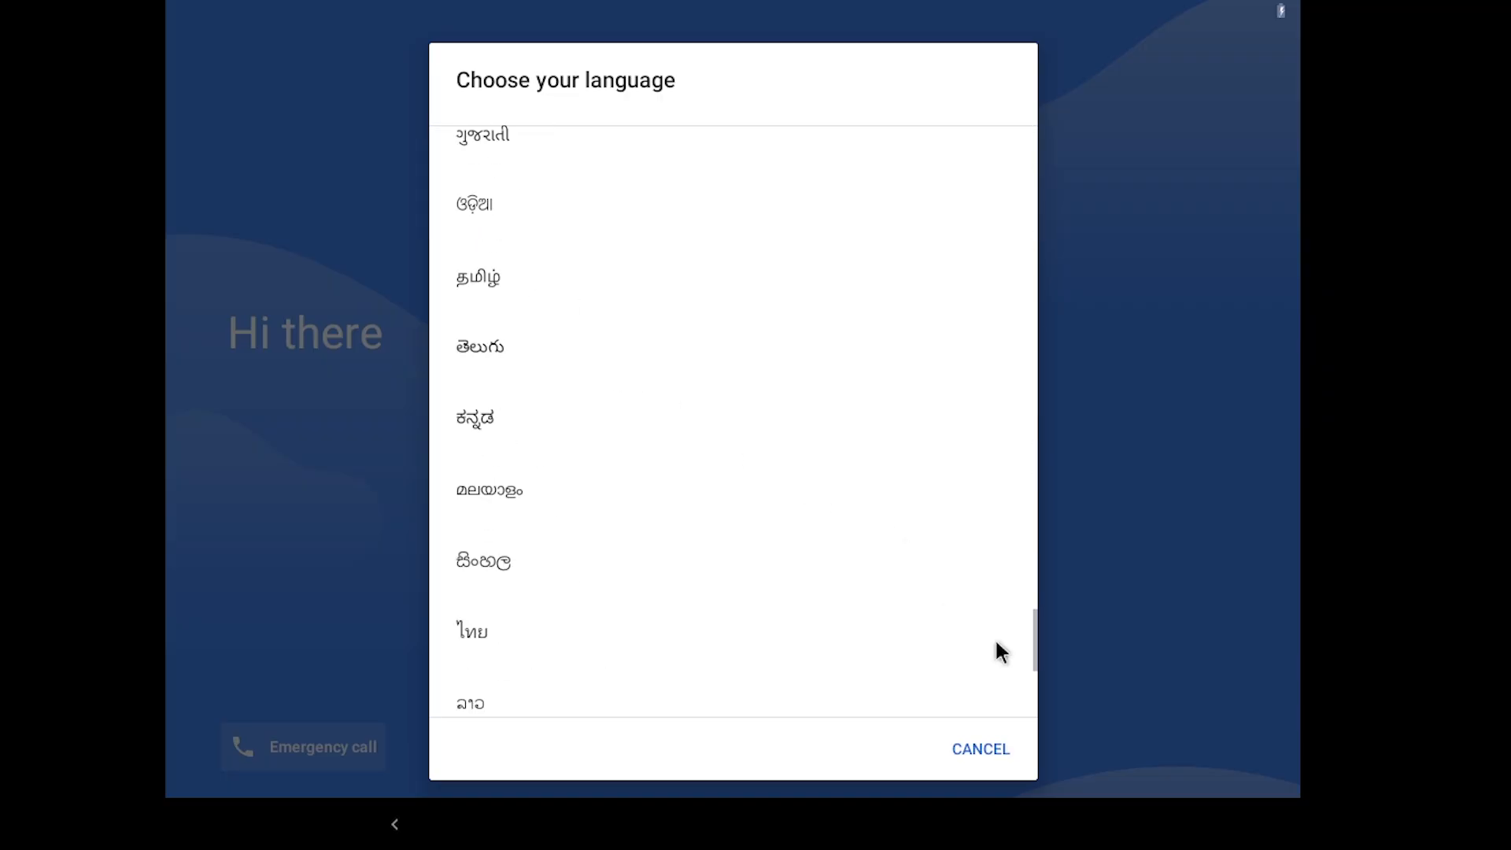
{"action": "scroll", "coordinate": [618, 404], "scroll_direction": "up", "scroll_amount": 5}
{"action": "scroll", "coordinate": [616, 403], "scroll_direction": "up", "scroll_amount": 15}
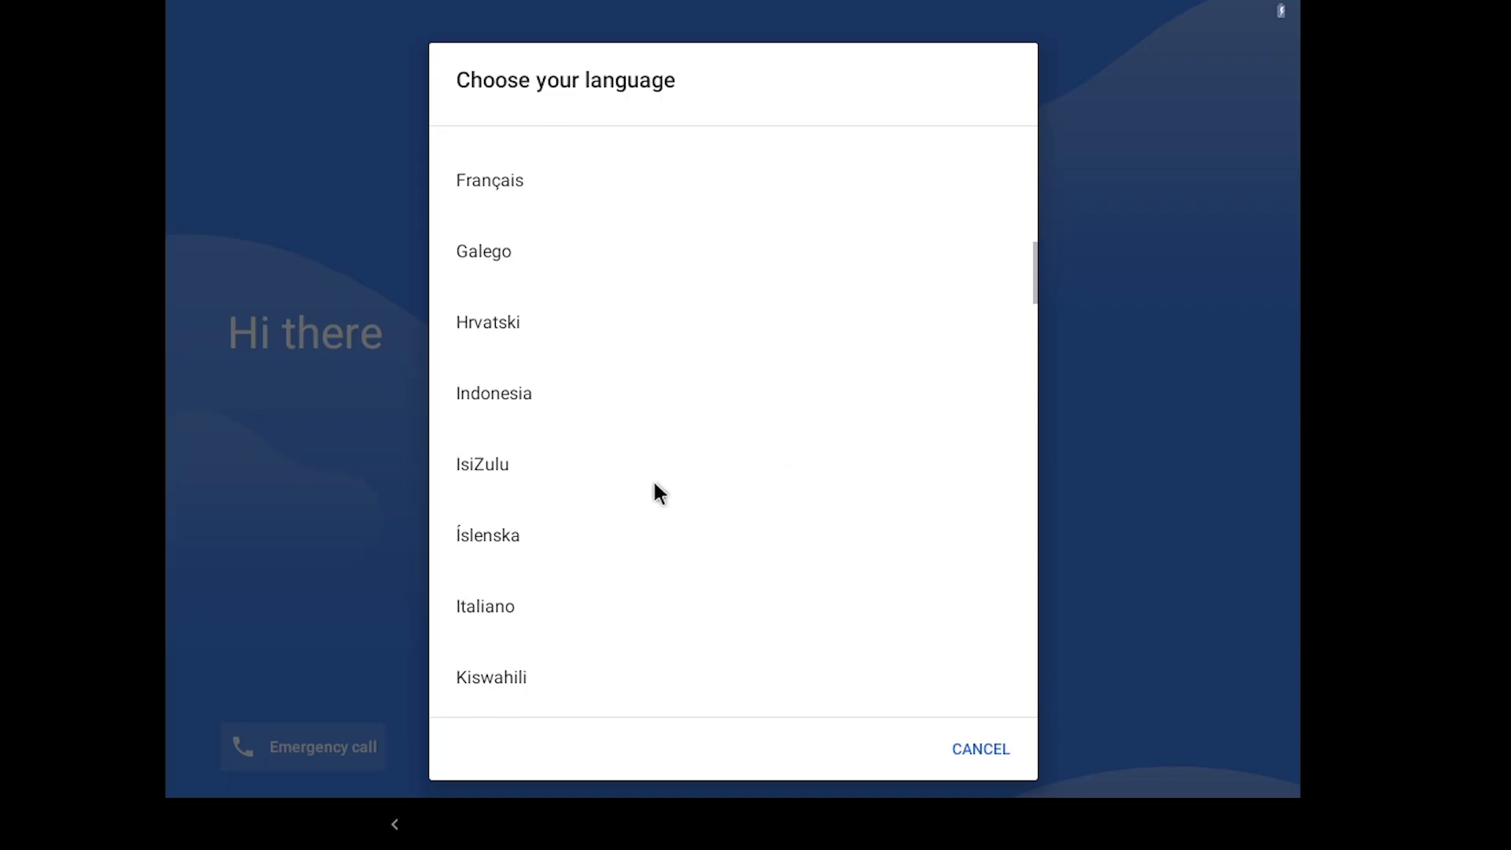
{"action": "scroll", "coordinate": [697, 506], "scroll_direction": "up", "scroll_amount": 5}
{"action": "scroll", "coordinate": [696, 506], "scroll_direction": "down", "scroll_amount": 15}
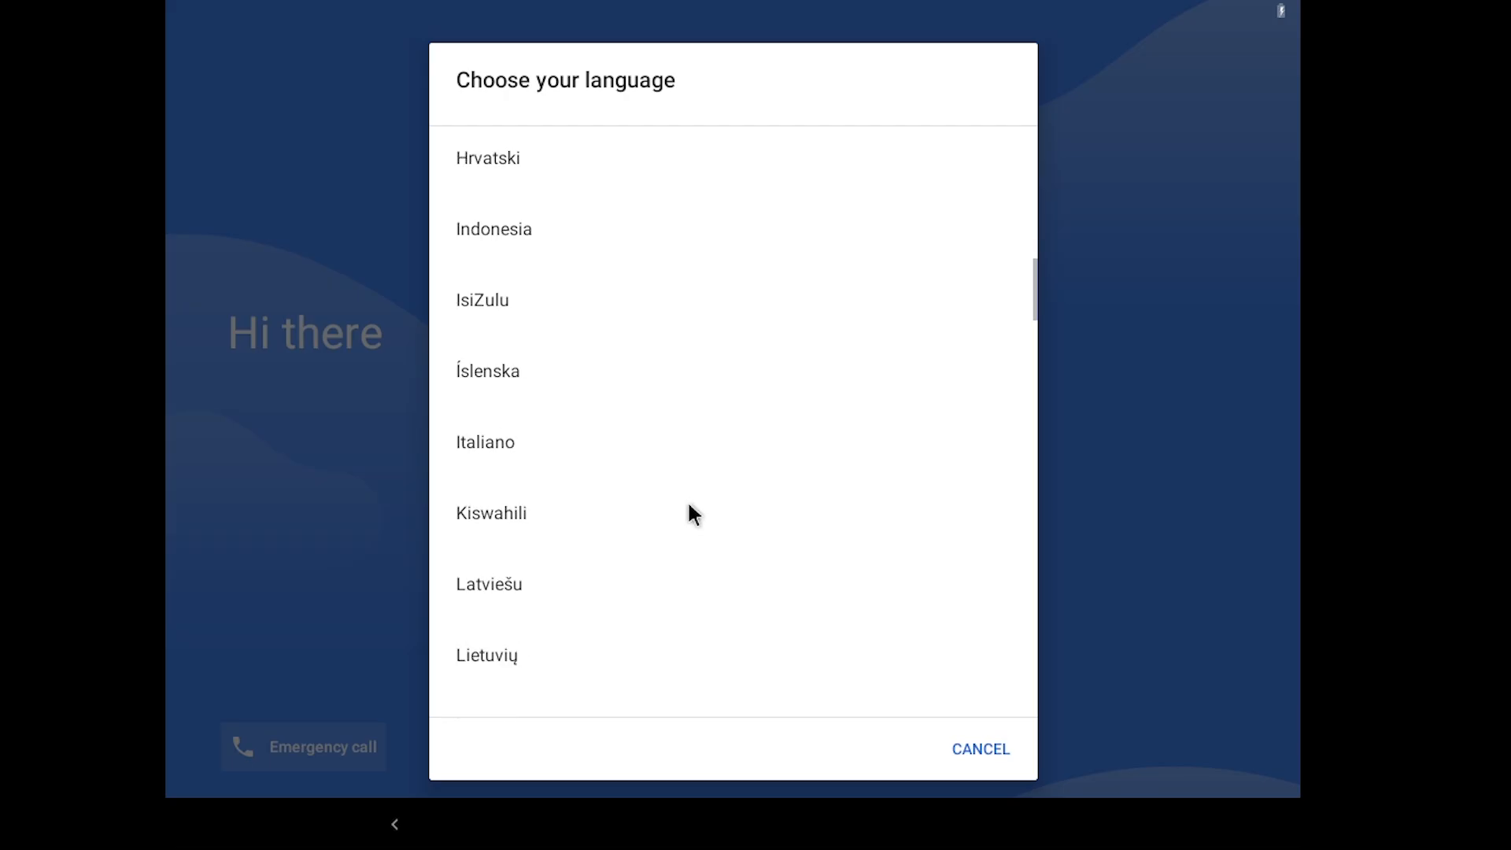
{"action": "scroll", "coordinate": [684, 502], "scroll_direction": "down", "scroll_amount": 12}
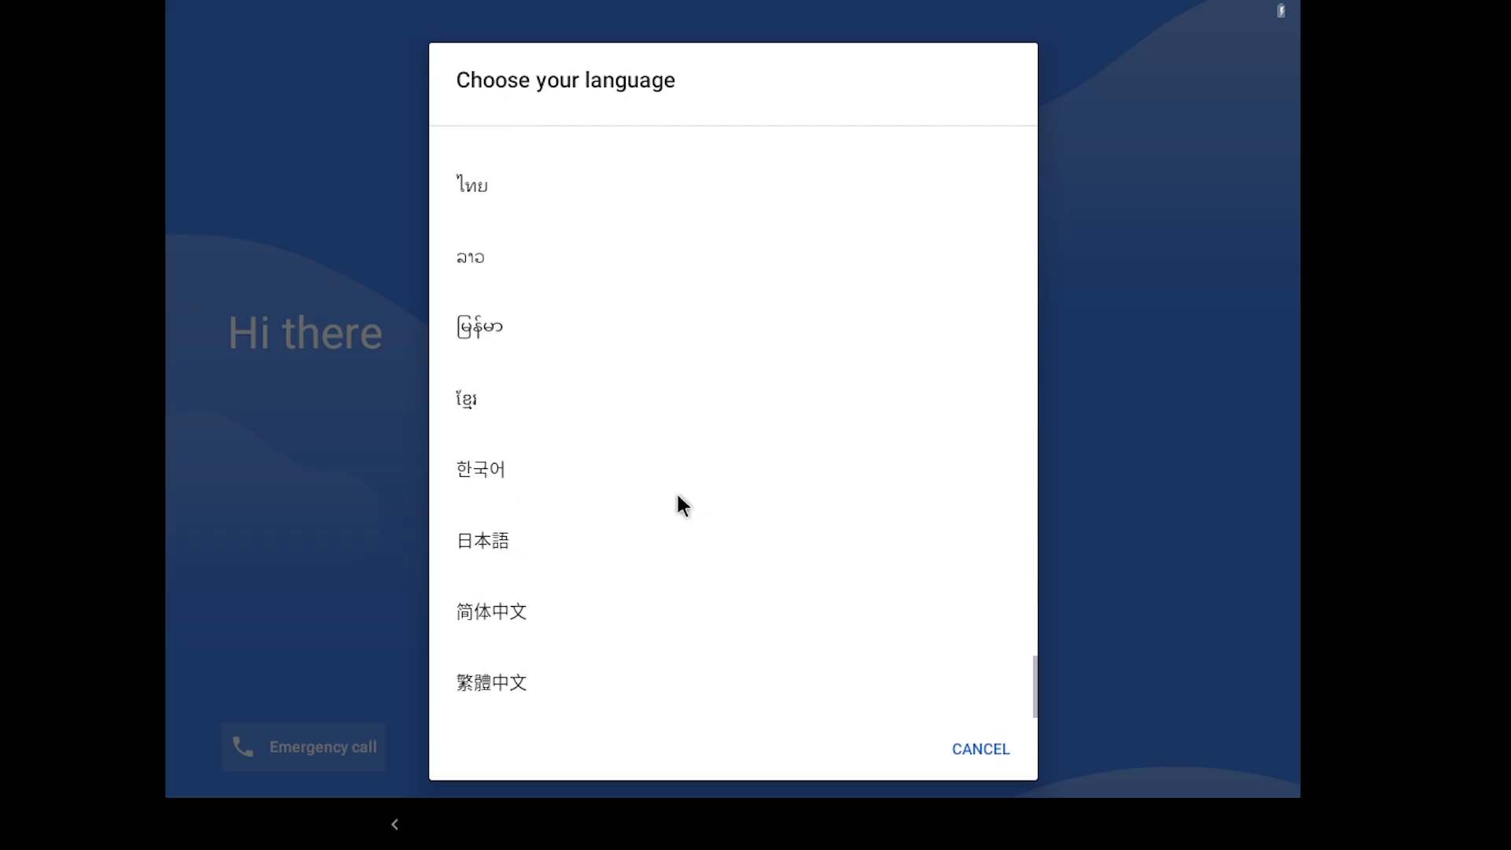
{"action": "scroll", "coordinate": [678, 494], "scroll_direction": "up", "scroll_amount": 5}
{"action": "scroll", "coordinate": [683, 507], "scroll_direction": "up", "scroll_amount": 20}
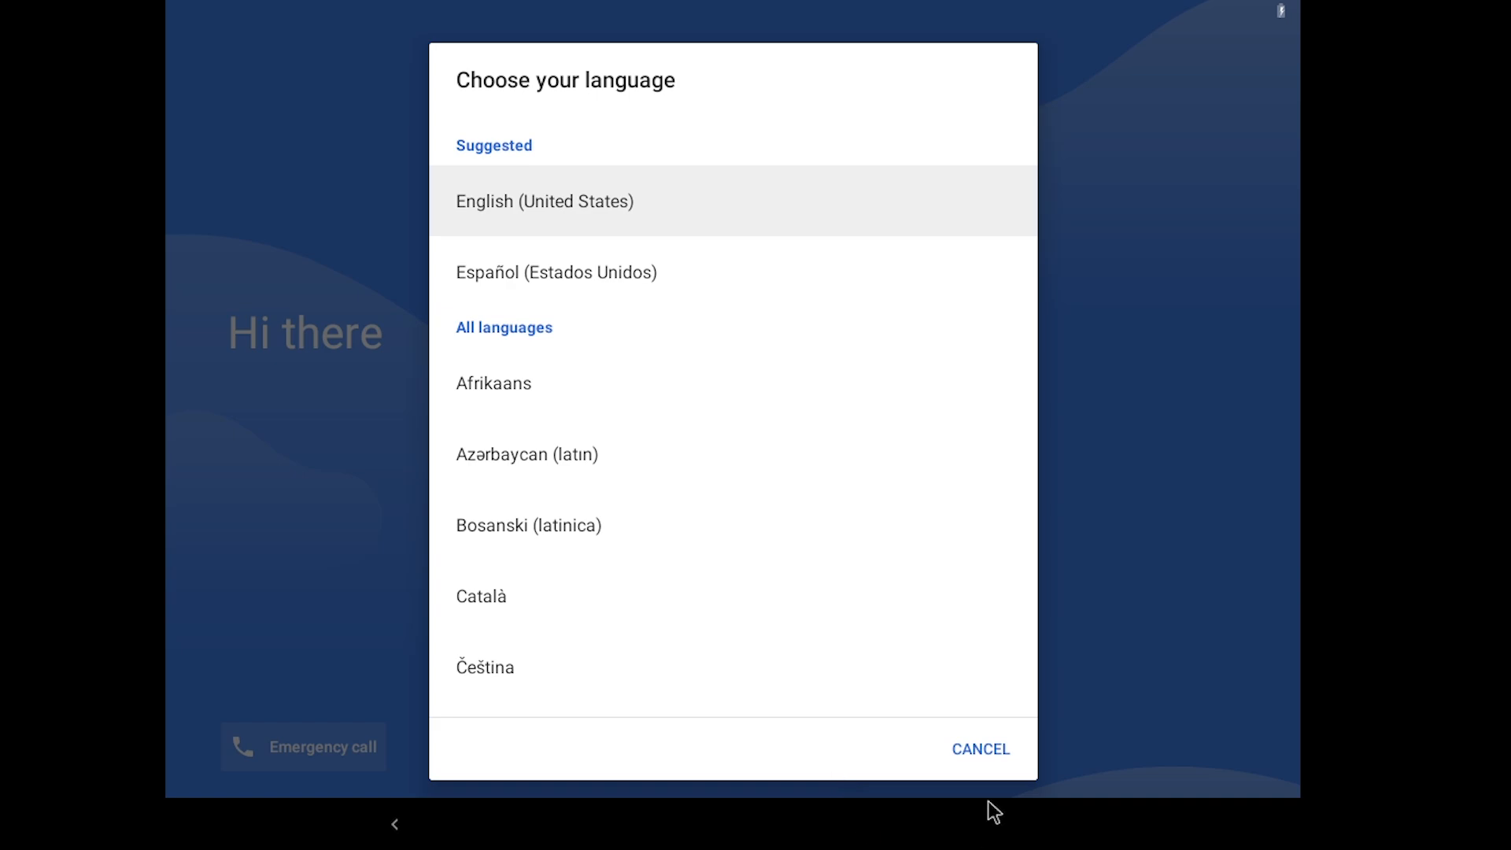
{"action": "left_click", "coordinate": [991, 748]}
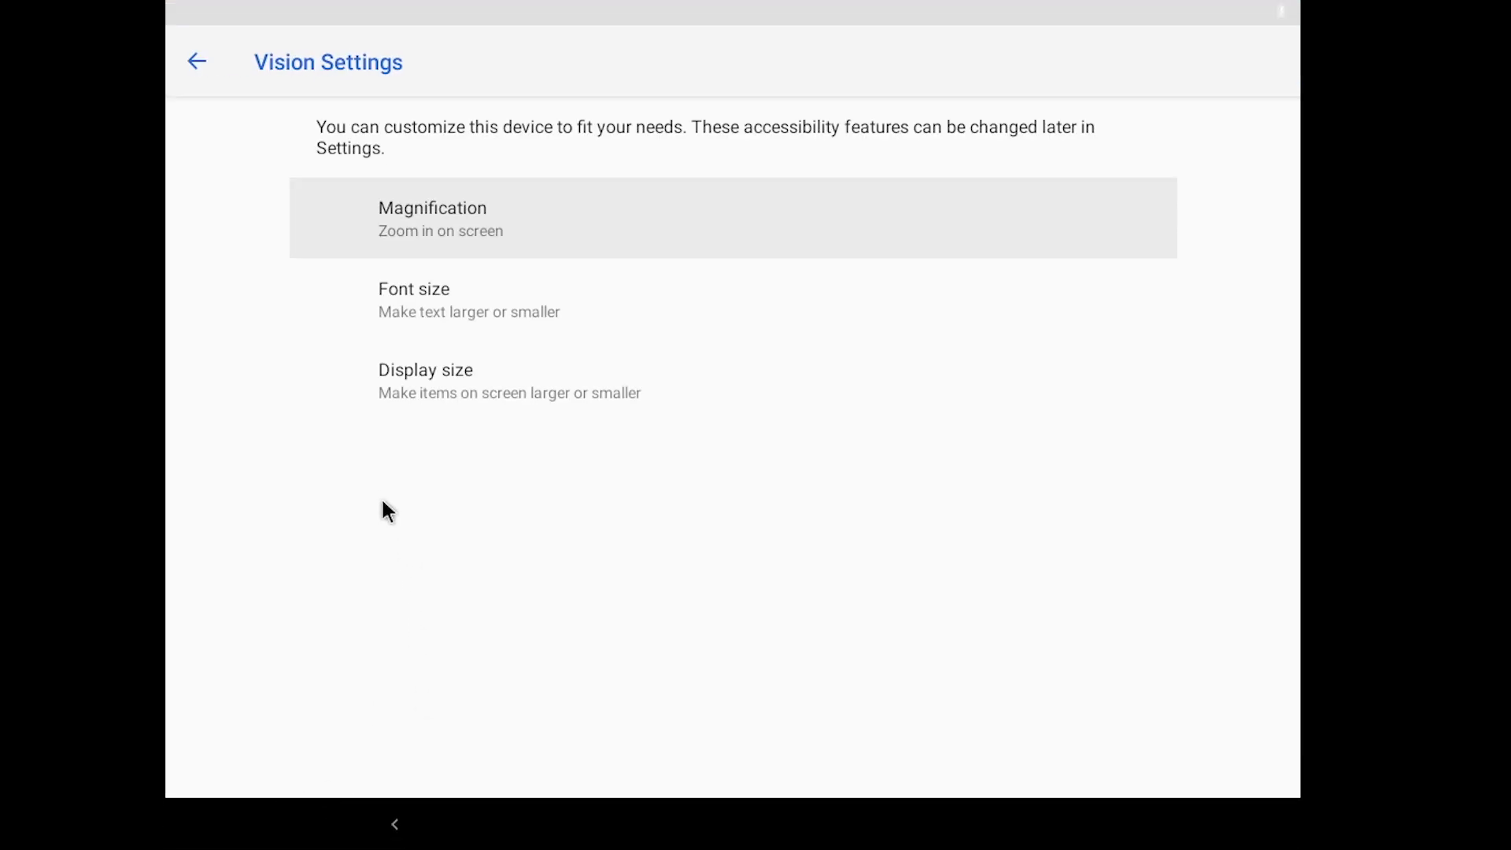
View the Display size options in Vision Settings and return to the welcome screen
{"action": "left_click", "coordinate": [461, 383]}
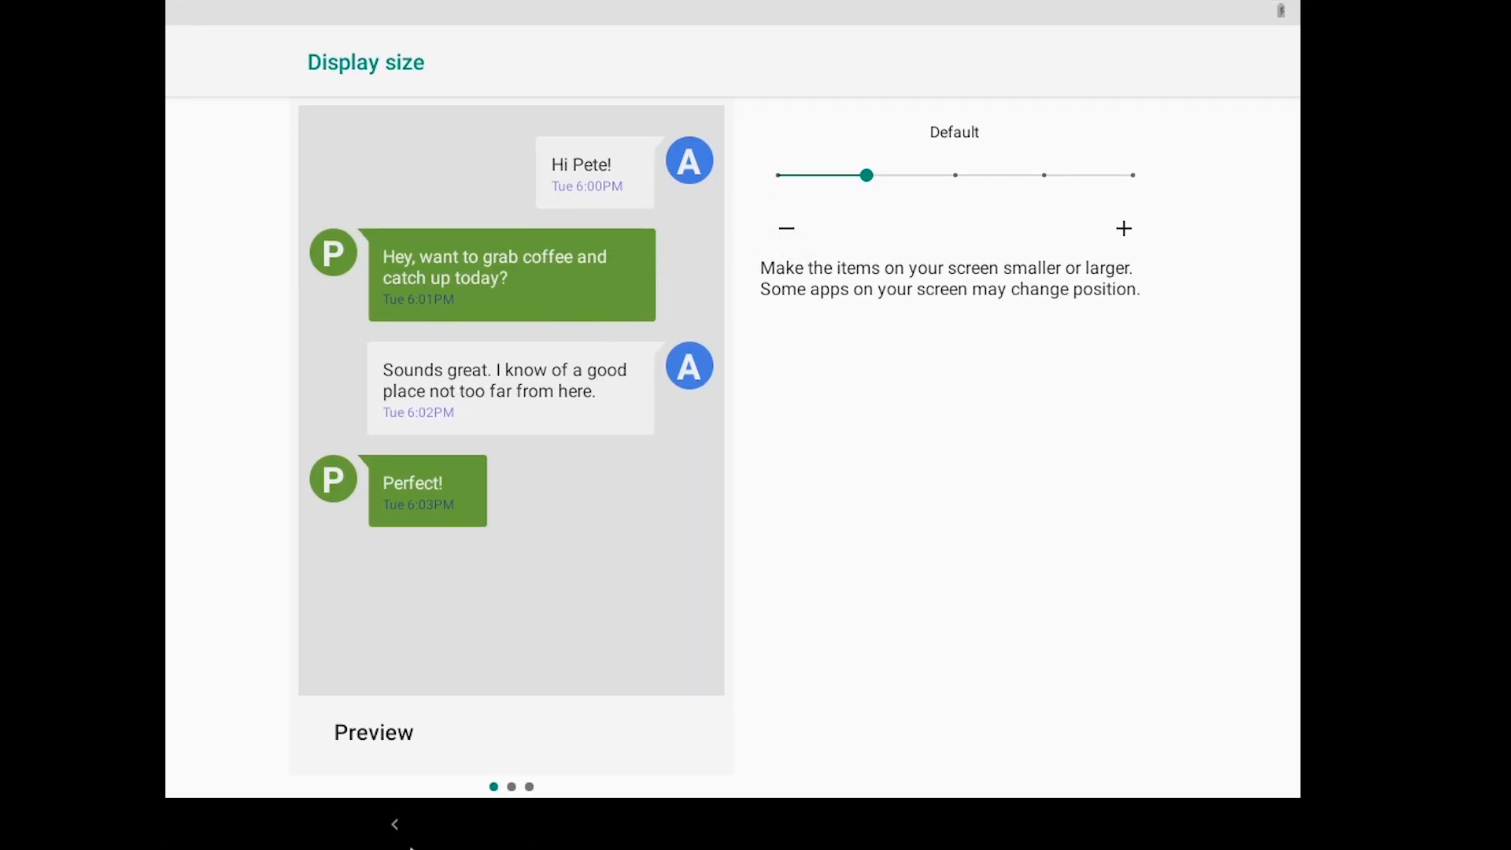
{"action": "left_click", "coordinate": [387, 834]}
{"action": "left_click", "coordinate": [387, 834]}
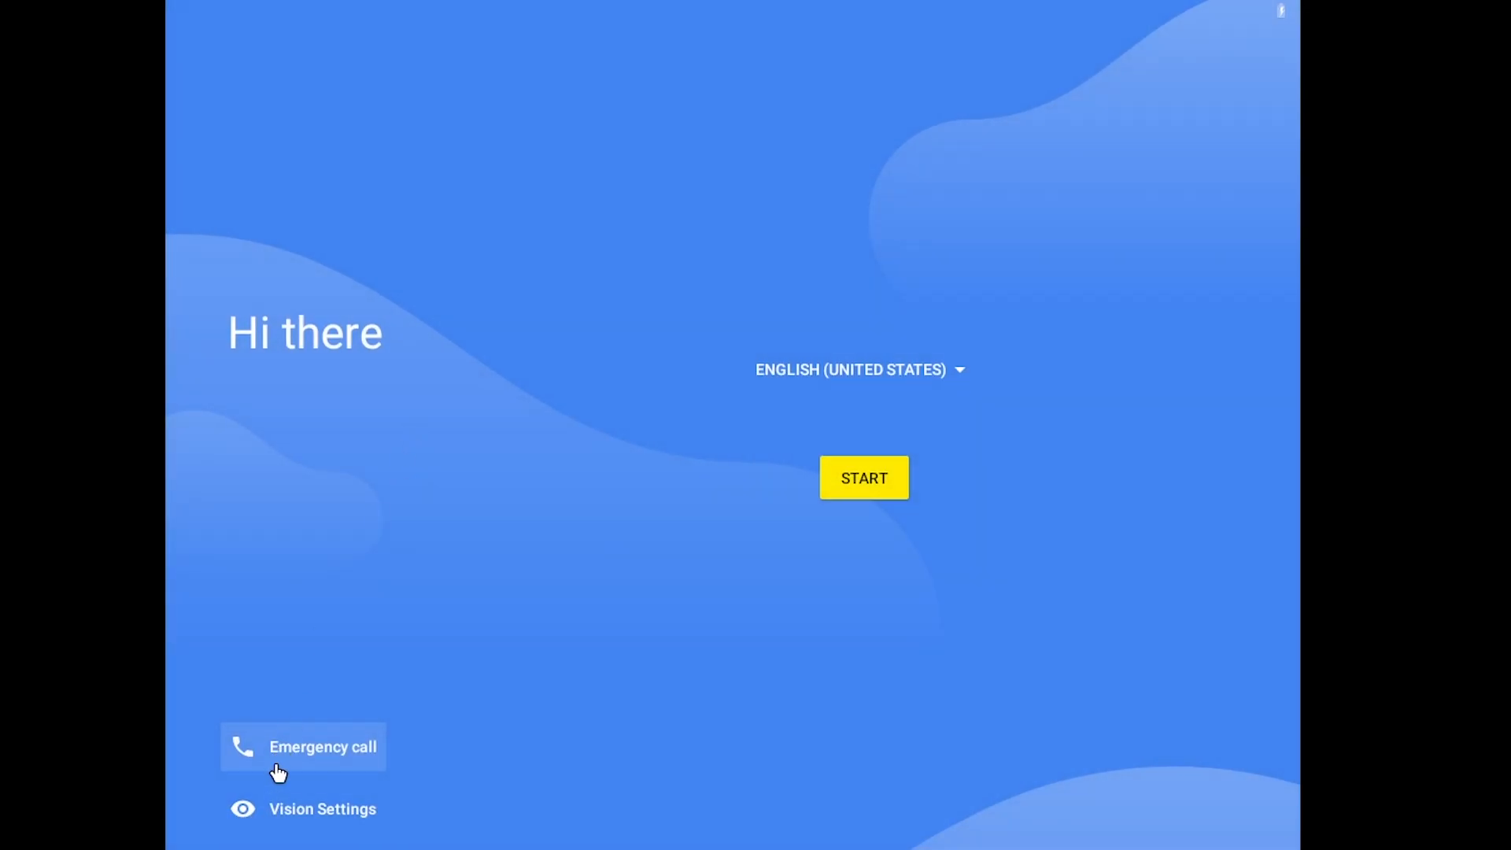
Start the Android setup, show all Wi-Fi networks and continue to Date & time without connecting to Wi-Fi
{"action": "left_click", "coordinate": [898, 481]}
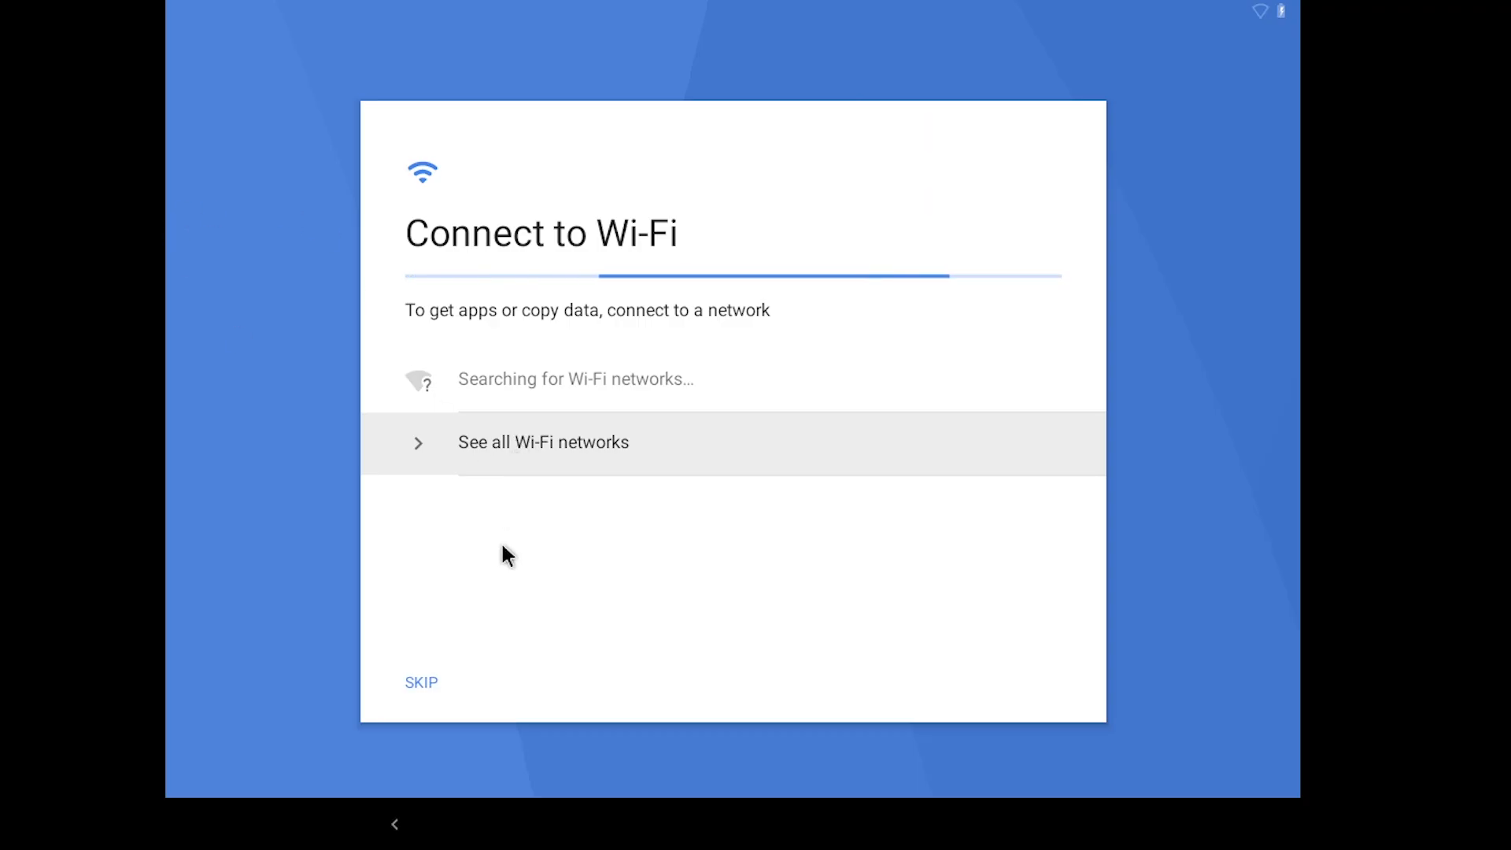
{"action": "left_click", "coordinate": [525, 461]}
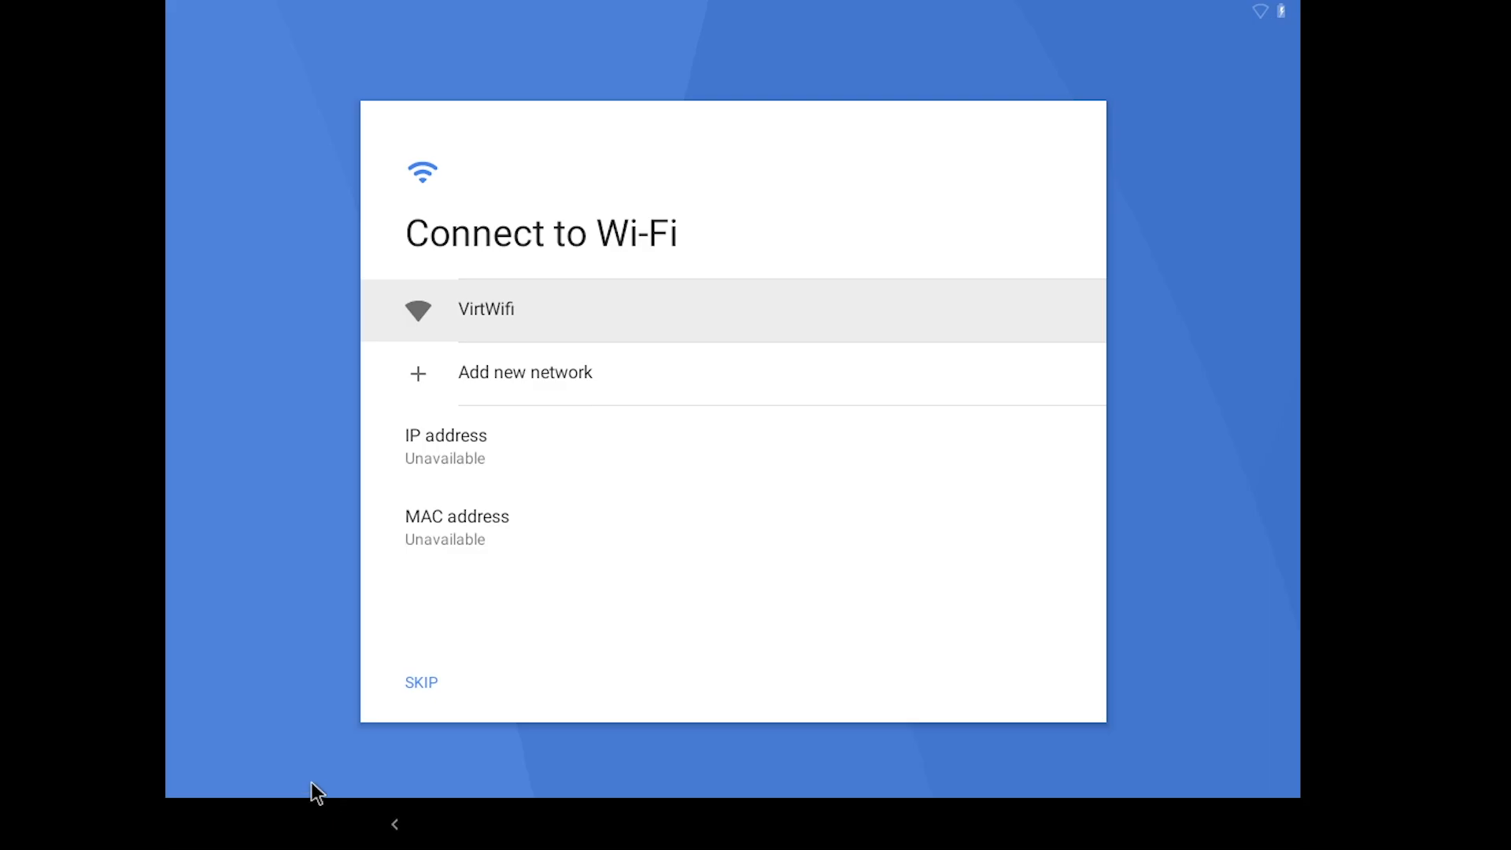
{"action": "left_click", "coordinate": [424, 683]}
{"action": "left_click", "coordinate": [922, 534]}
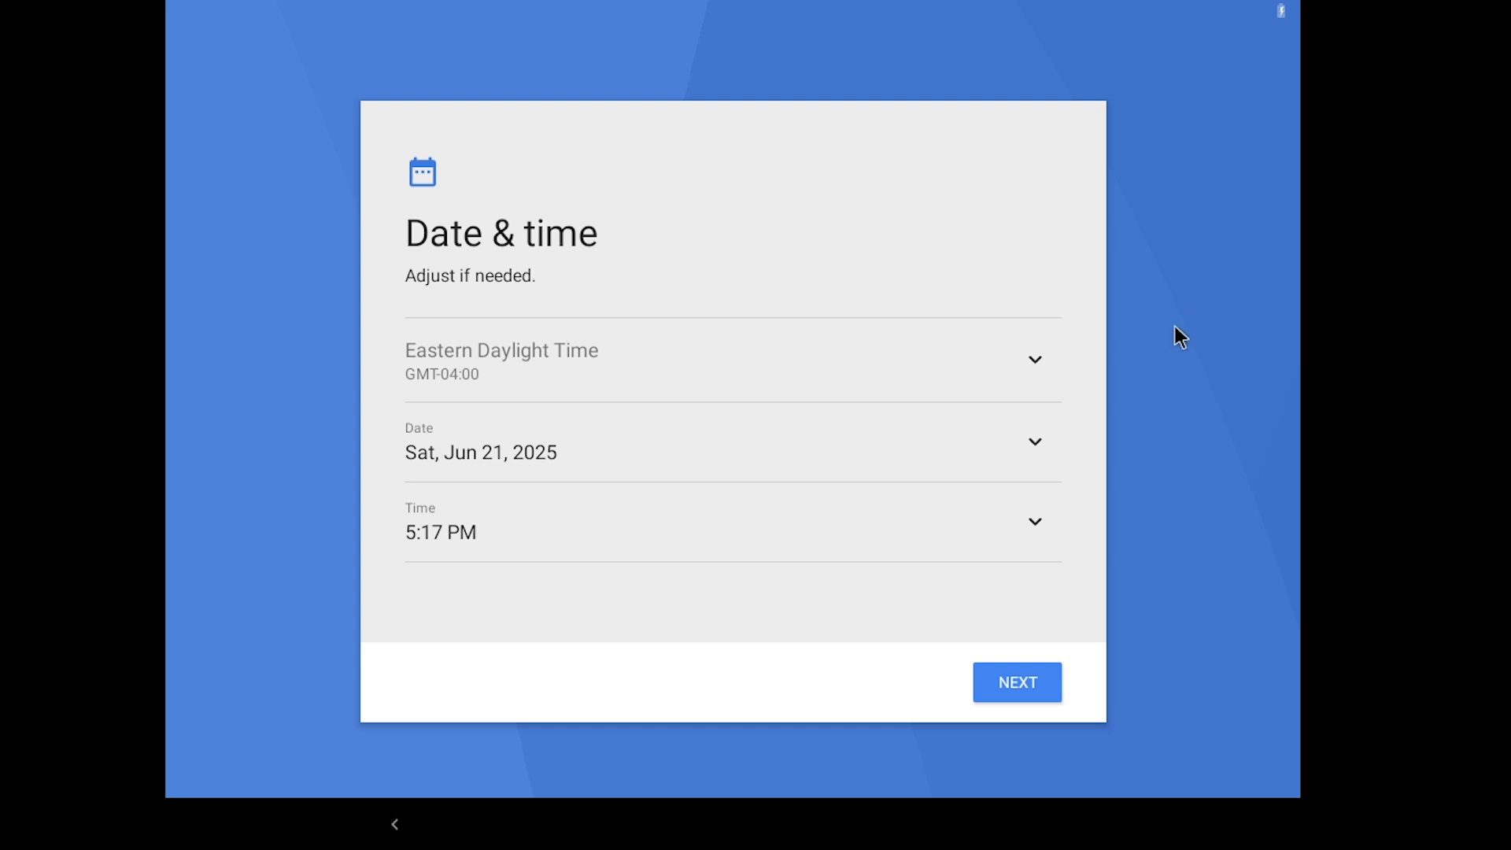
Set the time zone to Barbados and browse the other zones in the list without picking another
{"action": "left_click", "coordinate": [1042, 367]}
{"action": "left_click", "coordinate": [1042, 371]}
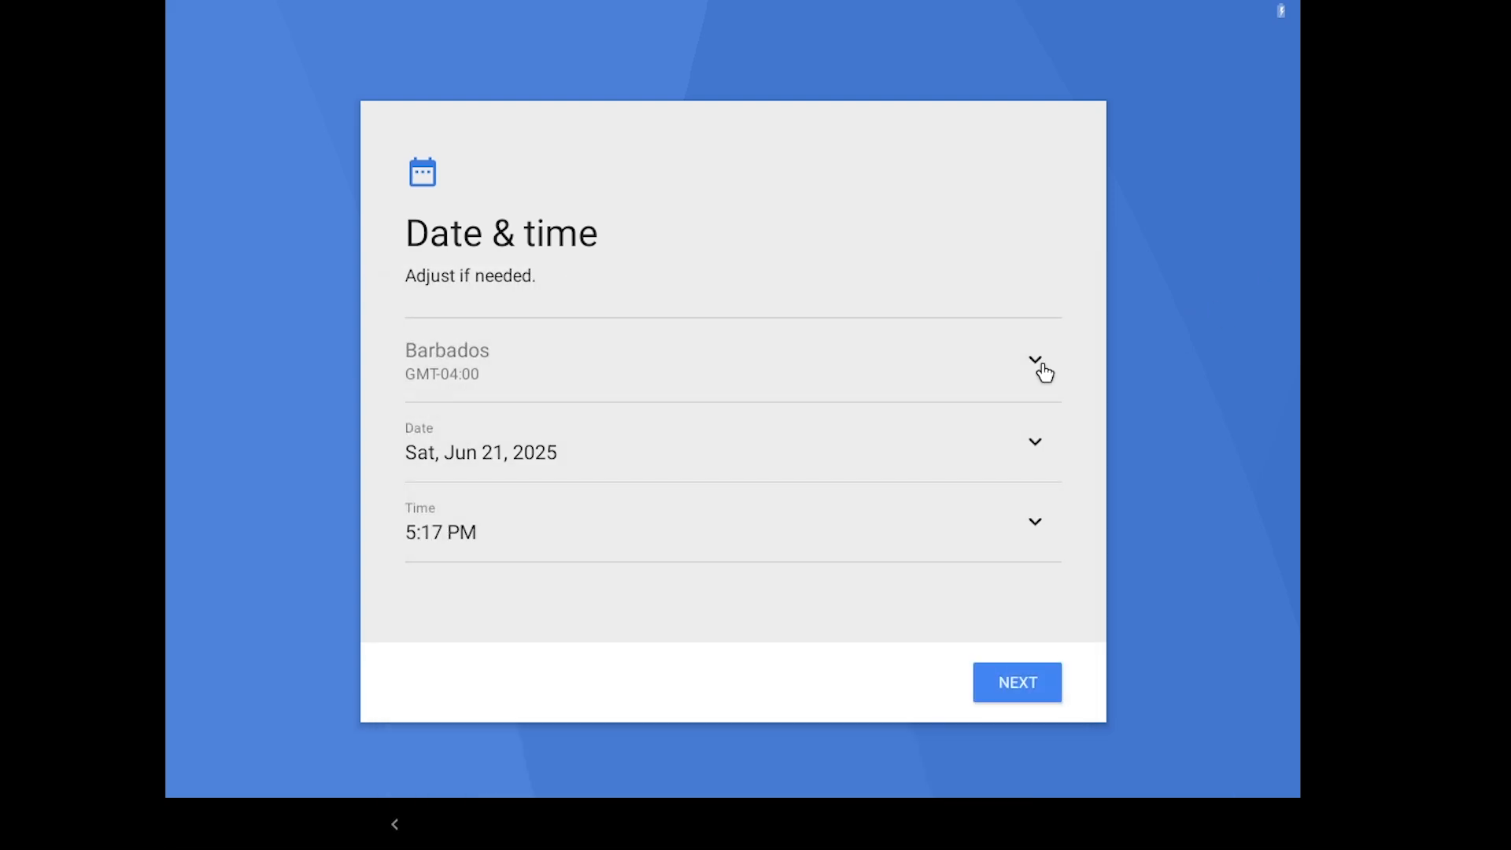
{"action": "left_click", "coordinate": [1042, 371]}
{"action": "scroll", "coordinate": [948, 383], "scroll_direction": "up", "scroll_amount": 2}
{"action": "scroll", "coordinate": [1078, 382], "scroll_direction": "down", "scroll_amount": 1}
{"action": "left_click", "coordinate": [1078, 384]}
{"action": "left_click", "coordinate": [992, 399]}
{"action": "scroll", "coordinate": [910, 467], "scroll_direction": "down", "scroll_amount": 10}
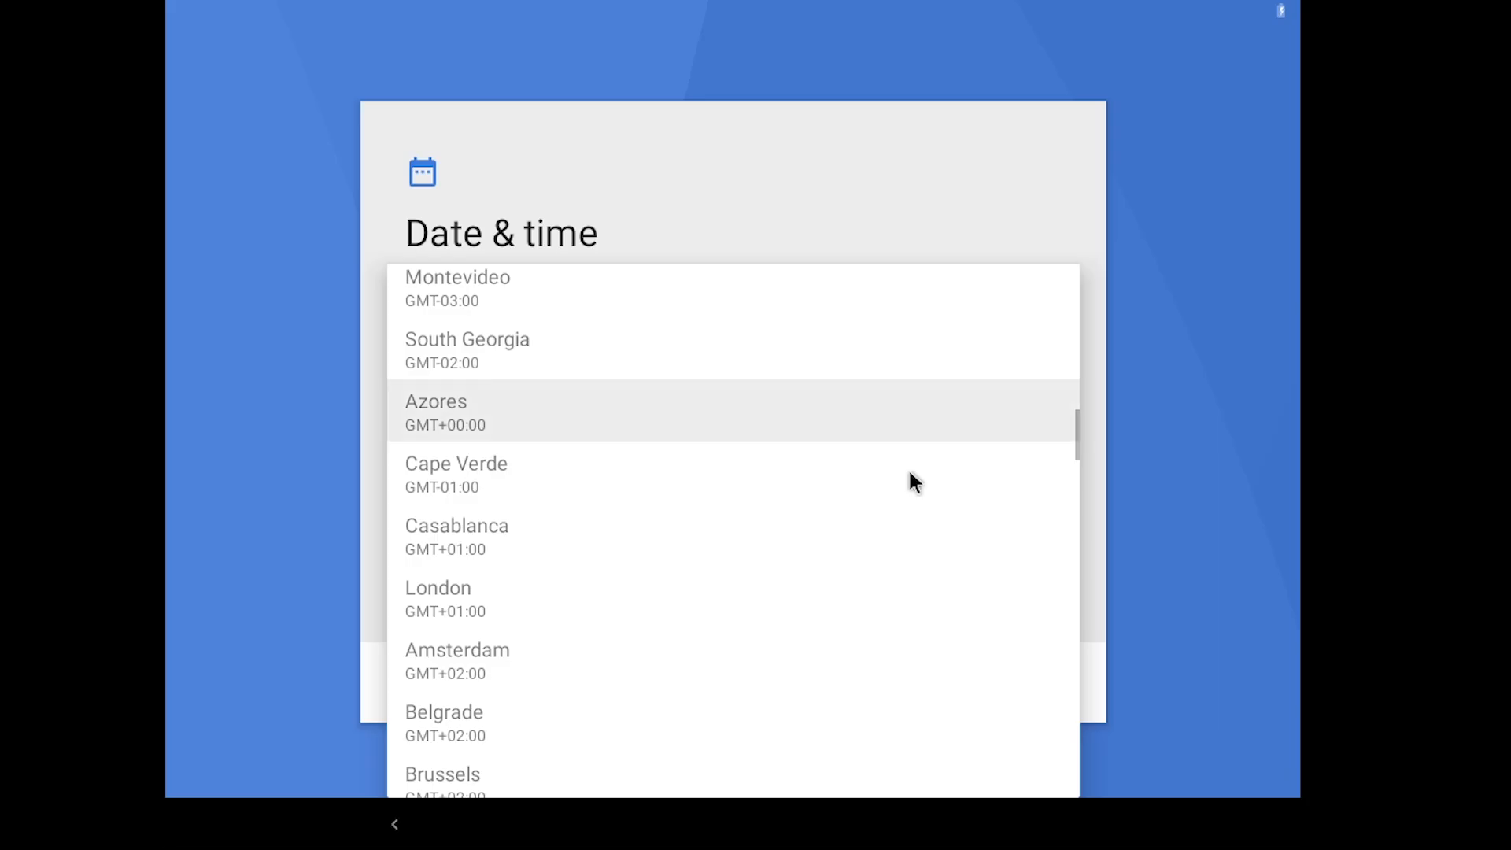
{"action": "scroll", "coordinate": [911, 482], "scroll_direction": "down", "scroll_amount": 5}
{"action": "left_click", "coordinate": [367, 721]}
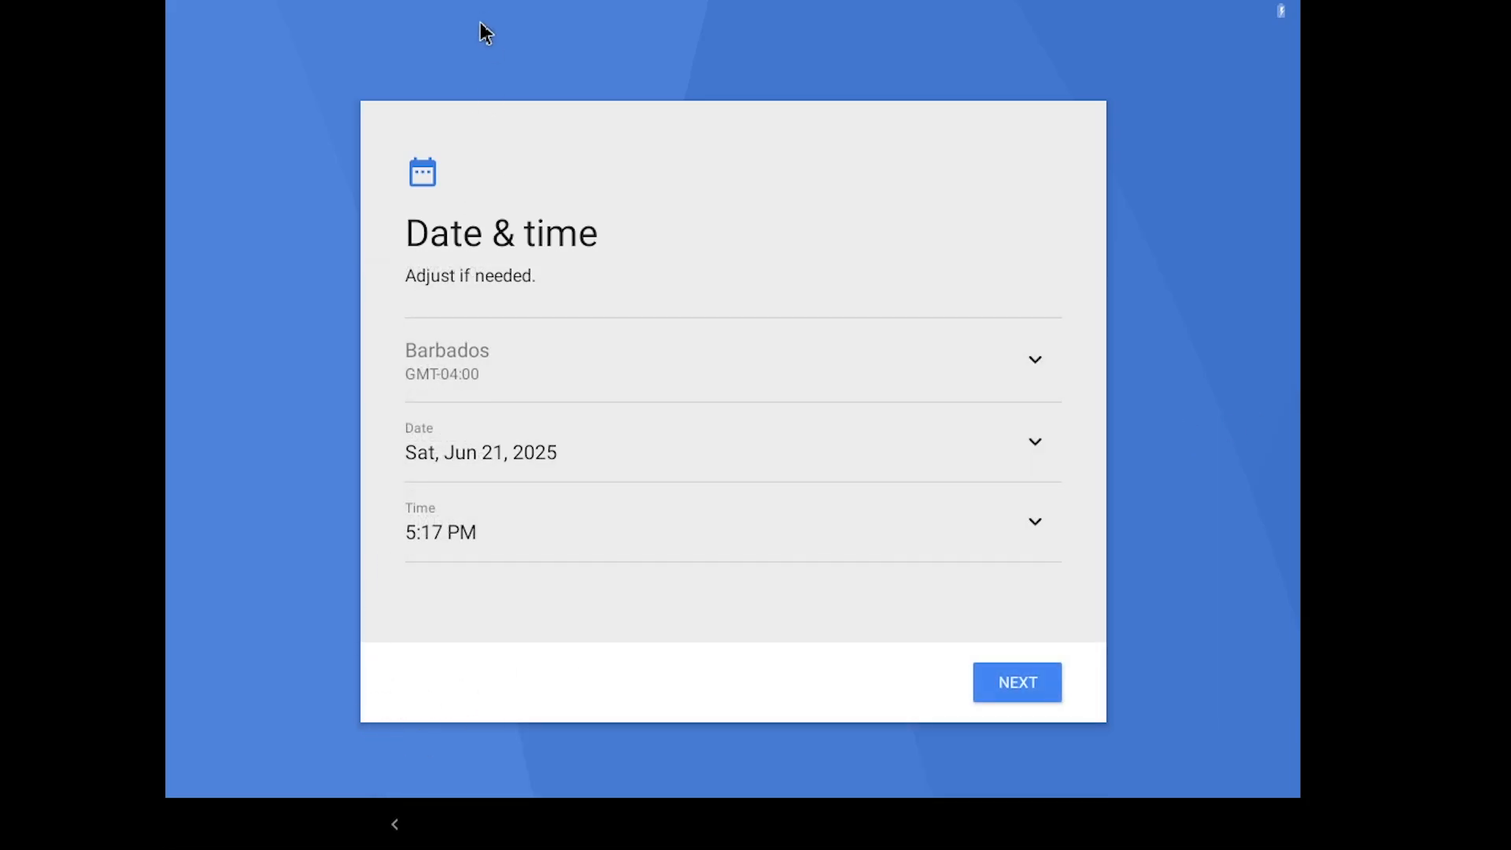
Go back to the Connect to Wi-Fi page and skip Wi-Fi setup once more
{"action": "left_click", "coordinate": [395, 823]}
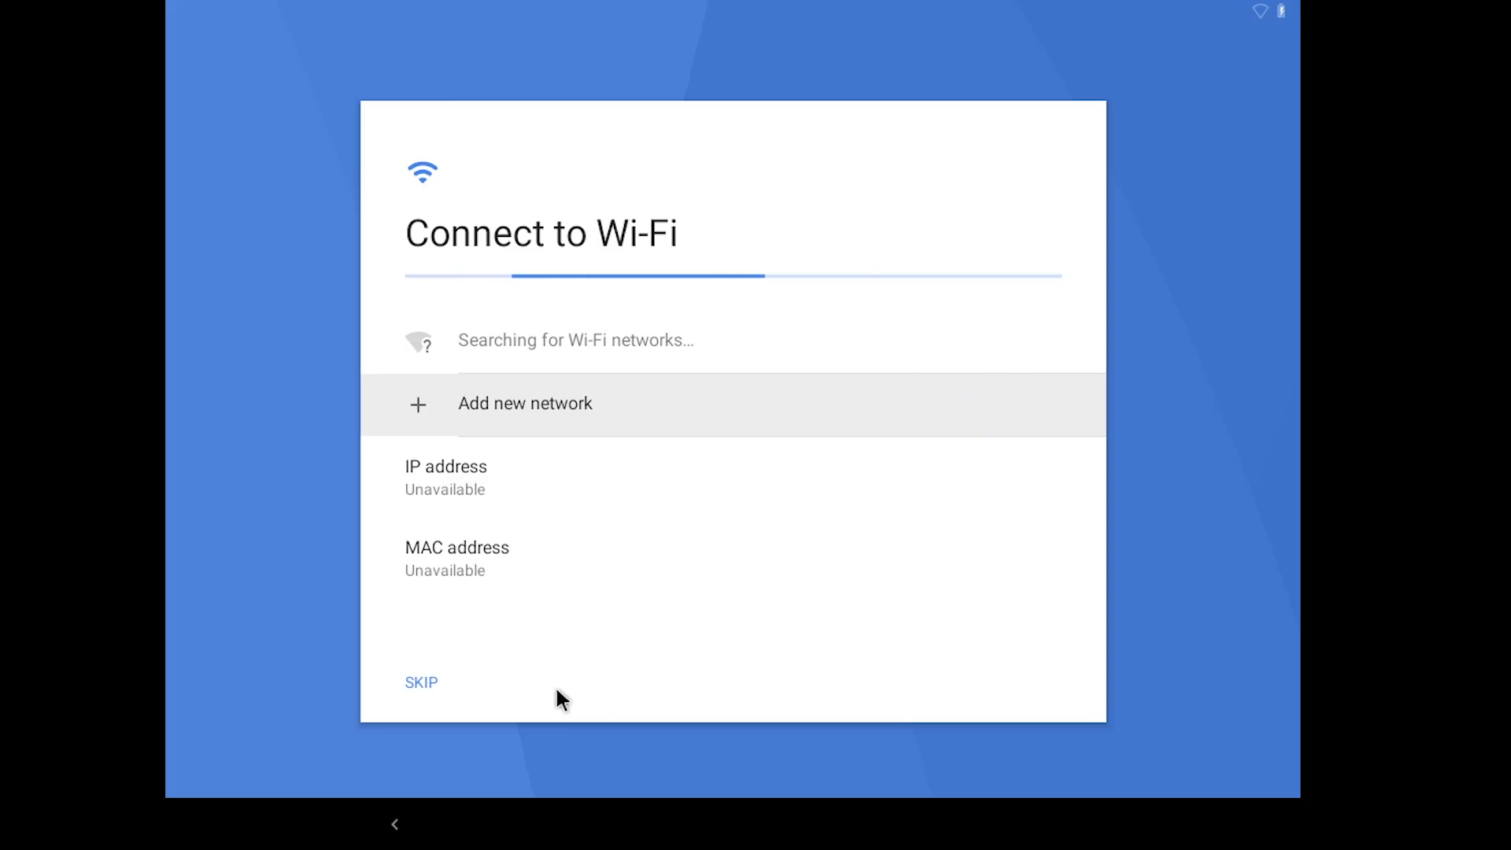
{"action": "left_click", "coordinate": [432, 683]}
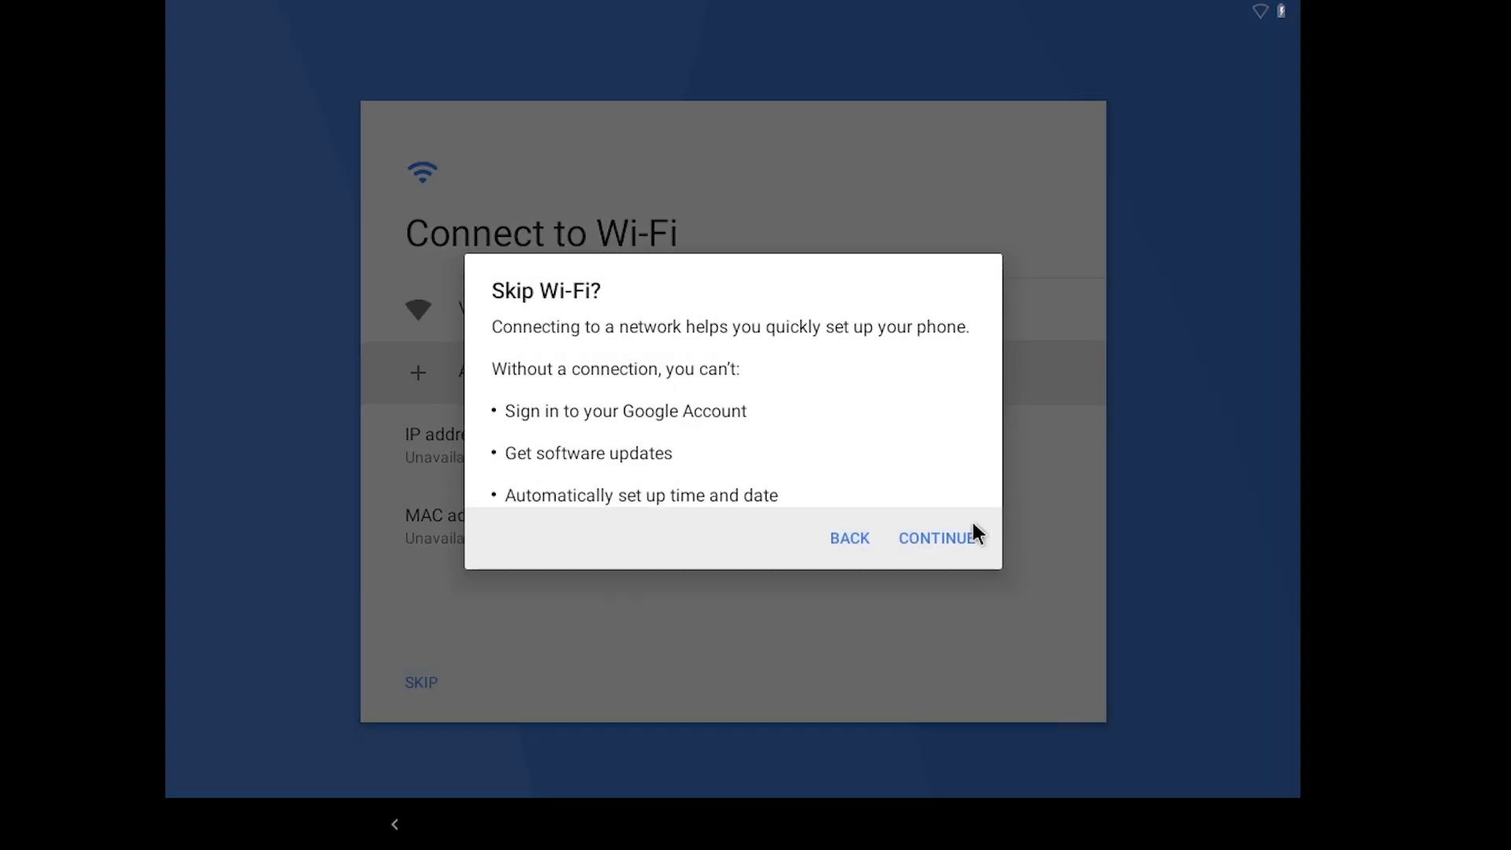
{"action": "left_click", "coordinate": [956, 537]}
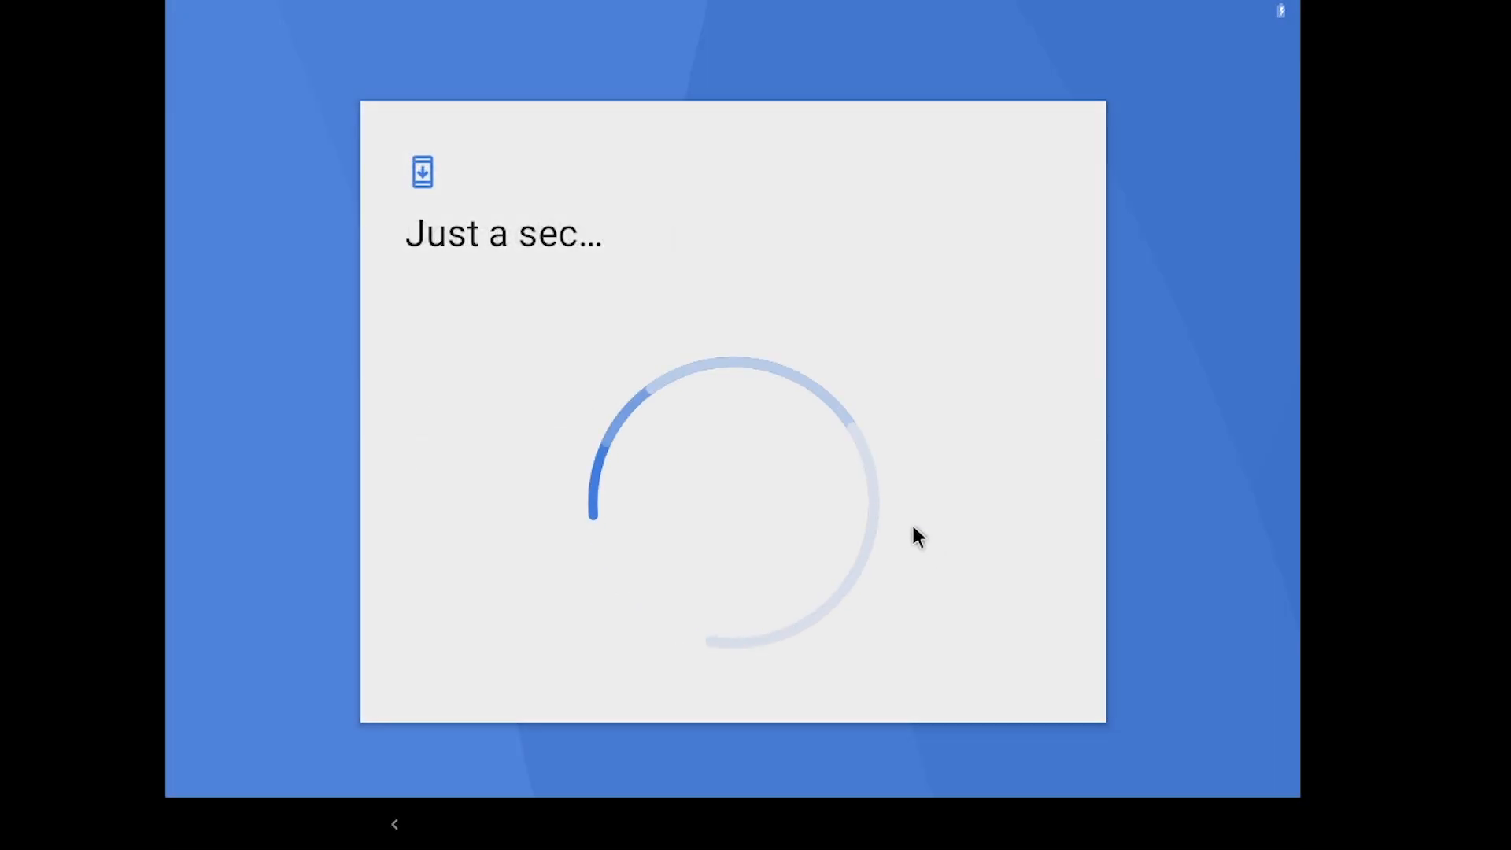
Browse the time zone list on the Date & time page without picking another zone
{"action": "left_click", "coordinate": [652, 391]}
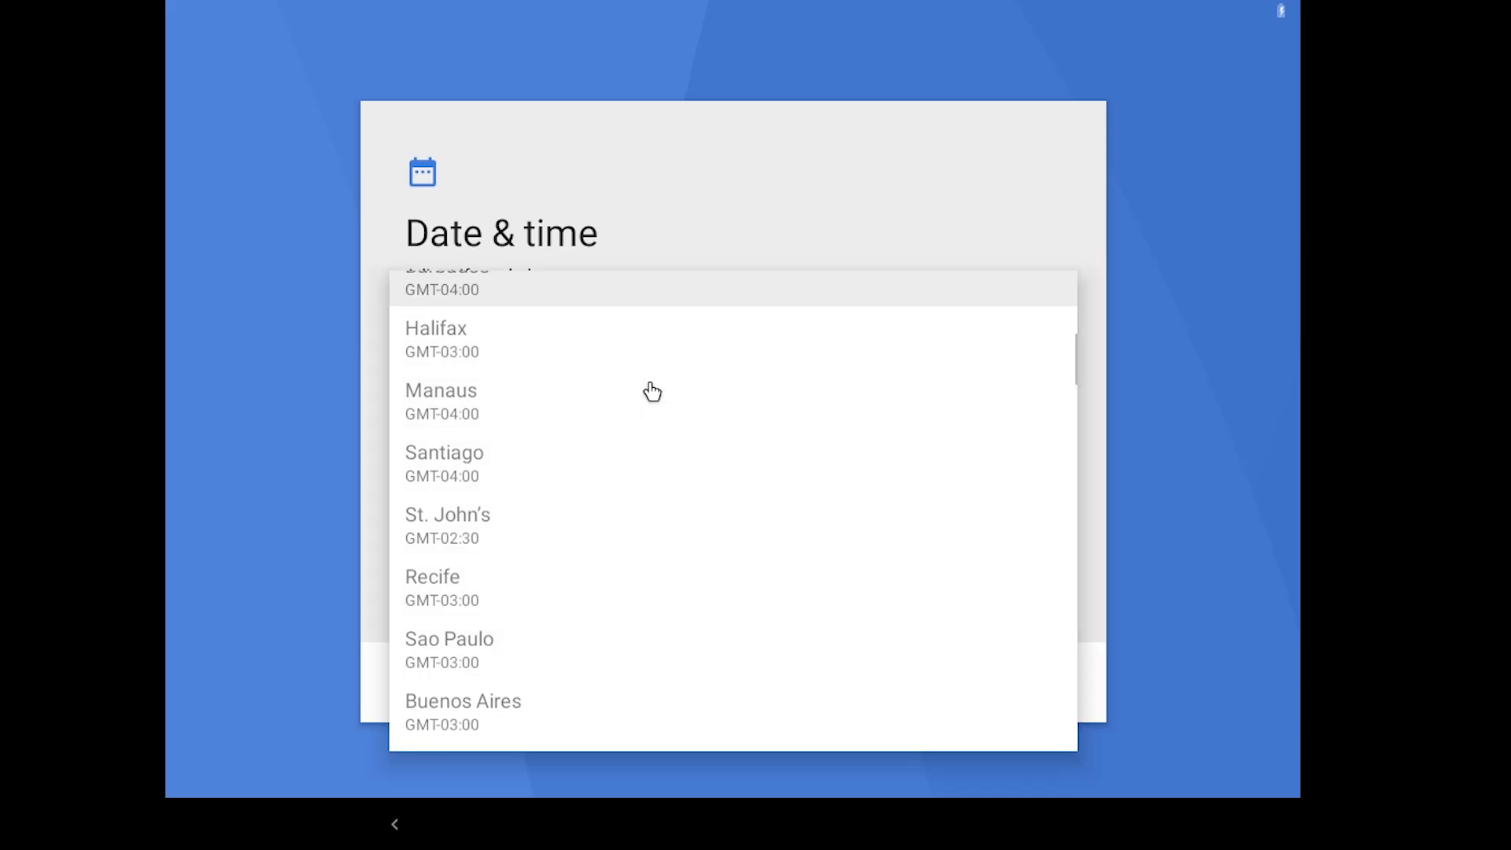
{"action": "scroll", "coordinate": [772, 510], "scroll_direction": "down", "scroll_amount": 10}
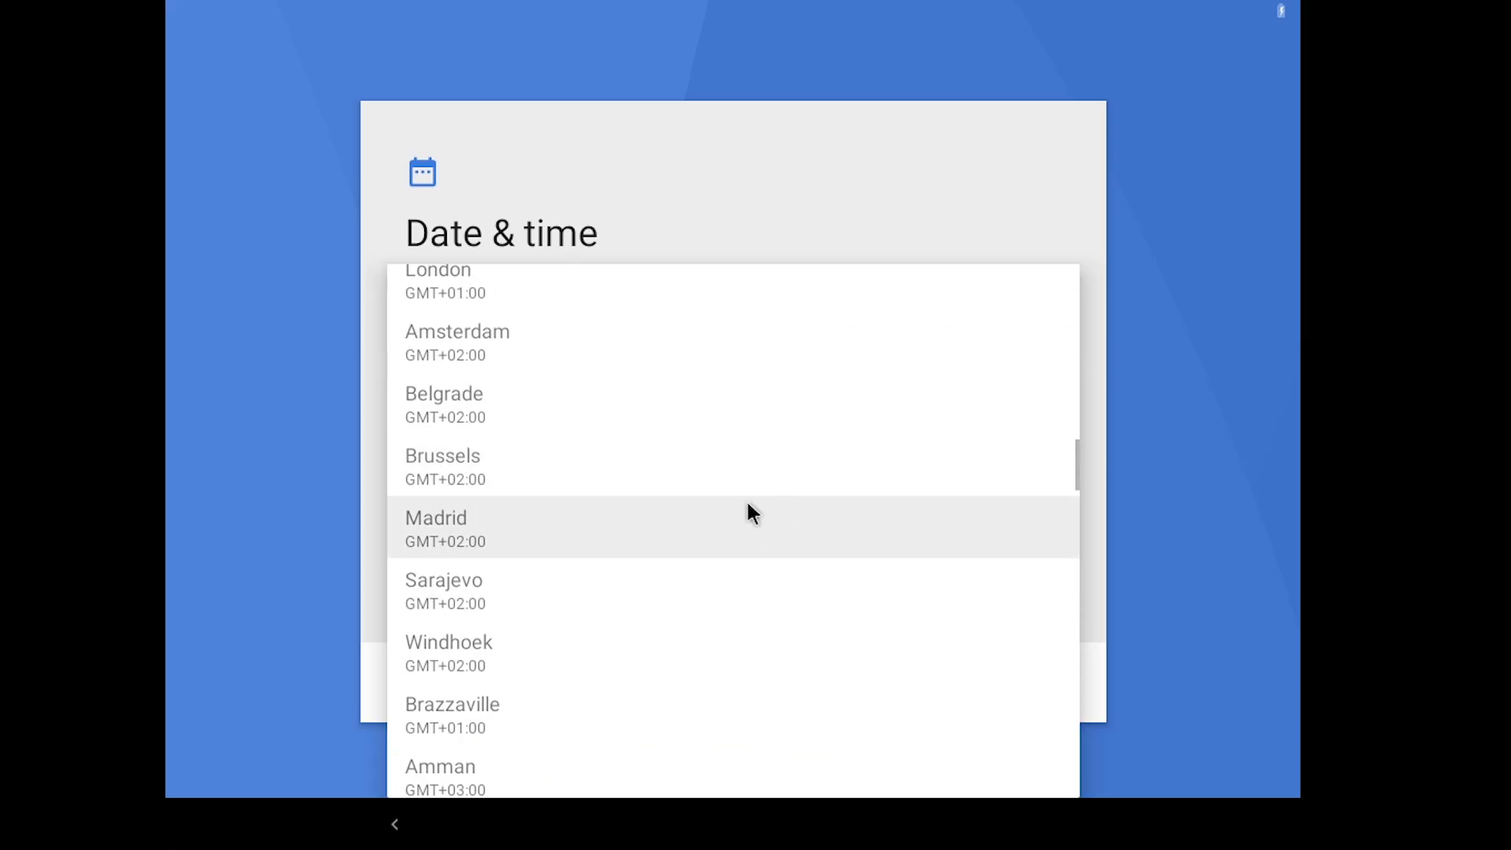
{"action": "scroll", "coordinate": [739, 520], "scroll_direction": "up", "scroll_amount": 5}
{"action": "left_click", "coordinate": [1230, 527]}
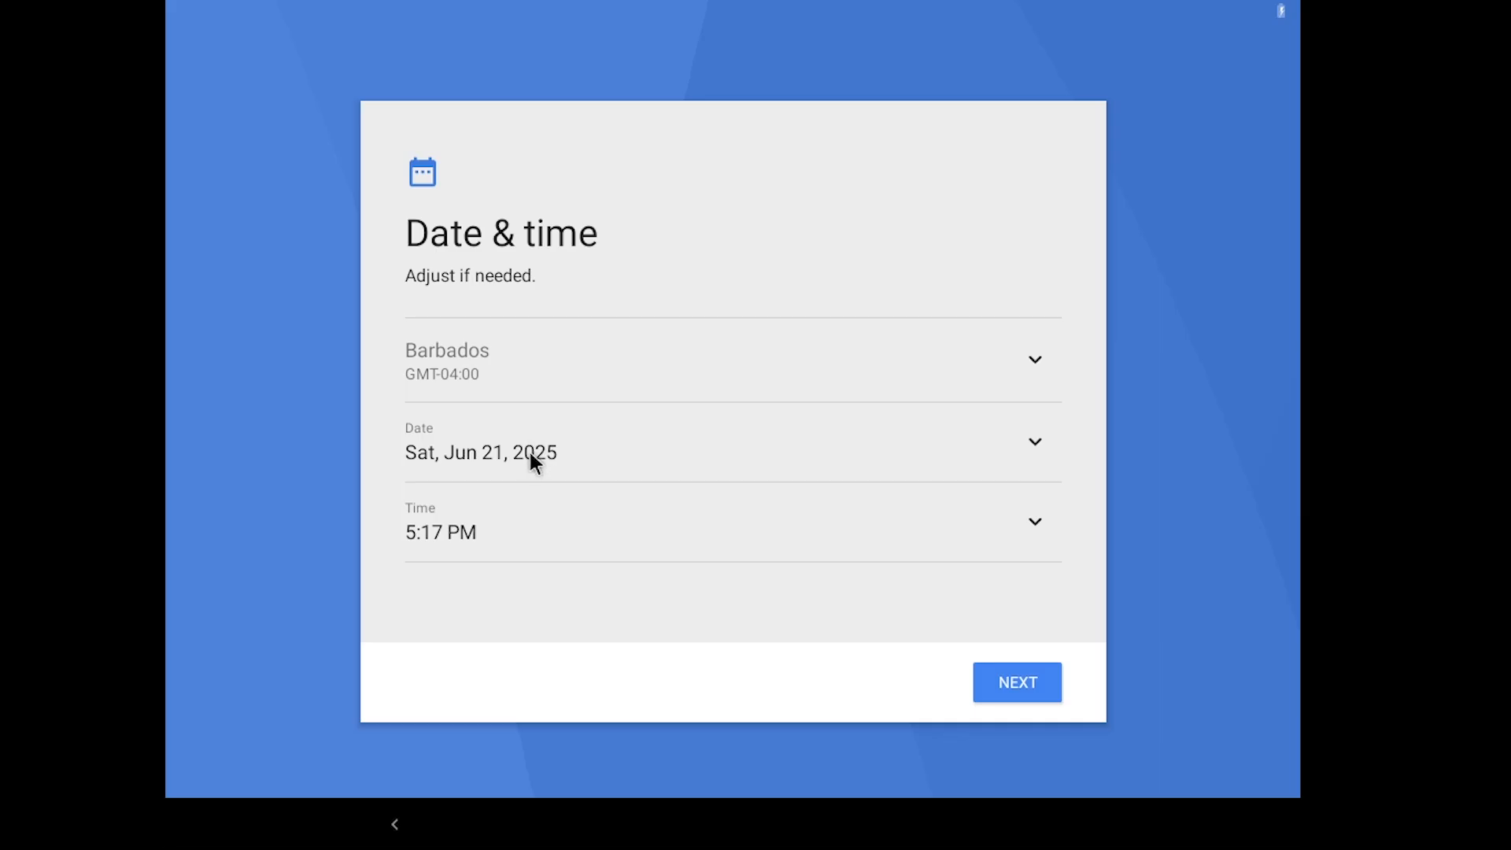
{"action": "left_click", "coordinate": [526, 398]}
{"action": "scroll", "coordinate": [558, 441], "scroll_direction": "up", "scroll_amount": 5}
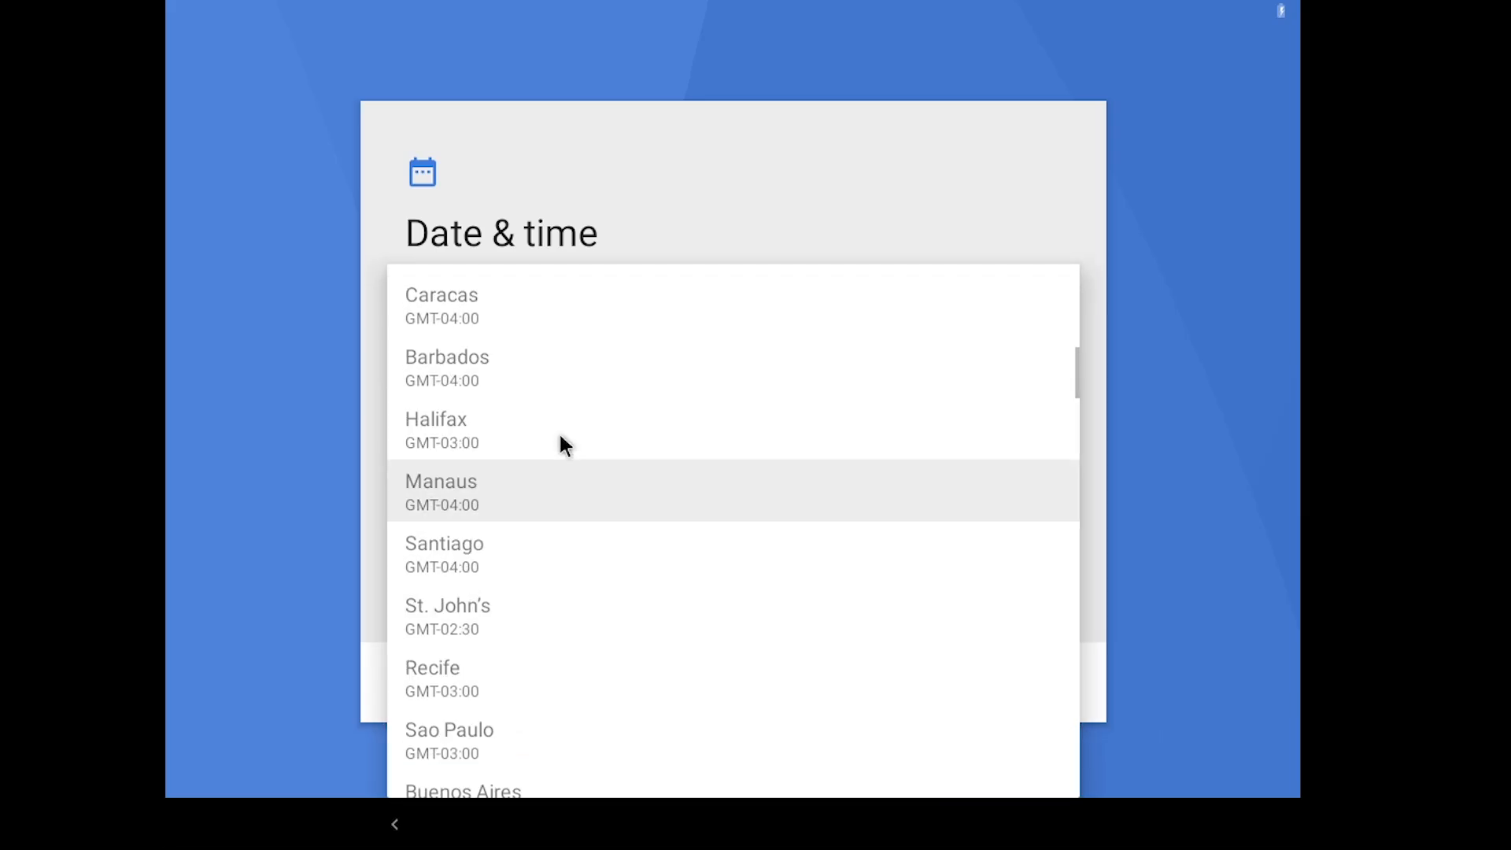
{"action": "scroll", "coordinate": [559, 436], "scroll_direction": "up", "scroll_amount": 1}
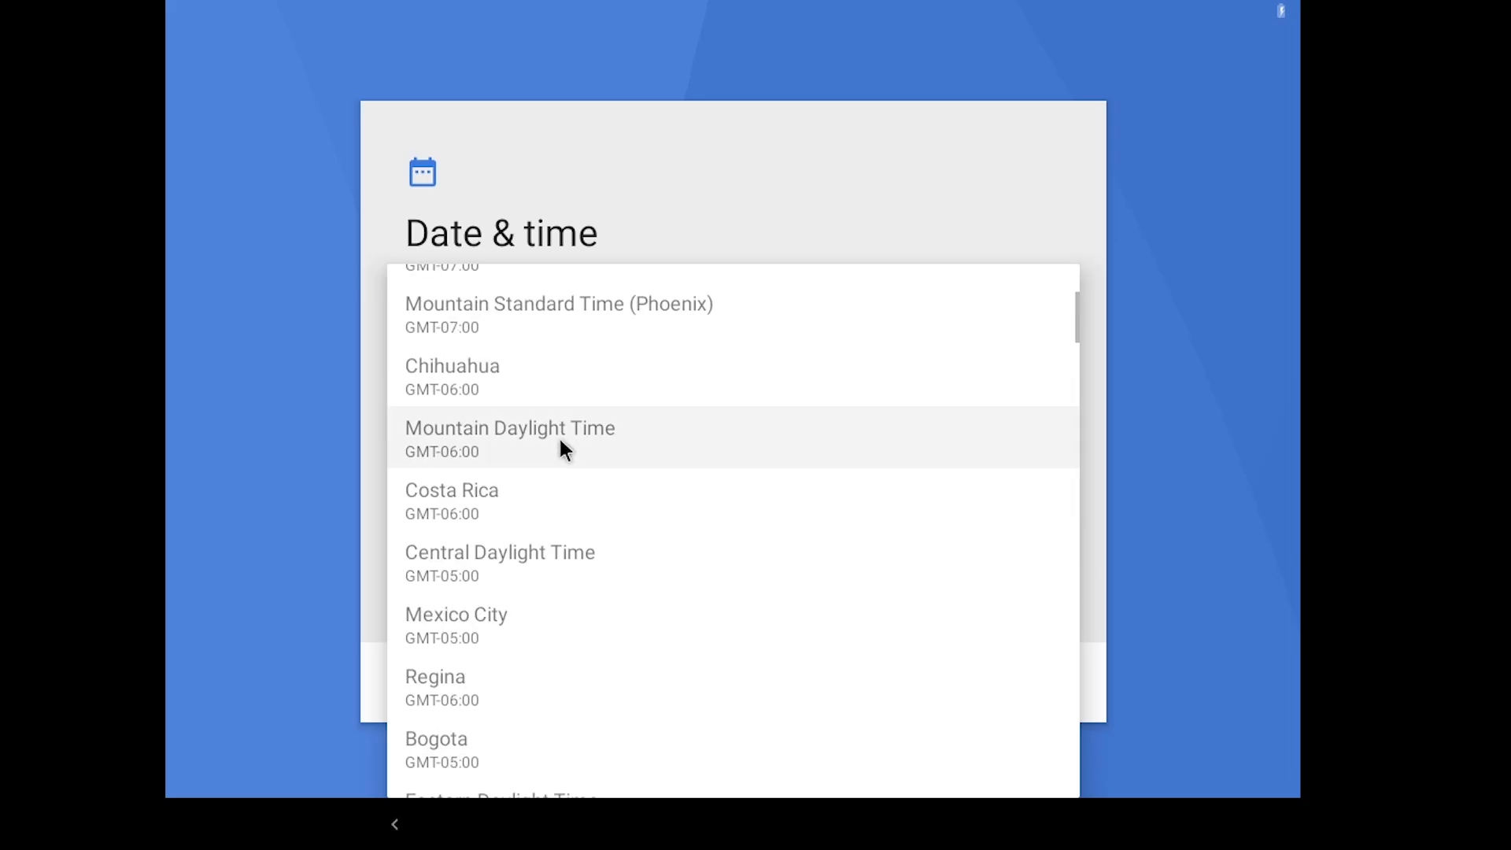
{"action": "scroll", "coordinate": [558, 436], "scroll_direction": "down", "scroll_amount": 5}
{"action": "scroll", "coordinate": [558, 443], "scroll_direction": "down", "scroll_amount": 3}
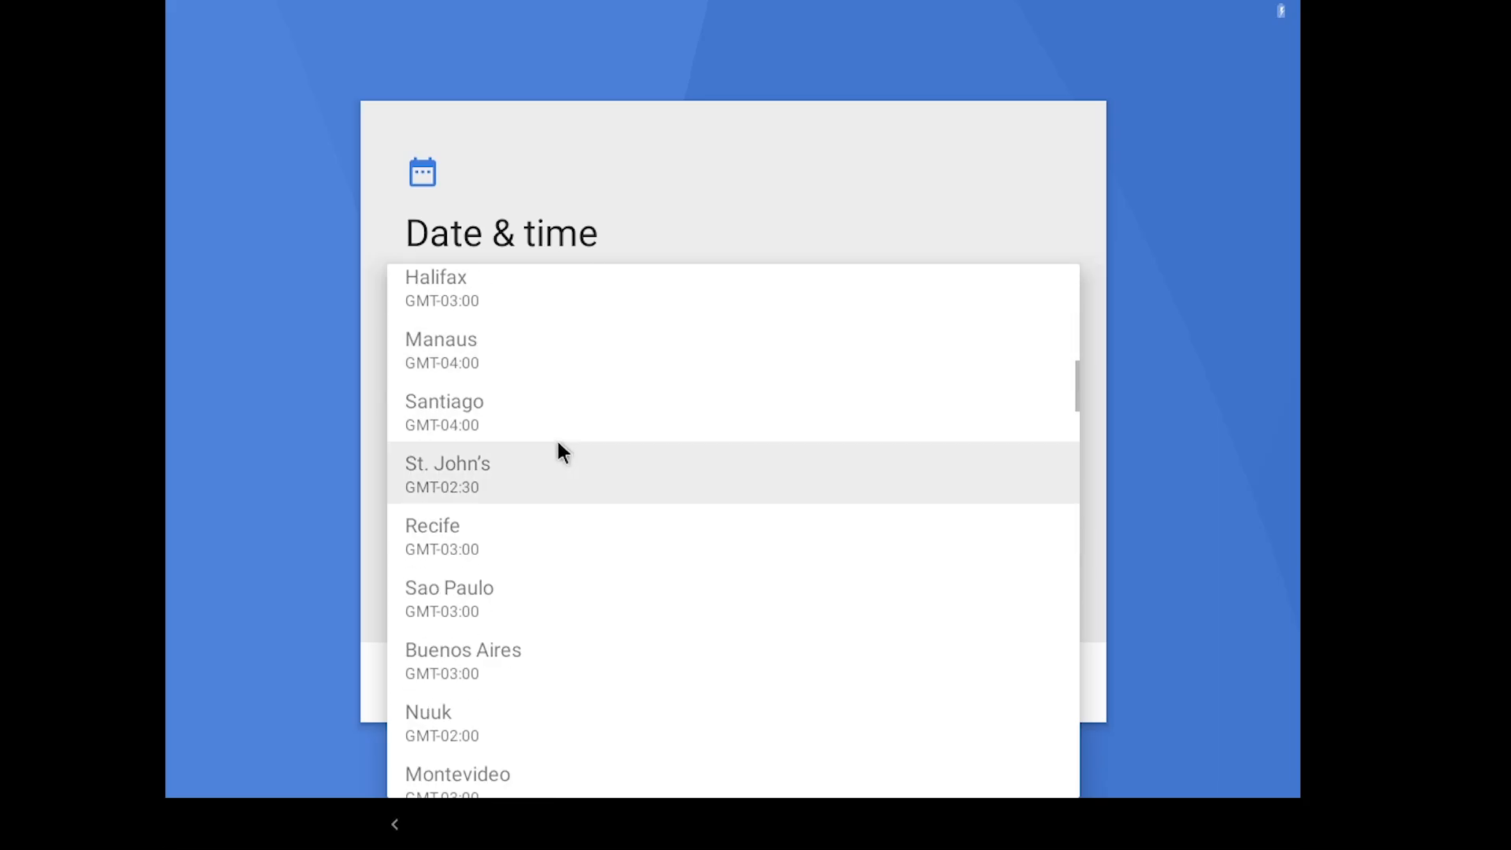
{"action": "scroll", "coordinate": [557, 443], "scroll_direction": "up", "scroll_amount": 10}
{"action": "scroll", "coordinate": [556, 445], "scroll_direction": "down", "scroll_amount": 2}
{"action": "scroll", "coordinate": [556, 446], "scroll_direction": "down", "scroll_amount": 6}
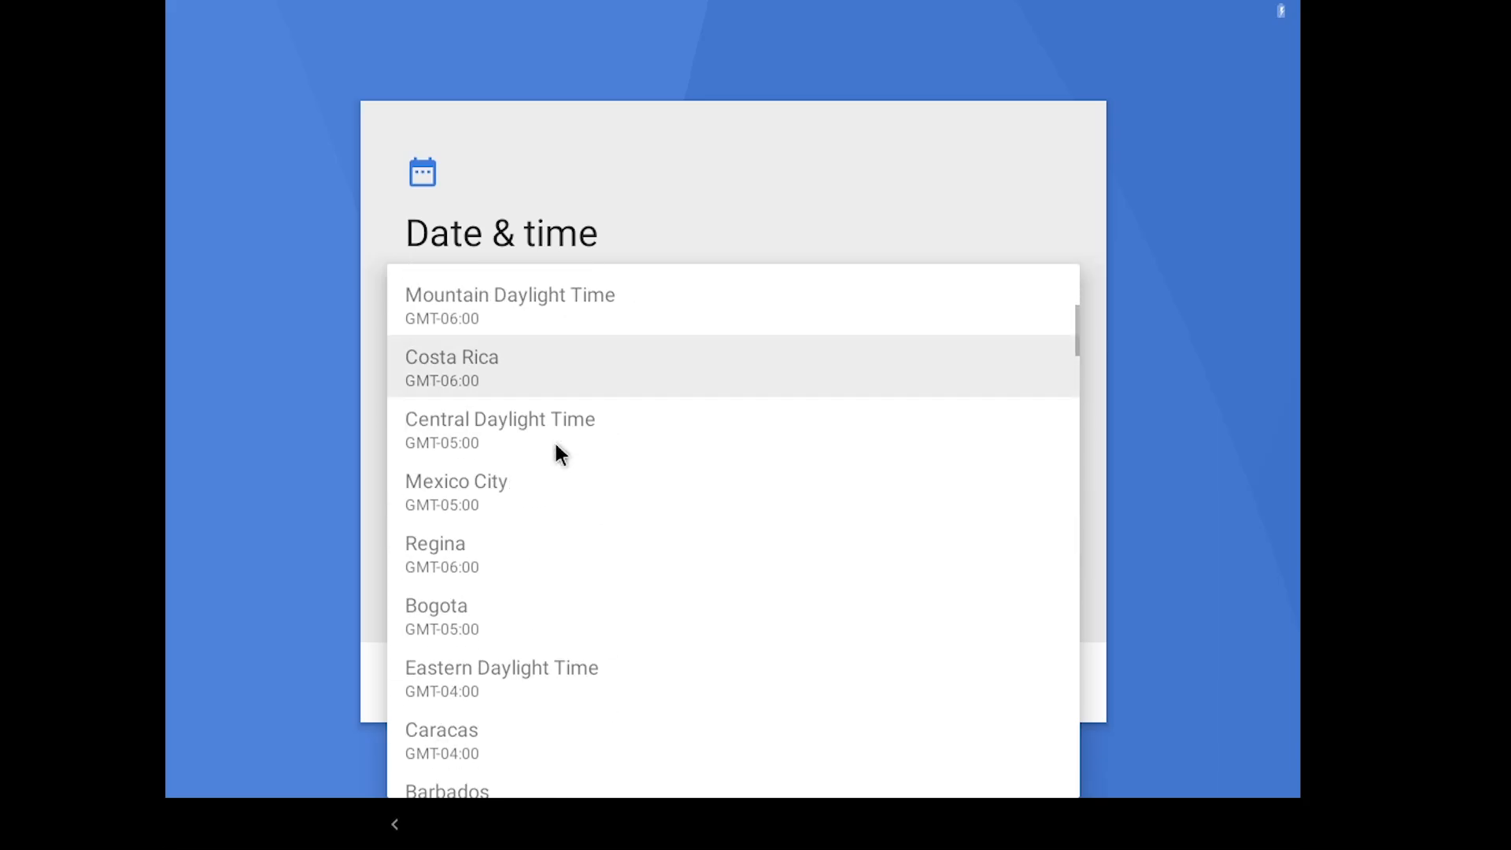
{"action": "left_click", "coordinate": [1164, 546]}
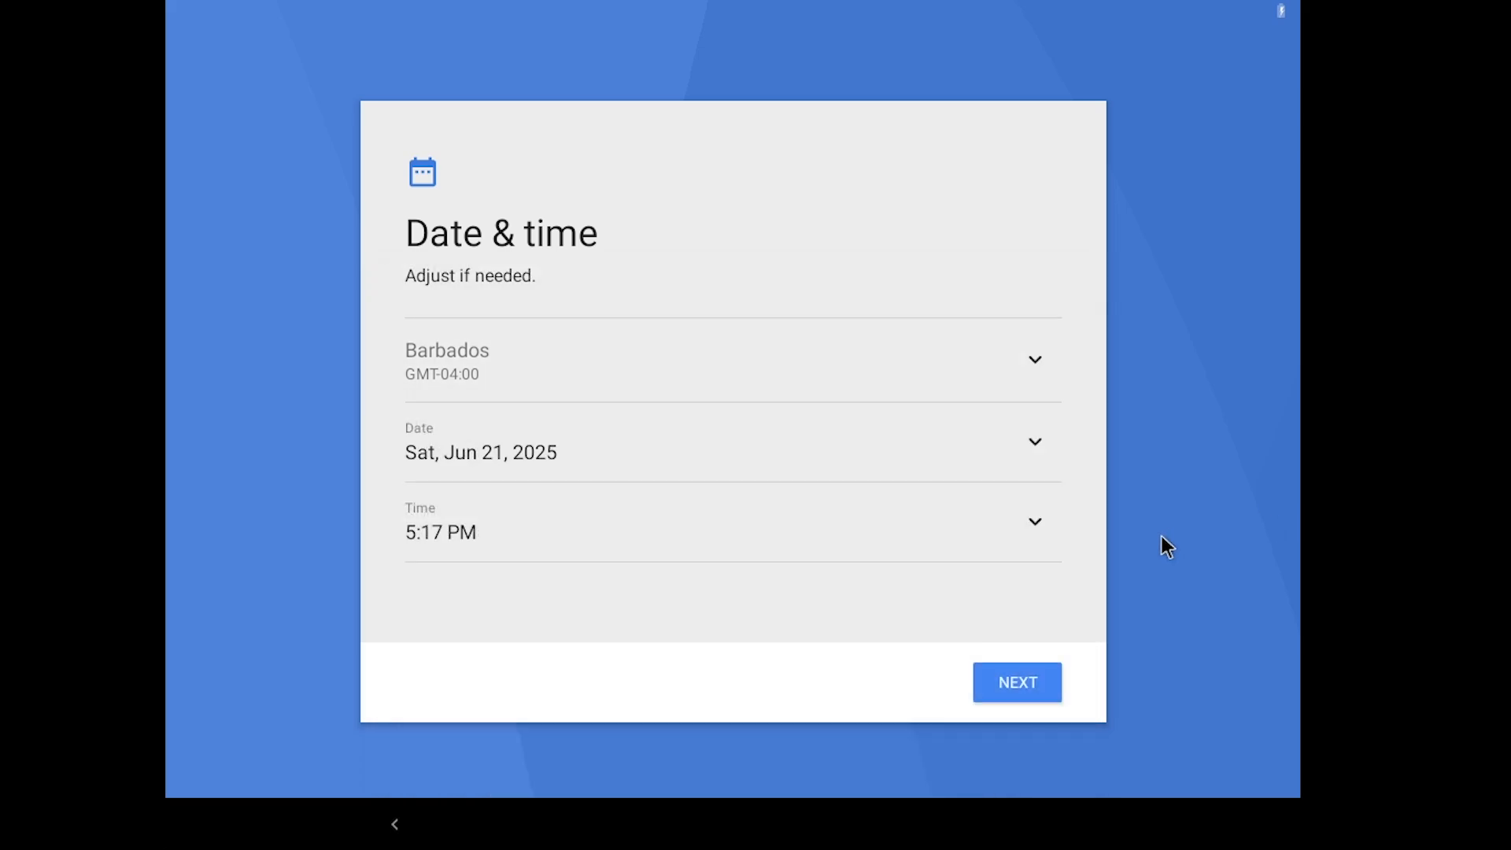
View the date picker, cancel it without changing the date and continue to Google Services
{"action": "left_click", "coordinate": [498, 461]}
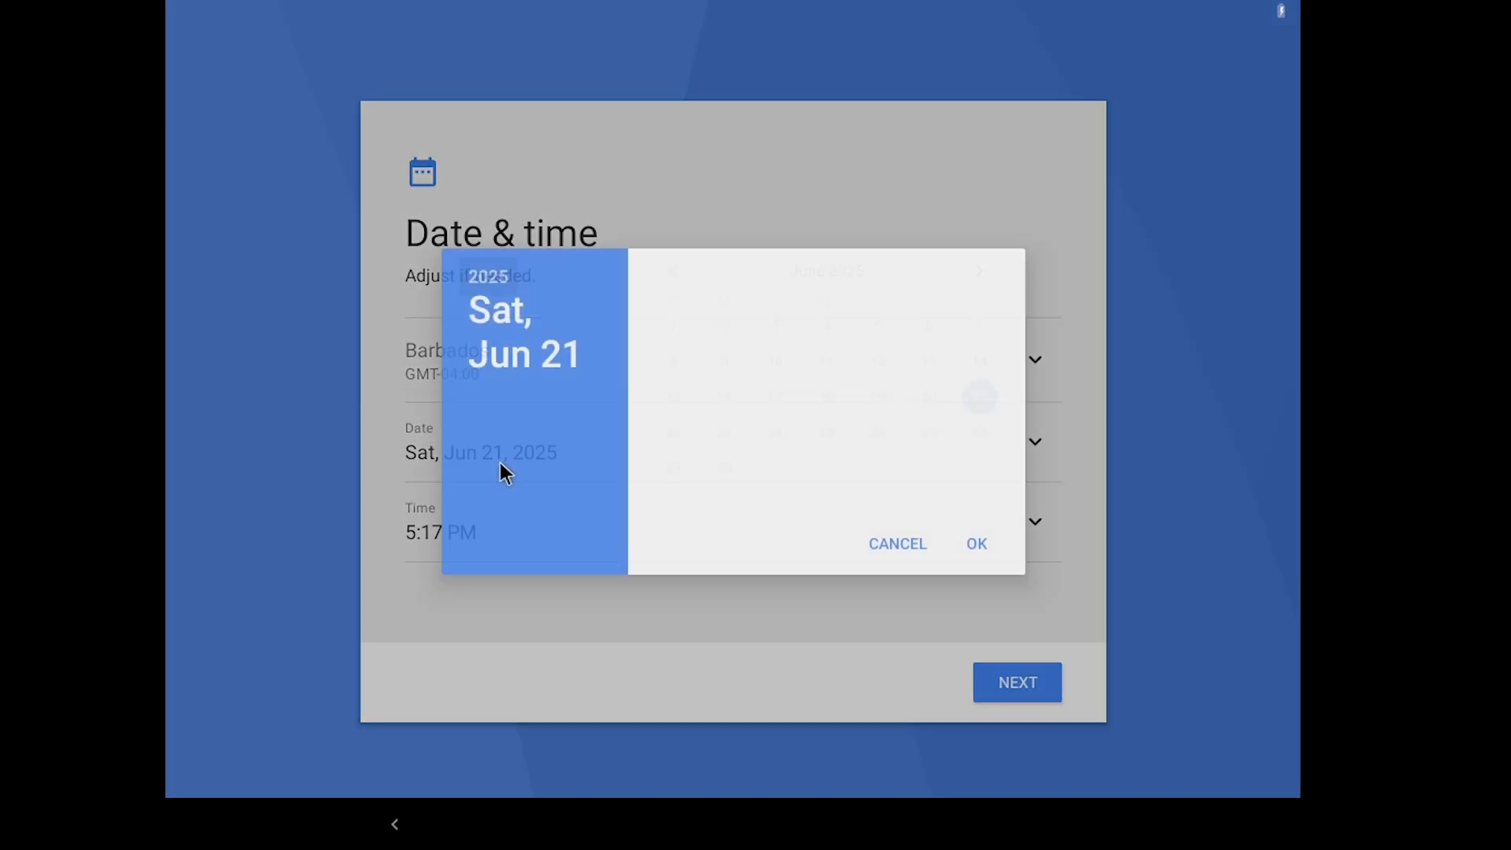
{"action": "left_click", "coordinate": [894, 548]}
{"action": "left_click", "coordinate": [1005, 691]}
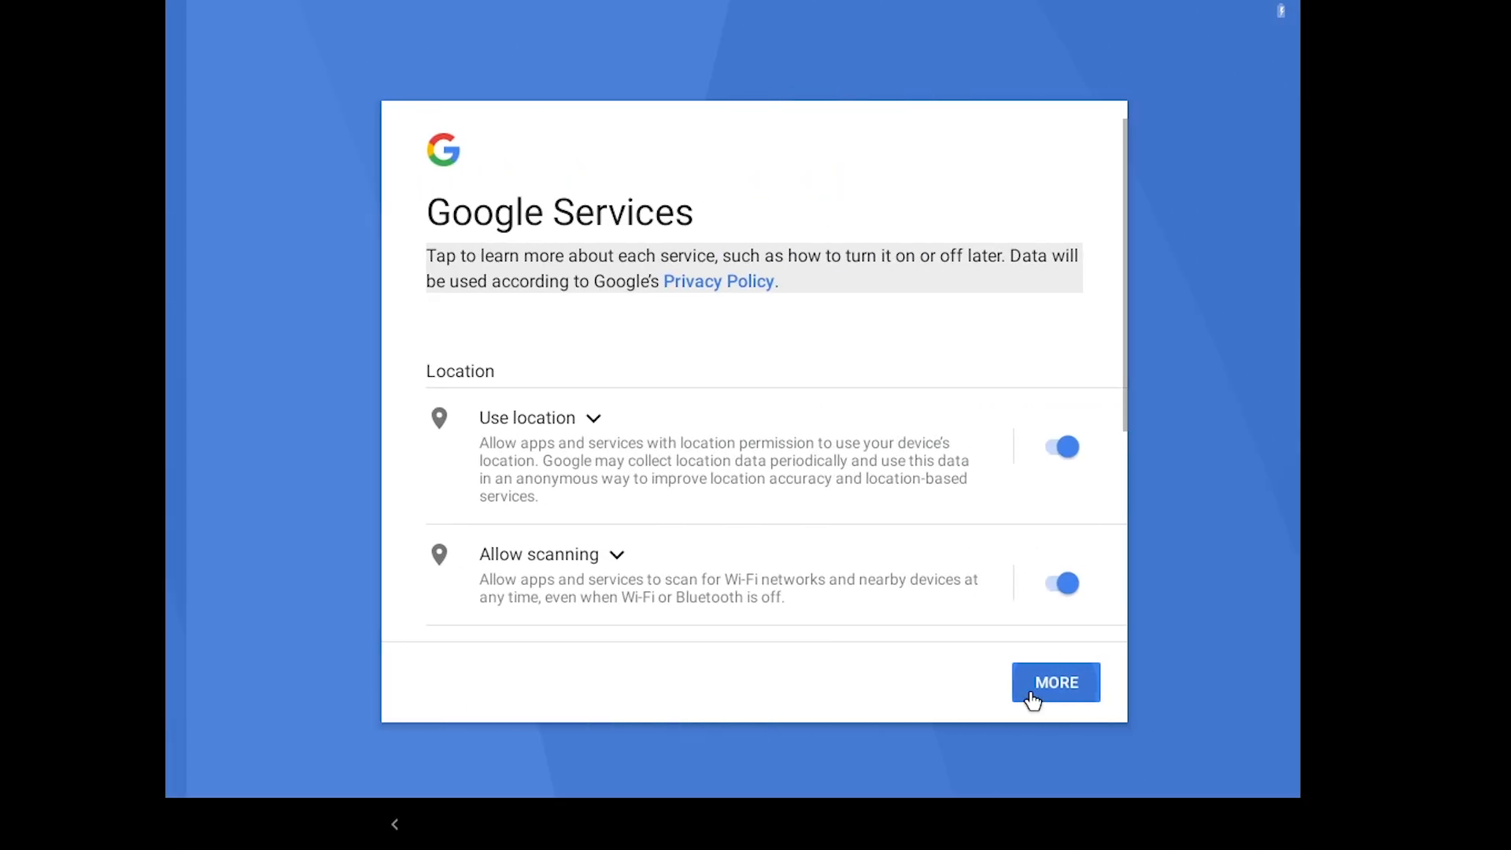
Turn off Use location and Send usage and diagnostic data on the Google Services page
{"action": "left_click", "coordinate": [1027, 696]}
{"action": "scroll", "coordinate": [702, 352], "scroll_direction": "up", "scroll_amount": 6}
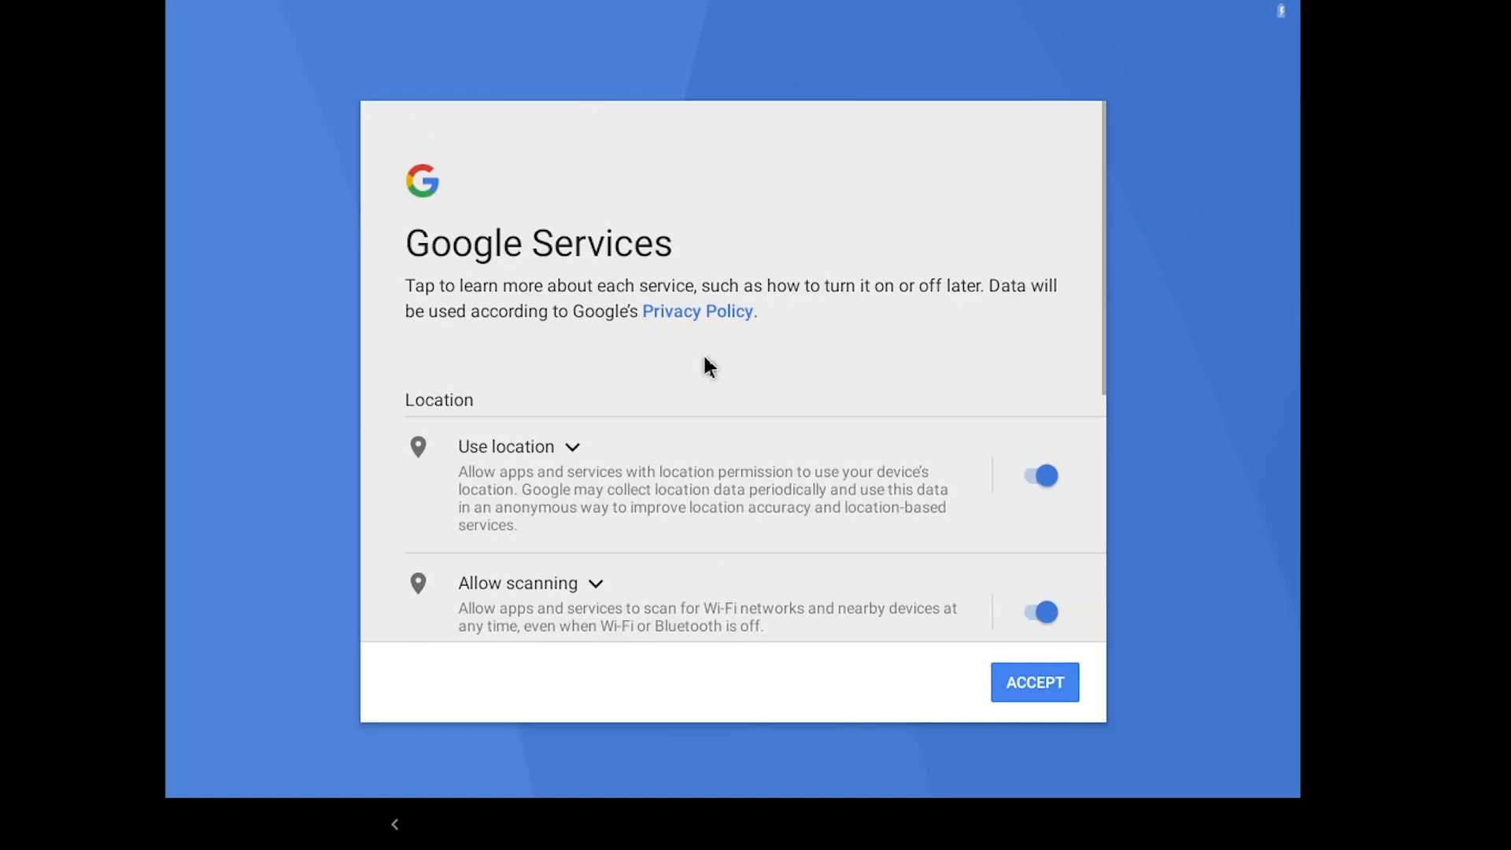
{"action": "scroll", "coordinate": [641, 417], "scroll_direction": "down", "scroll_amount": 2}
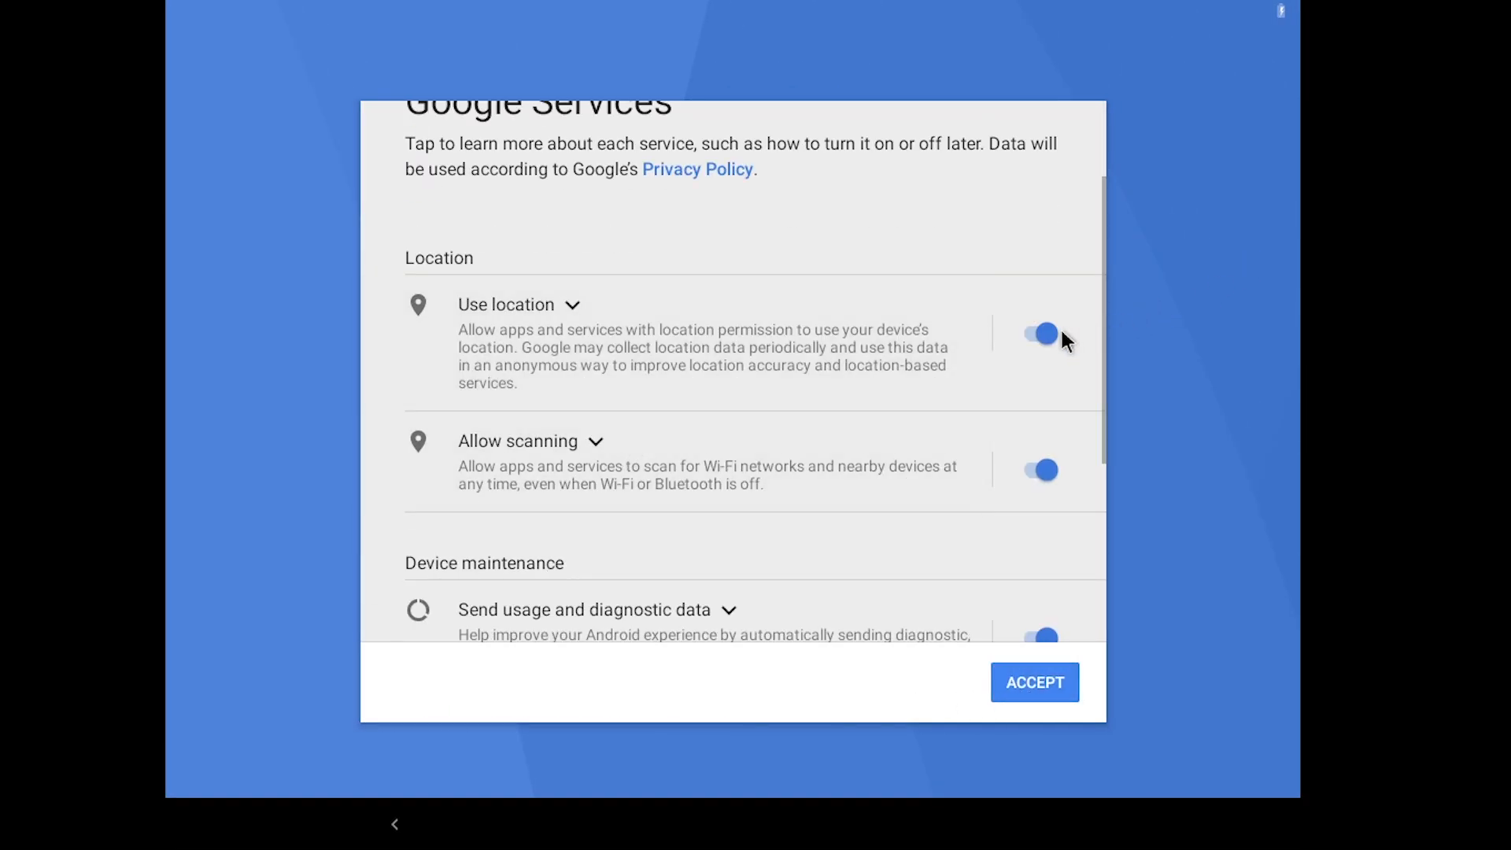
{"action": "left_click", "coordinate": [1035, 338]}
{"action": "left_click", "coordinate": [1033, 338]}
{"action": "left_click", "coordinate": [1031, 340]}
{"action": "scroll", "coordinate": [1019, 393], "scroll_direction": "down", "scroll_amount": 4}
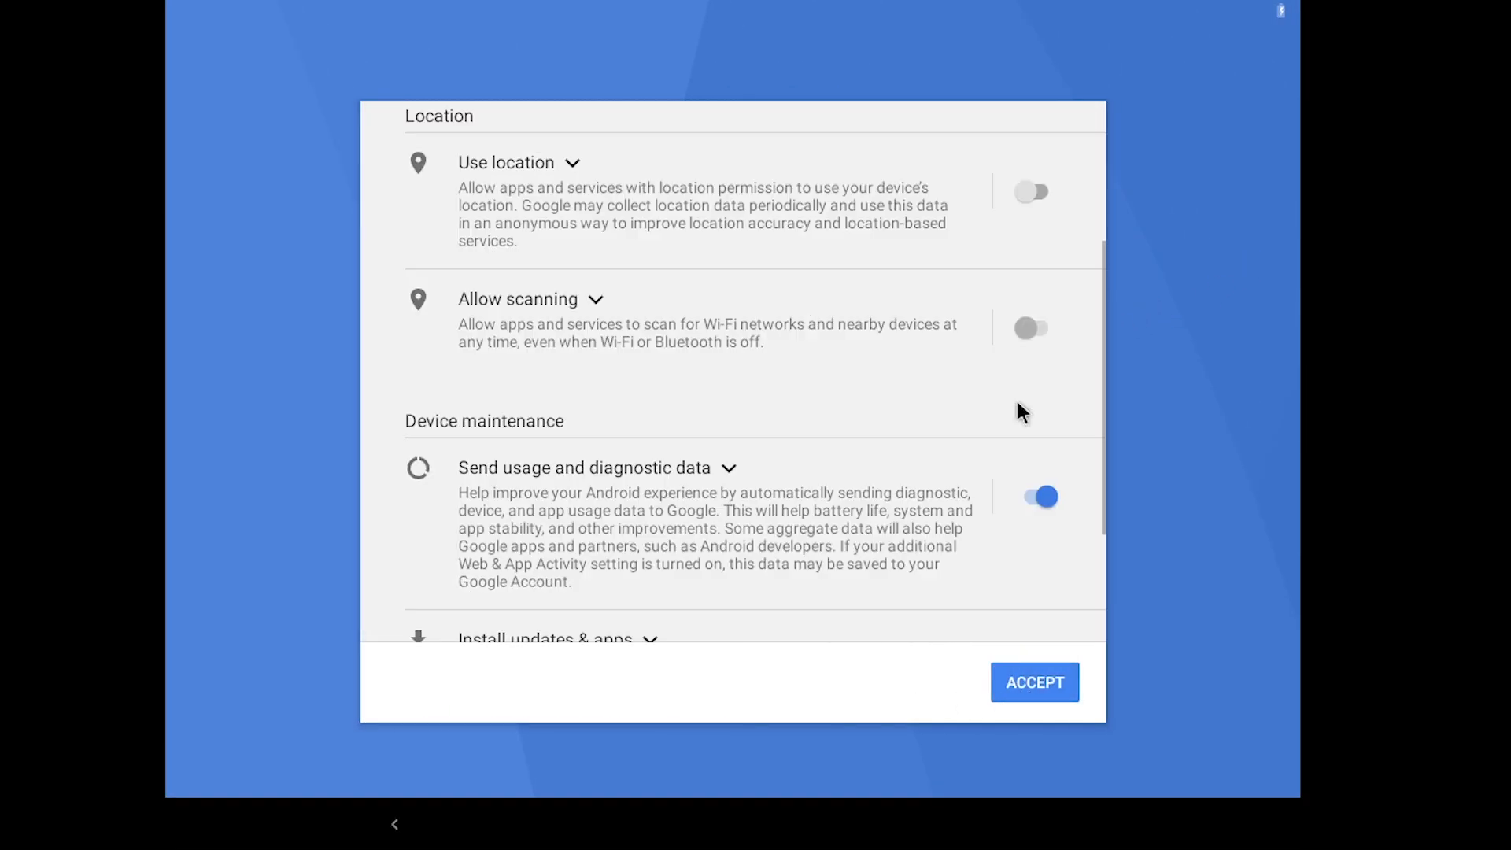
{"action": "left_click", "coordinate": [1038, 359]}
{"action": "scroll", "coordinate": [1038, 432], "scroll_direction": "down", "scroll_amount": 1}
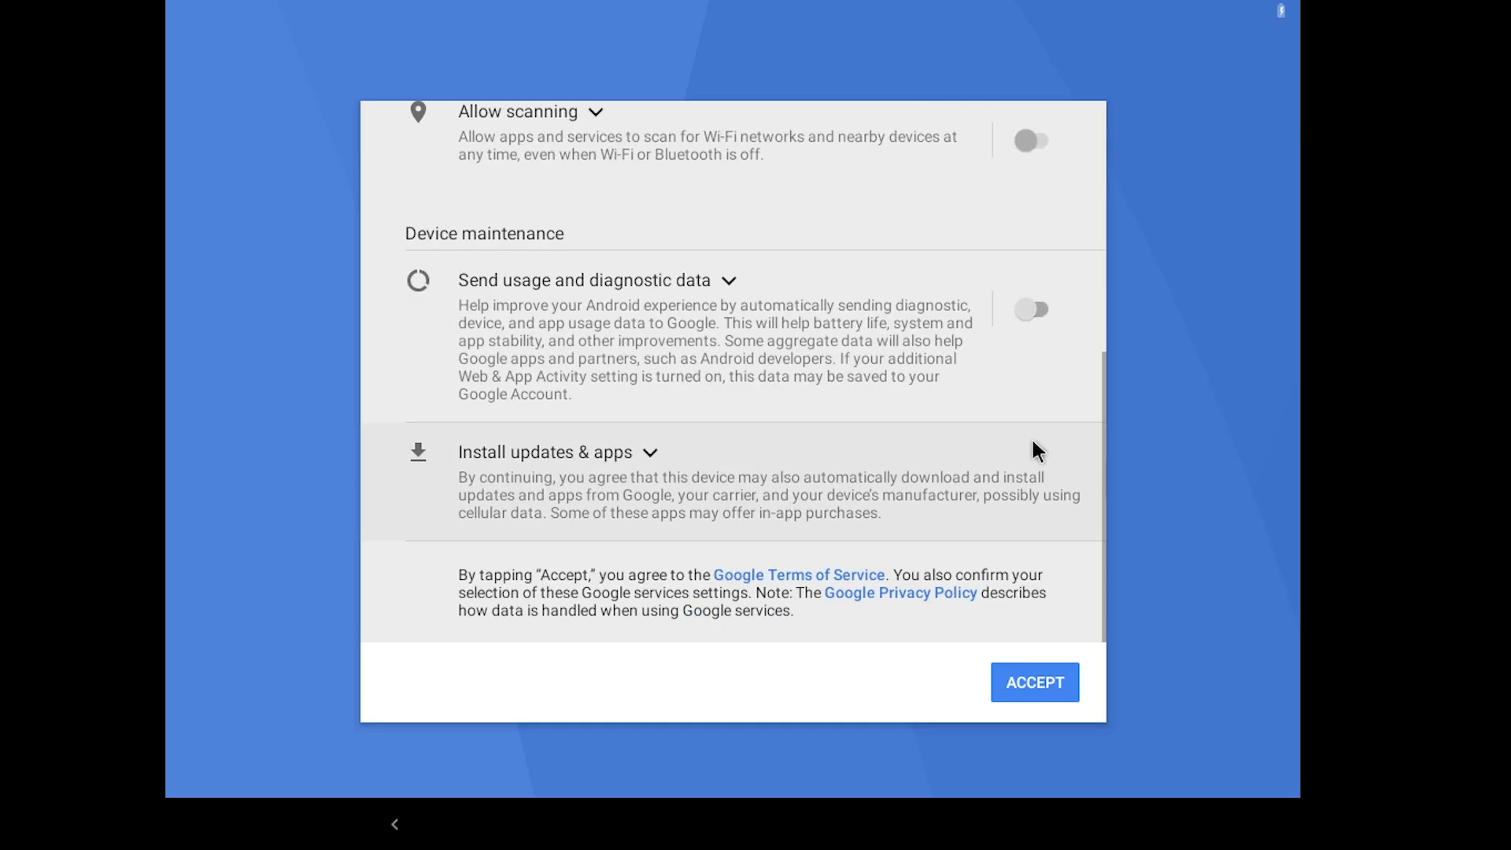
Expand the Install updates & apps details and accept the Google Services settings
{"action": "left_click", "coordinate": [636, 481]}
{"action": "scroll", "coordinate": [666, 480], "scroll_direction": "down", "scroll_amount": 1}
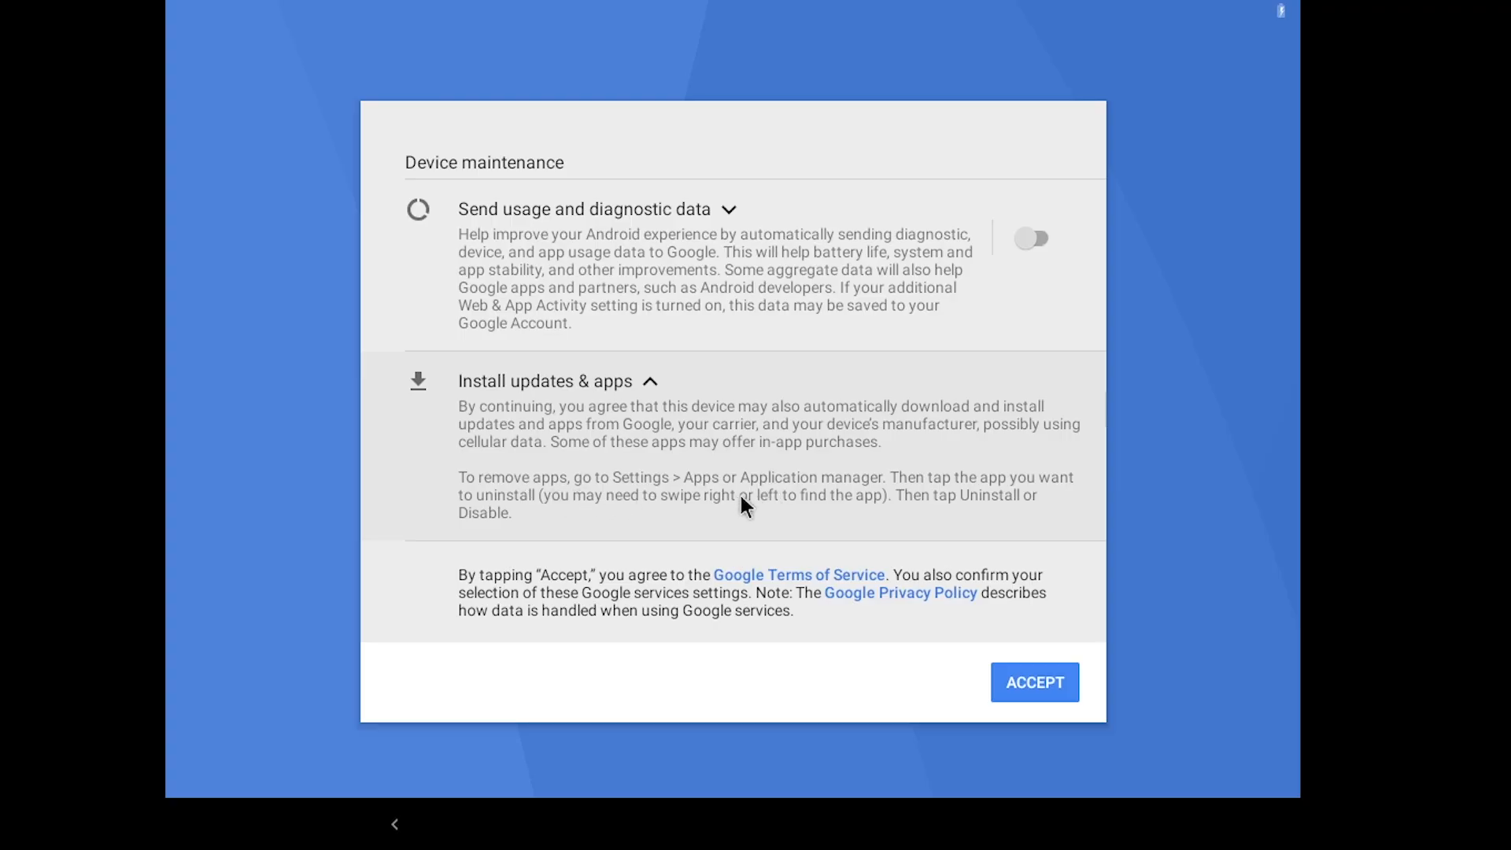
{"action": "left_click", "coordinate": [1015, 681]}
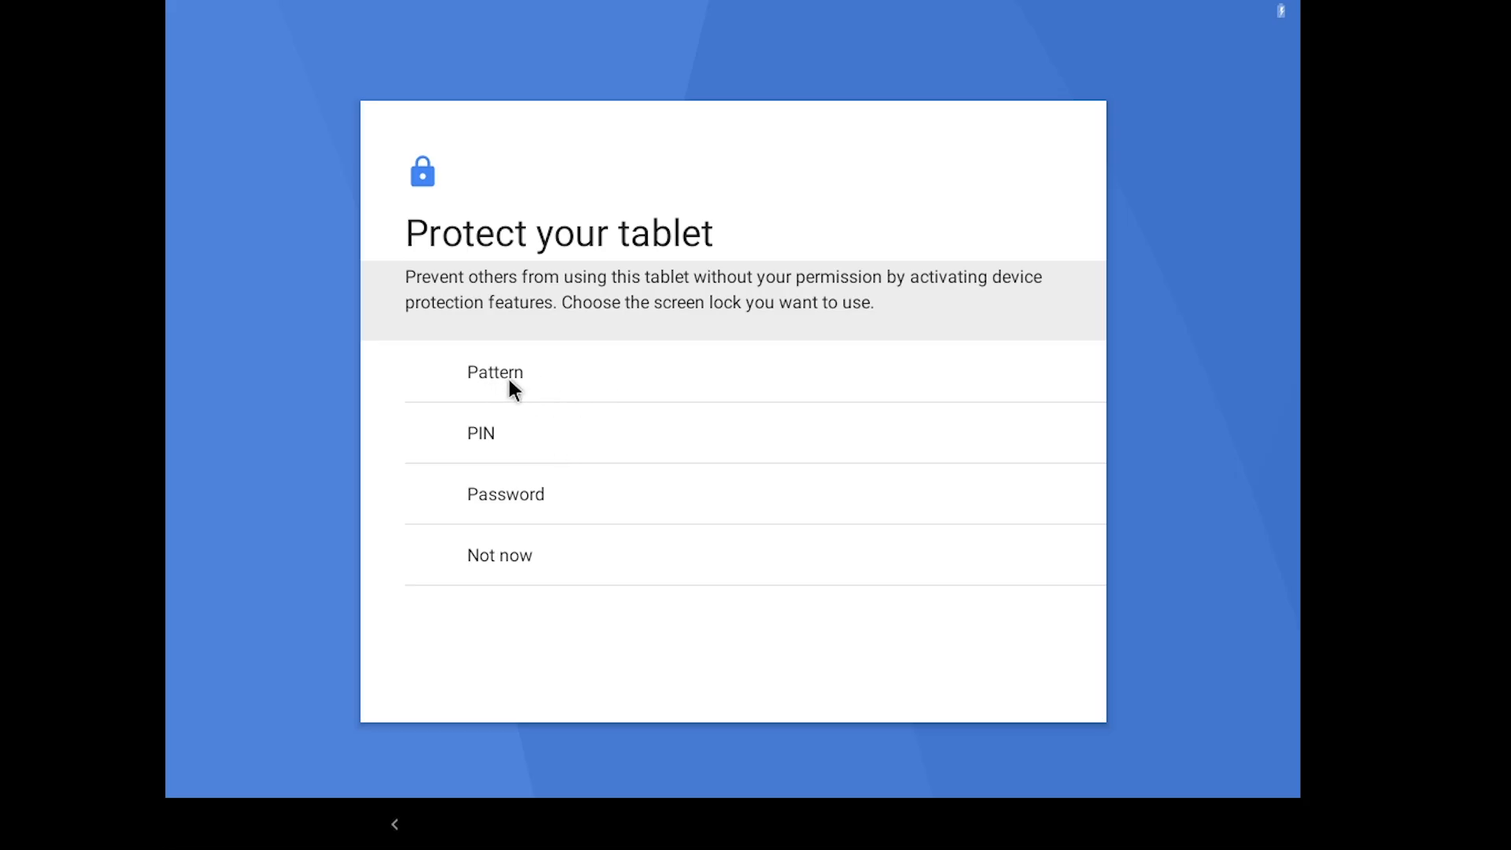
Try out the Pattern screen lock by drawing an unlock pattern, but skip the screen lock setup anyway
{"action": "left_click", "coordinate": [533, 392]}
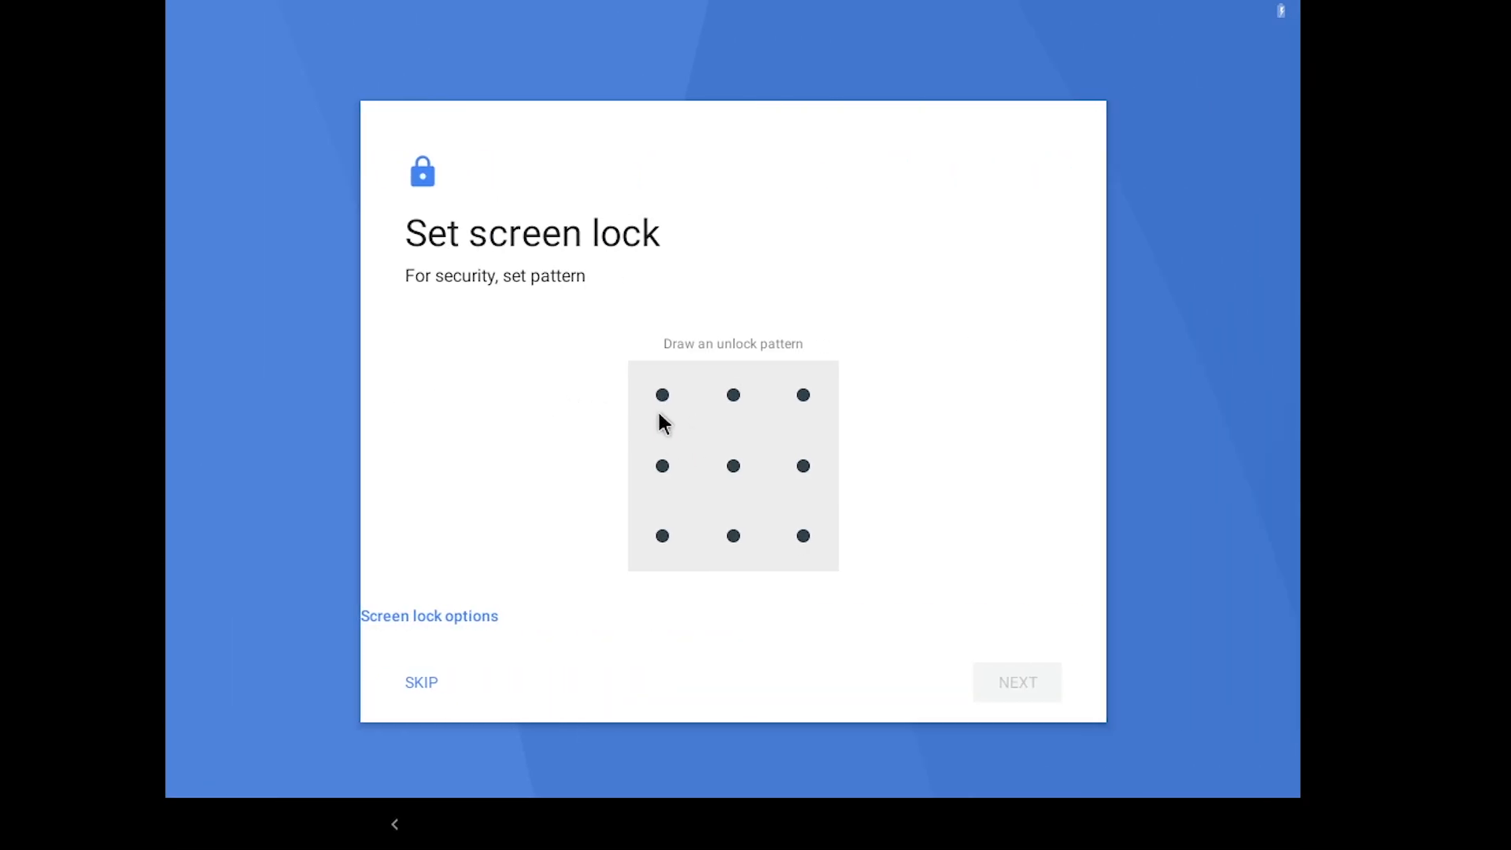
{"action": "left_click_drag", "start_coordinate": [658, 414], "coordinate": [653, 540]}
{"action": "left_click_drag", "start_coordinate": [794, 544], "coordinate": [811, 397]}
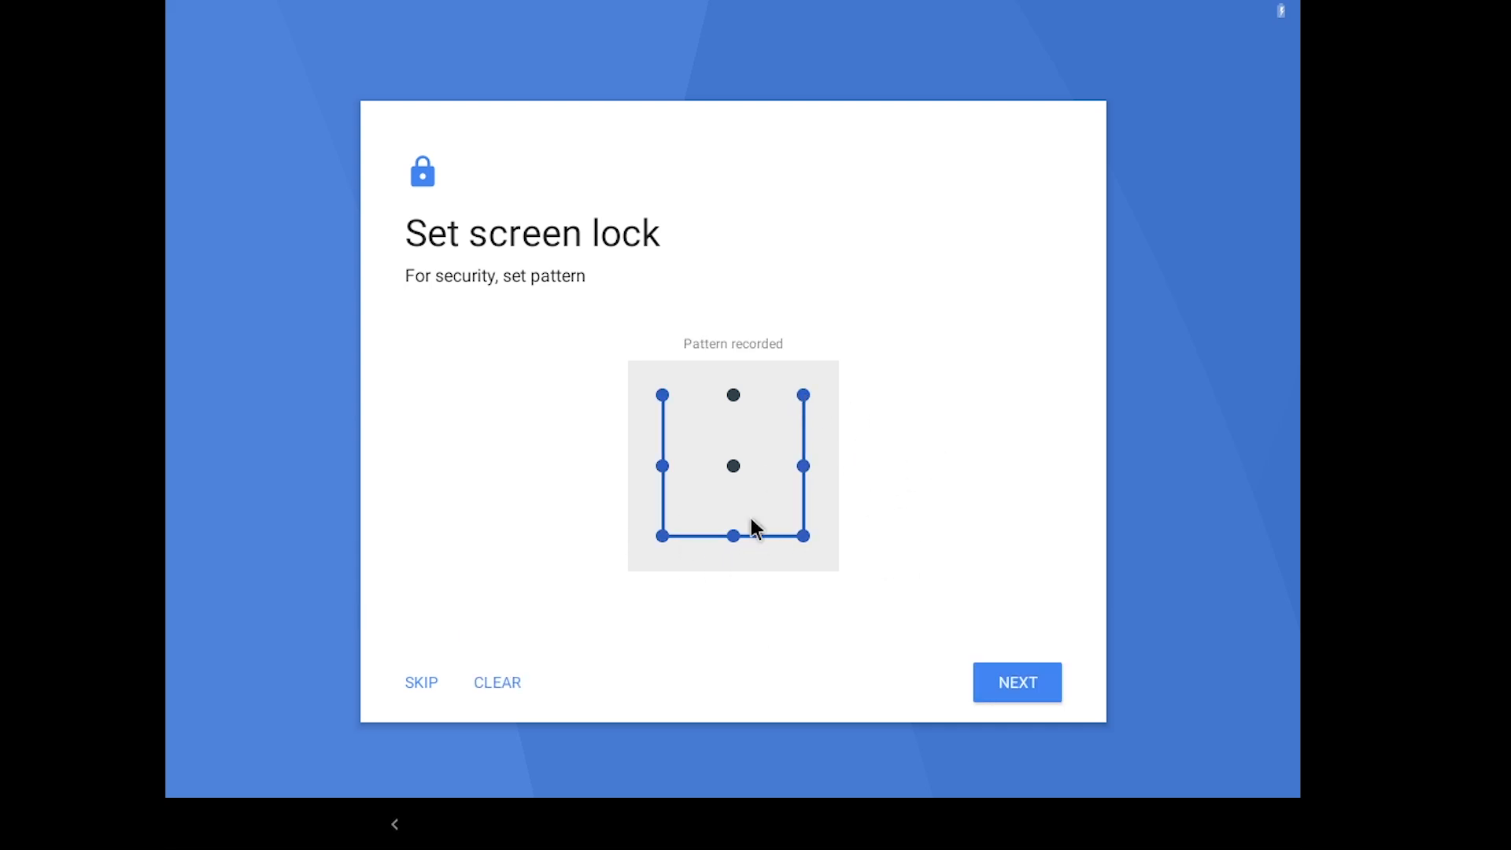
{"action": "left_click", "coordinate": [450, 685]}
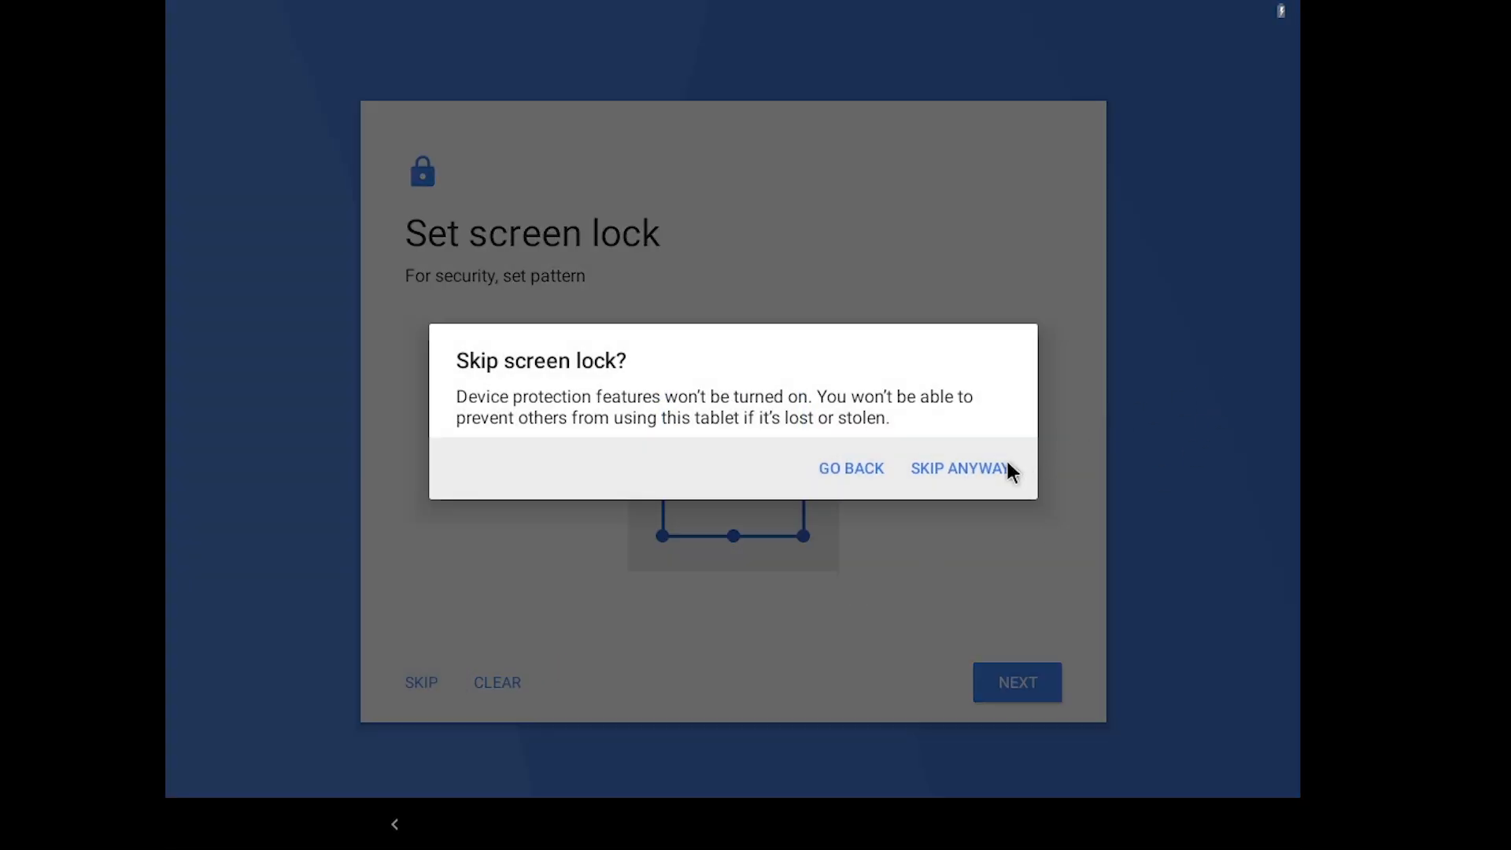
{"action": "left_click", "coordinate": [993, 476]}
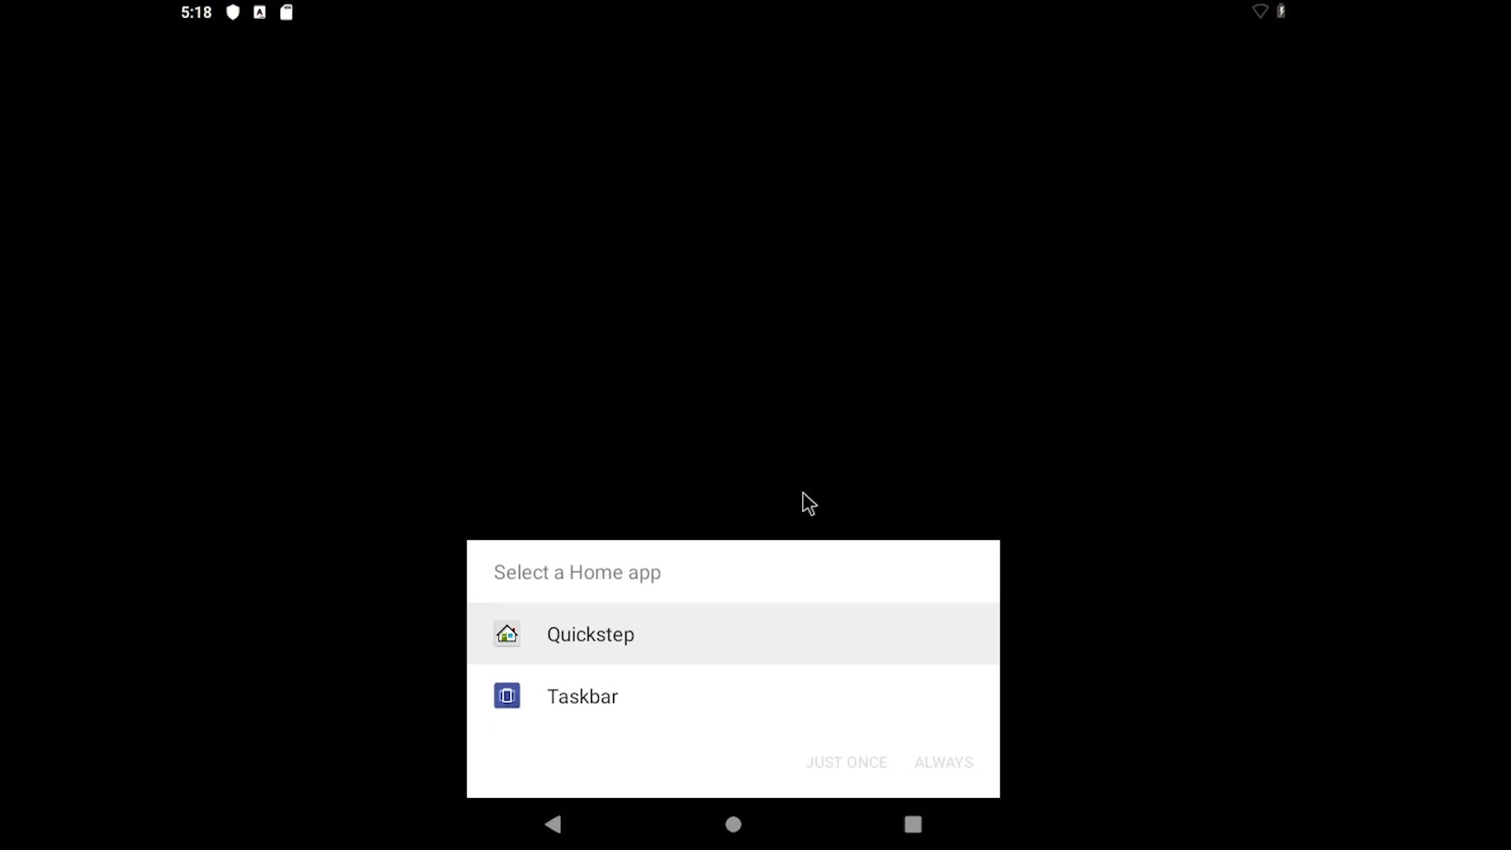
Select Quickstep as the Home app and use it just once
{"action": "left_click", "coordinate": [603, 691]}
{"action": "left_click", "coordinate": [620, 651]}
{"action": "left_click", "coordinate": [607, 698]}
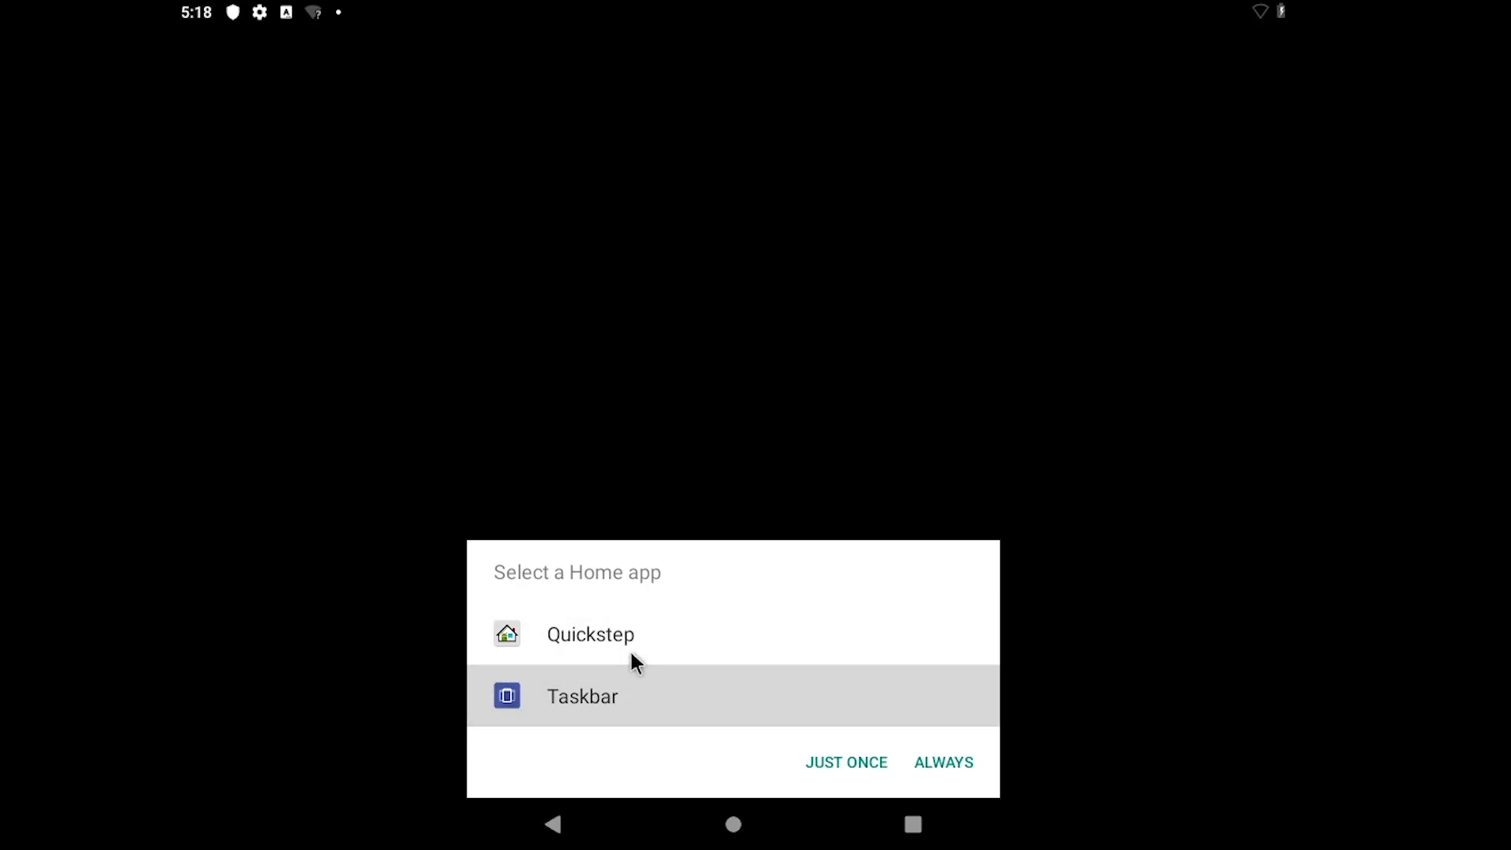
{"action": "left_click", "coordinate": [633, 653]}
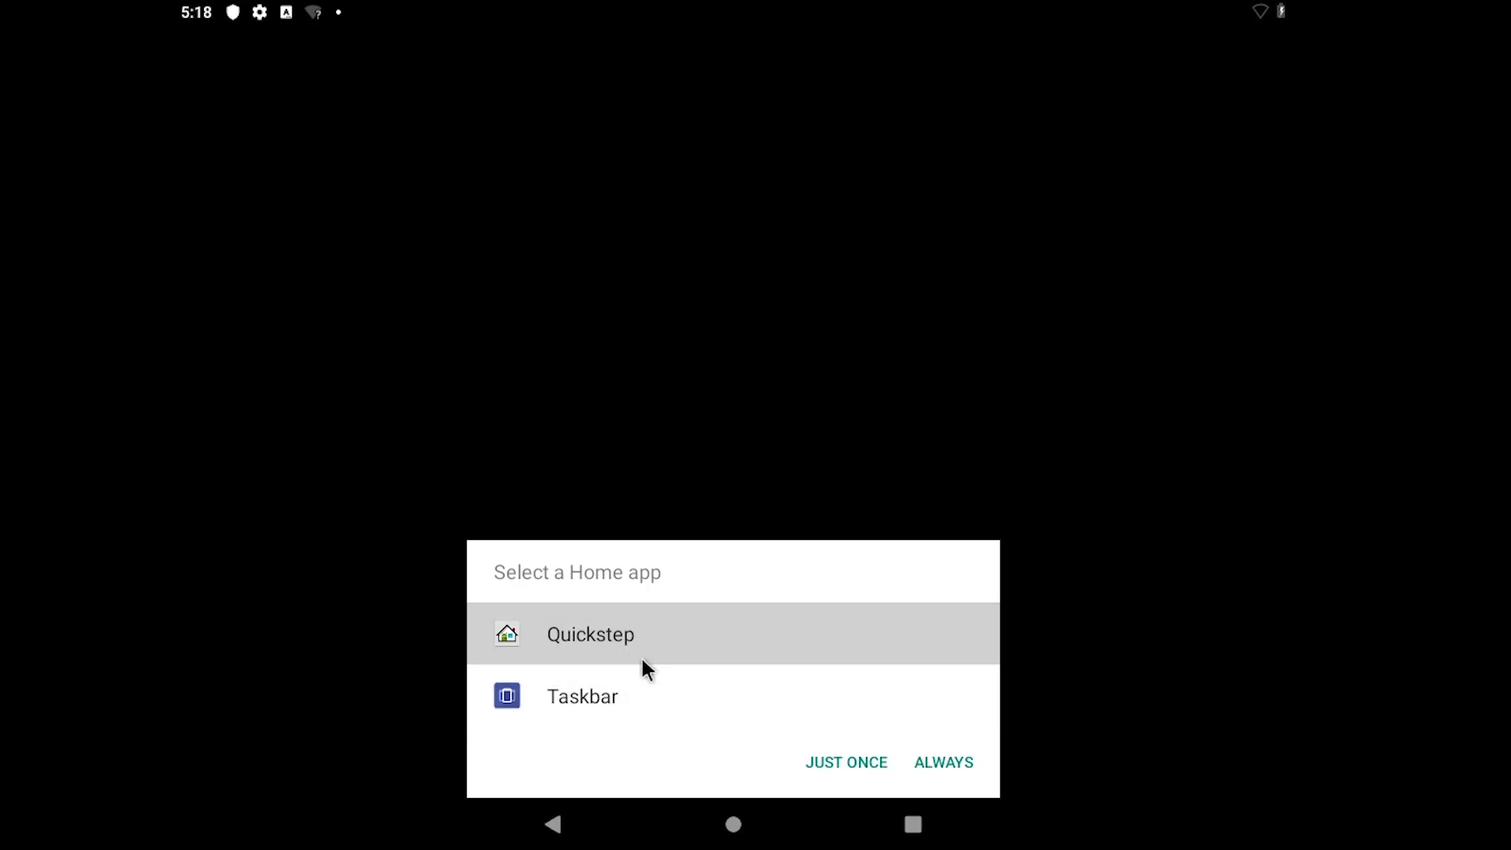
{"action": "left_click", "coordinate": [857, 763]}
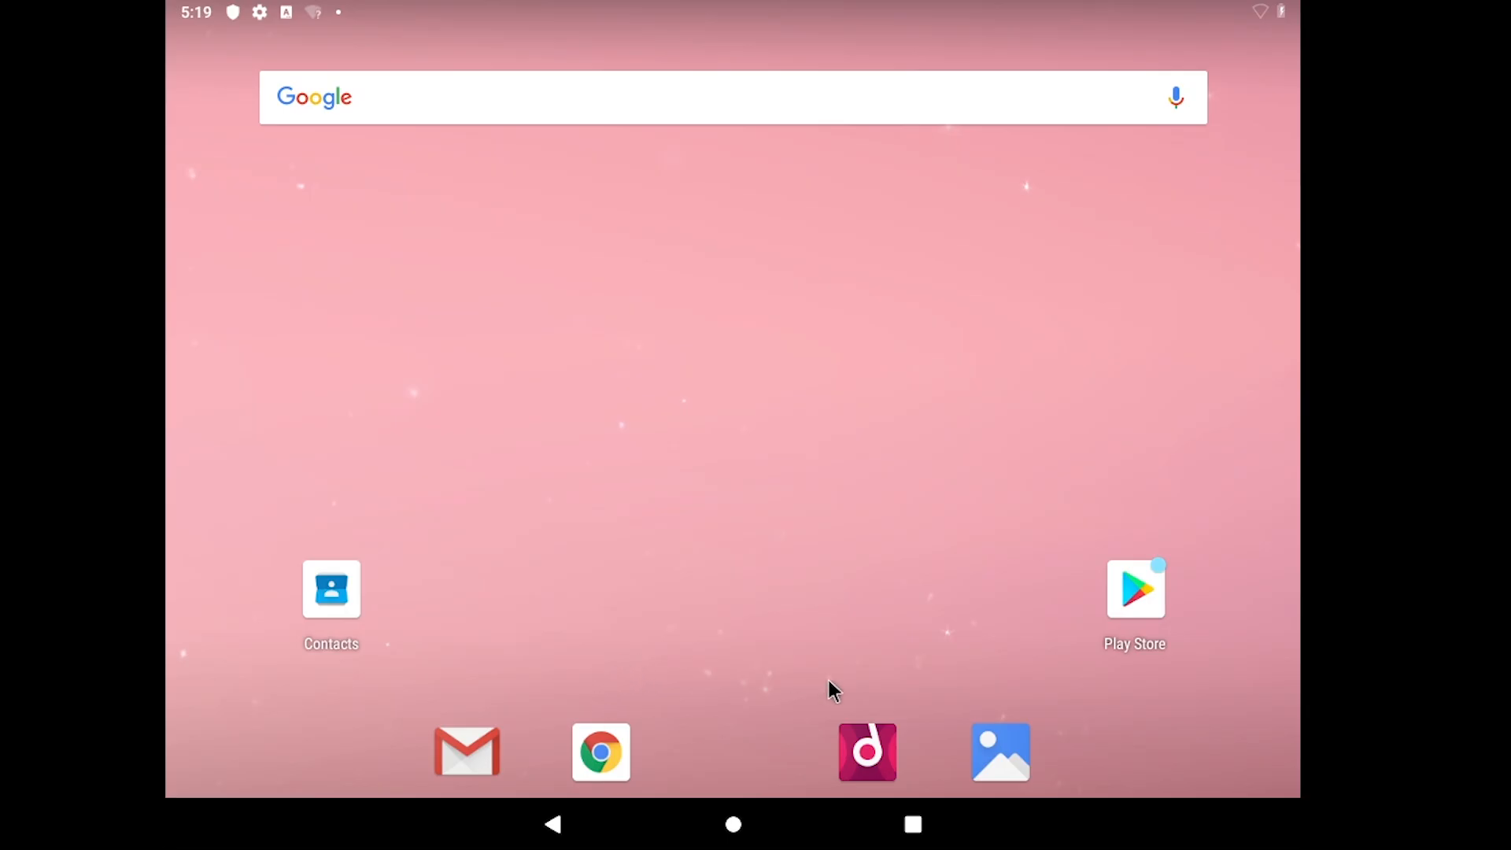
Launch Chrome from the full app list, accept its terms and decline signing in
{"action": "left_click_drag", "start_coordinate": [860, 539], "coordinate": [961, 12]}
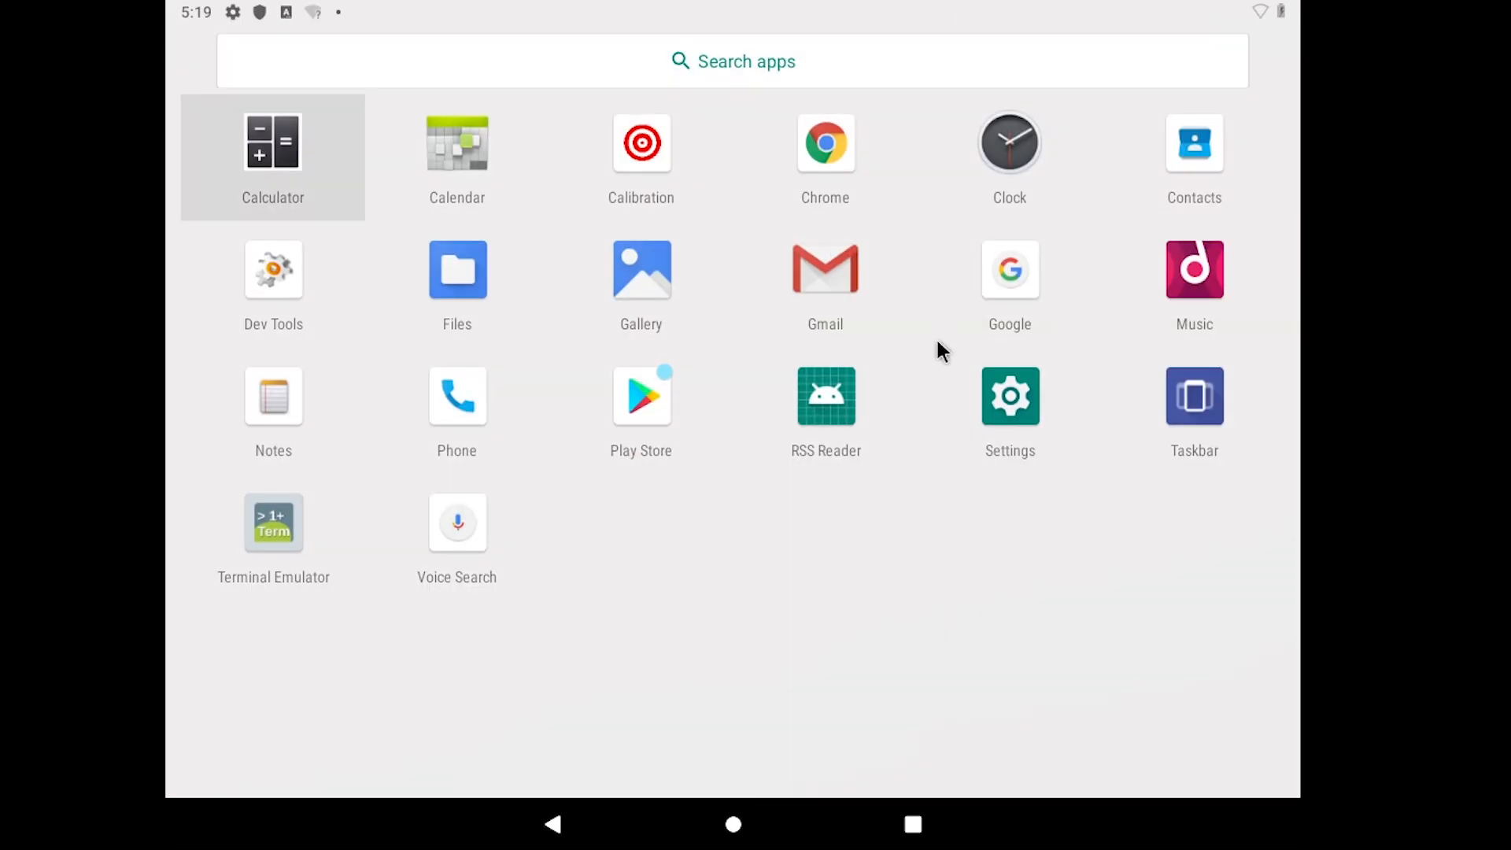
{"action": "left_click", "coordinate": [754, 76]}
{"action": "left_click_drag", "start_coordinate": [732, 389], "coordinate": [781, 208]}
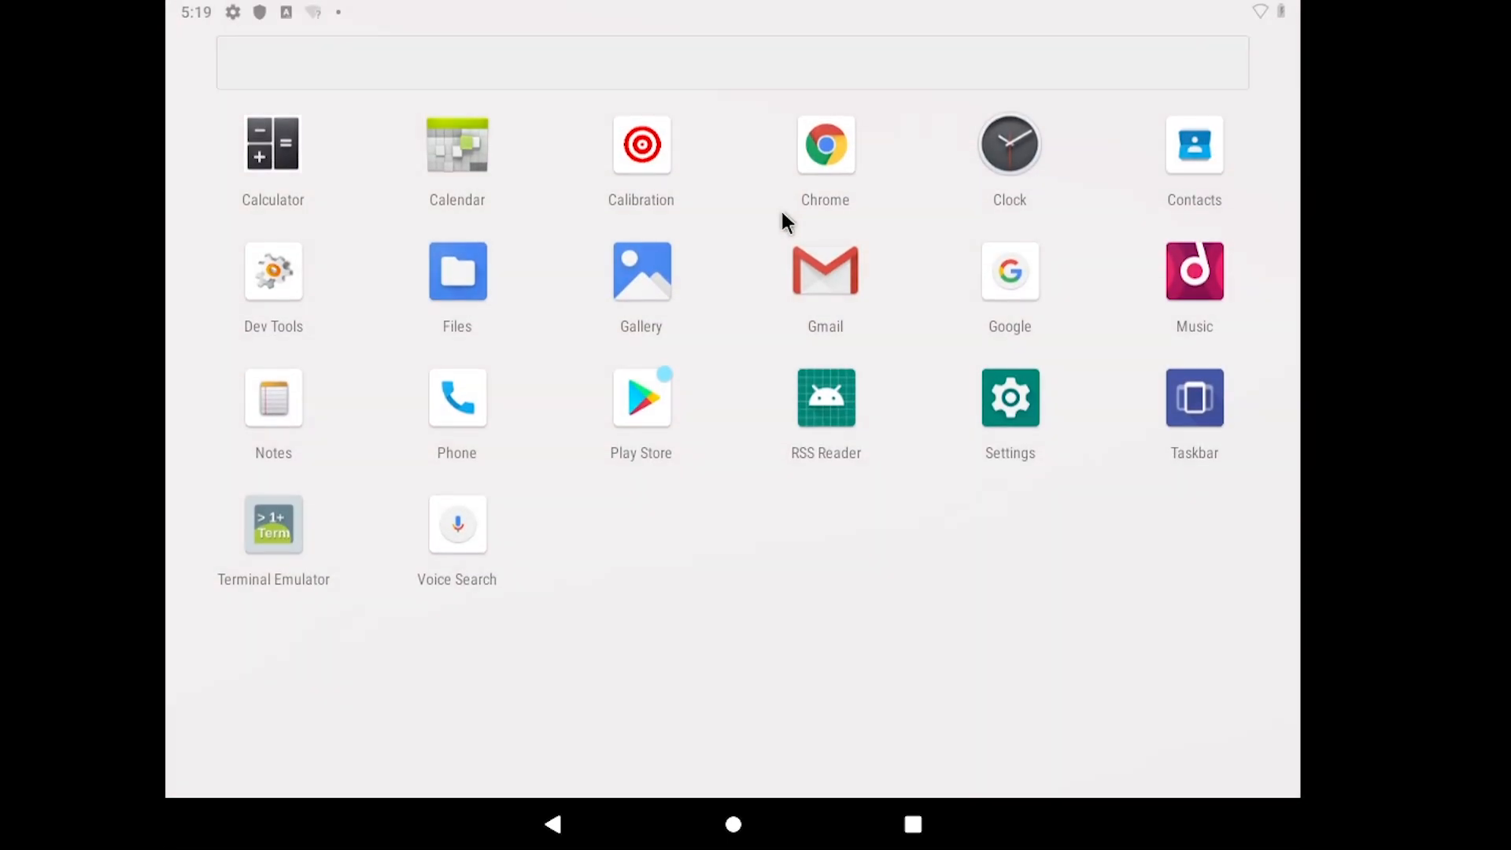
{"action": "left_click", "coordinate": [809, 158]}
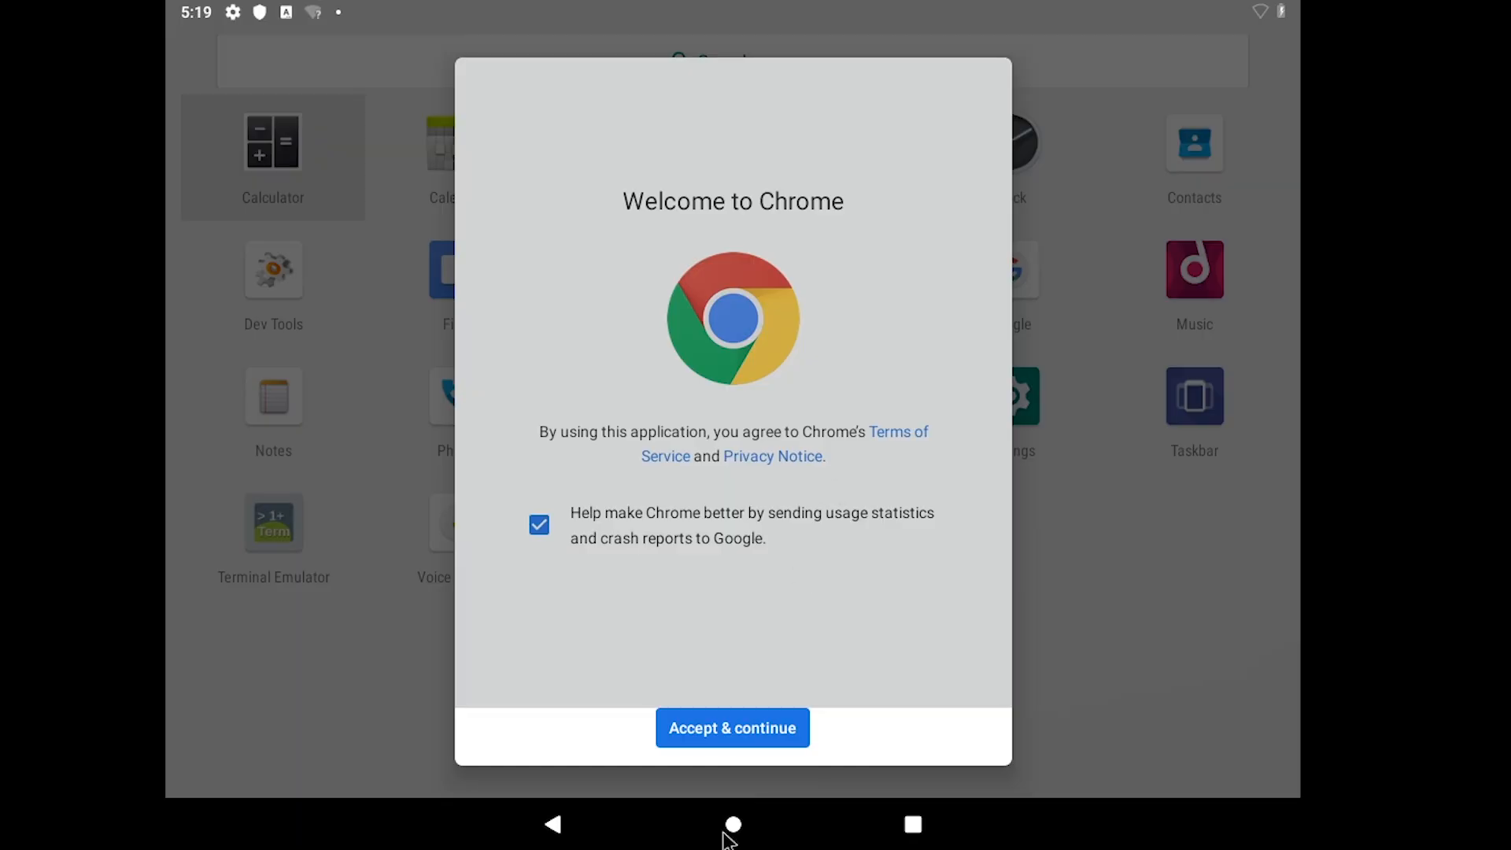
{"action": "left_click", "coordinate": [744, 742]}
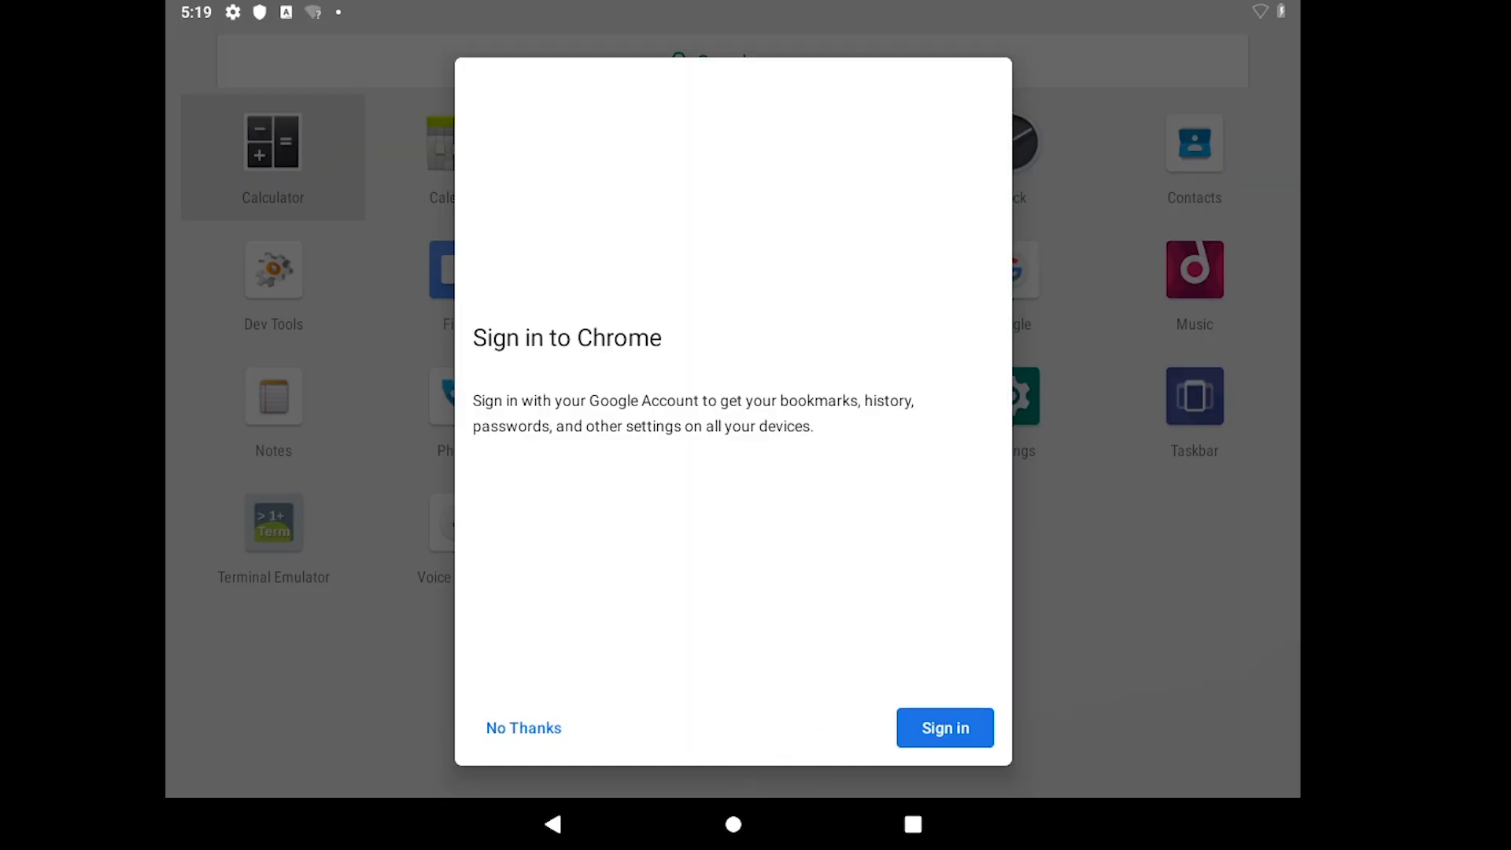
{"action": "left_click", "coordinate": [527, 728]}
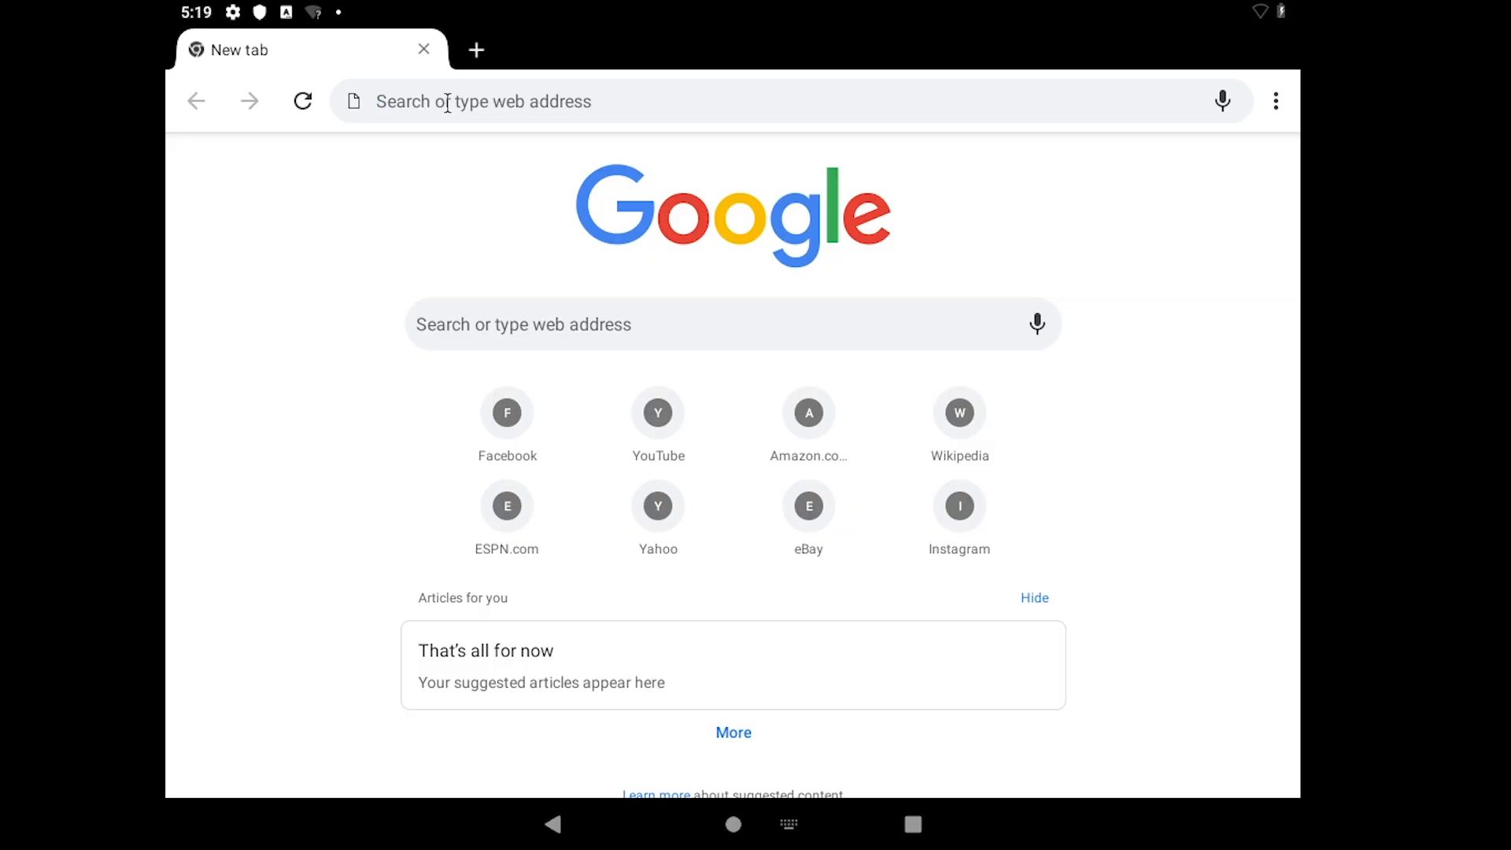
Try to load archive.org in Chrome
{"action": "left_click", "coordinate": [447, 101]}
{"action": "type", "text": "archive."}
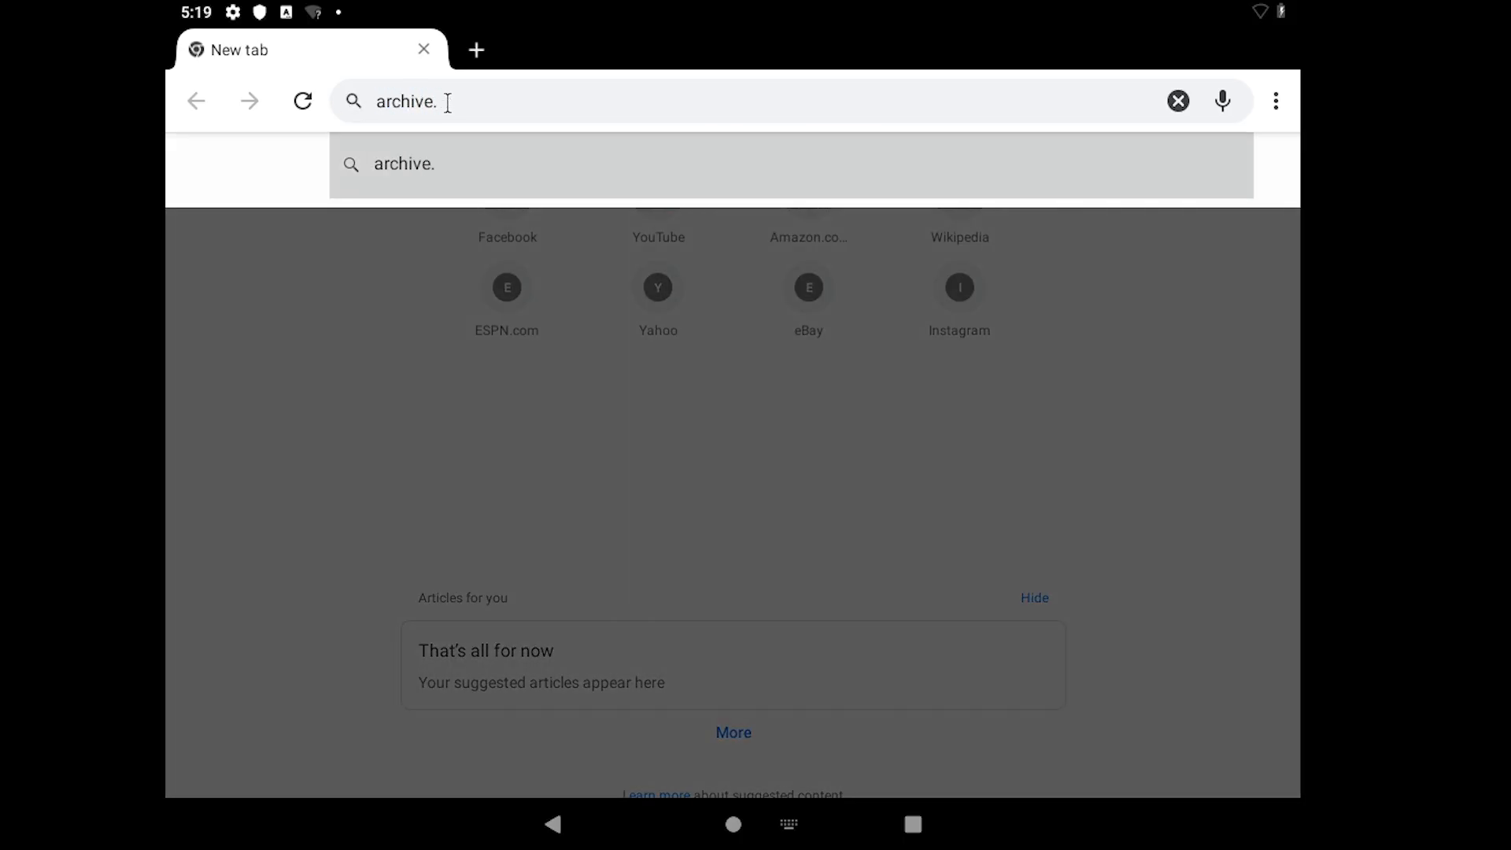
{"action": "type", "text": "org"}
{"action": "key", "text": "Return"}
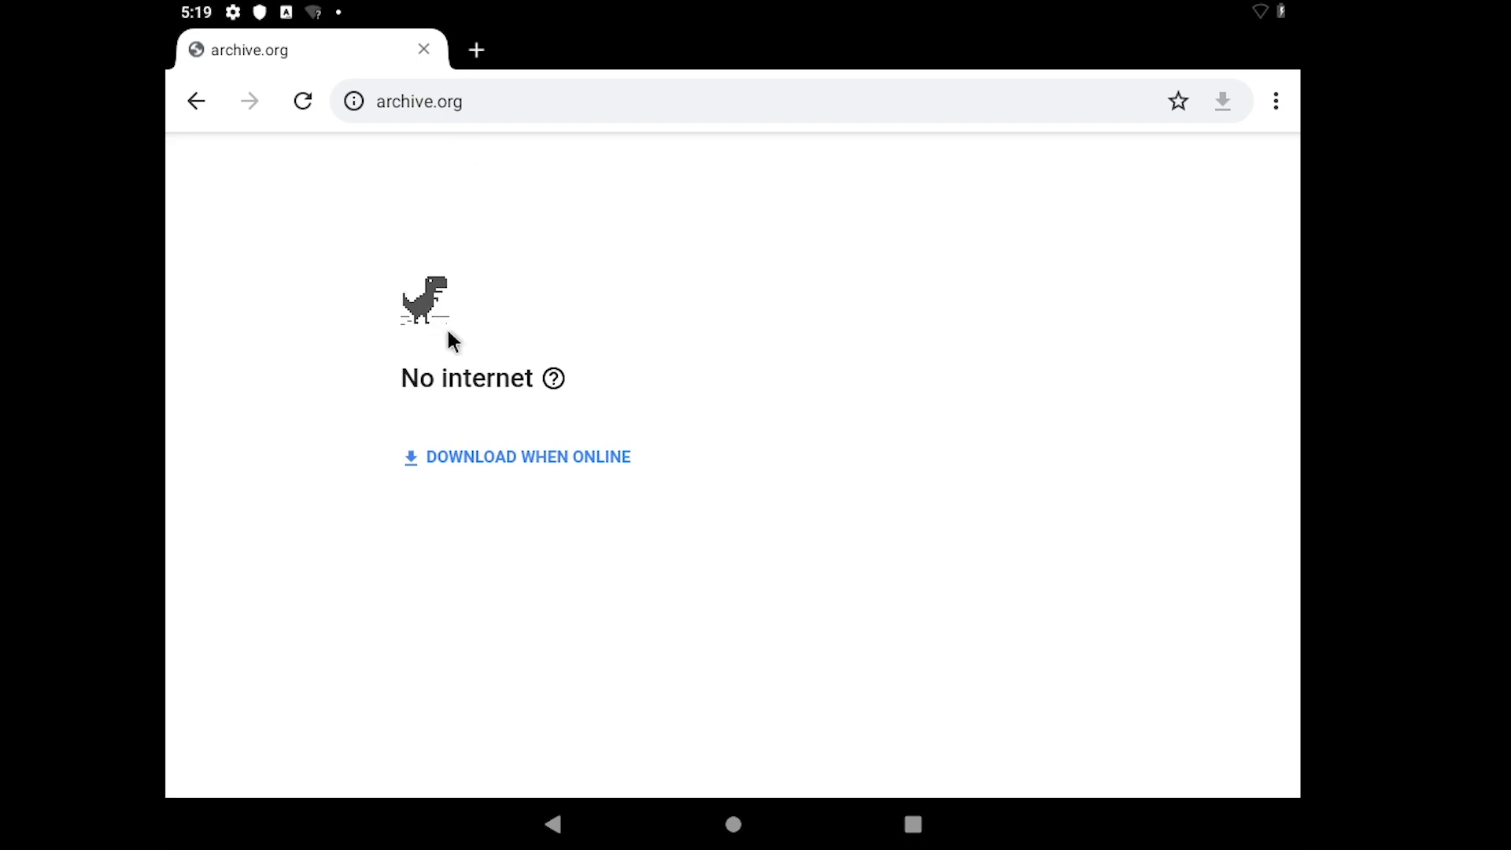
Close the archive.org tab and return to the home screen using Quickstep just once
{"action": "double_click", "coordinate": [661, 426]}
{"action": "left_click", "coordinate": [630, 424]}
{"action": "left_click", "coordinate": [423, 50]}
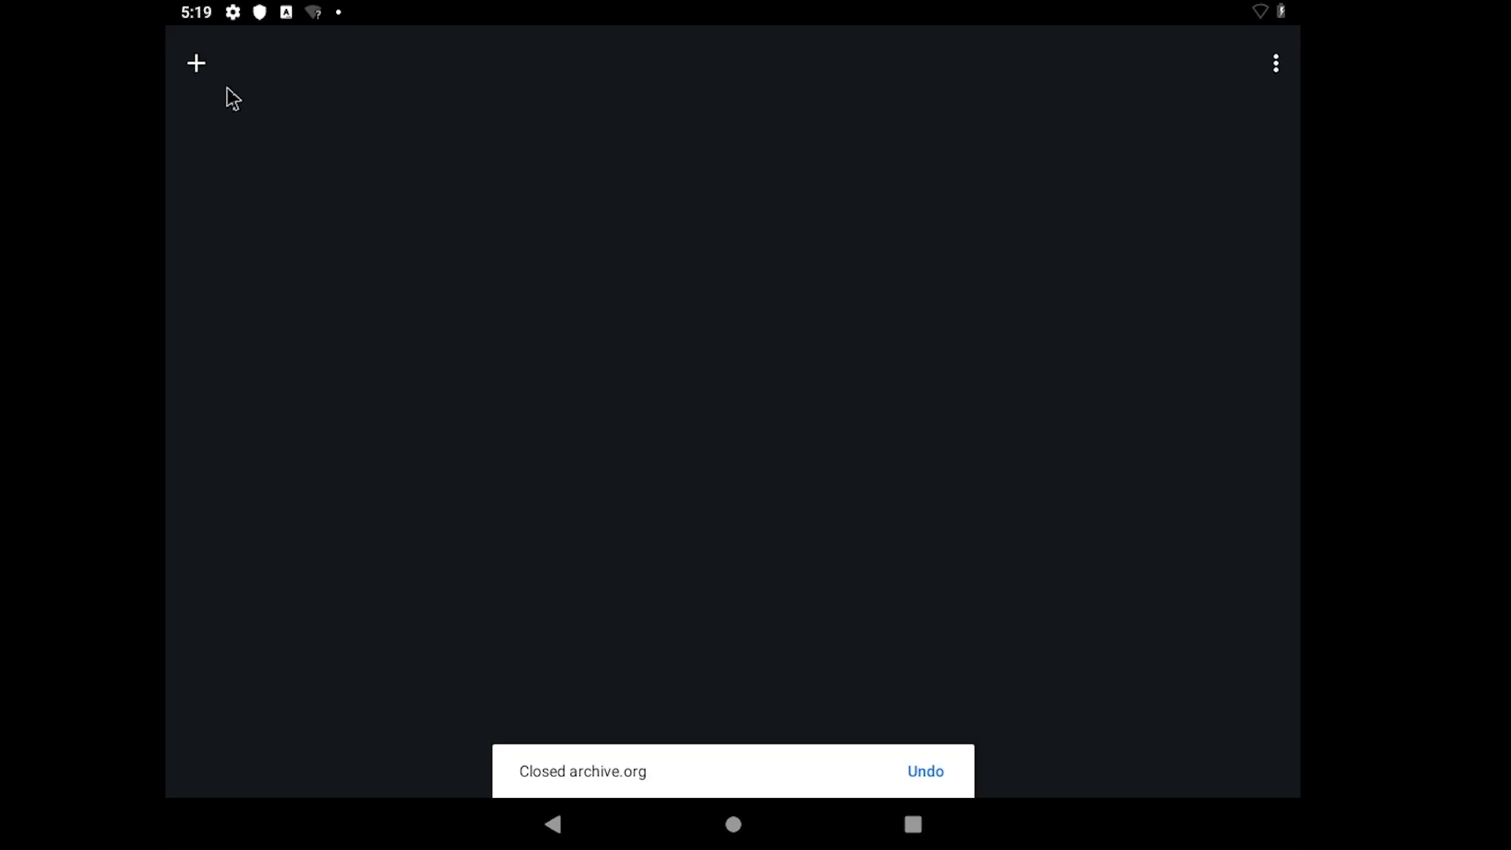
{"action": "left_click", "coordinate": [759, 823]}
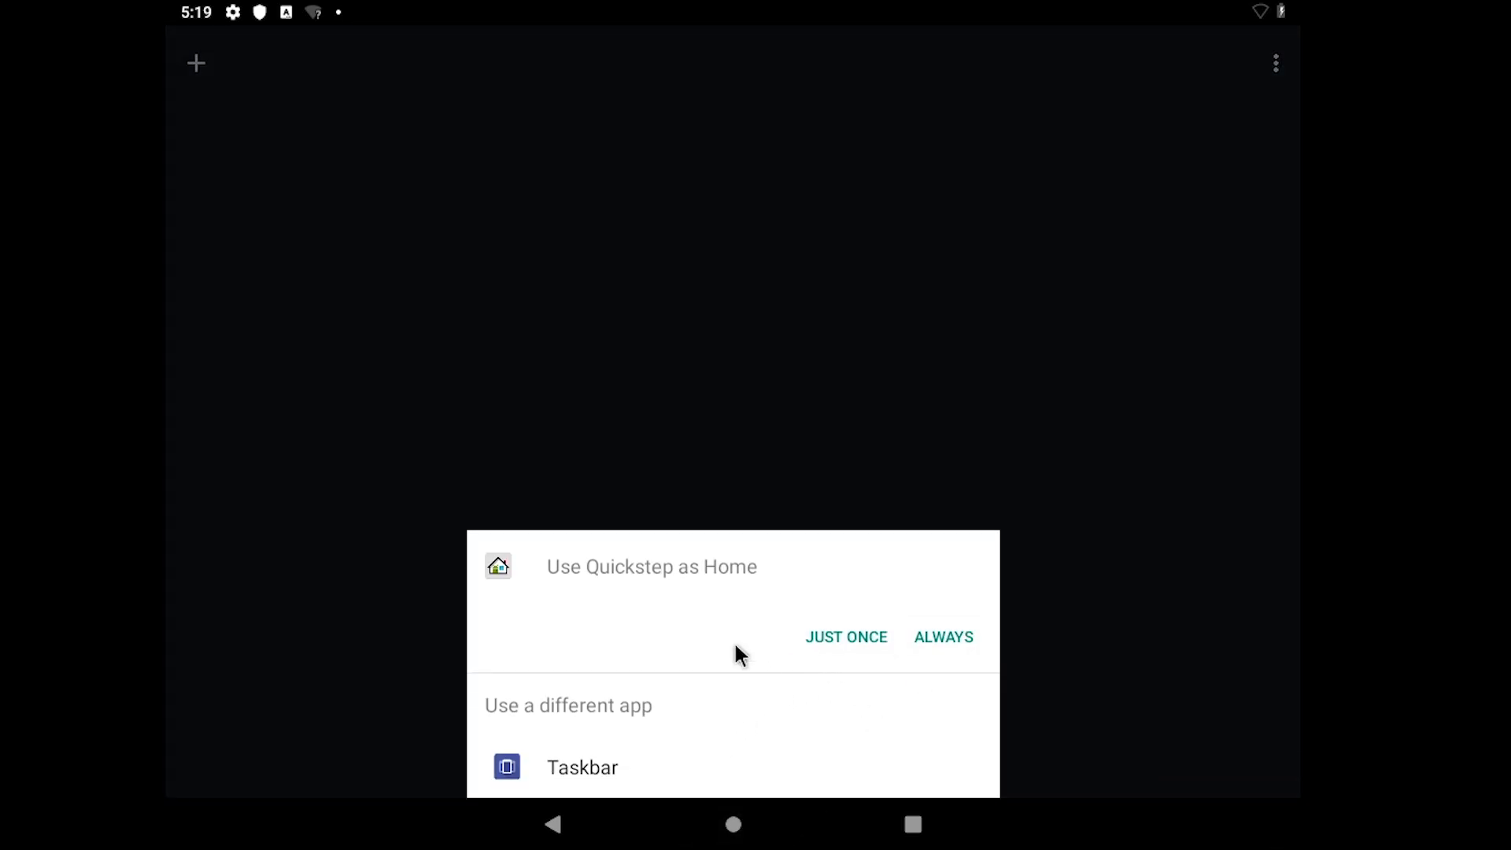
{"action": "left_click", "coordinate": [856, 653]}
Switch the Home app to Taskbar just once and open its list of apps
{"action": "left_click", "coordinate": [736, 819]}
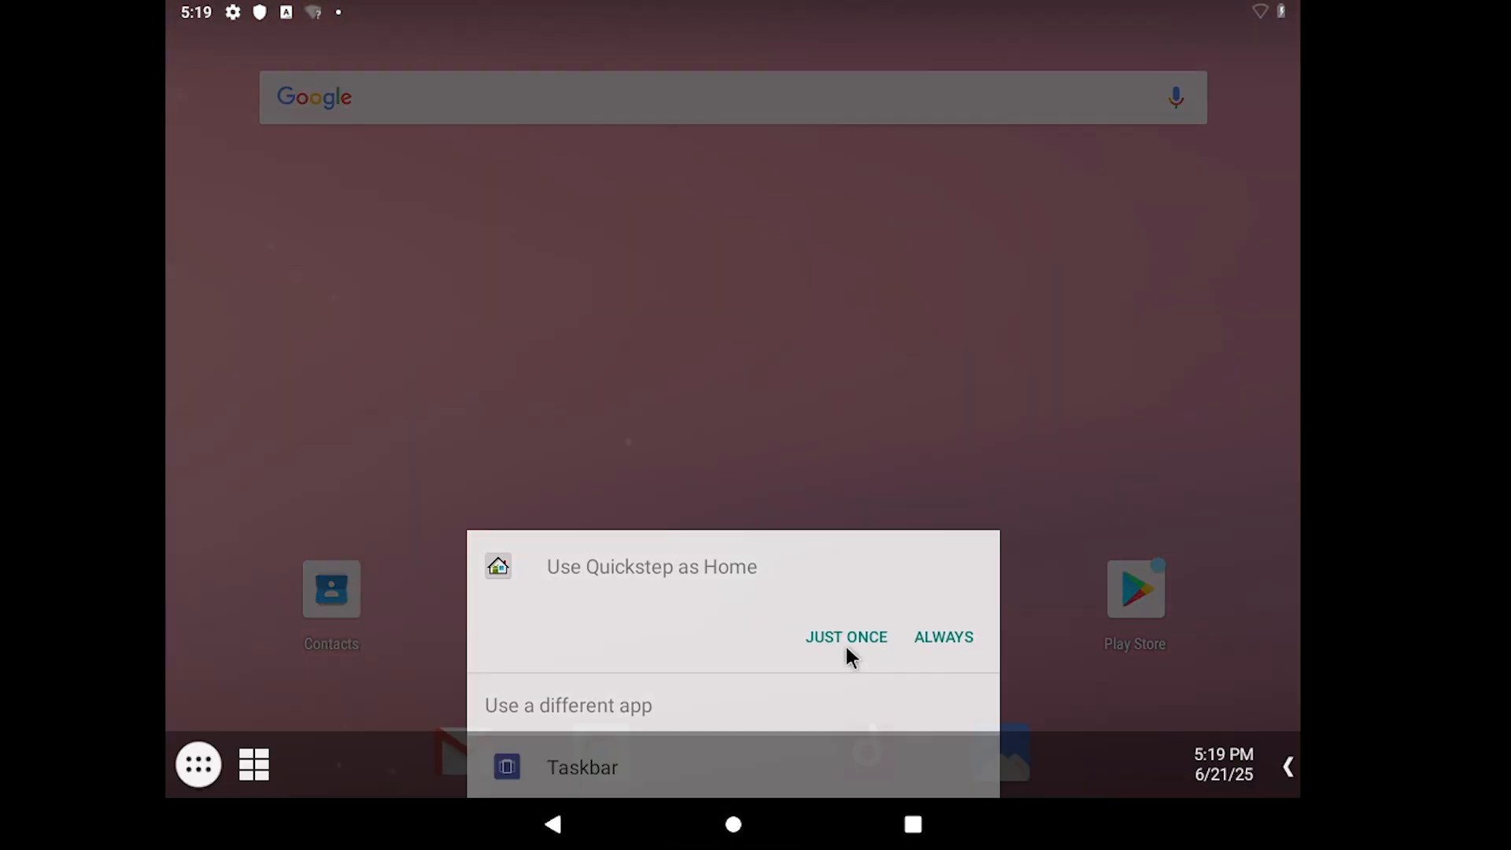
{"action": "left_click", "coordinate": [847, 649]}
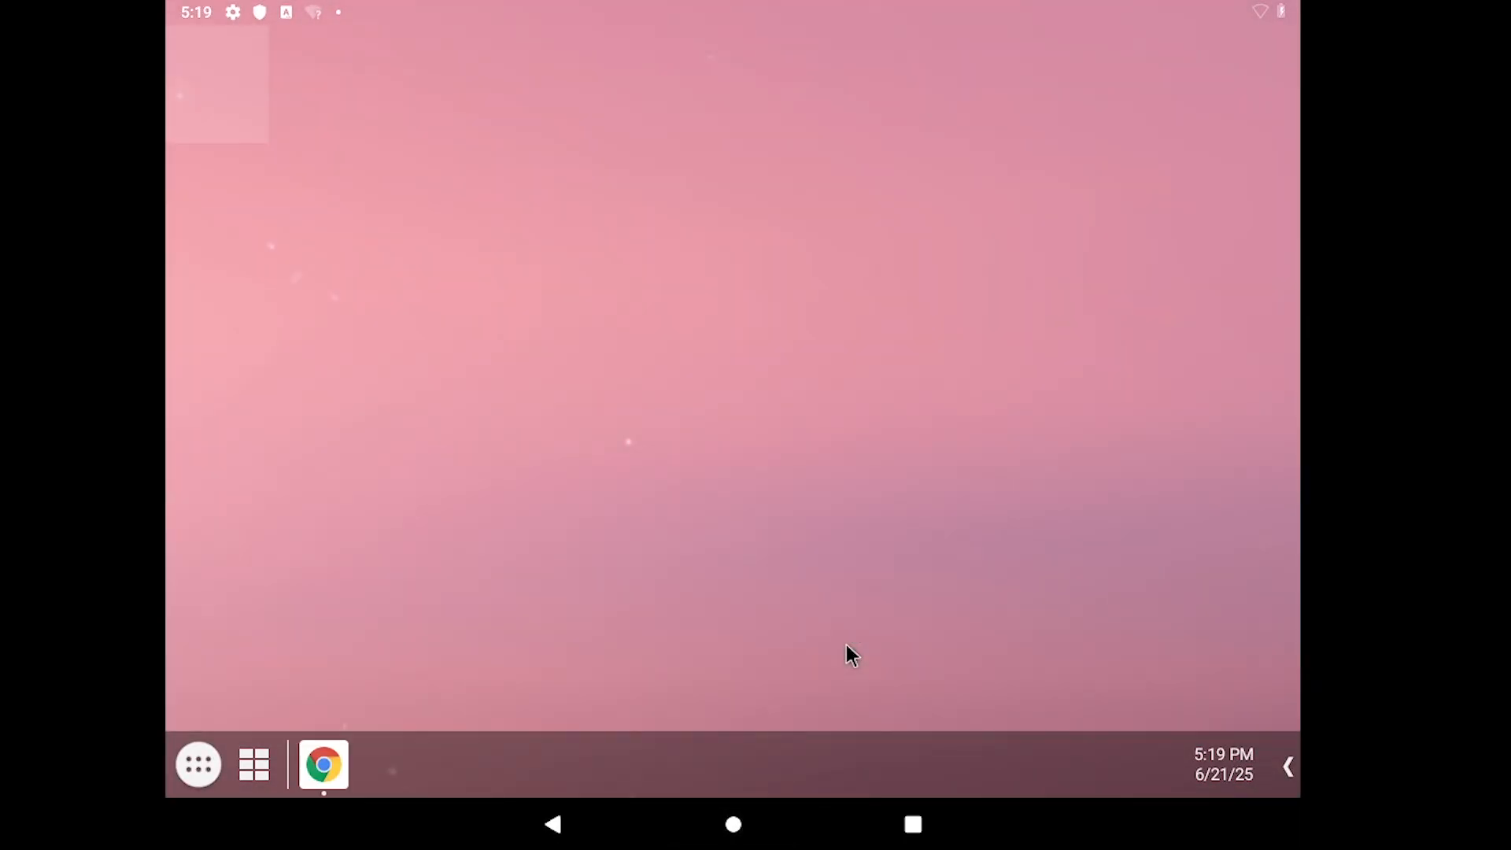
{"action": "left_click", "coordinate": [200, 778]}
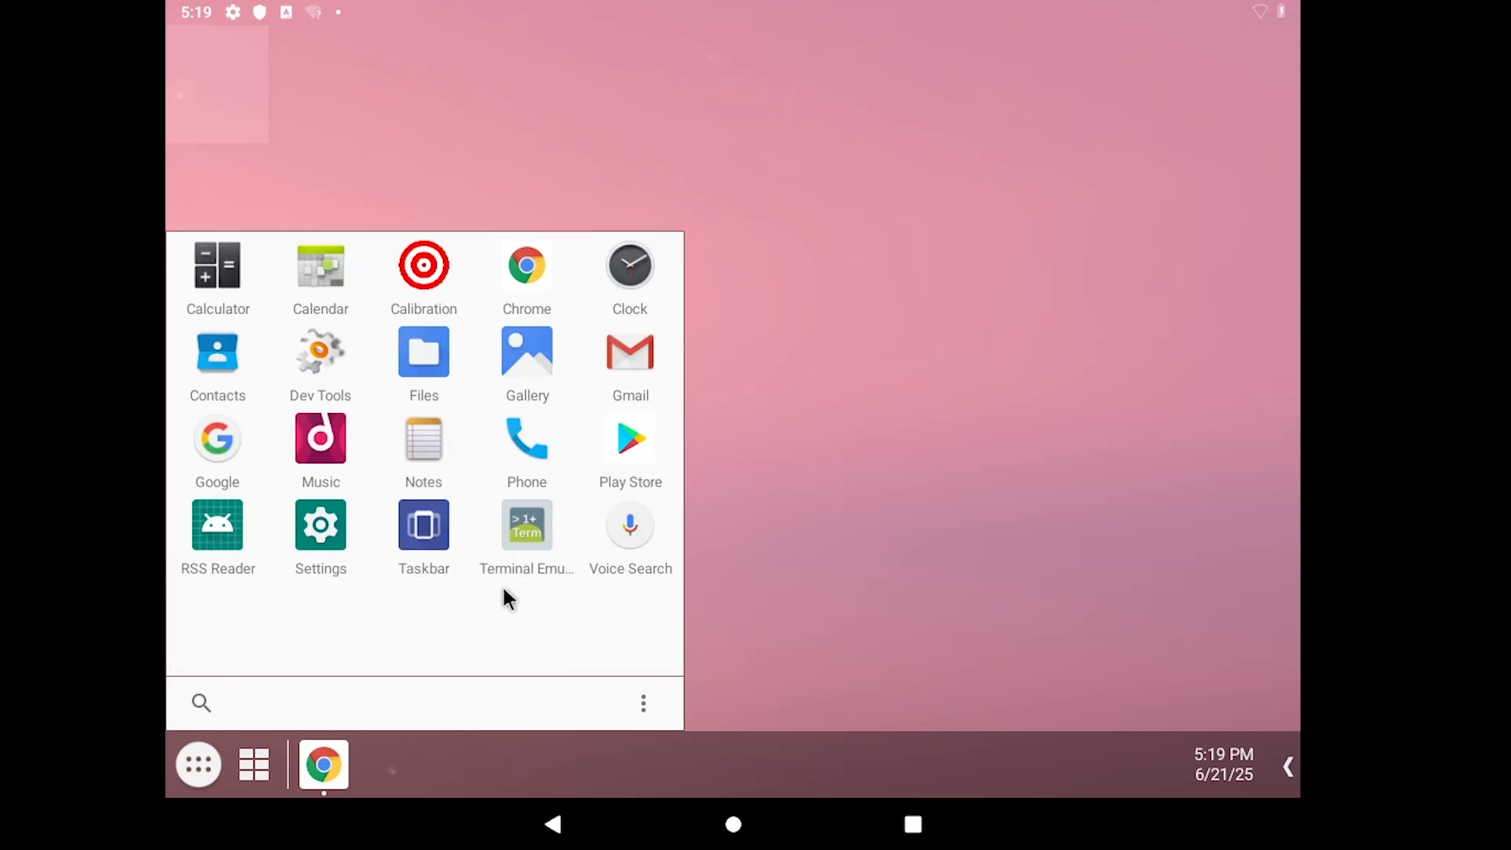
{"action": "left_click", "coordinate": [193, 764]}
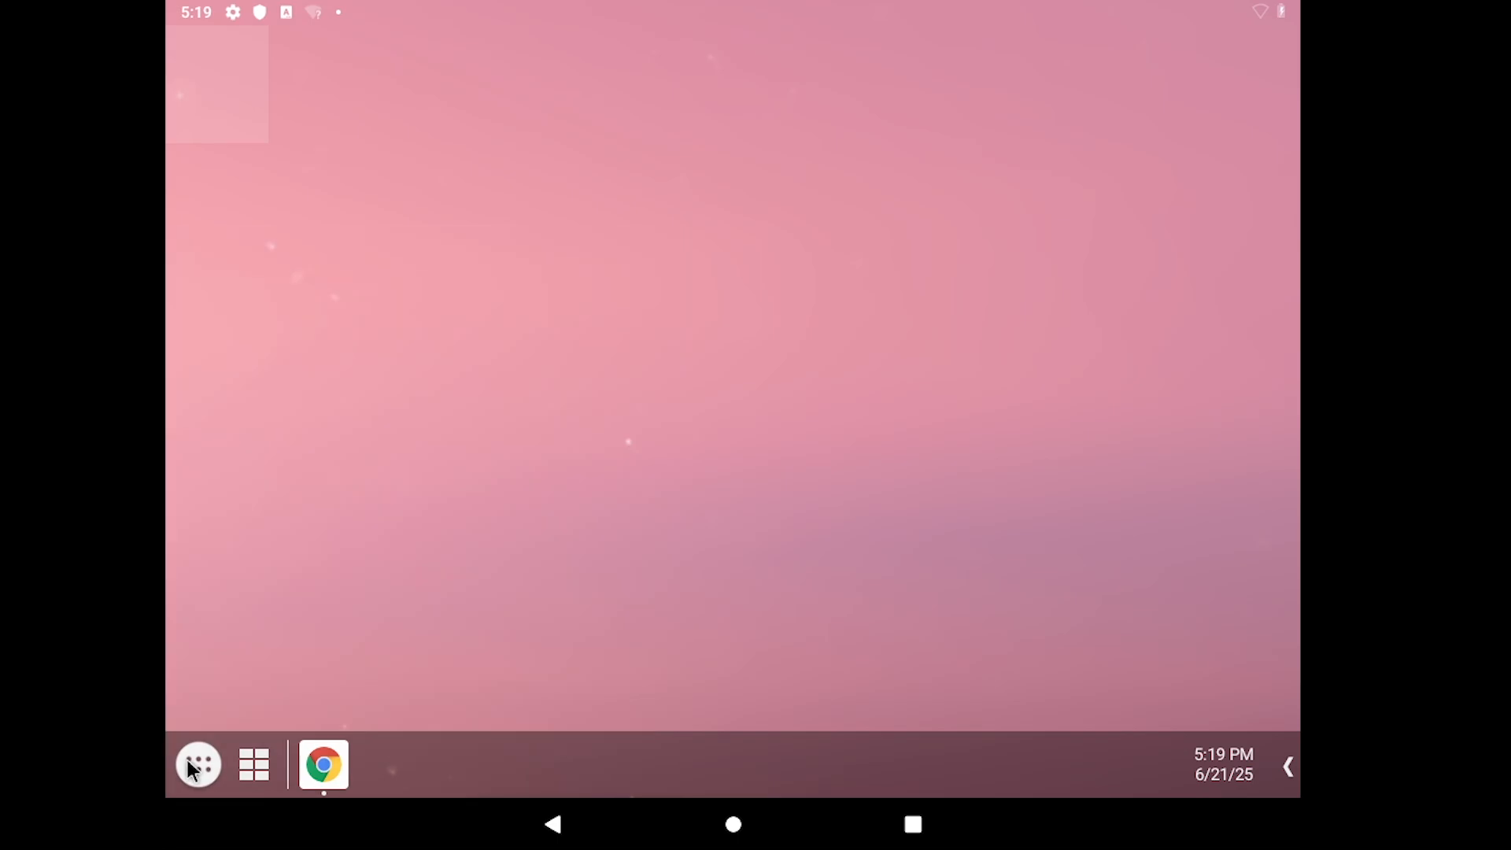
{"action": "left_click", "coordinate": [192, 763]}
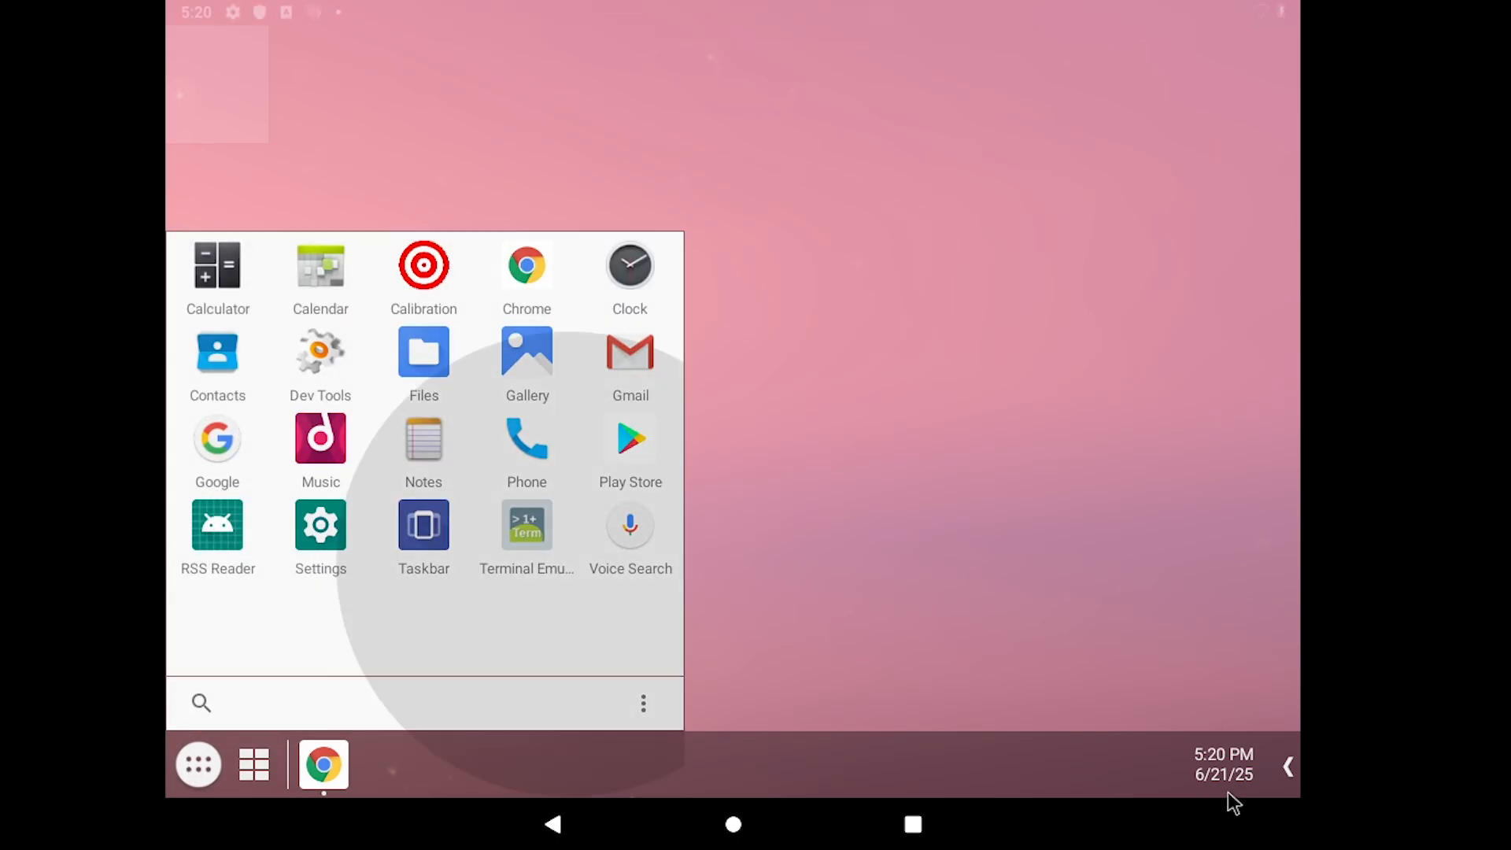
Open the Wi-Fi settings from the notification shade, connect to the VirtWifi network and check the notifications again
{"action": "left_click_drag", "start_coordinate": [758, 2], "coordinate": [800, 616]}
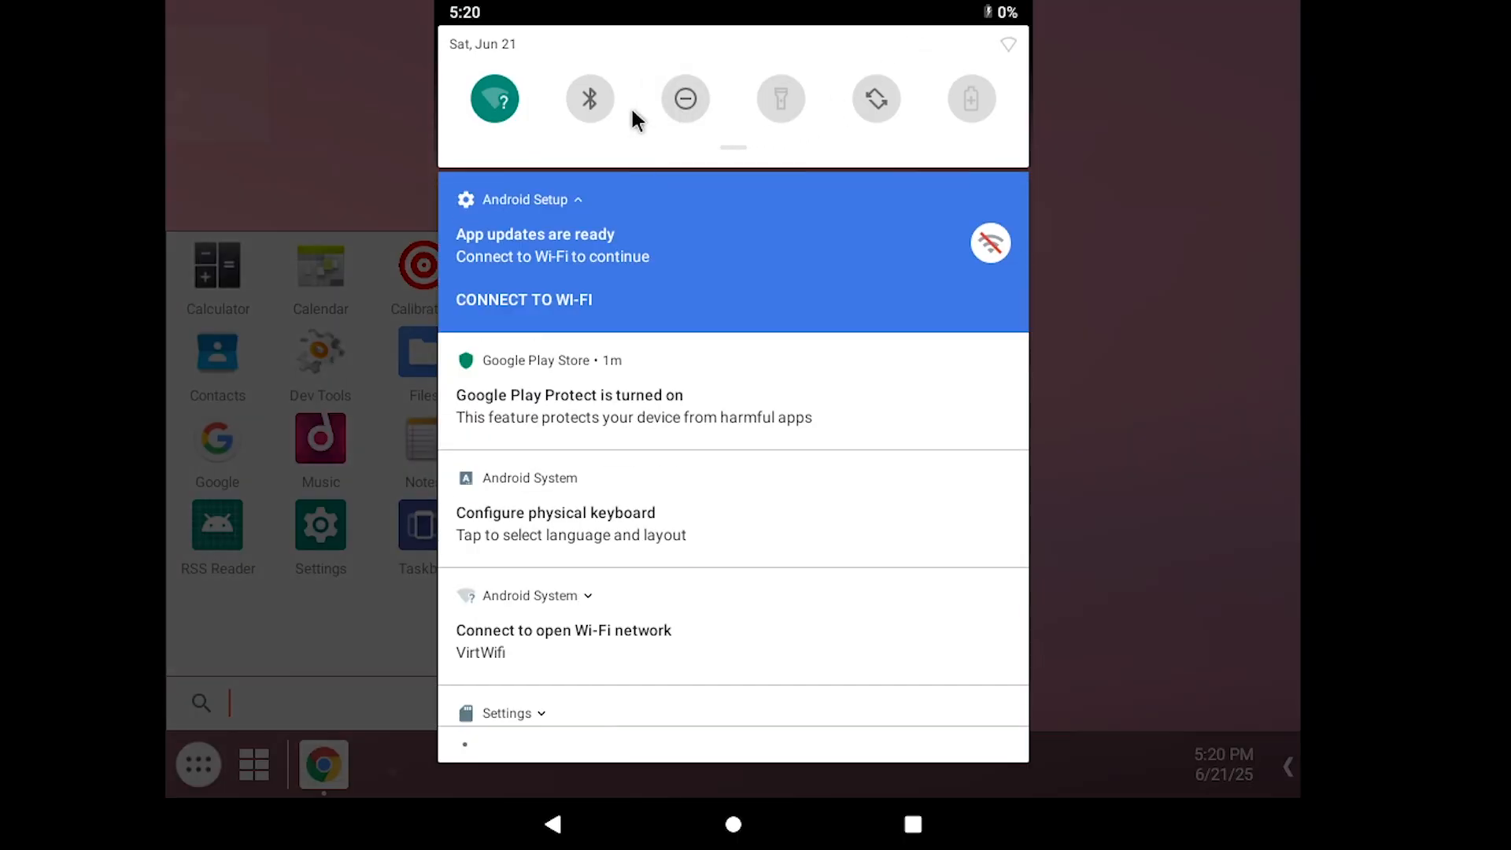
{"action": "left_click_drag", "start_coordinate": [683, 96], "coordinate": [618, 550]}
{"action": "left_click", "coordinate": [544, 149]}
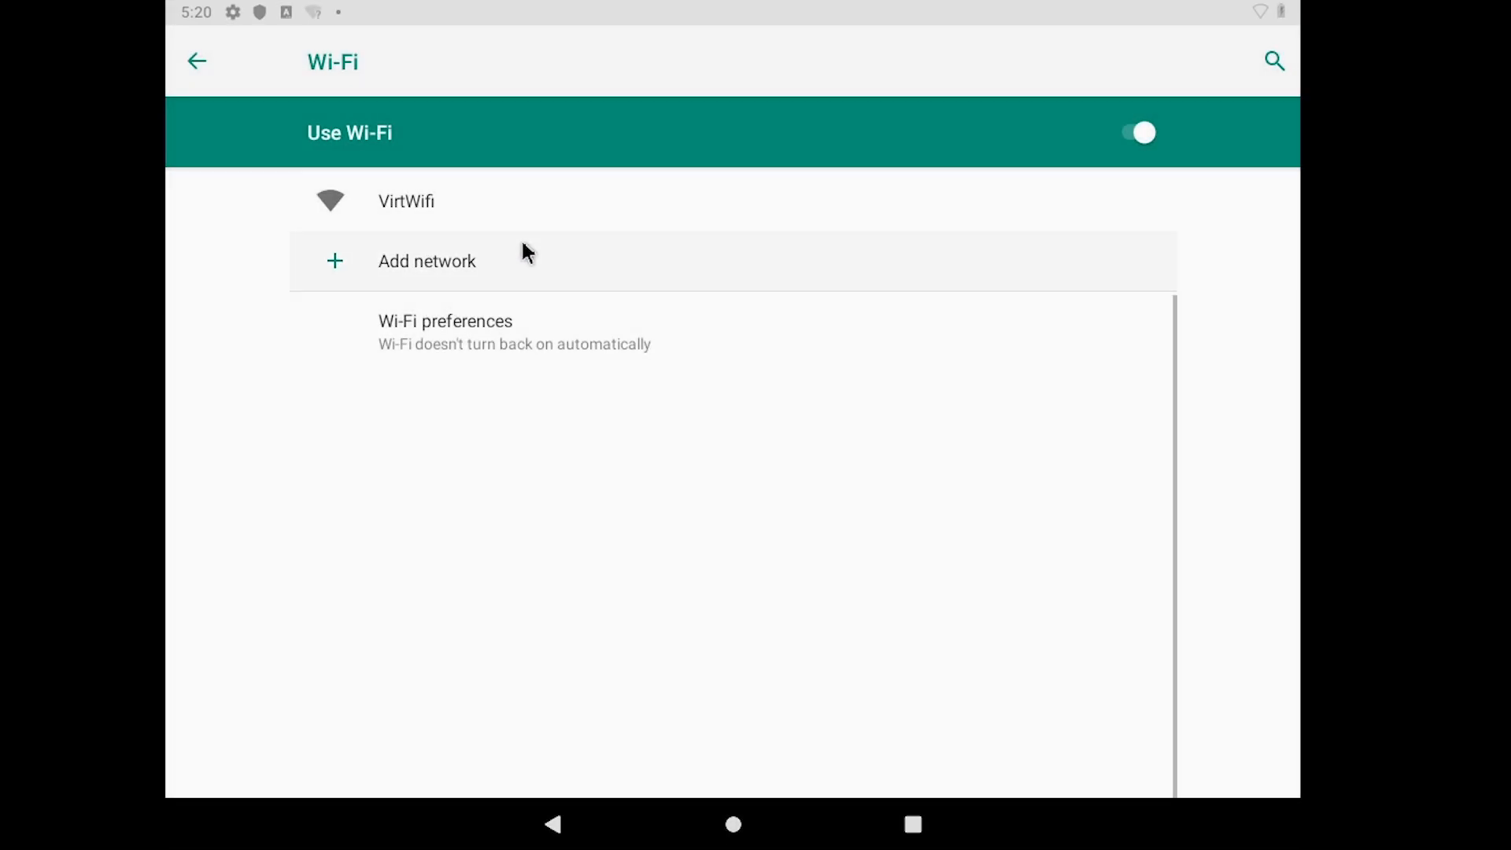
{"action": "left_click", "coordinate": [455, 211]}
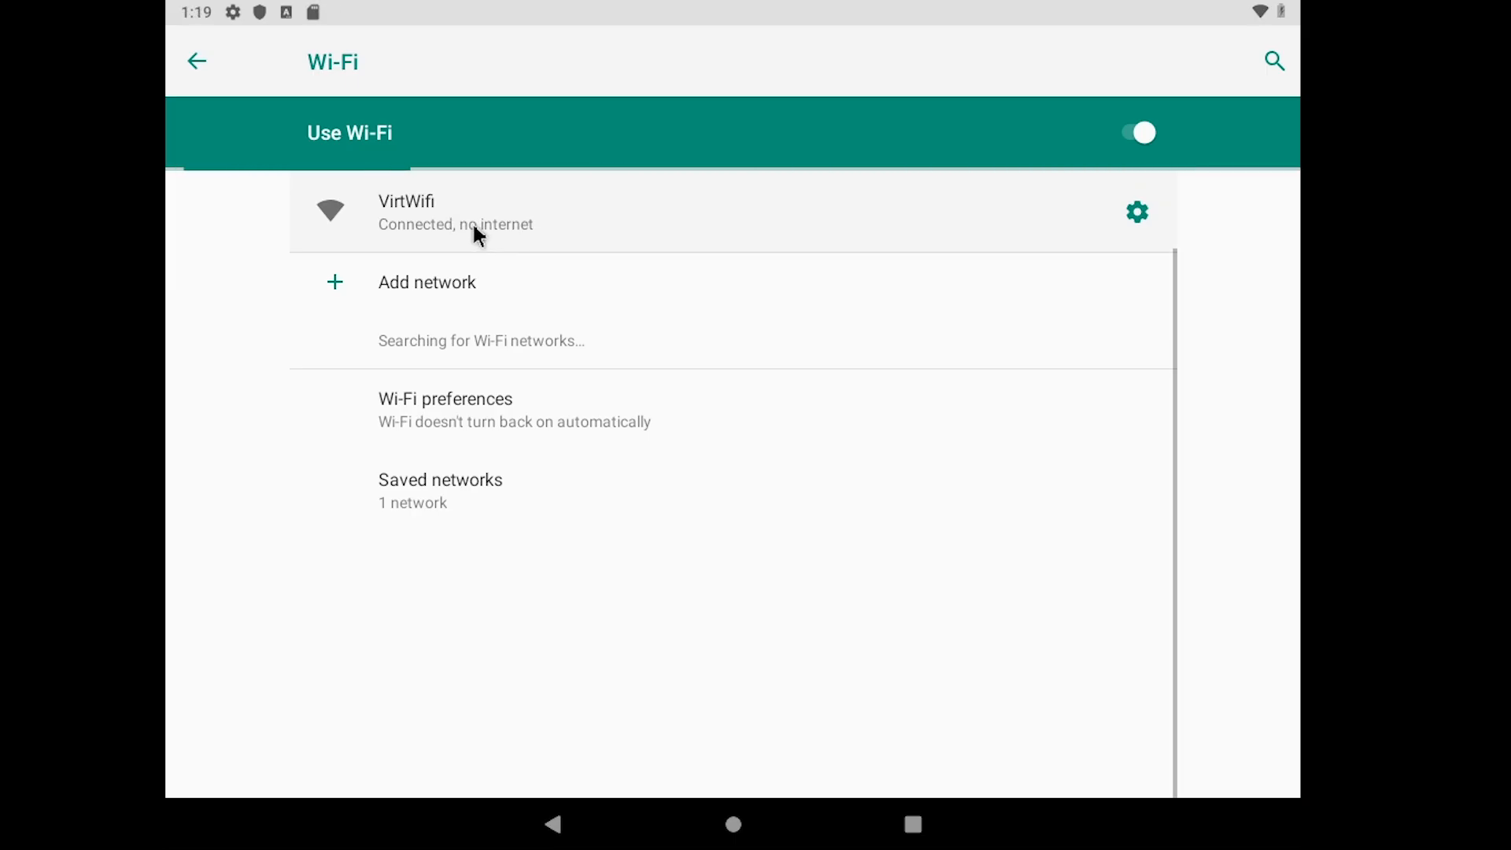
{"action": "left_click_drag", "start_coordinate": [488, 15], "coordinate": [432, 336]}
{"action": "left_click", "coordinate": [1244, 388]}
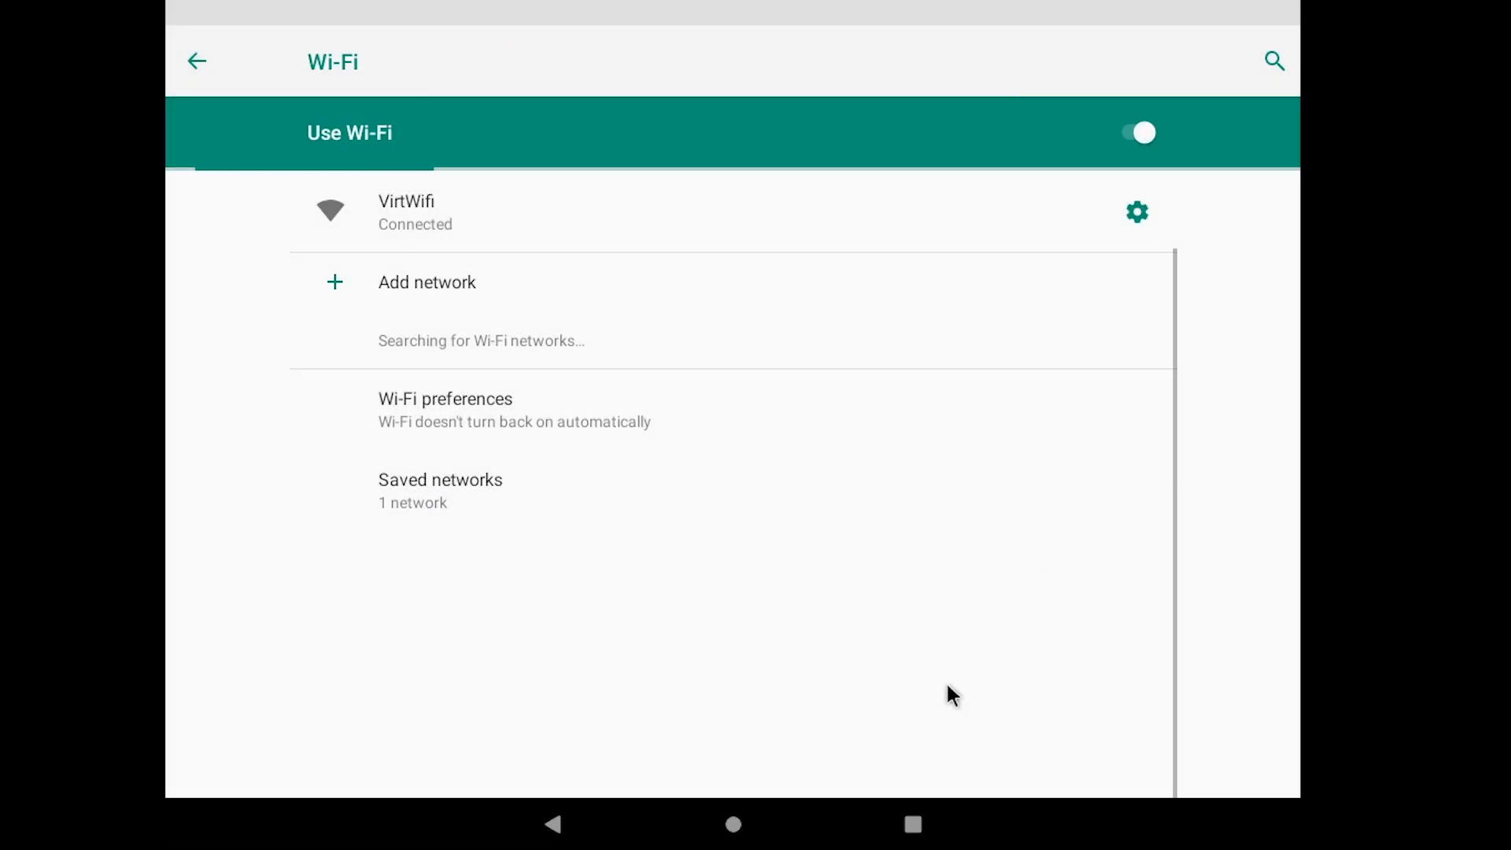
Return to the home screen using Quickstep, launch Chrome and open a new tab
{"action": "left_click", "coordinate": [765, 820]}
{"action": "left_click", "coordinate": [725, 765]}
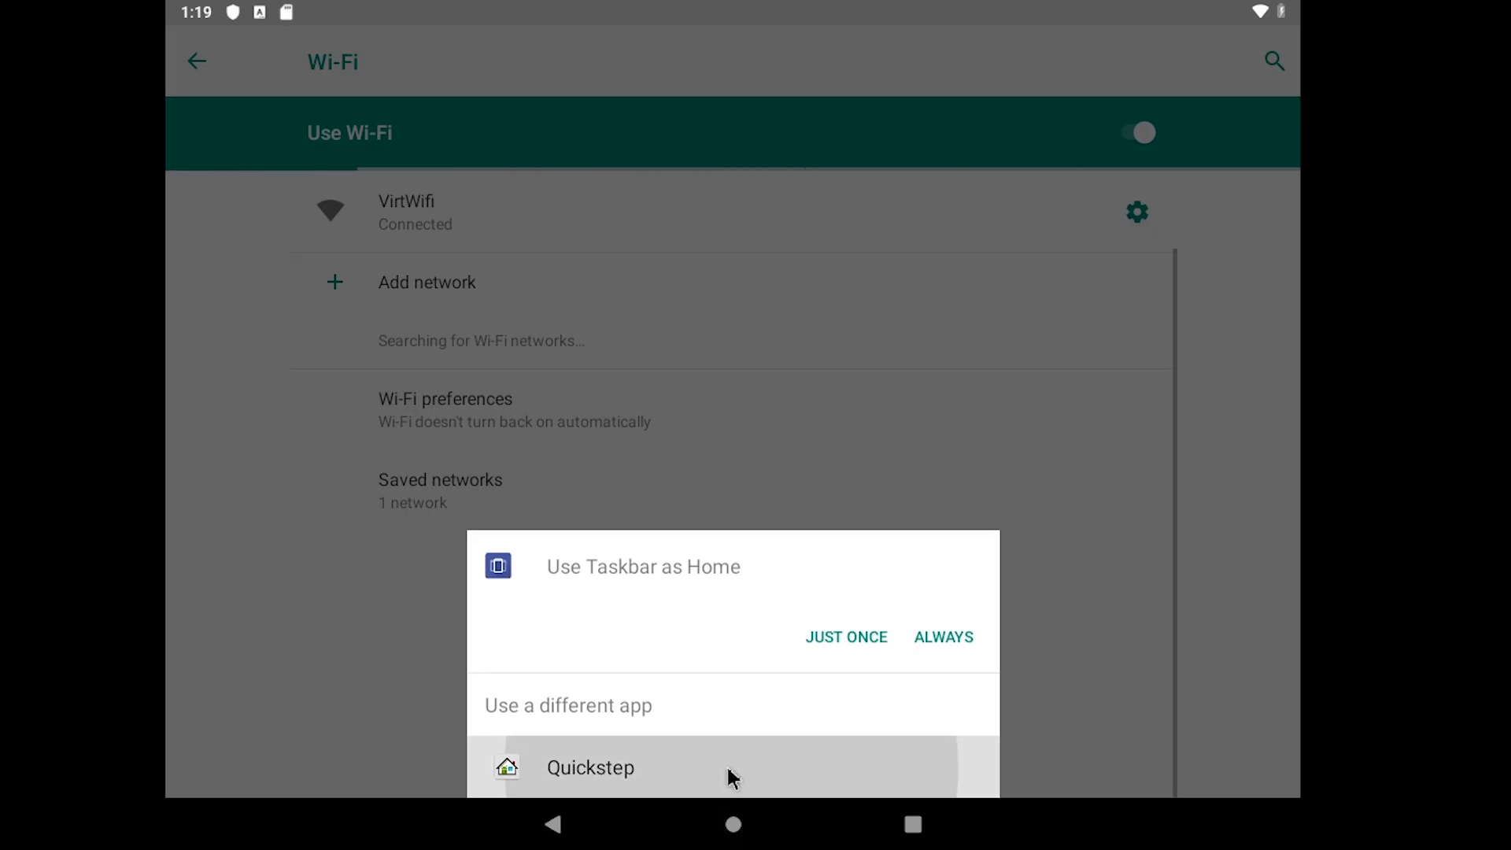
{"action": "left_click", "coordinate": [605, 750]}
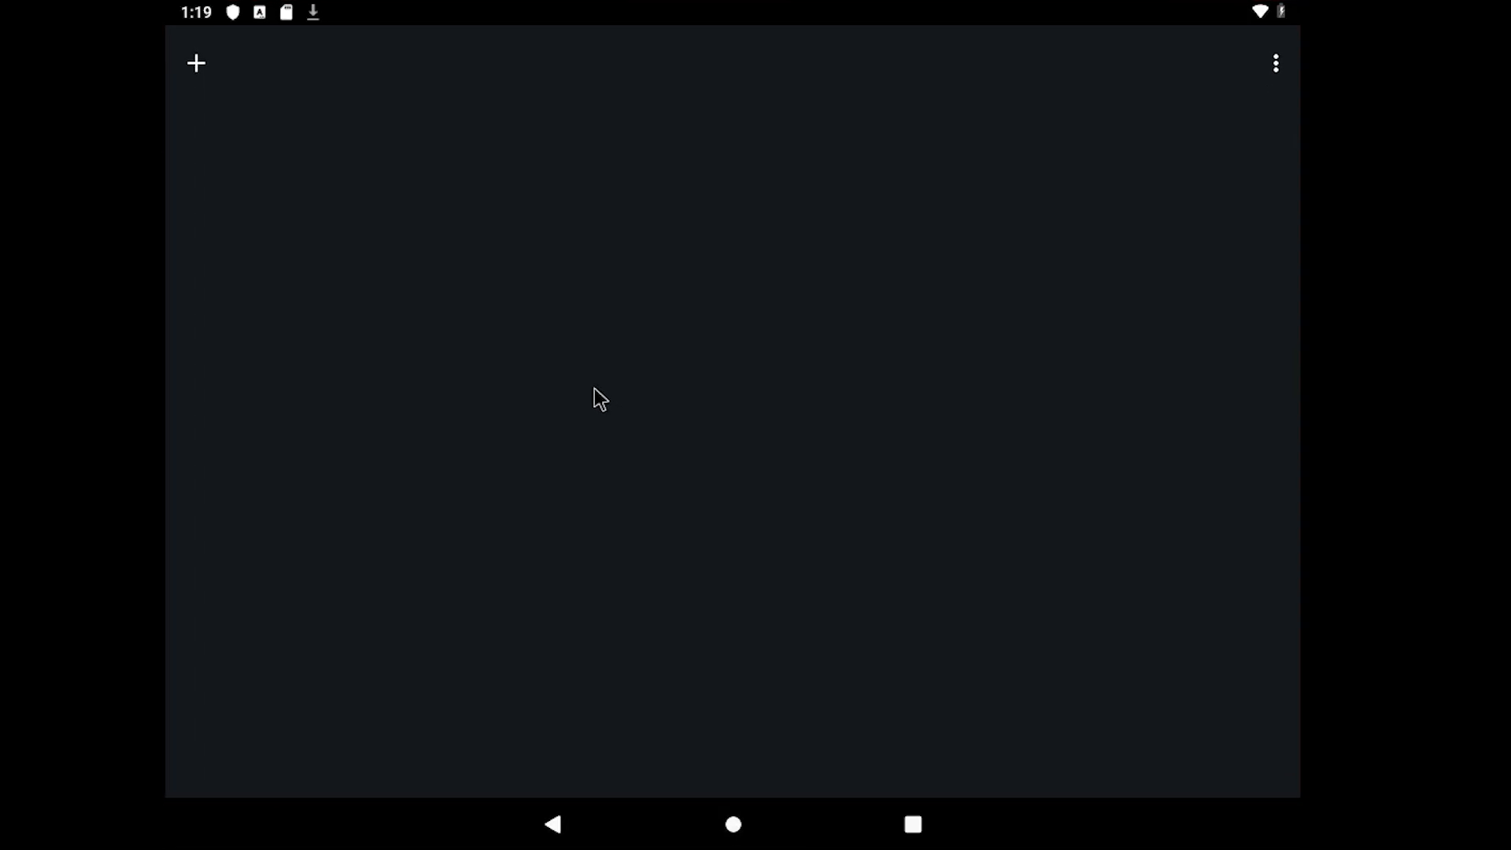
{"action": "left_click", "coordinate": [195, 63]}
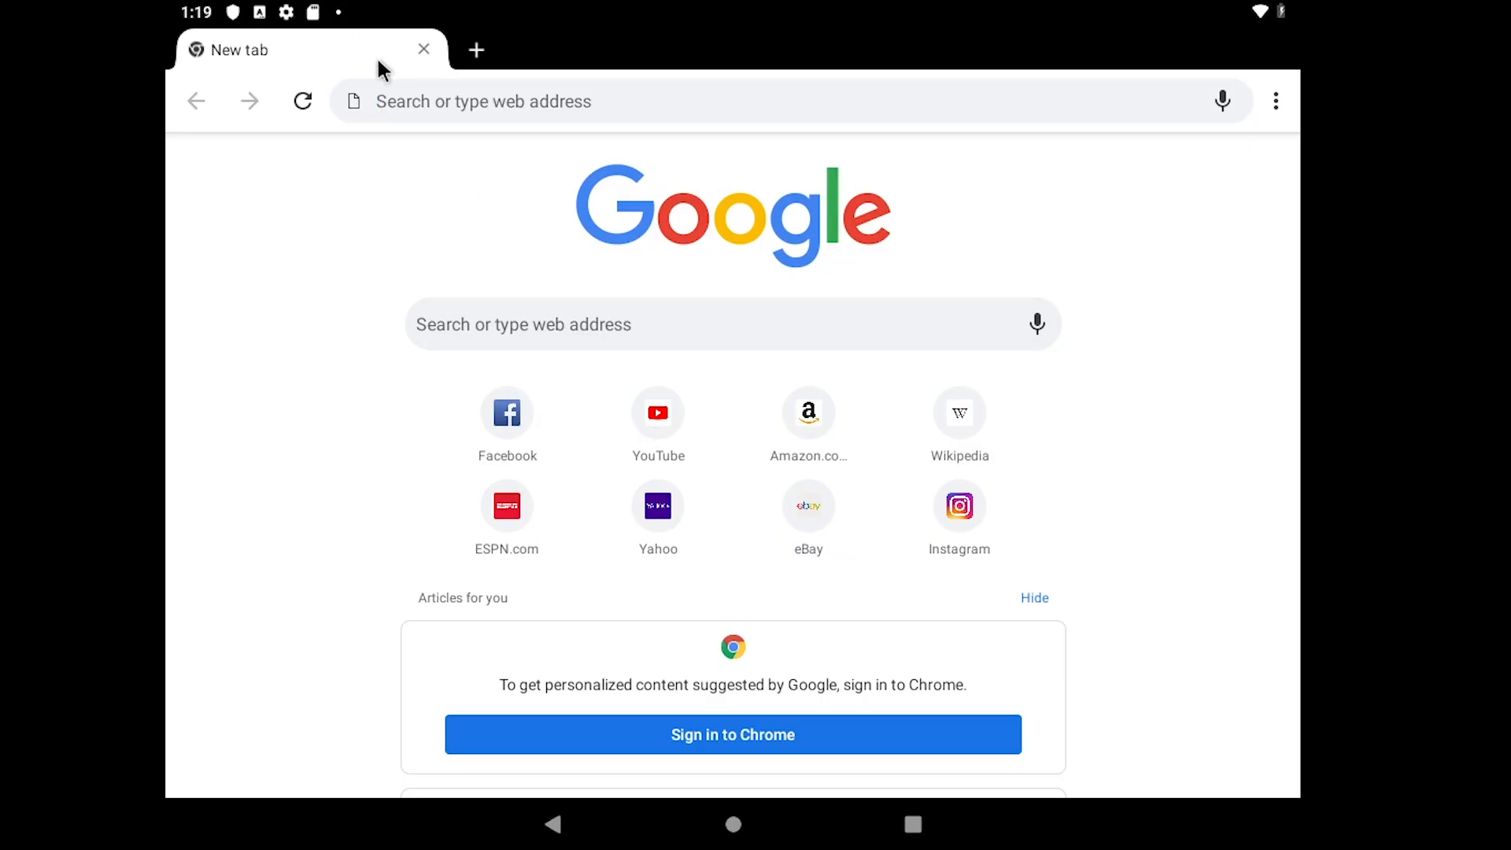
Load archive.org in the new Chrome tab
{"action": "left_click", "coordinate": [416, 89]}
{"action": "type", "text": "arh"}
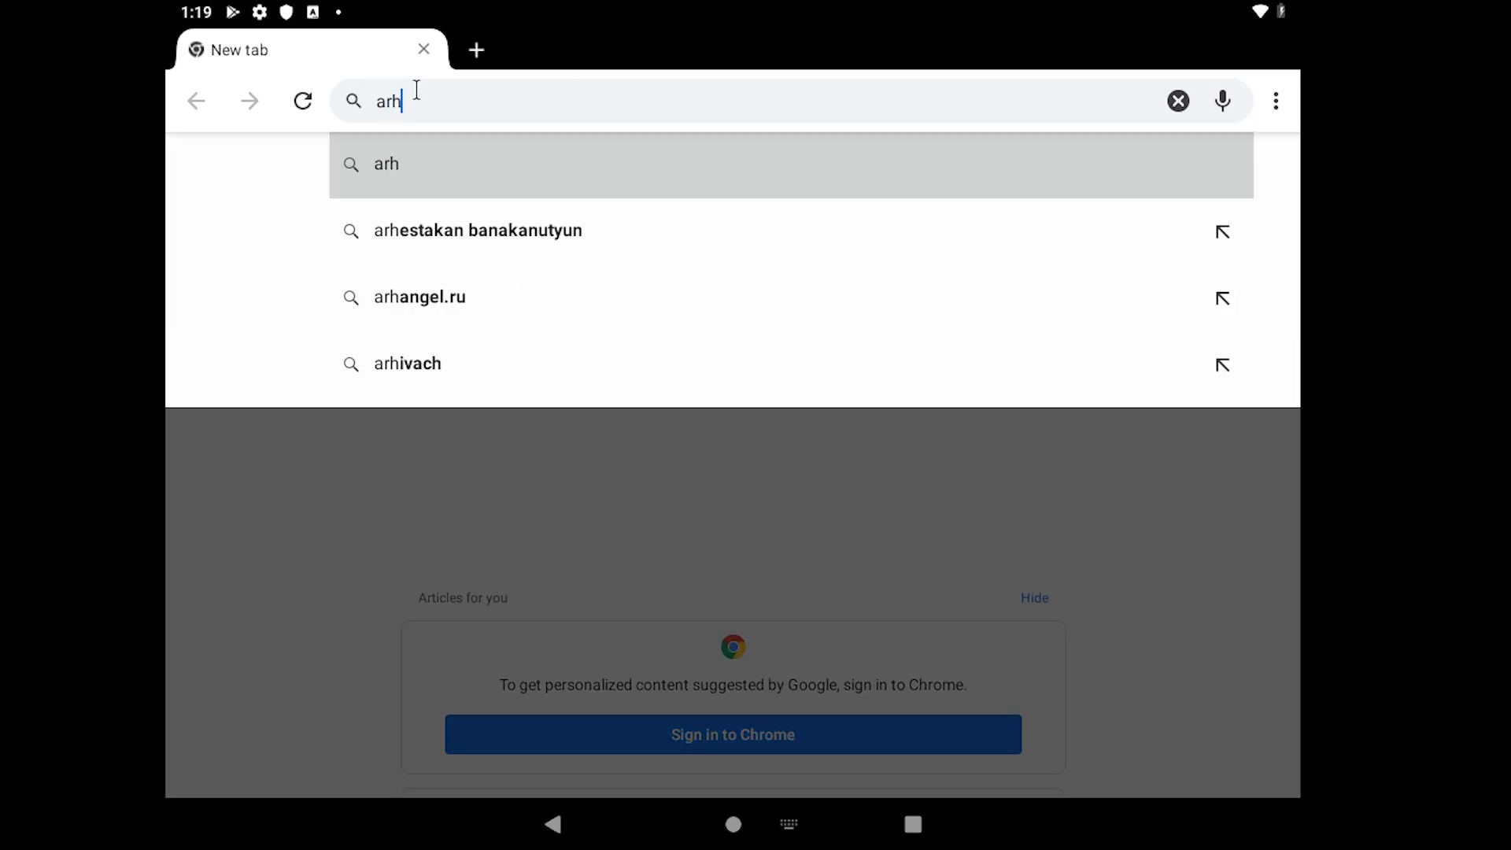
{"action": "key", "text": "BackSpace"}
{"action": "key", "text": "BackSpace"}
{"action": "key", "text": "BackSpace"}
{"action": "key", "text": "BackSpace"}
{"action": "type", "text": "chive"}
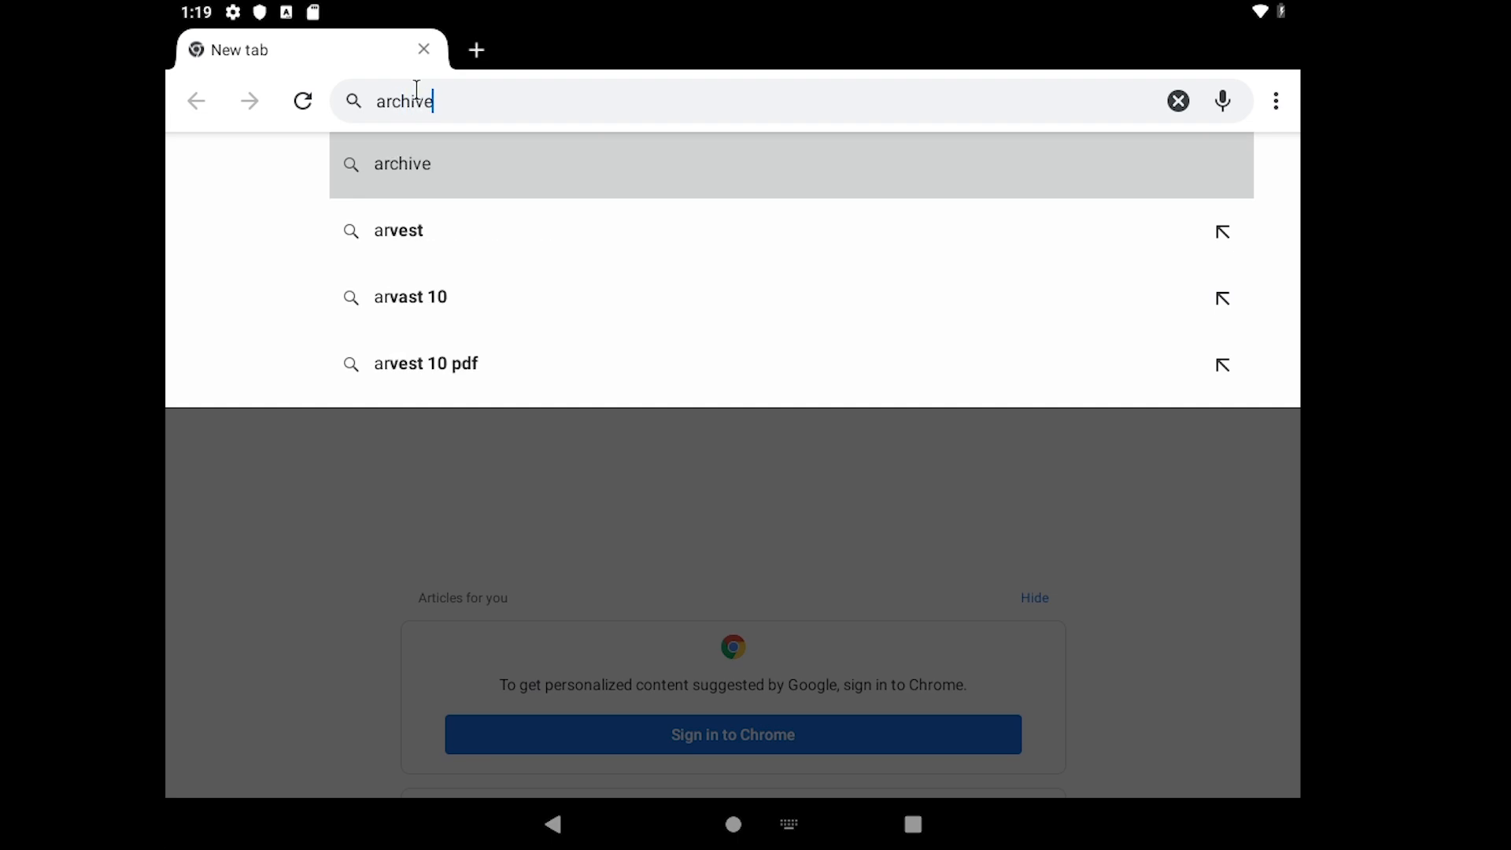
{"action": "type", "text": ".prg"}
{"action": "key", "text": "BackSpace"}
{"action": "key", "text": "BackSpace"}
{"action": "key", "text": "BackSpace"}
{"action": "type", "text": "org"}
{"action": "key", "text": "Return"}
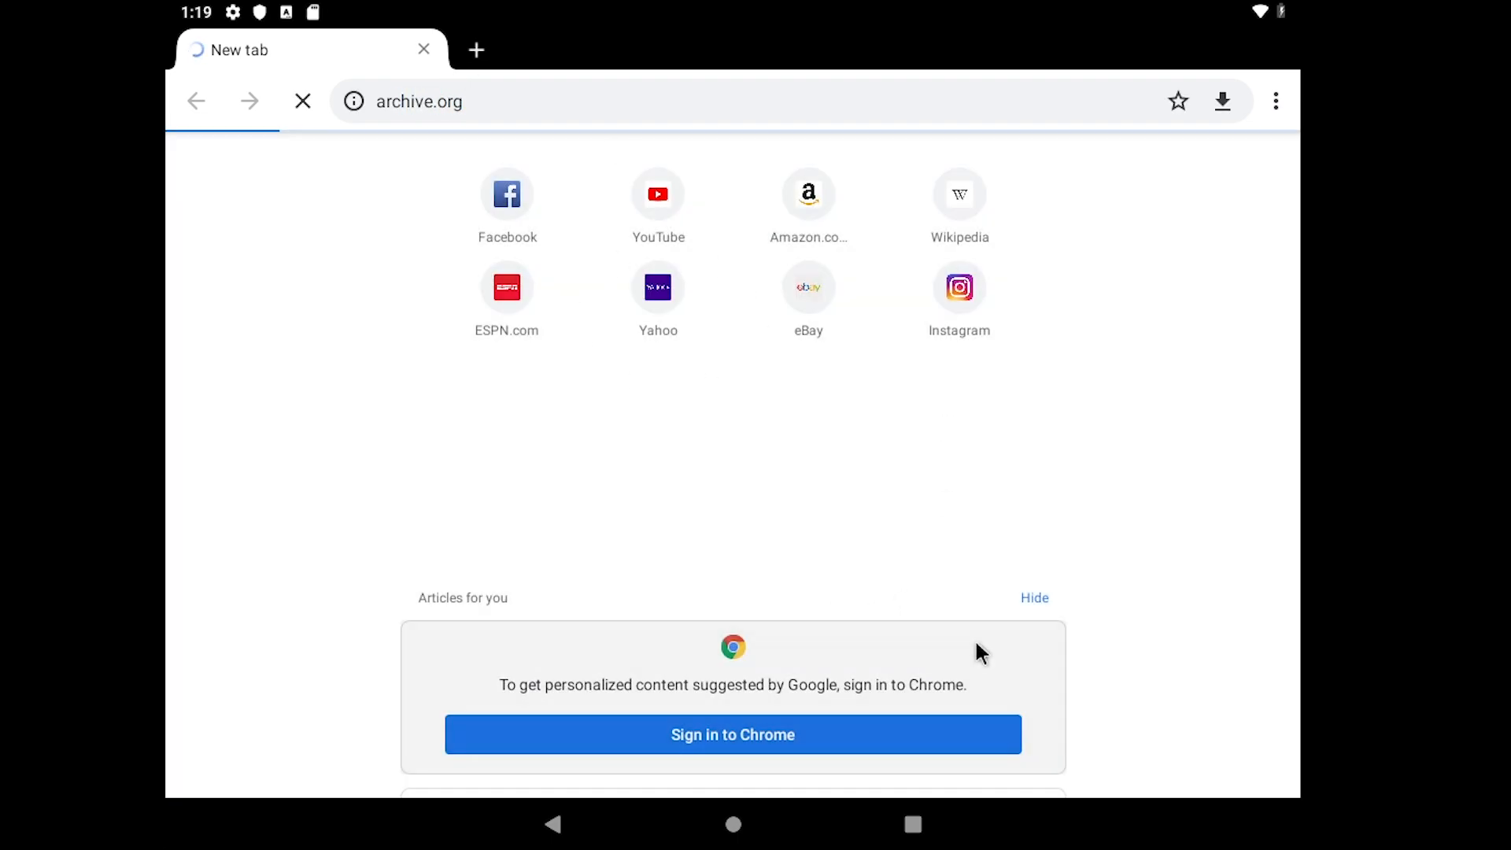
{"action": "scroll", "coordinate": [928, 613], "scroll_direction": "down", "scroll_amount": 3}
{"action": "scroll", "coordinate": [927, 606], "scroll_direction": "up", "scroll_amount": 3}
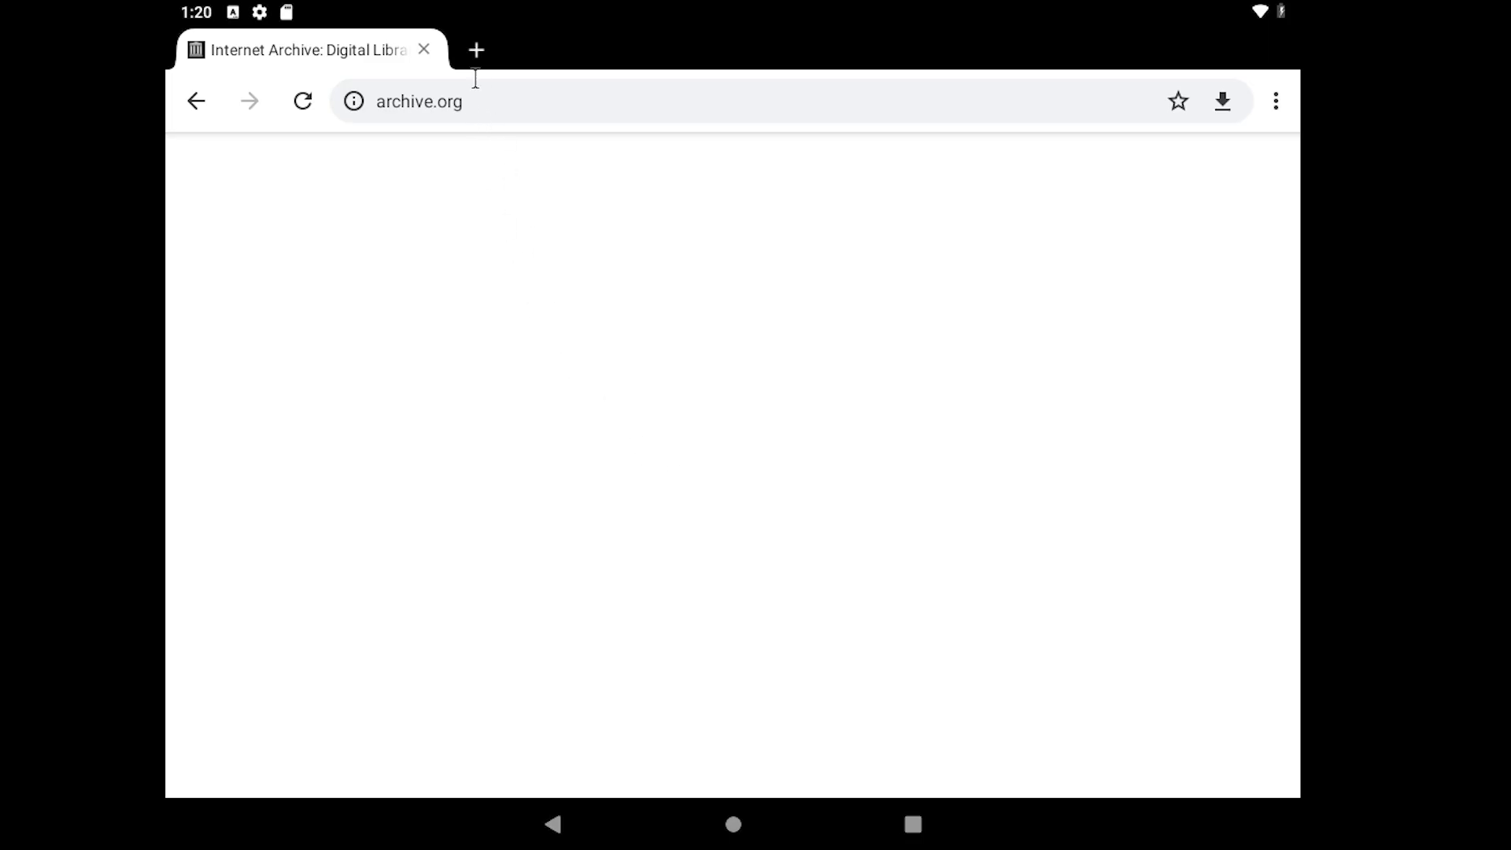
Load theoldnet.com in a second tab, dismiss the Play services notification and look through the page
{"action": "left_click", "coordinate": [475, 51]}
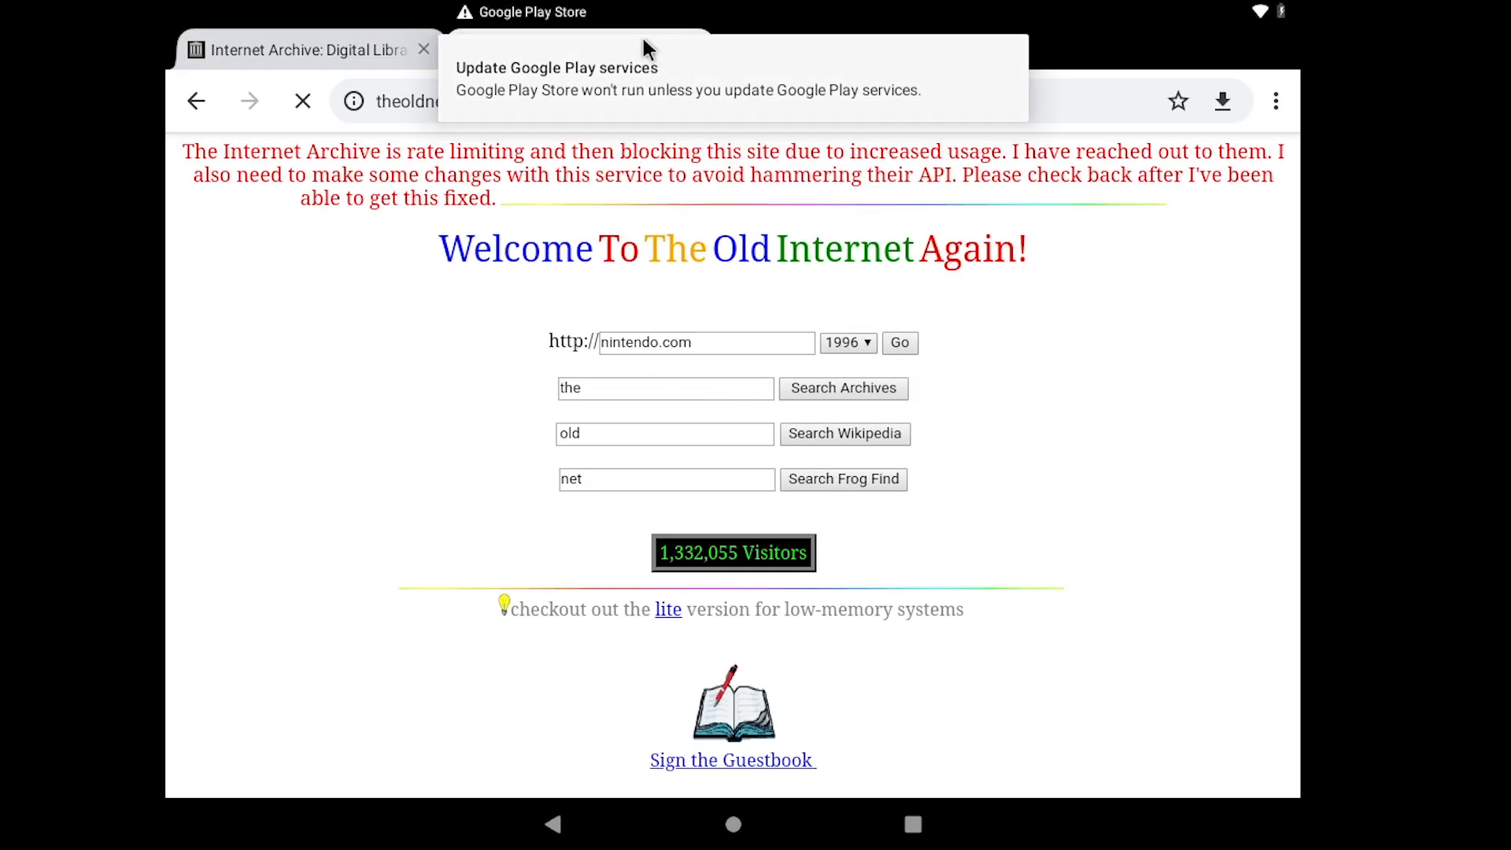
{"action": "left_click_drag", "start_coordinate": [639, 41], "coordinate": [1018, 76]}
{"action": "scroll", "coordinate": [768, 385], "scroll_direction": "down", "scroll_amount": 10}
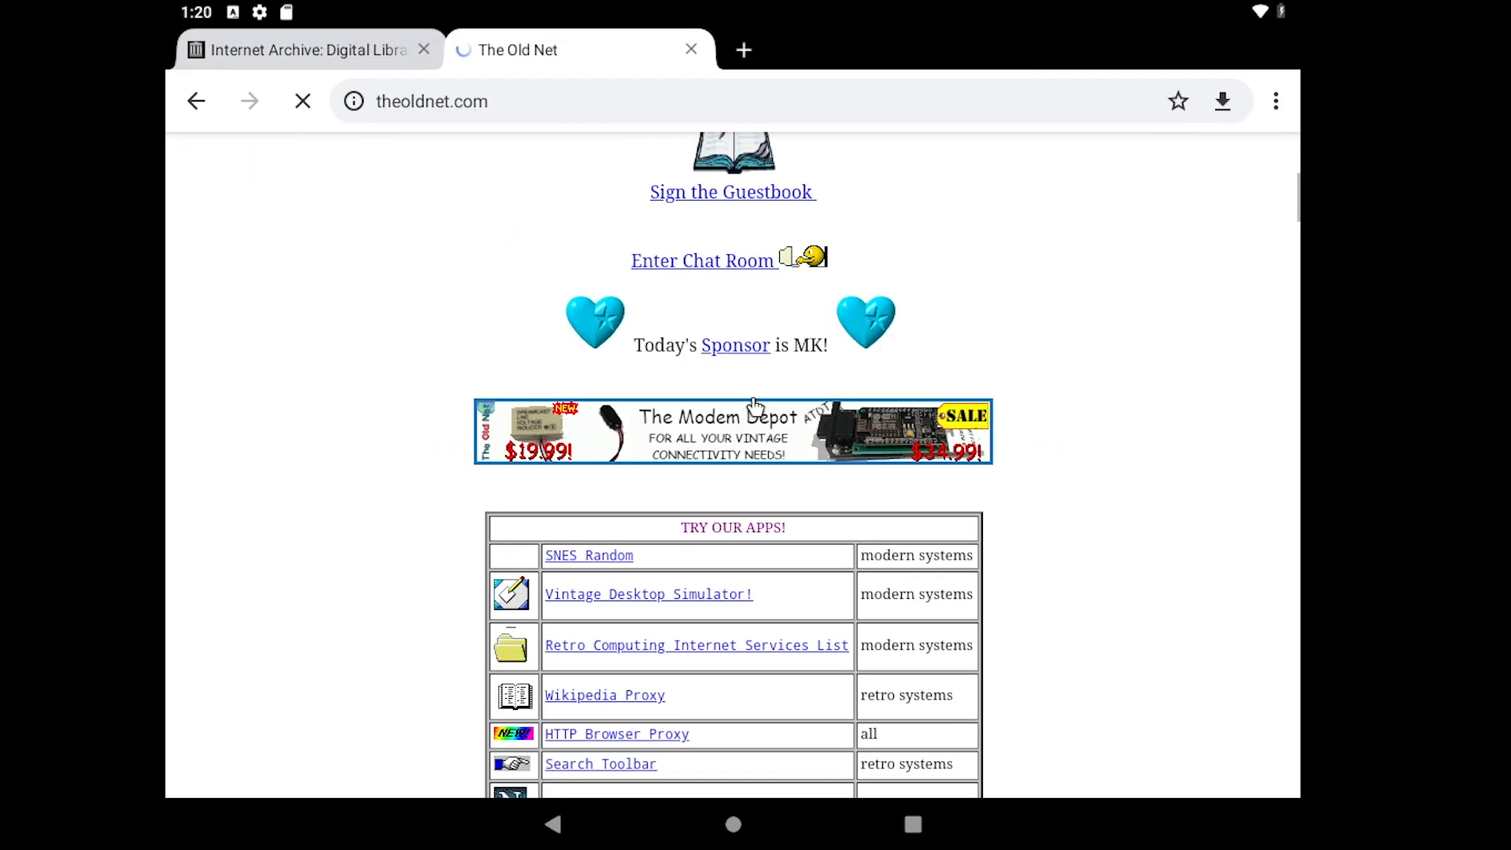
{"action": "scroll", "coordinate": [748, 395], "scroll_direction": "up", "scroll_amount": 15}
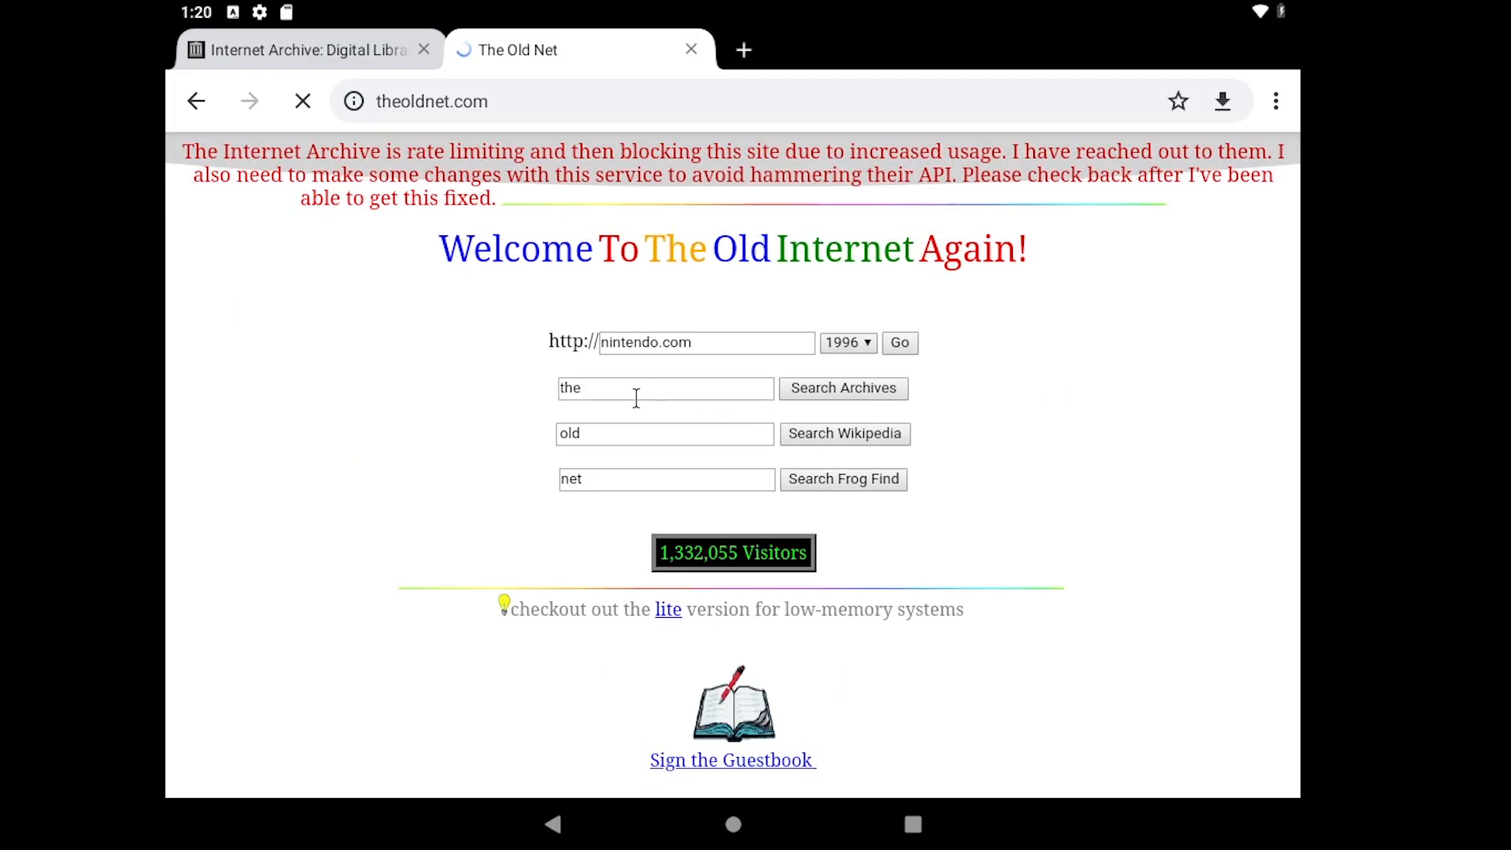
Request the 2010 version of sony.com through The Old Net
{"action": "left_click", "coordinate": [842, 344]}
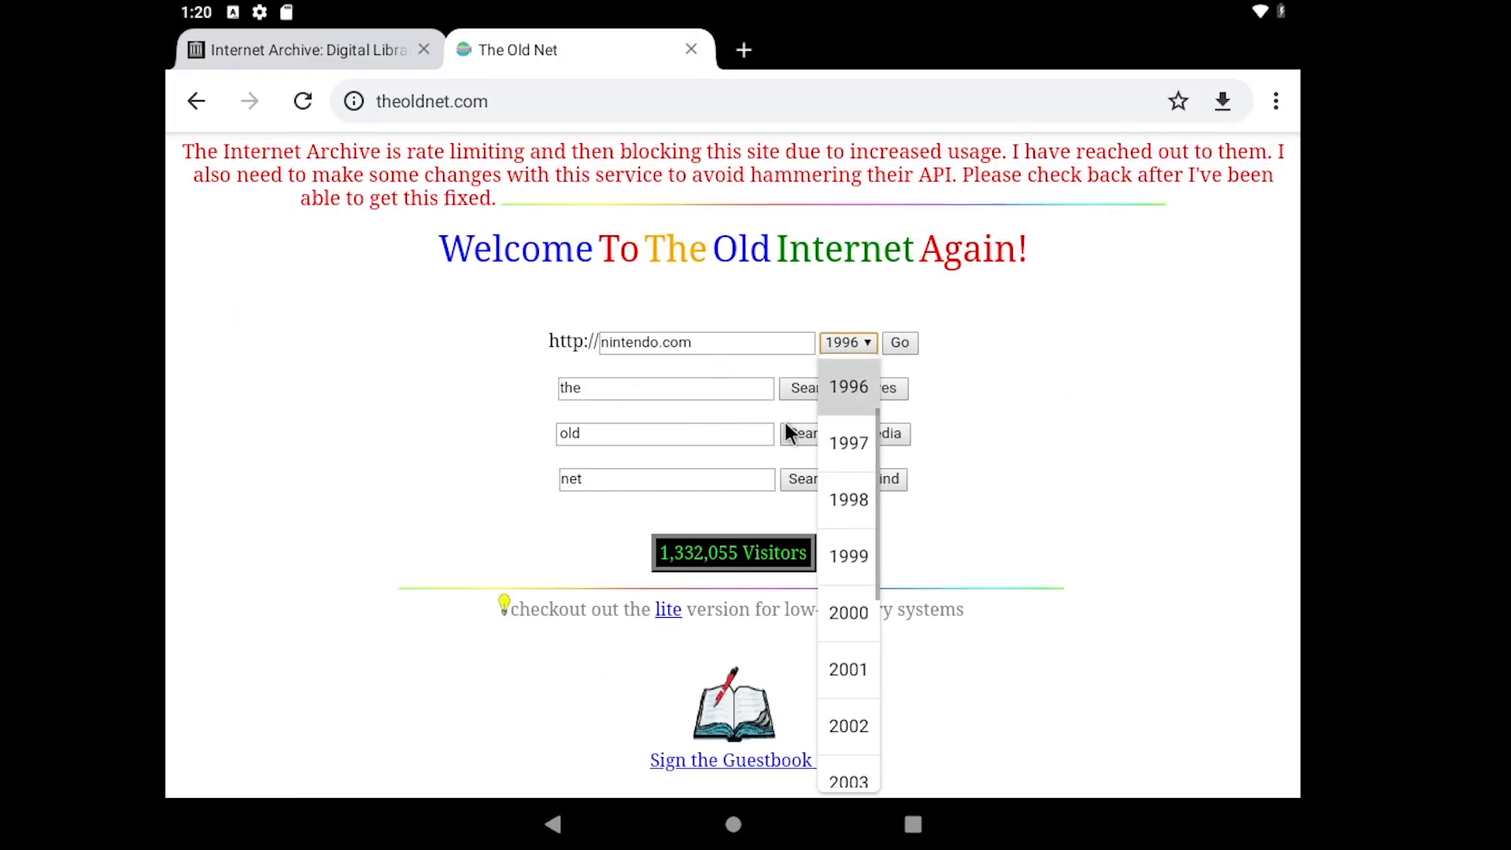
{"action": "left_click", "coordinate": [169, 466]}
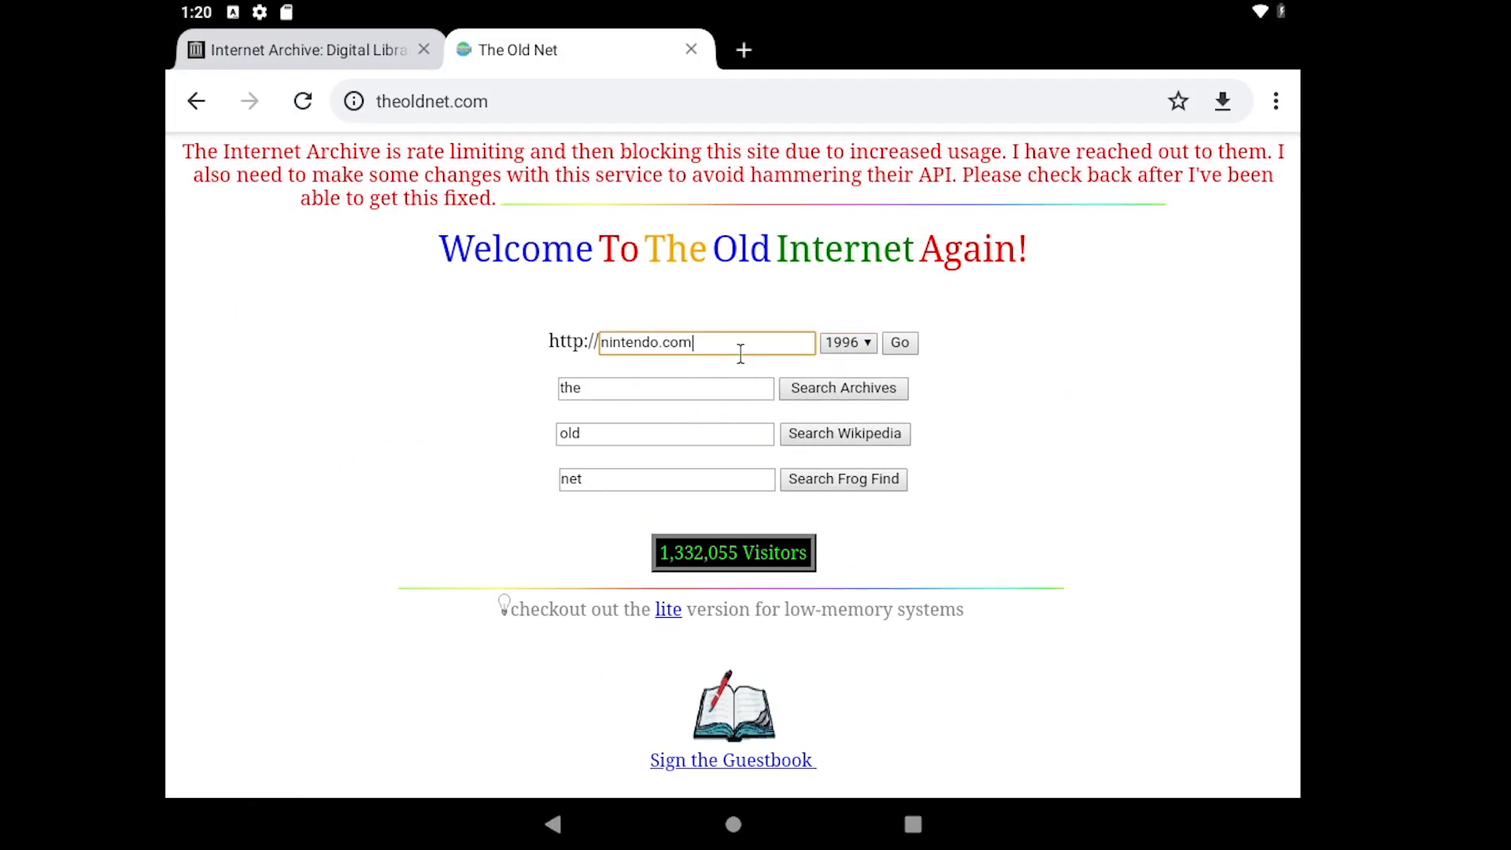
{"action": "type", "text": "sony"}
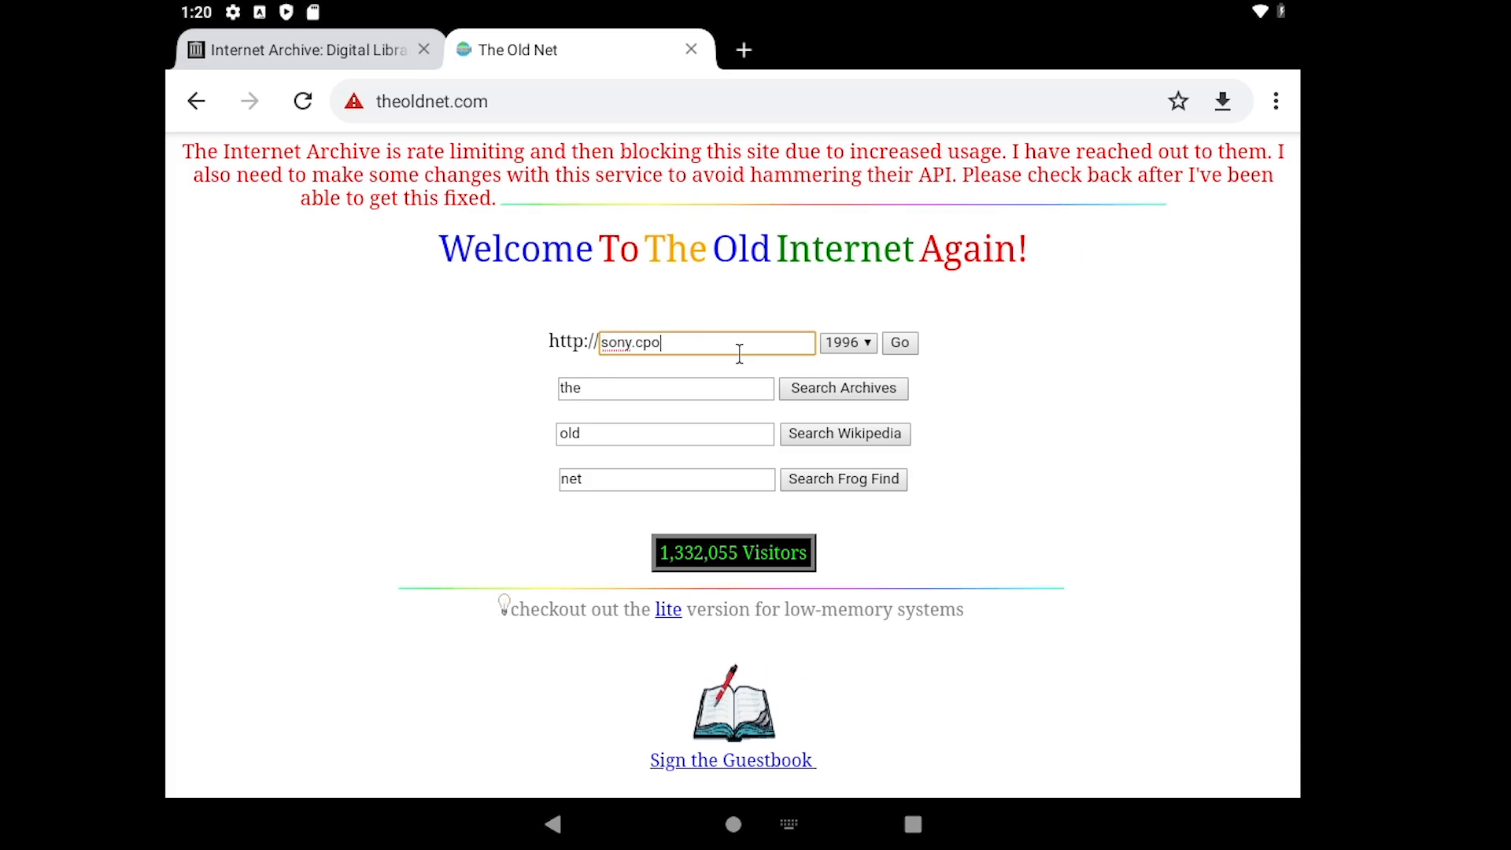
{"action": "left_click", "coordinate": [848, 342]}
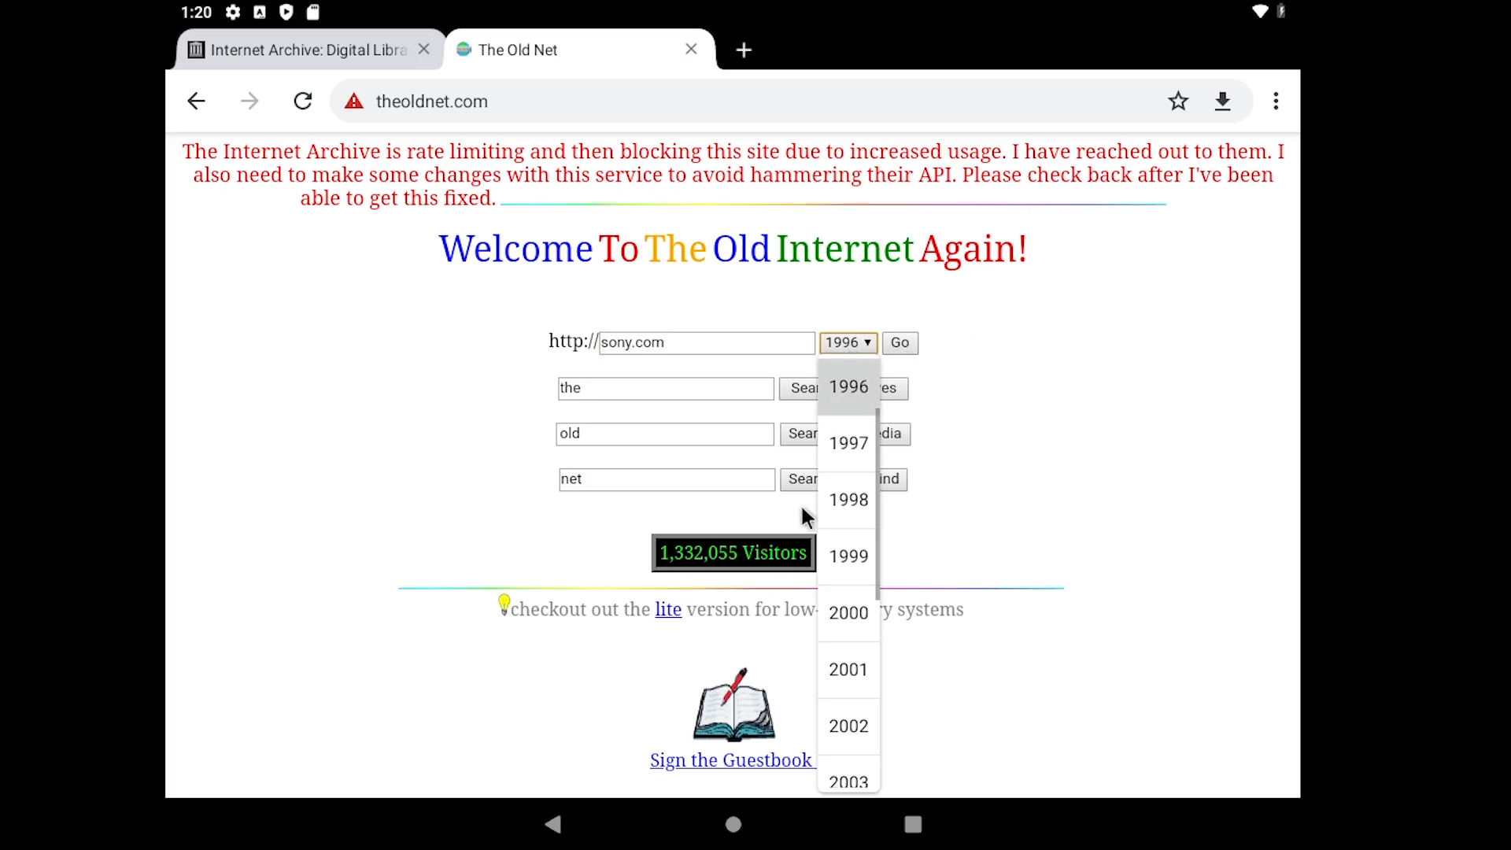
{"action": "scroll", "coordinate": [845, 519], "scroll_direction": "down", "scroll_amount": 10}
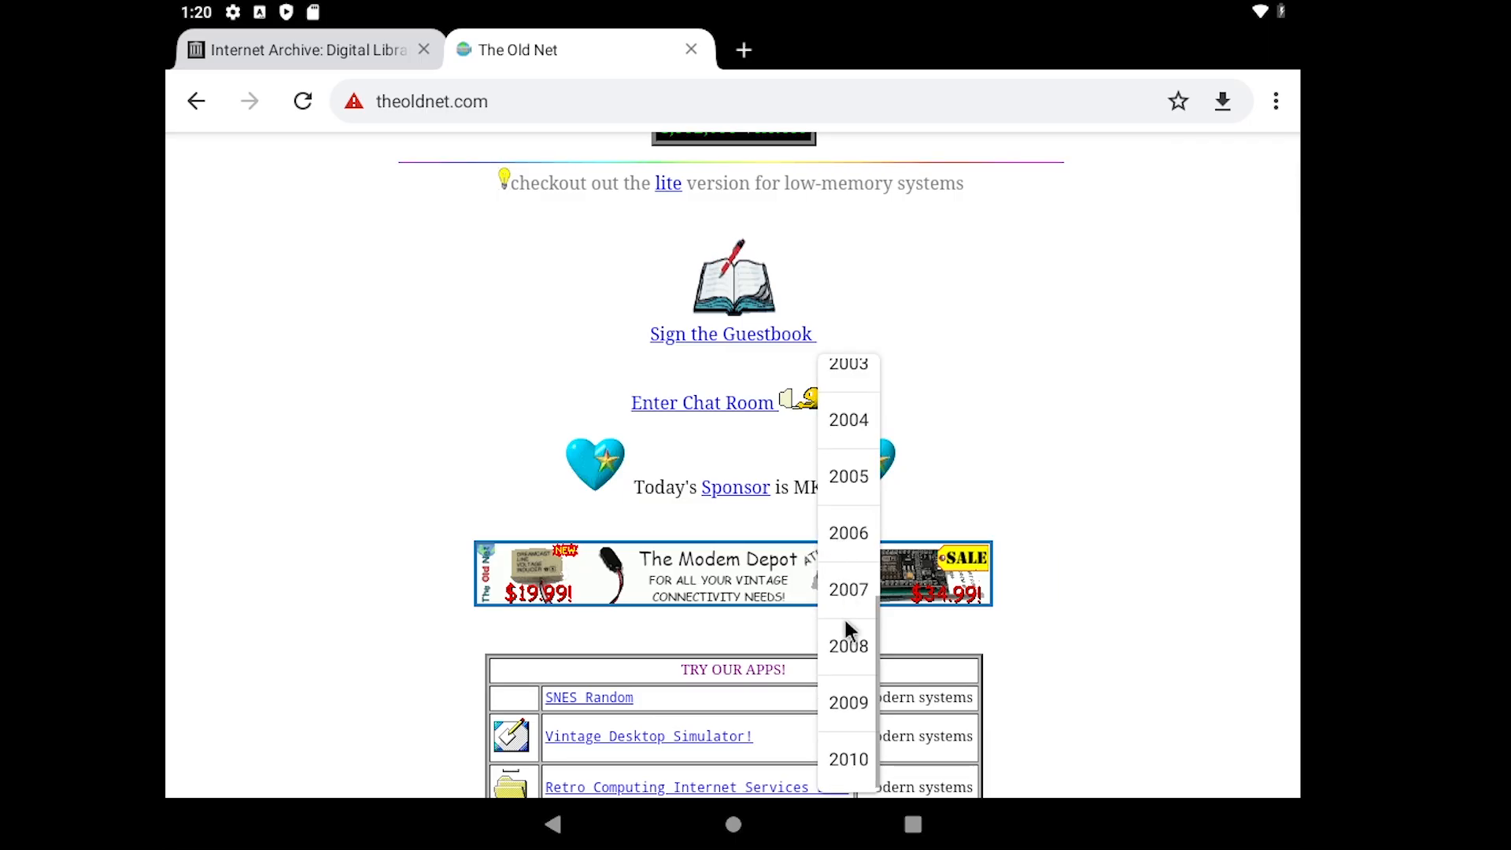
{"action": "left_click", "coordinate": [850, 761]}
{"action": "scroll", "coordinate": [971, 432], "scroll_direction": "up", "scroll_amount": 5}
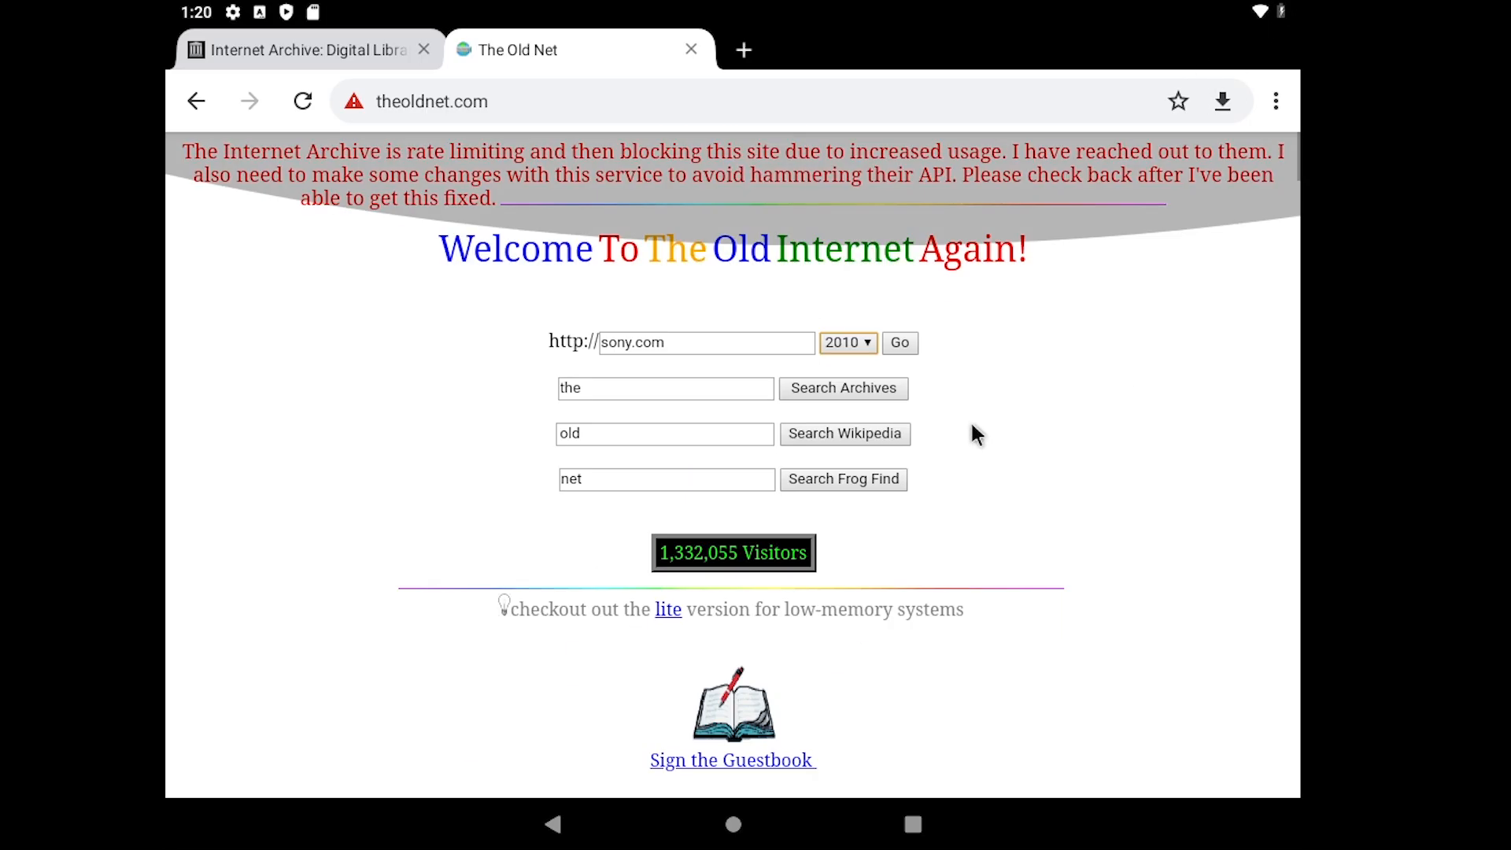
{"action": "left_click", "coordinate": [899, 344]}
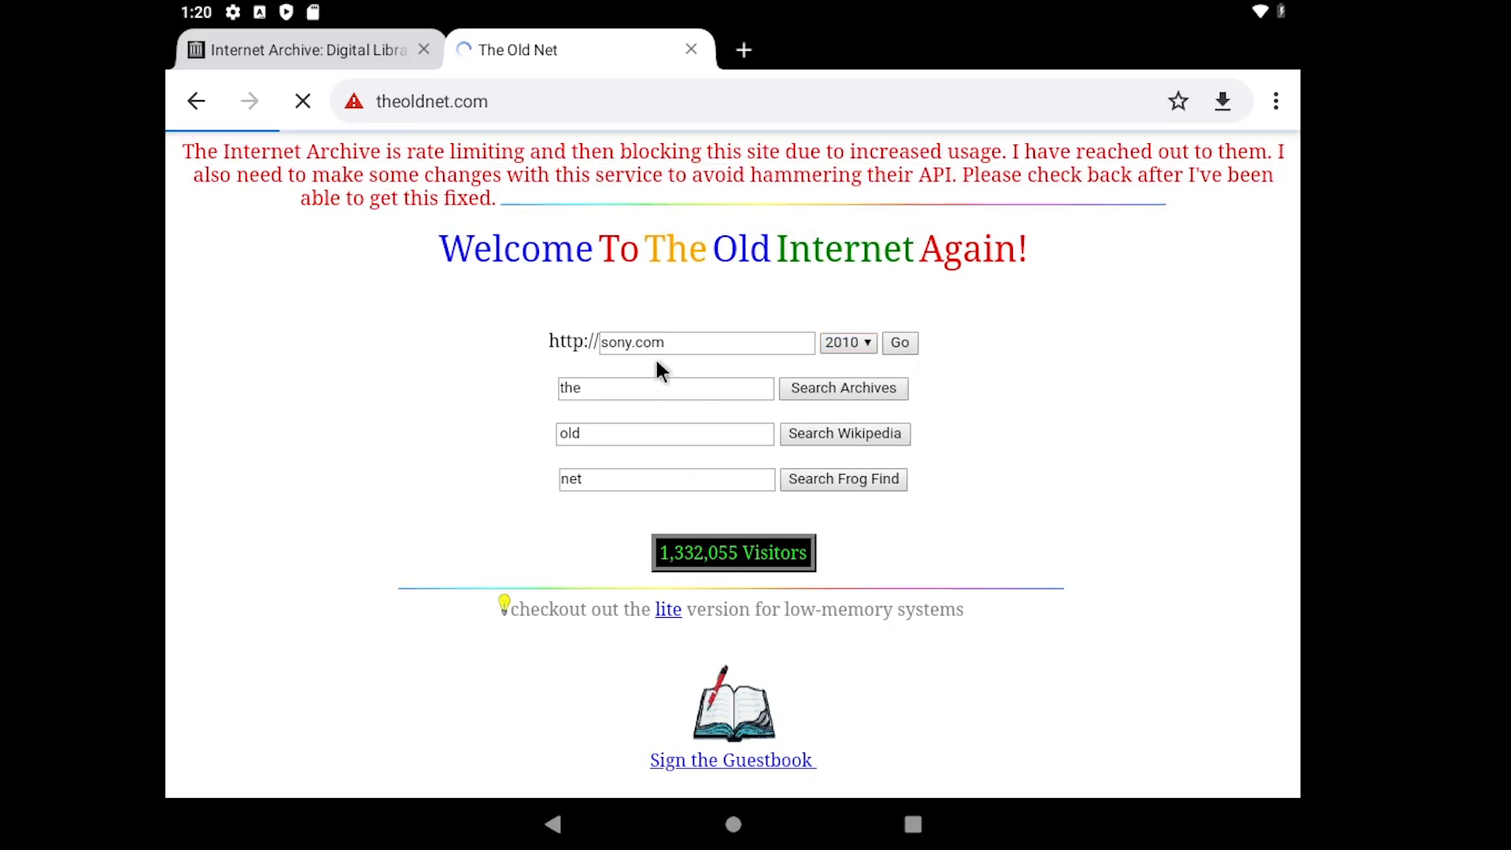
Check the loading of the archive.org and The Old Net tabs, and review the notifications
{"action": "left_click", "coordinate": [330, 63]}
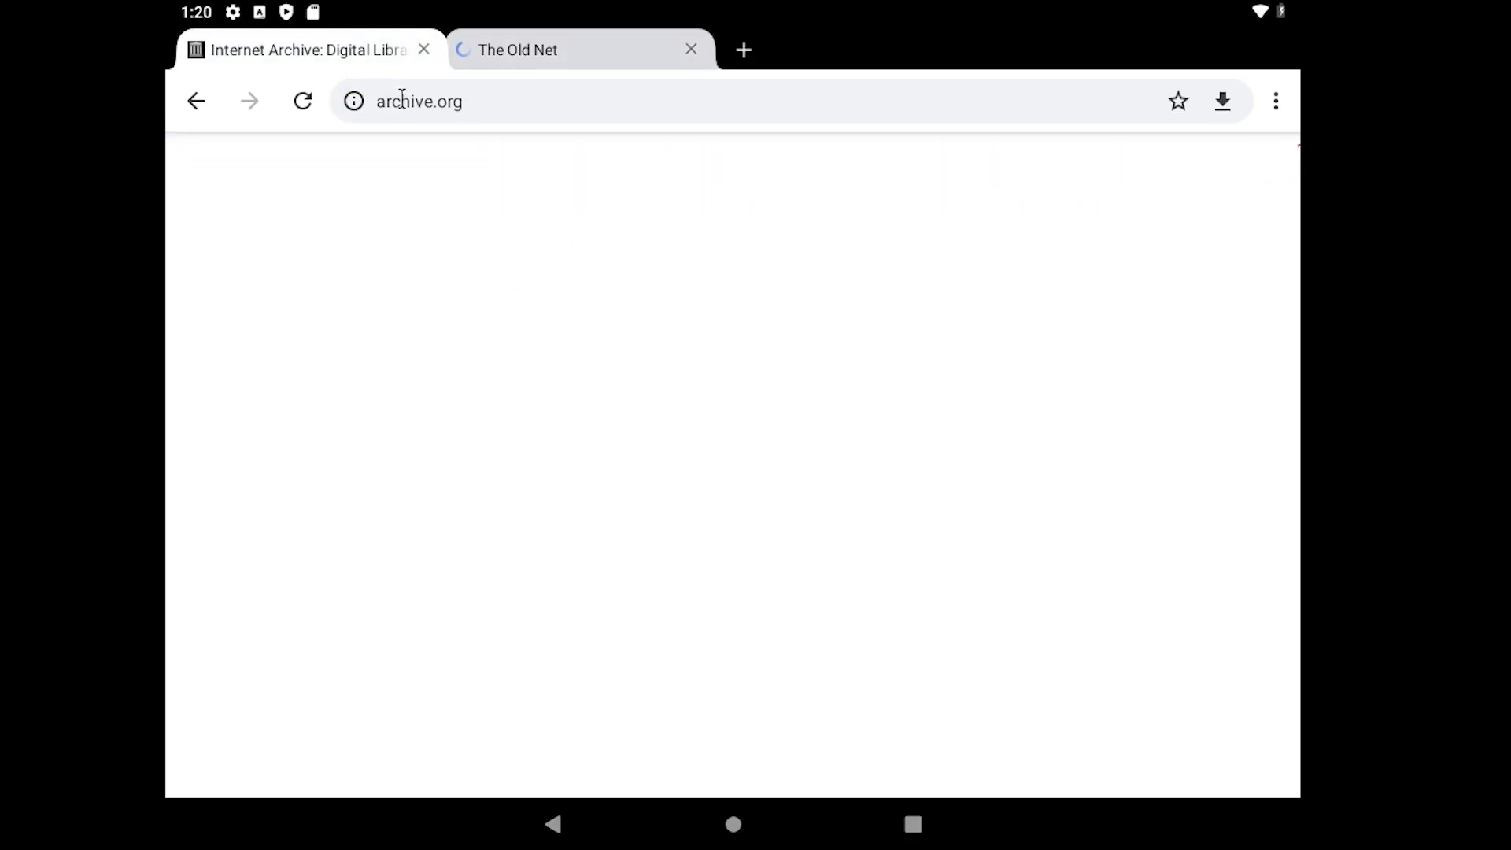
{"action": "left_click_drag", "start_coordinate": [402, 98], "coordinate": [167, 254]}
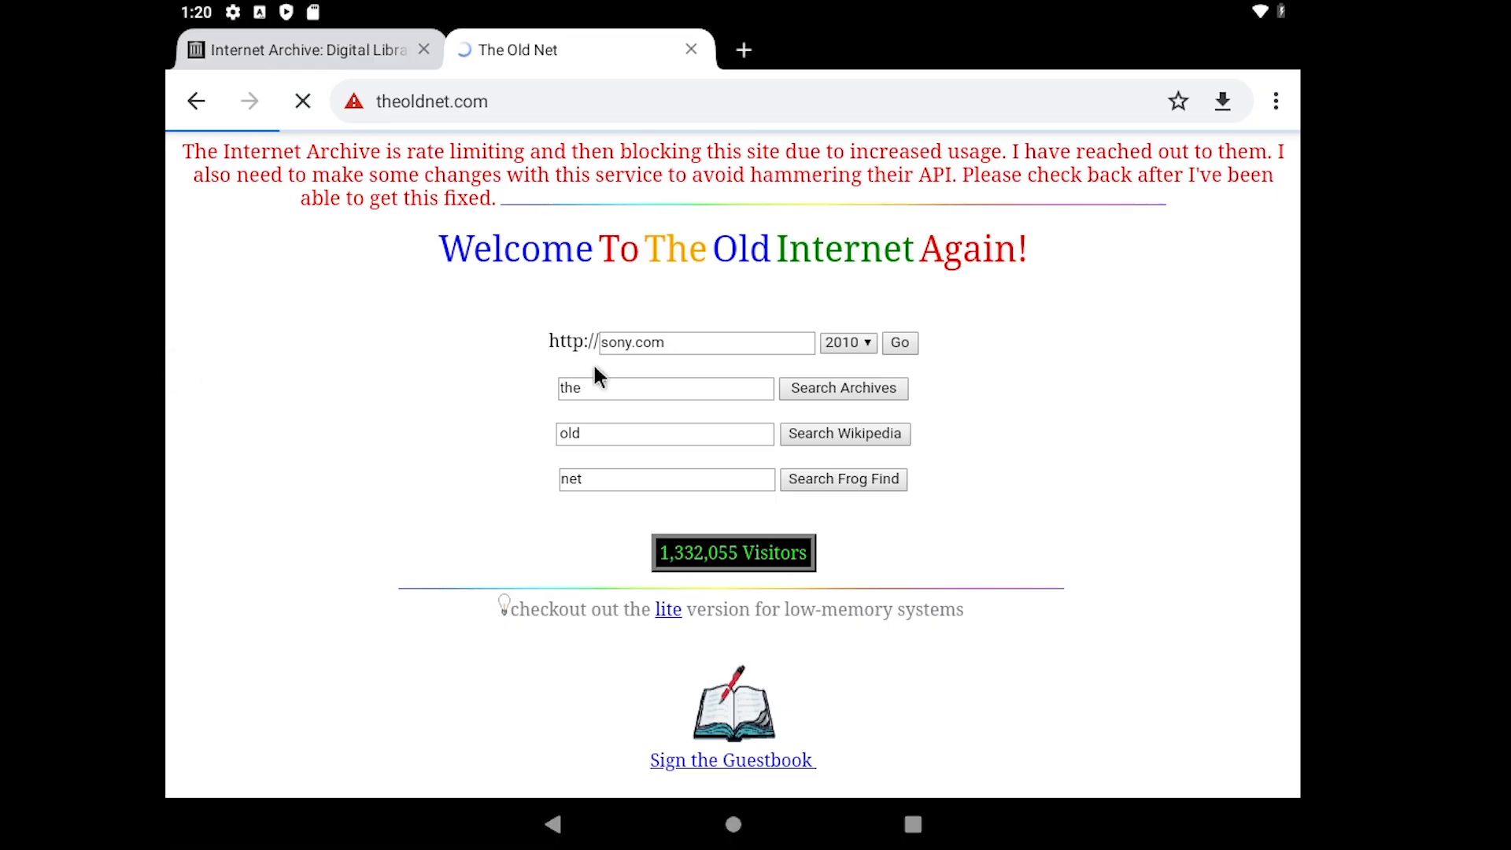
{"action": "left_click", "coordinate": [302, 50]}
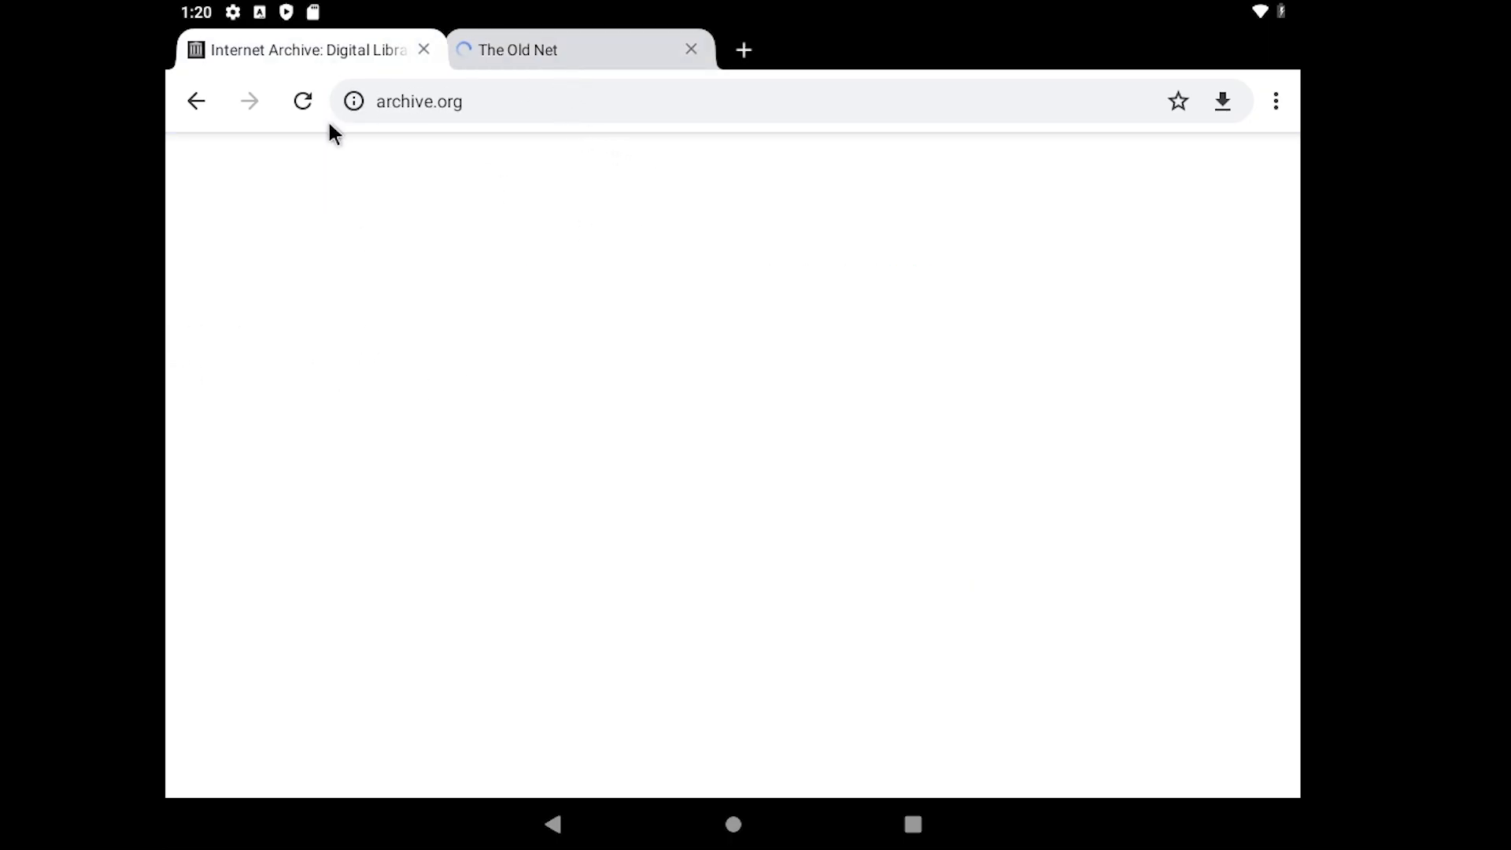
{"action": "left_click_drag", "start_coordinate": [1011, 176], "coordinate": [223, 216]}
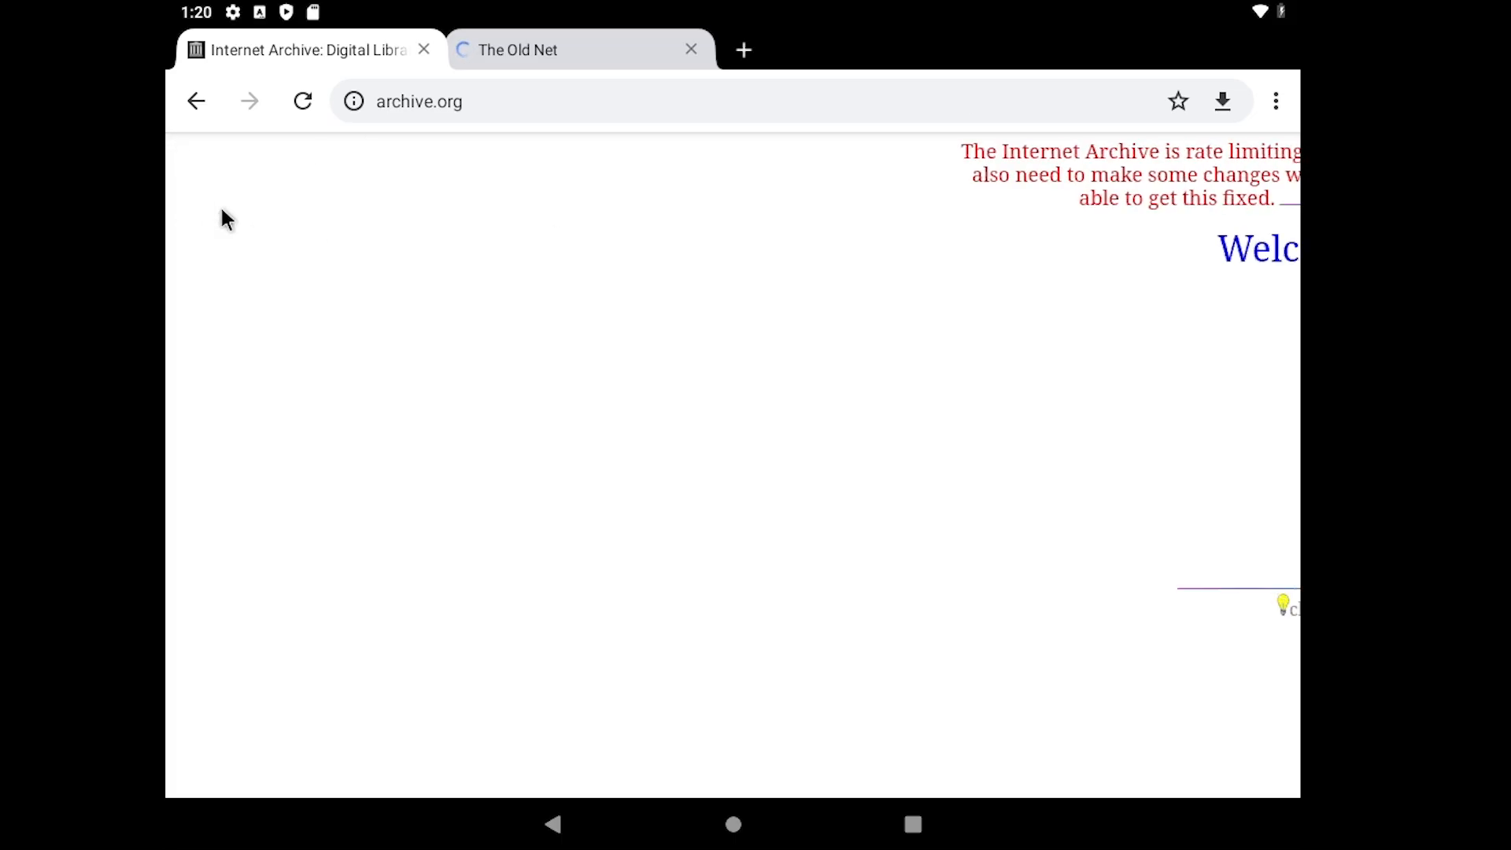
{"action": "left_click_drag", "start_coordinate": [315, 107], "coordinate": [192, 159]}
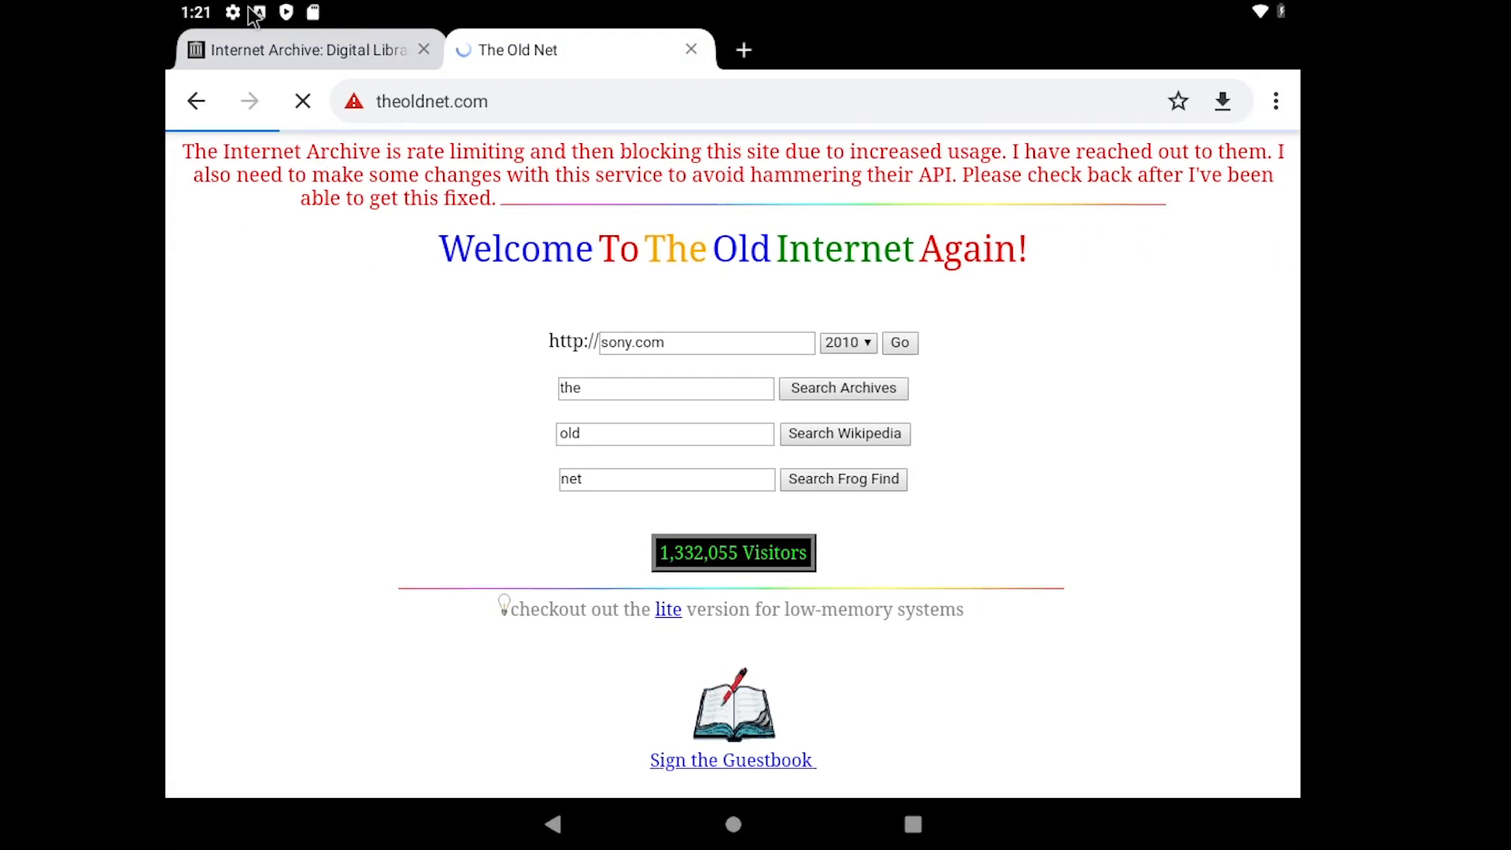
{"action": "left_click_drag", "start_coordinate": [250, 8], "coordinate": [310, 352]}
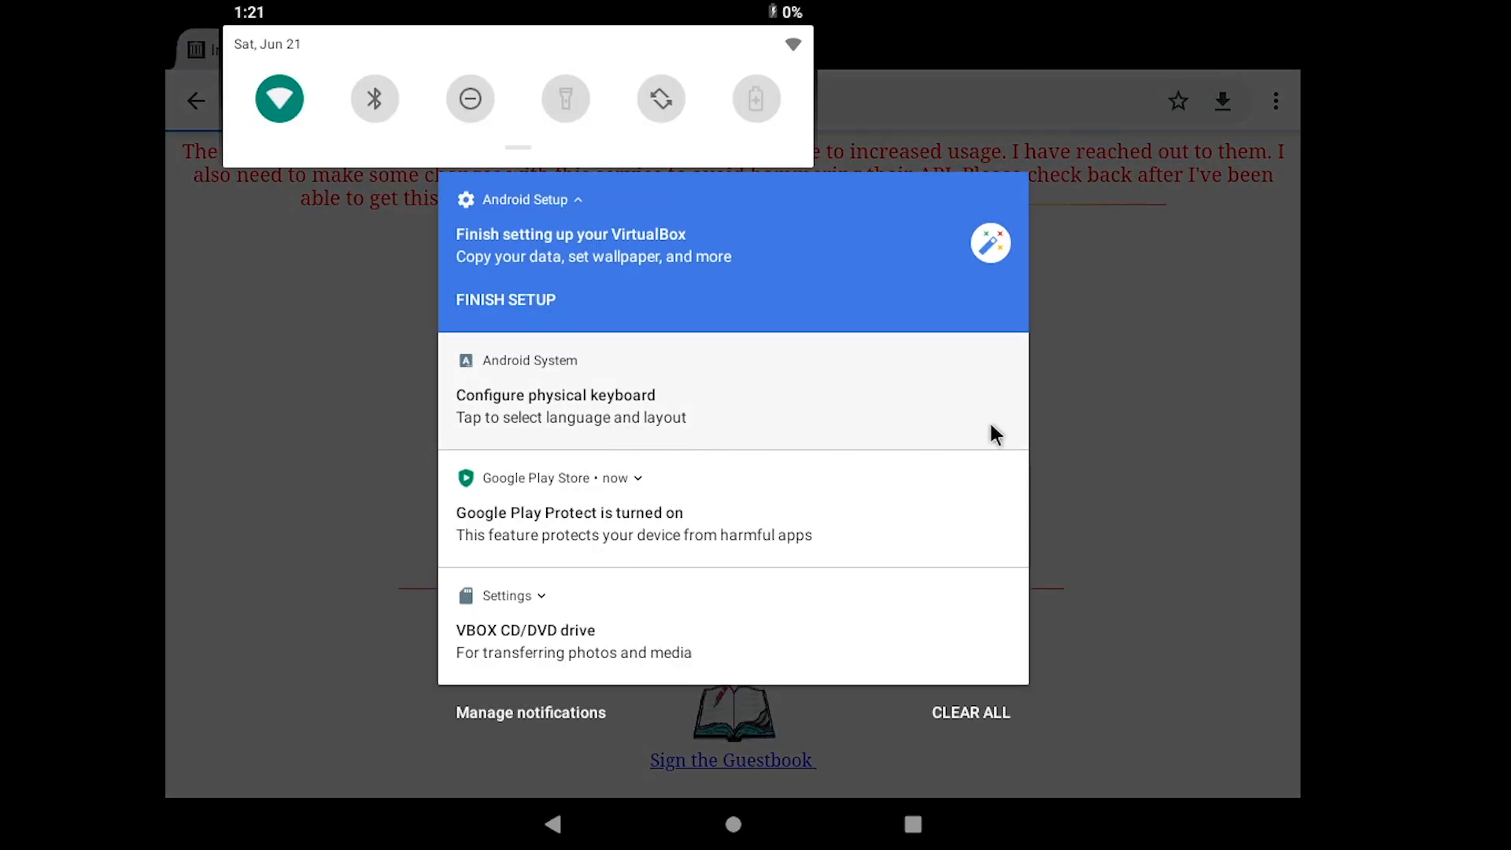
{"action": "left_click", "coordinate": [1142, 455]}
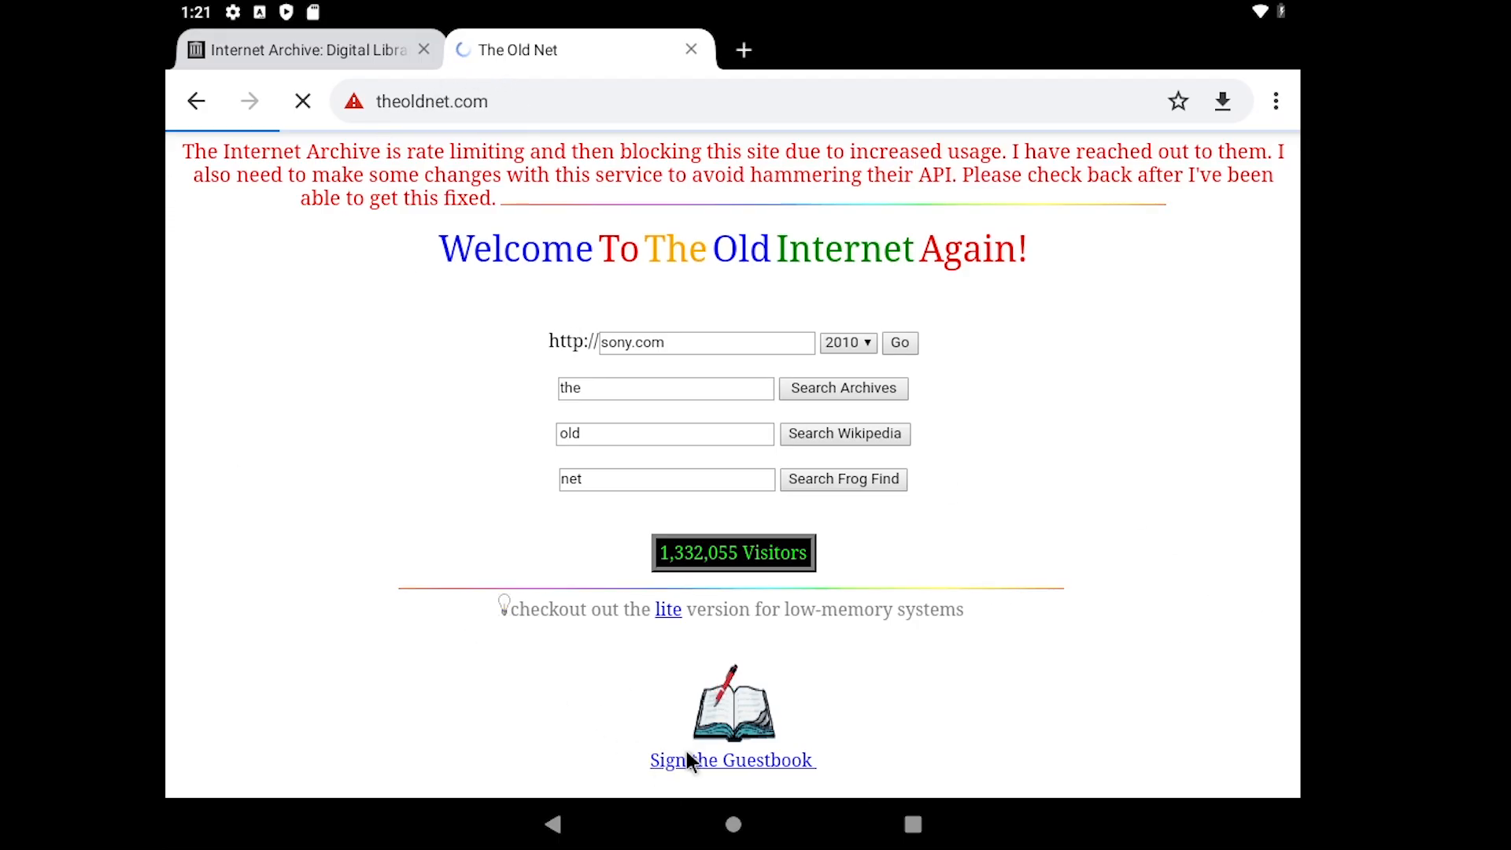
Return to the home screen using Quickstep just once and open the Play Store
{"action": "left_click", "coordinate": [732, 824]}
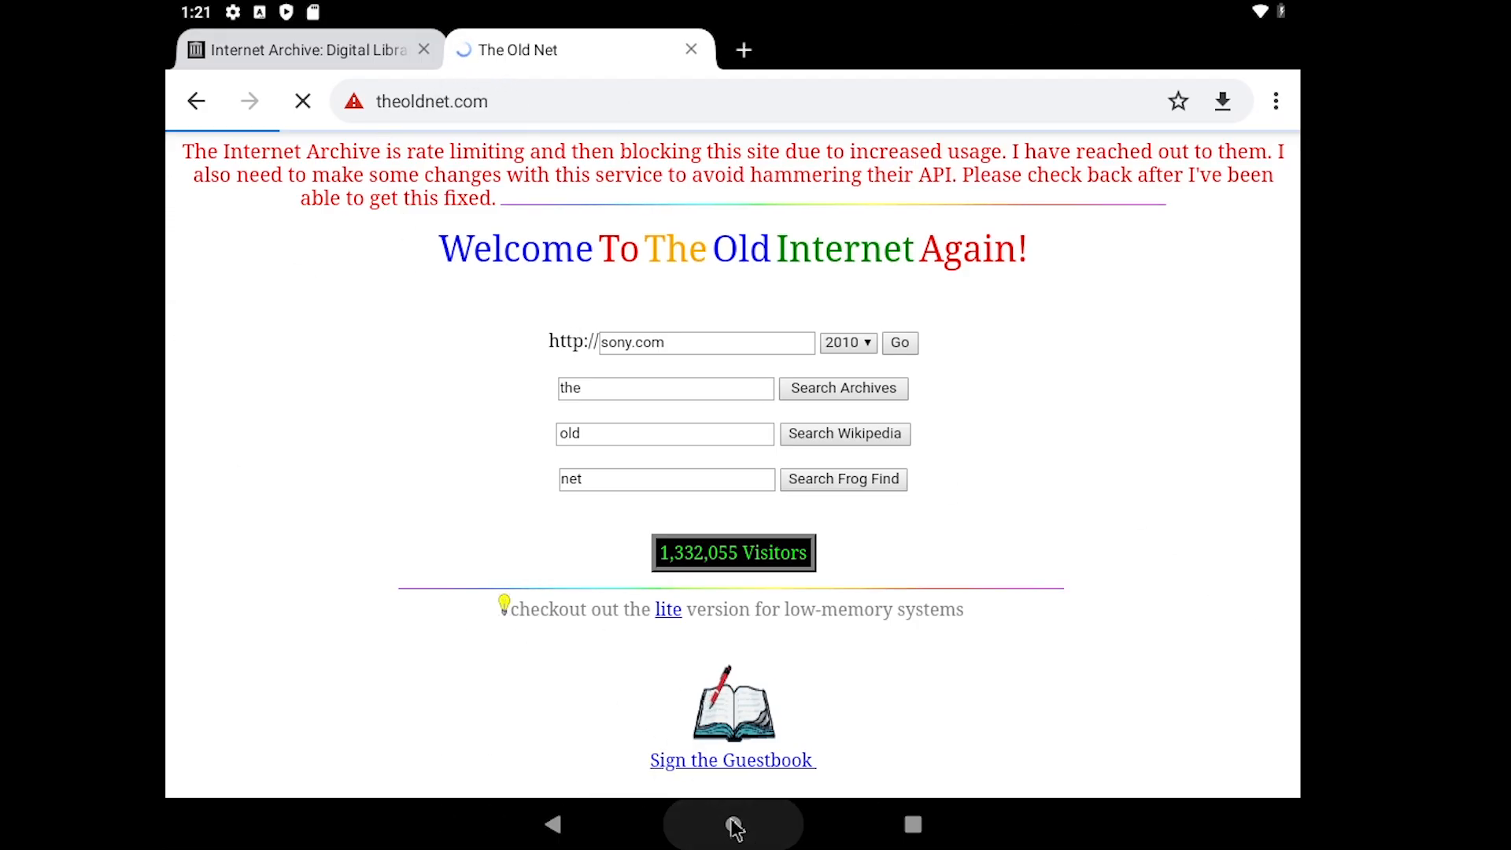
{"action": "left_click", "coordinate": [847, 641]}
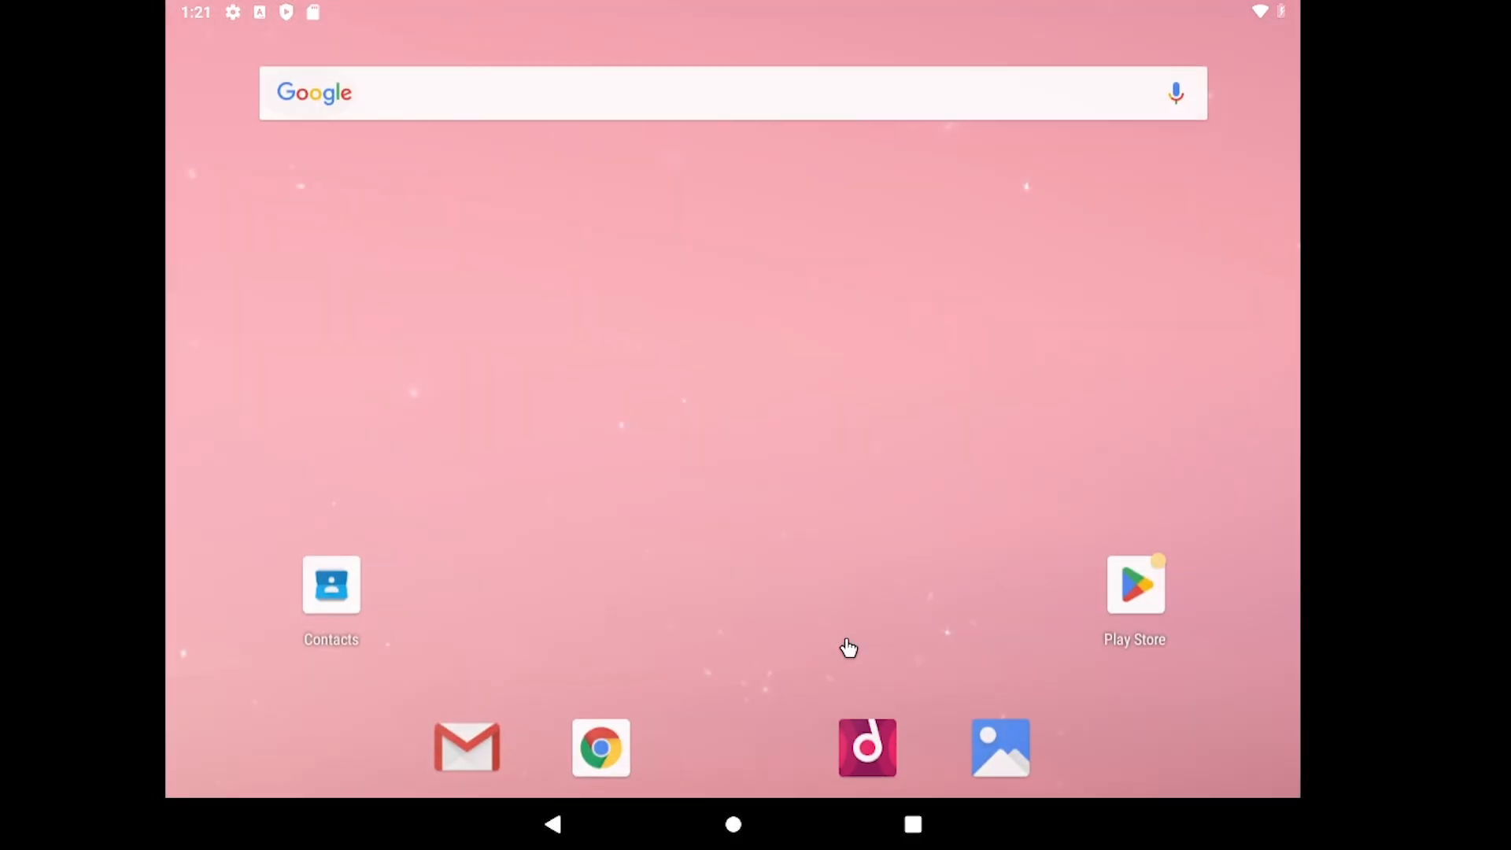
{"action": "left_click", "coordinate": [1113, 608]}
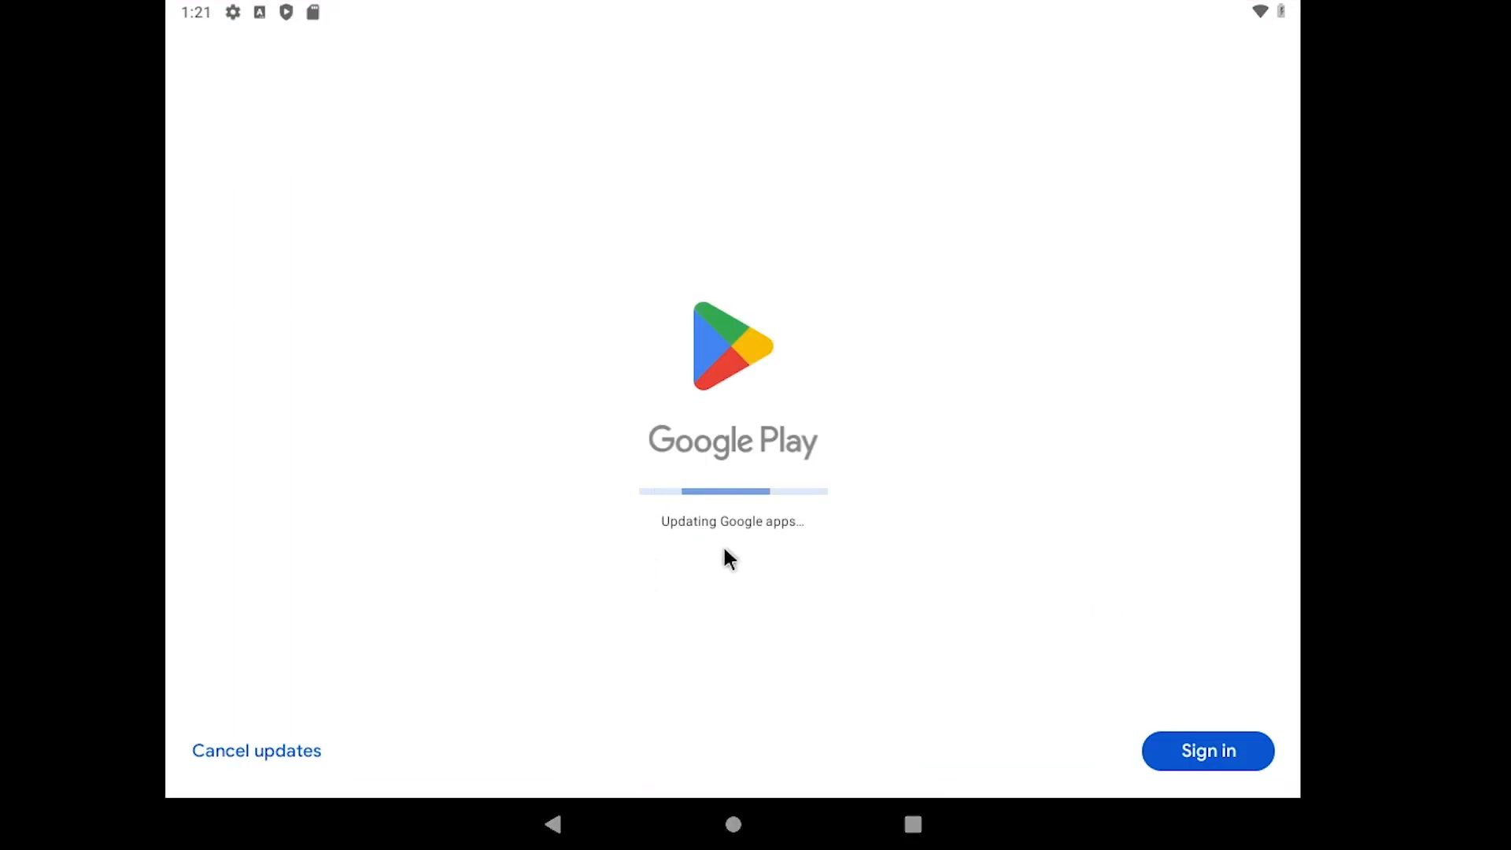
Look through the recent apps and switch from the Play Store back to The Old Net page in Chrome
{"action": "left_click", "coordinate": [775, 830]}
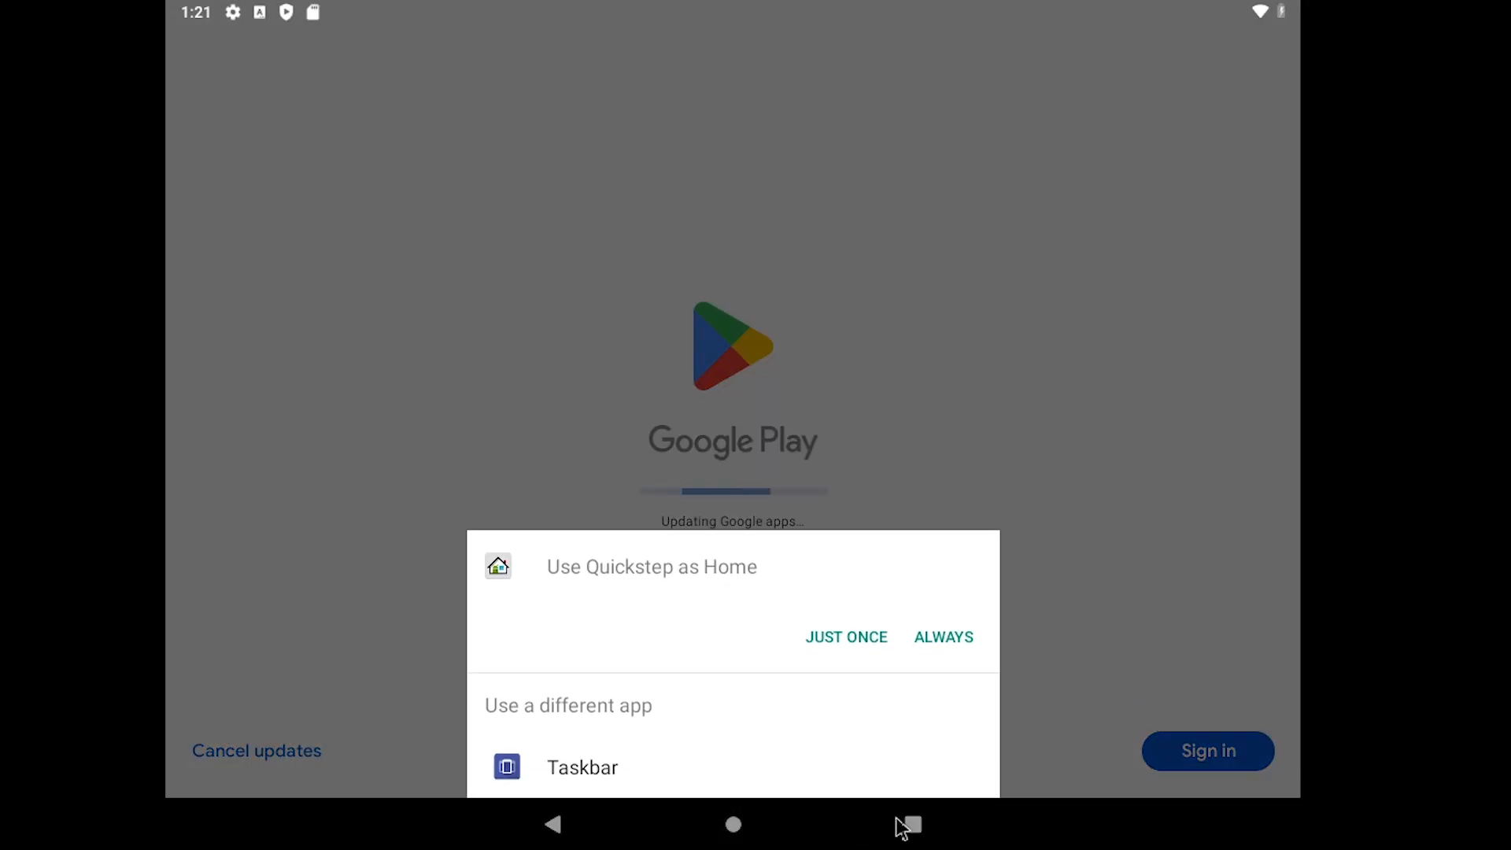
{"action": "left_click", "coordinate": [906, 822]}
{"action": "left_click_drag", "start_coordinate": [415, 334], "coordinate": [1295, 59]}
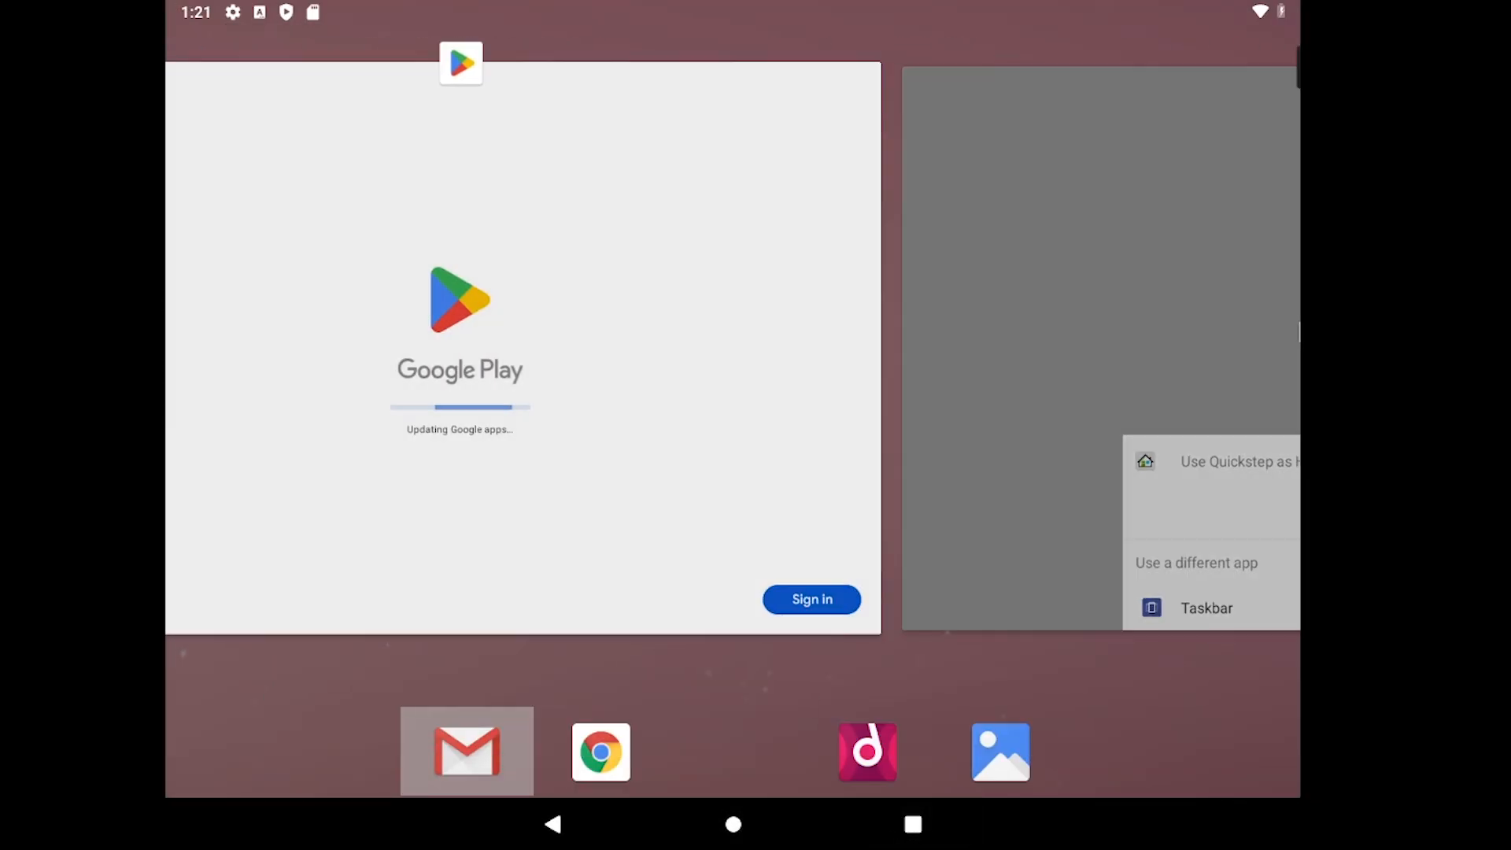
{"action": "left_click_drag", "start_coordinate": [977, 371], "coordinate": [280, 503]}
{"action": "left_click_drag", "start_coordinate": [668, 406], "coordinate": [1109, 441]}
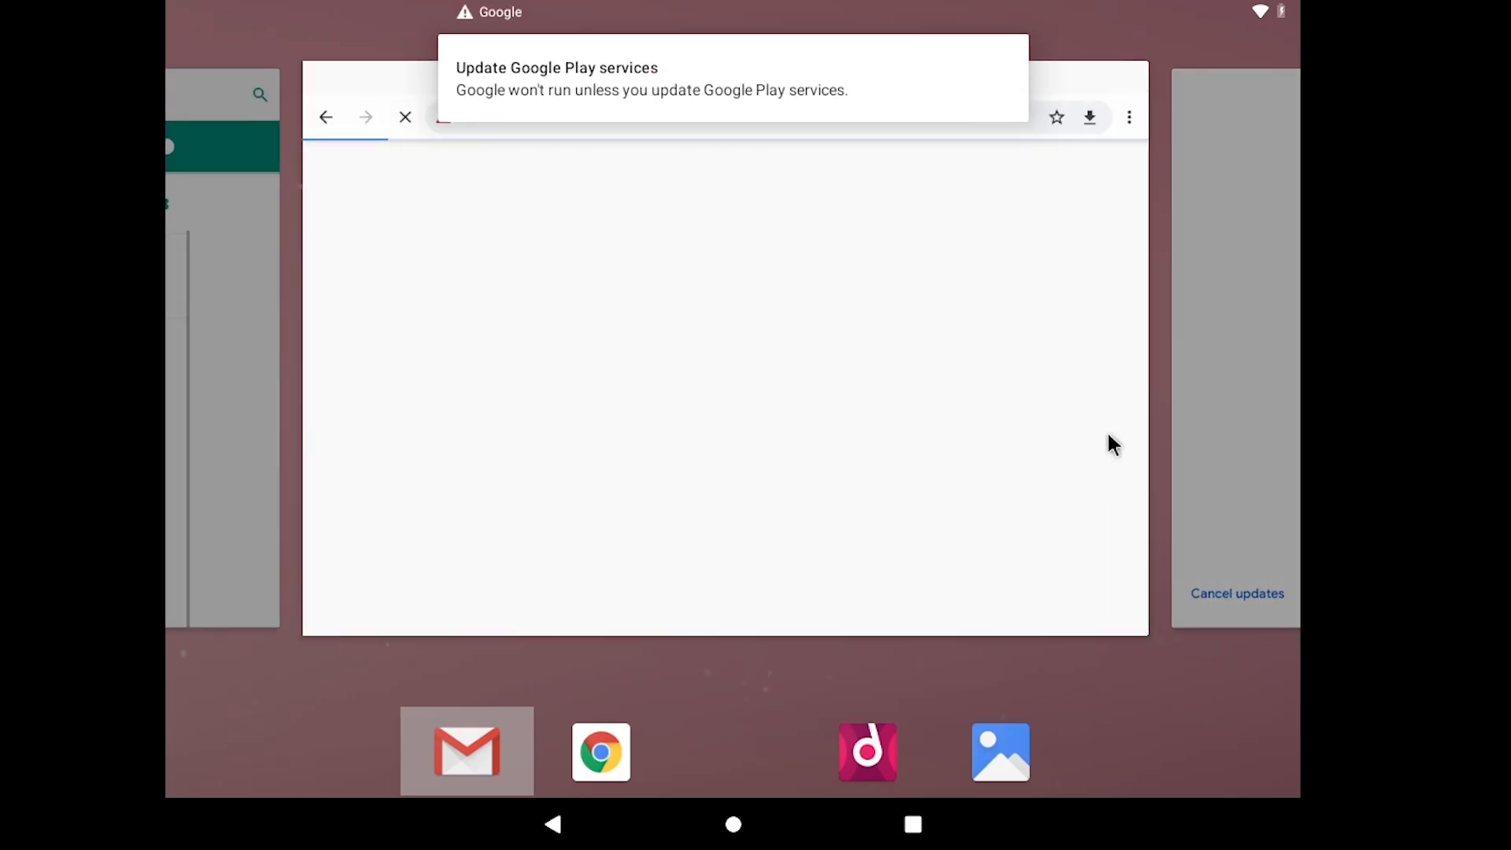
{"action": "left_click", "coordinate": [851, 423]}
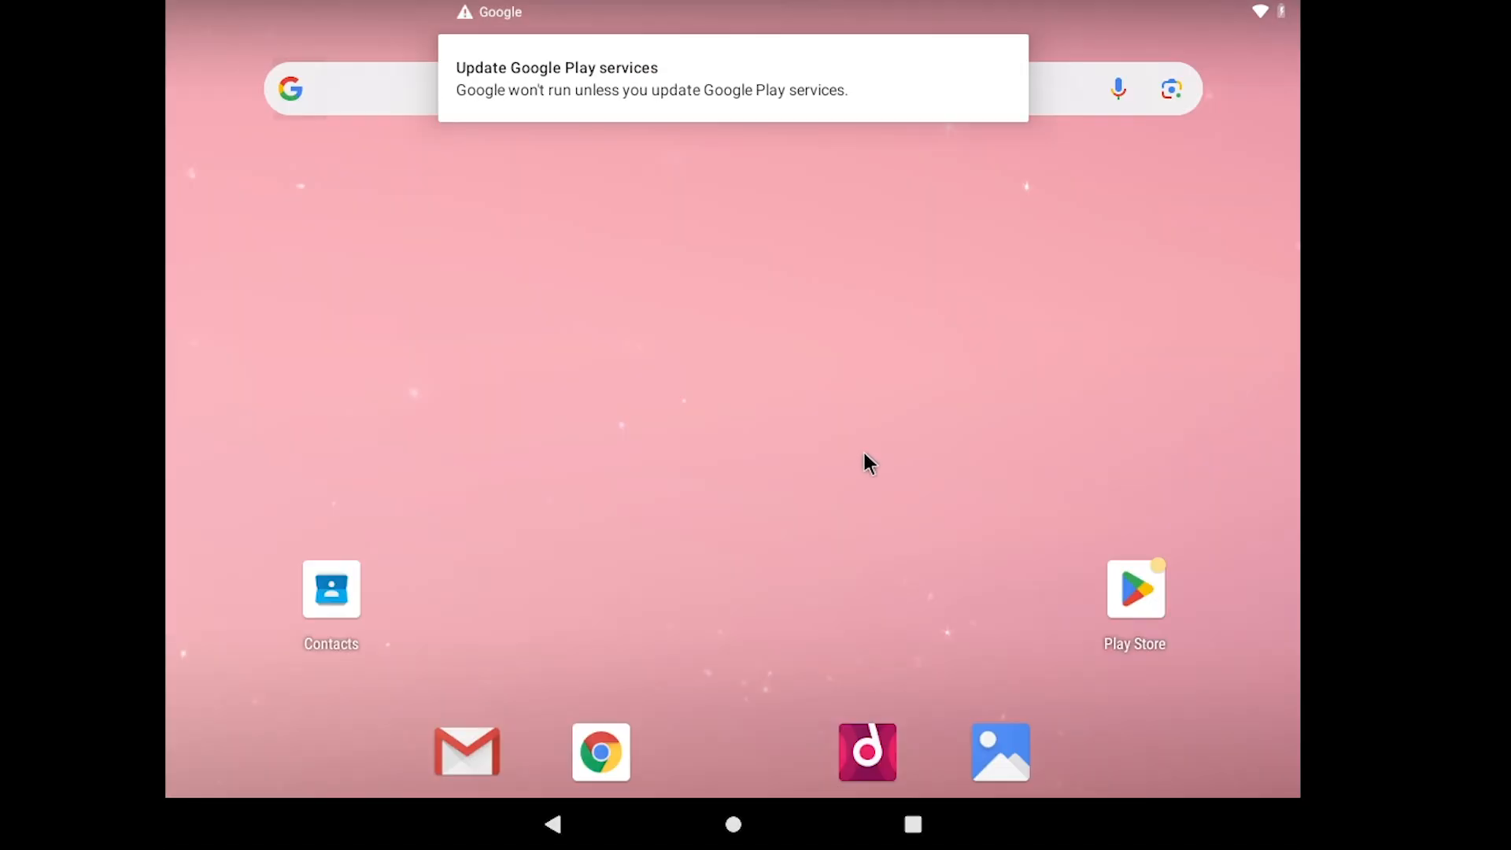
{"action": "left_click", "coordinate": [616, 779]}
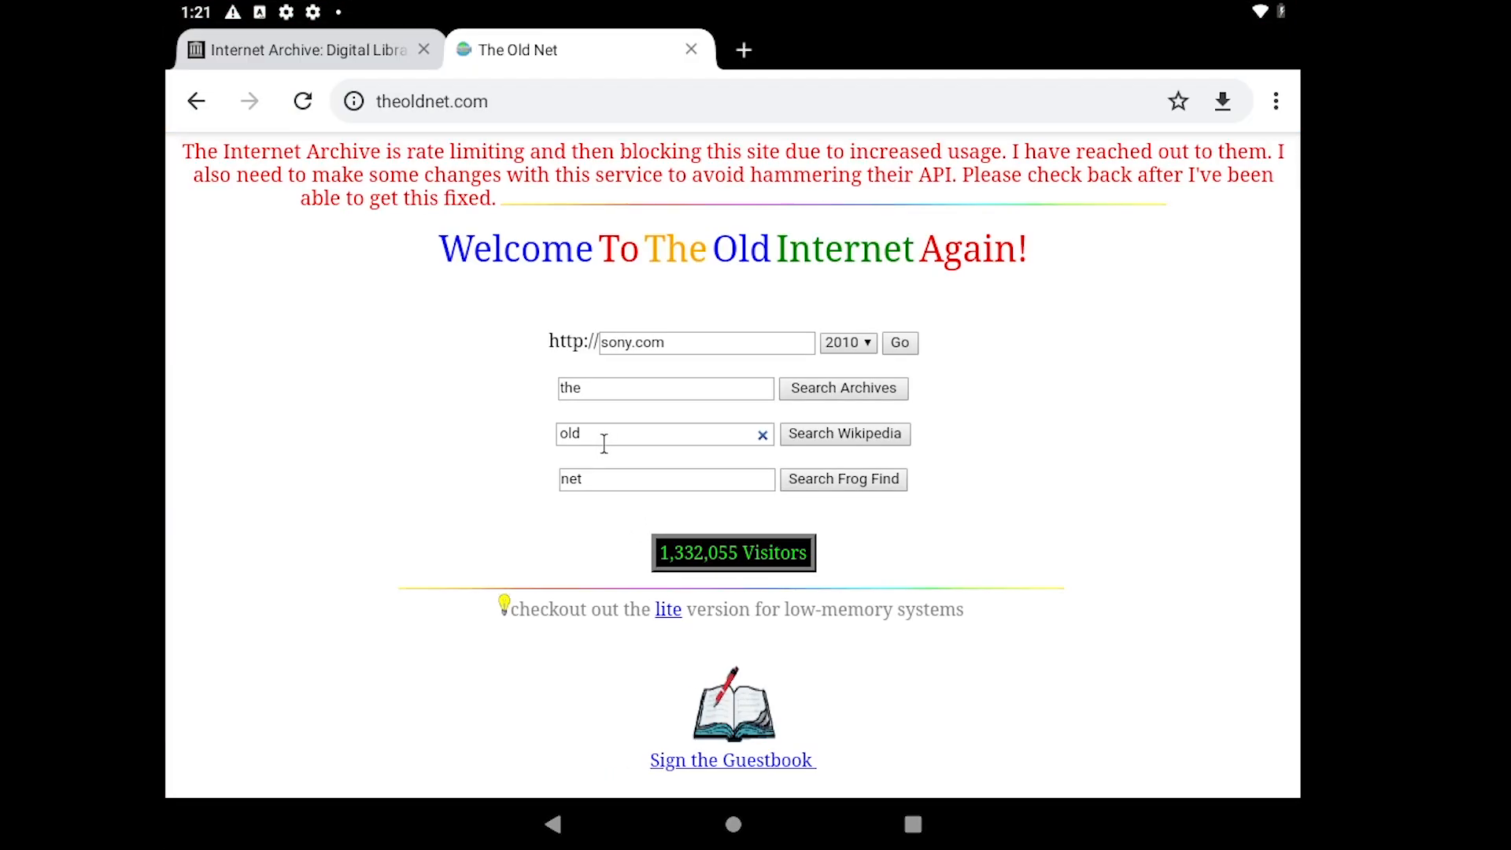
Resubmit the request for the 2010 version of sony.com on The Old Net
{"action": "left_click", "coordinate": [894, 338]}
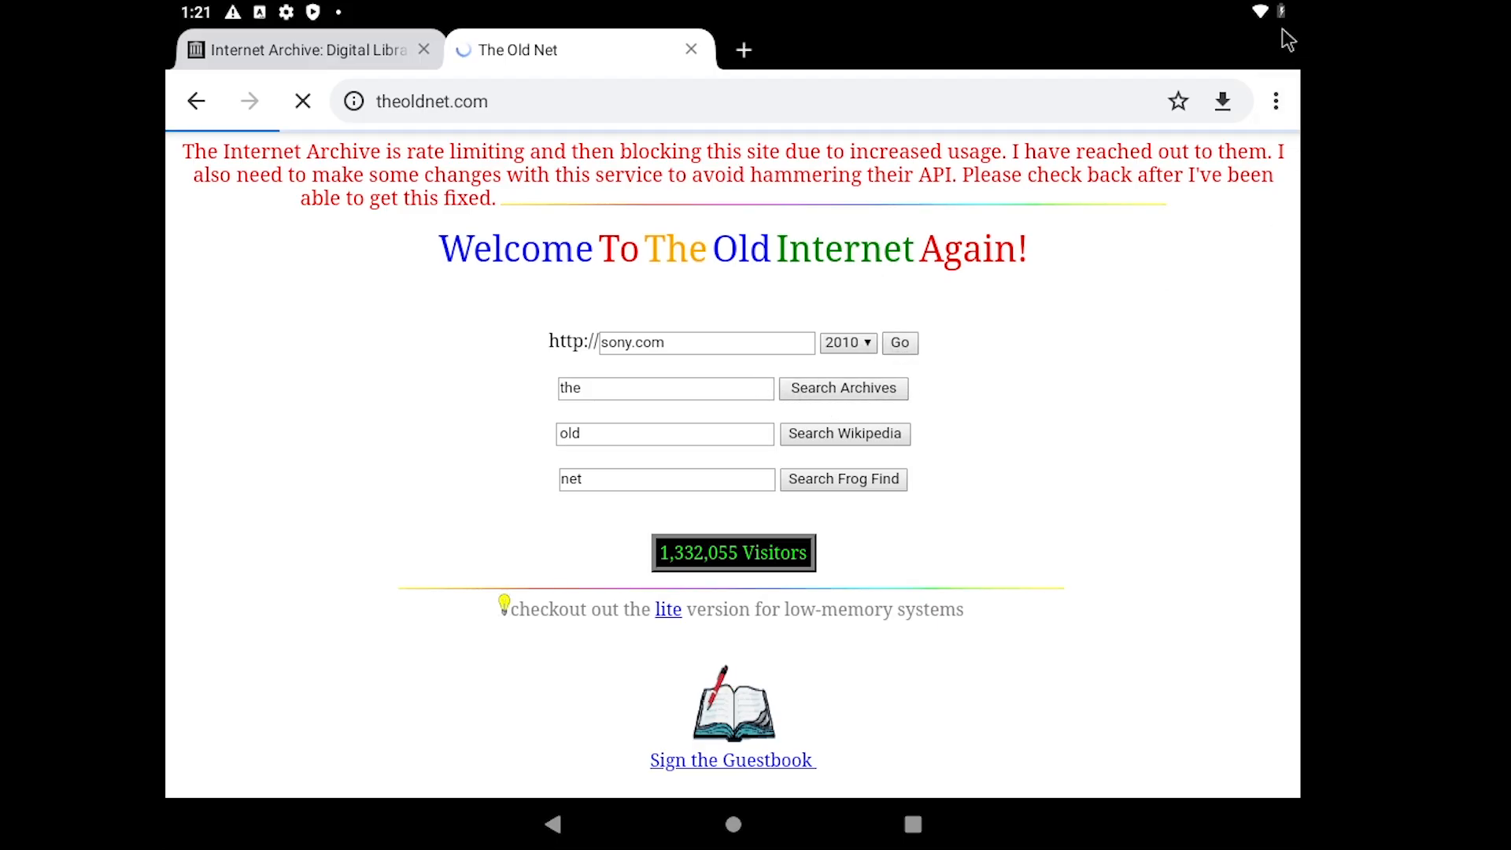
{"action": "left_click", "coordinate": [1275, 100]}
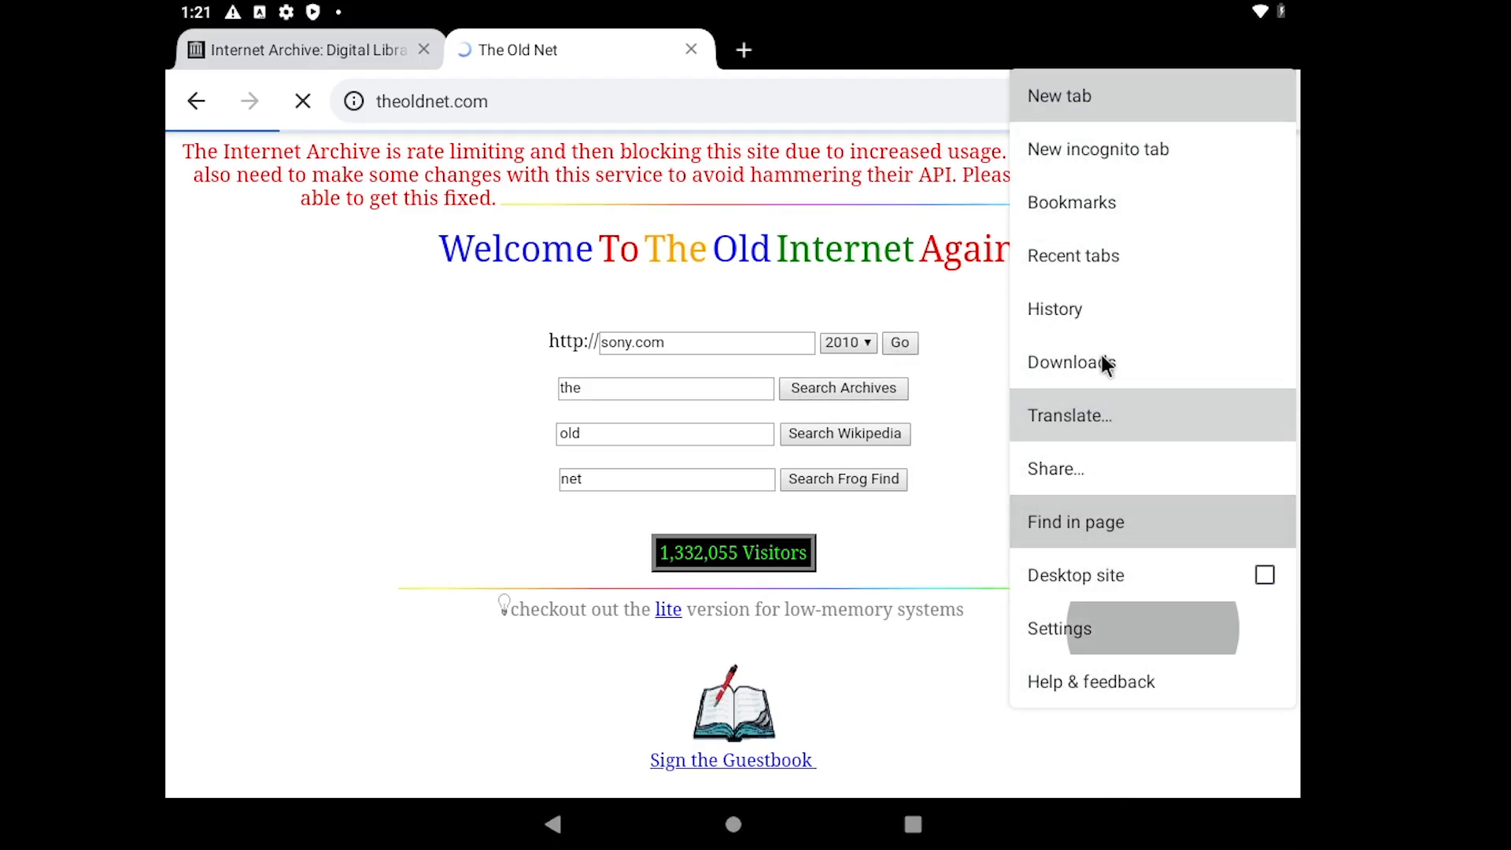
{"action": "left_click", "coordinate": [427, 568]}
Open the quick settings tile editor and move the Invert colors tile ahead of Location among the available tiles
{"action": "left_click_drag", "start_coordinate": [928, 3], "coordinate": [786, 667]}
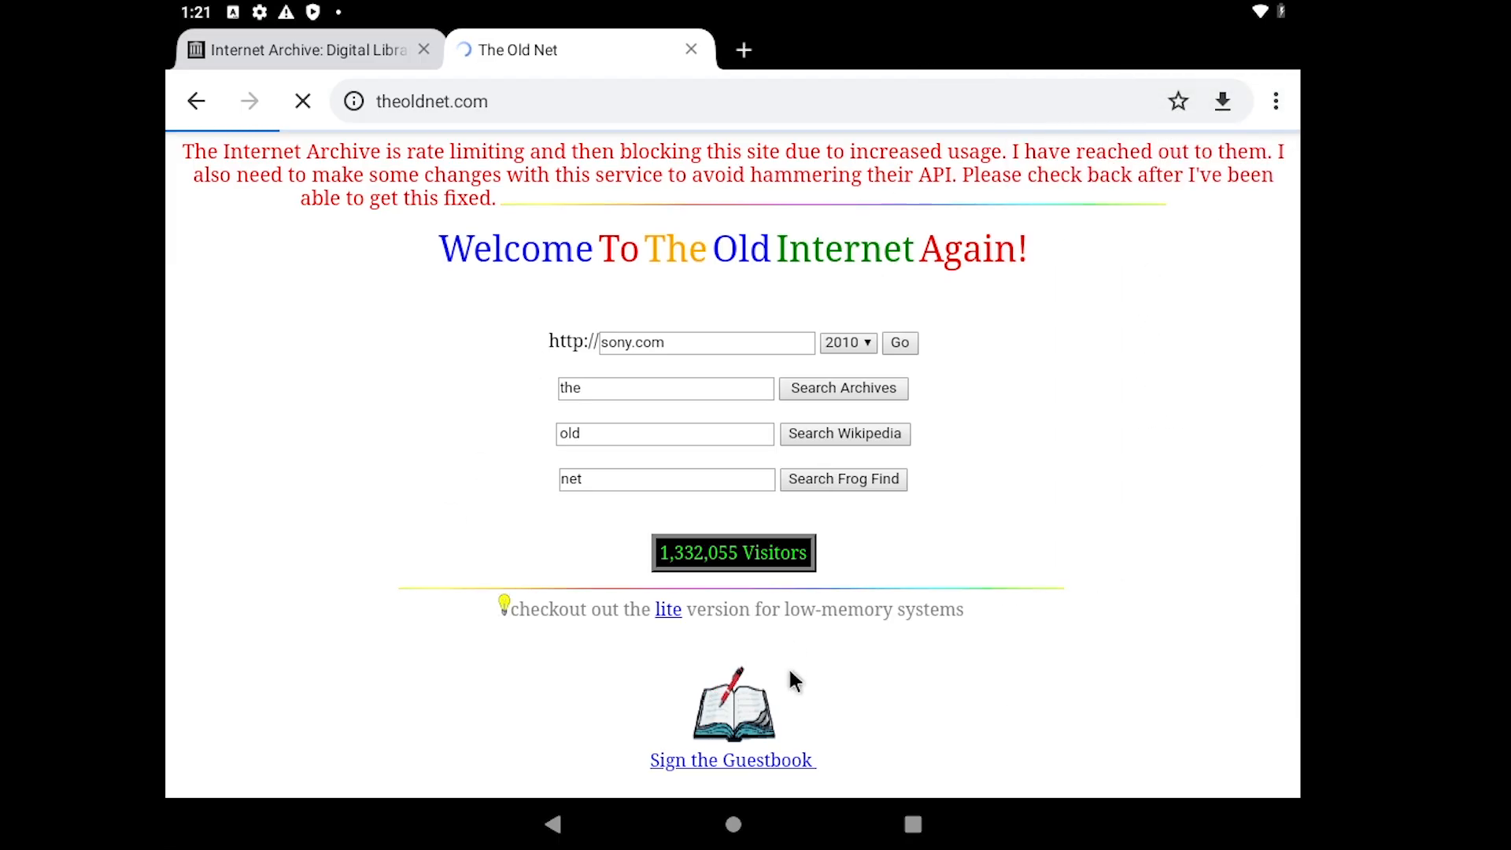
{"action": "left_click_drag", "start_coordinate": [931, 162], "coordinate": [983, 598]}
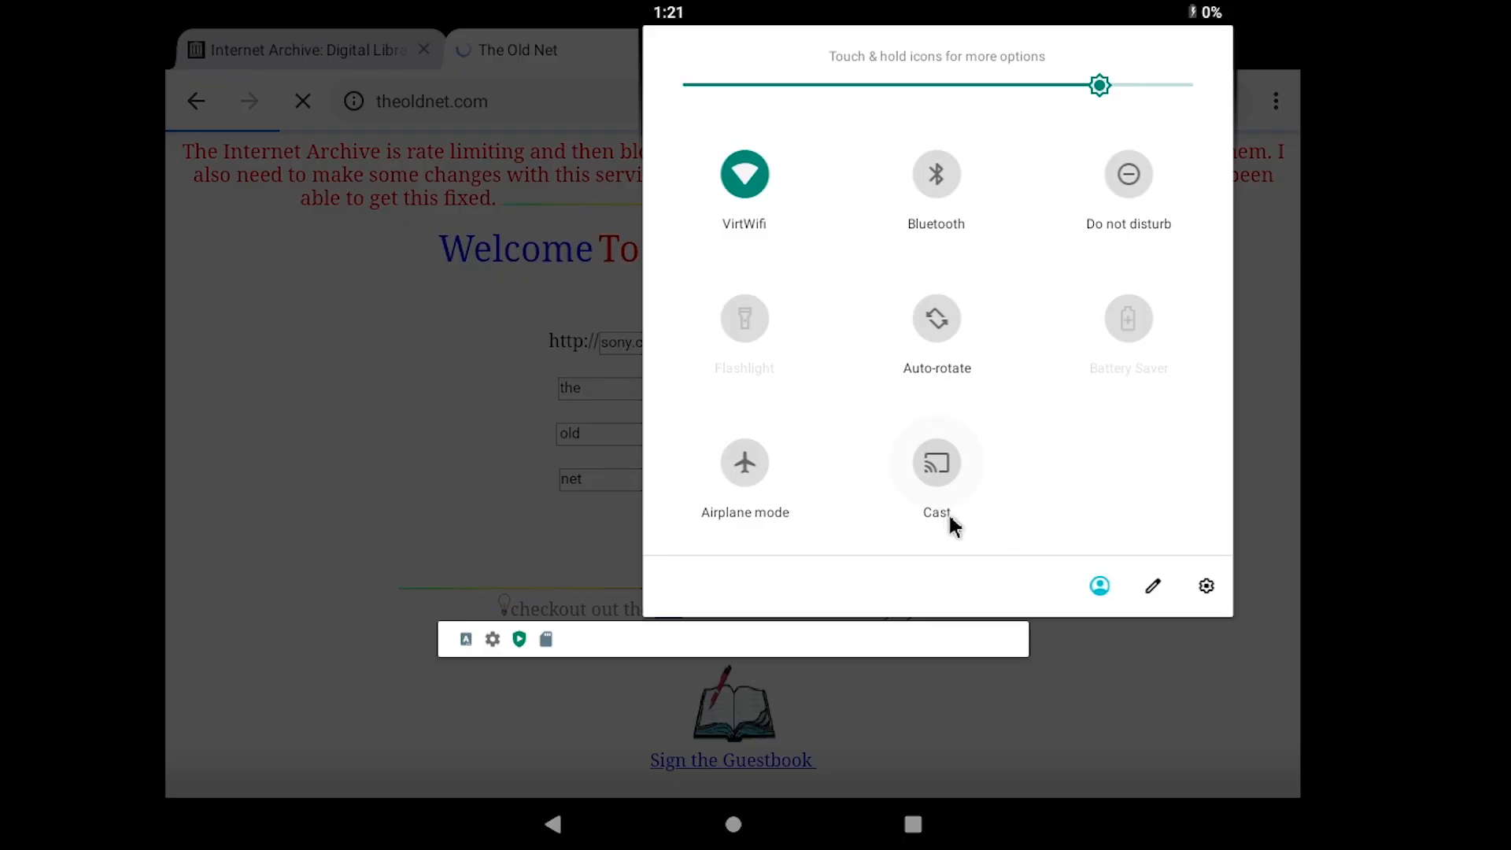
{"action": "left_click", "coordinate": [1154, 585]}
{"action": "scroll", "coordinate": [1054, 550], "scroll_direction": "down", "scroll_amount": 3}
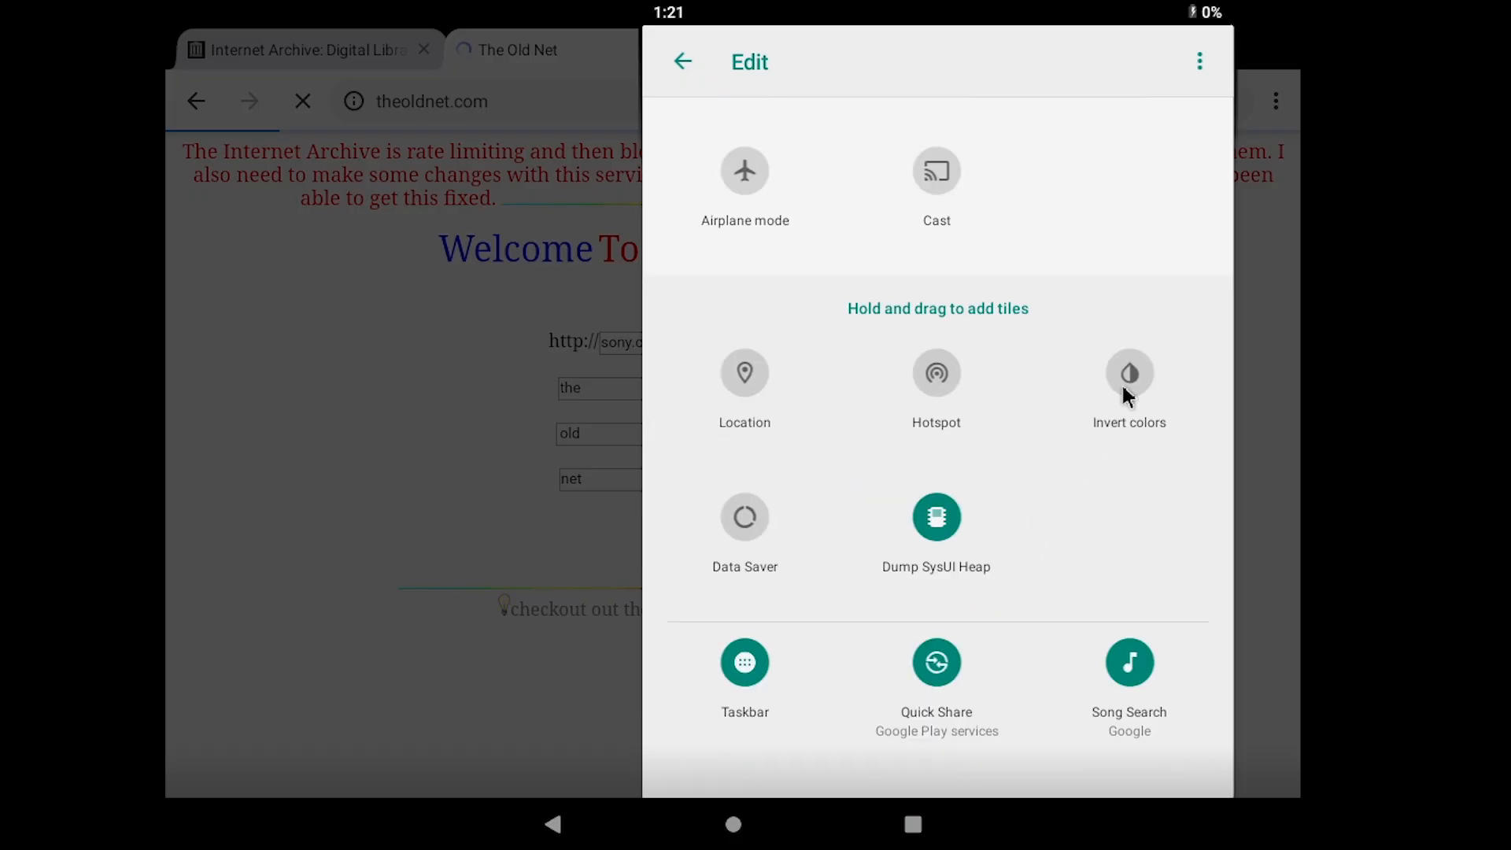
{"action": "scroll", "coordinate": [1116, 299], "scroll_direction": "up", "scroll_amount": 3}
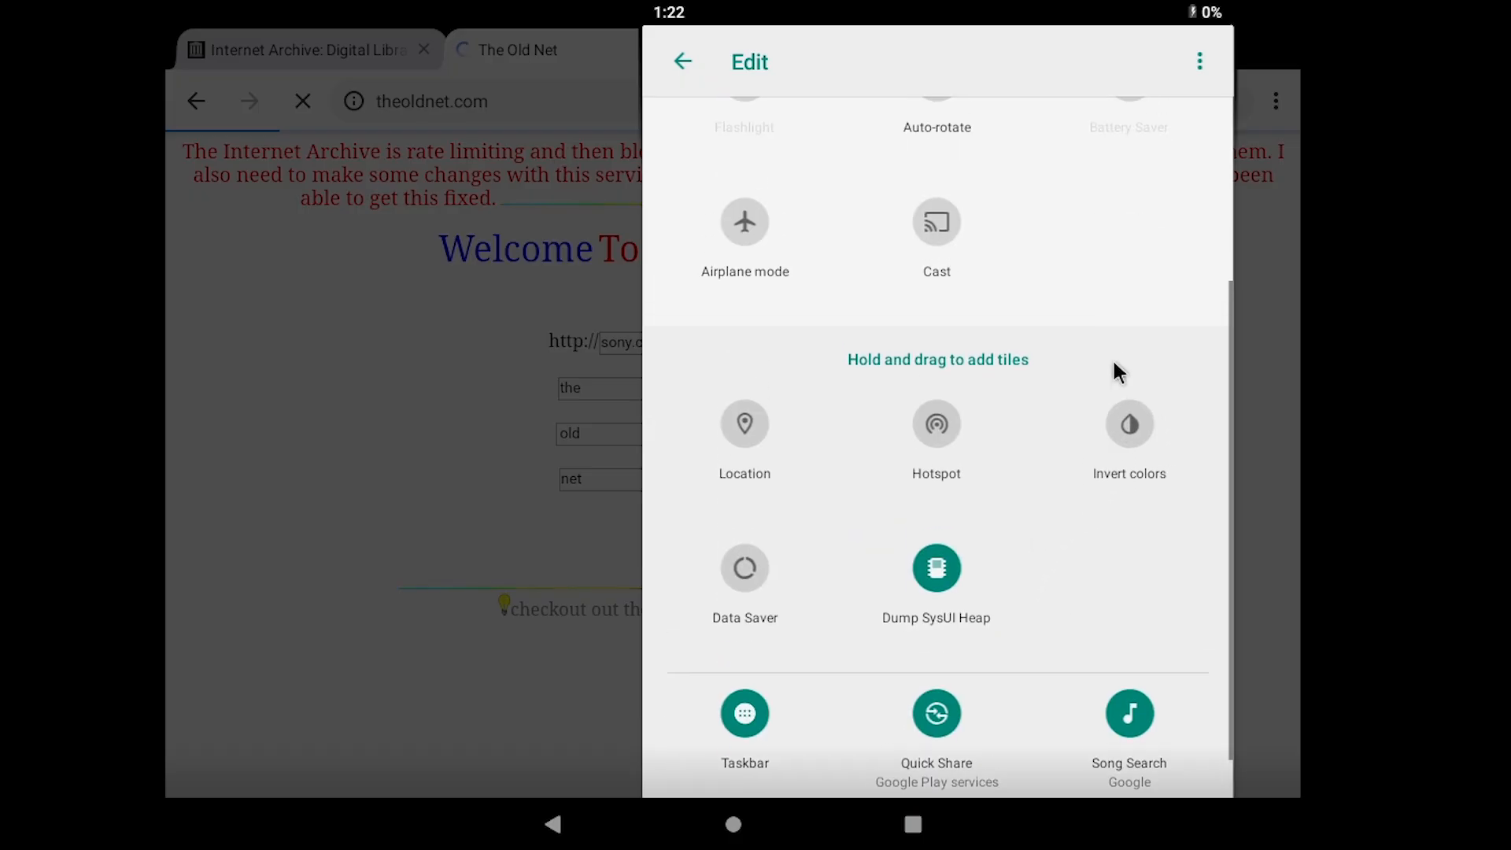
{"action": "left_click_drag", "start_coordinate": [1118, 510], "coordinate": [1102, 559]}
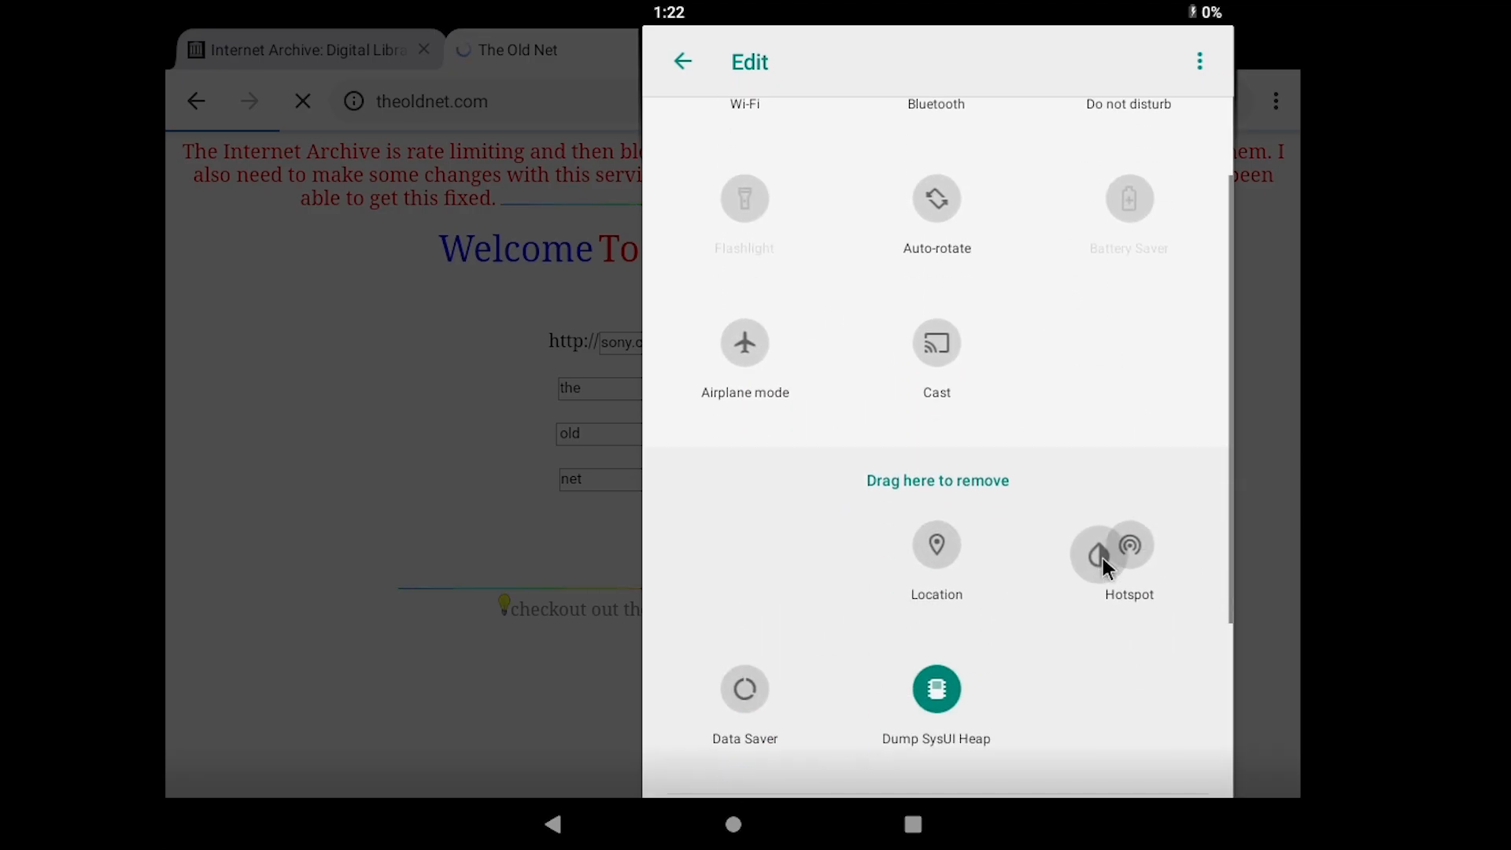
{"action": "left_click_drag", "start_coordinate": [833, 550], "coordinate": [832, 550]}
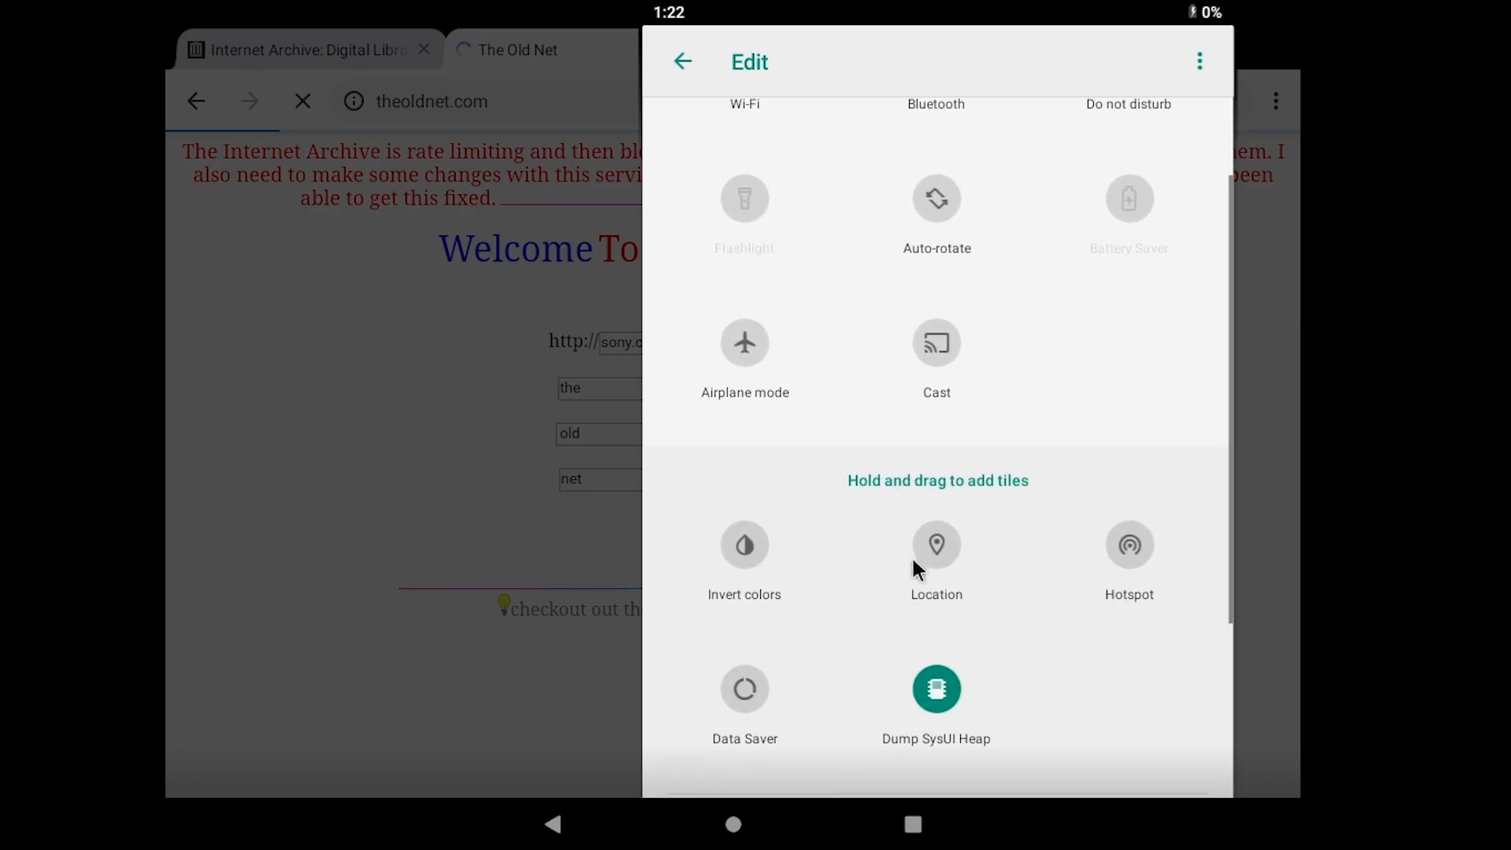
{"action": "left_click", "coordinate": [182, 346]}
Read the Internet Archive rate-limiting notice on The Old Net and look through the rest of the page
{"action": "scroll", "coordinate": [862, 515], "scroll_direction": "down", "scroll_amount": 1}
{"action": "scroll", "coordinate": [863, 527], "scroll_direction": "up", "scroll_amount": 2}
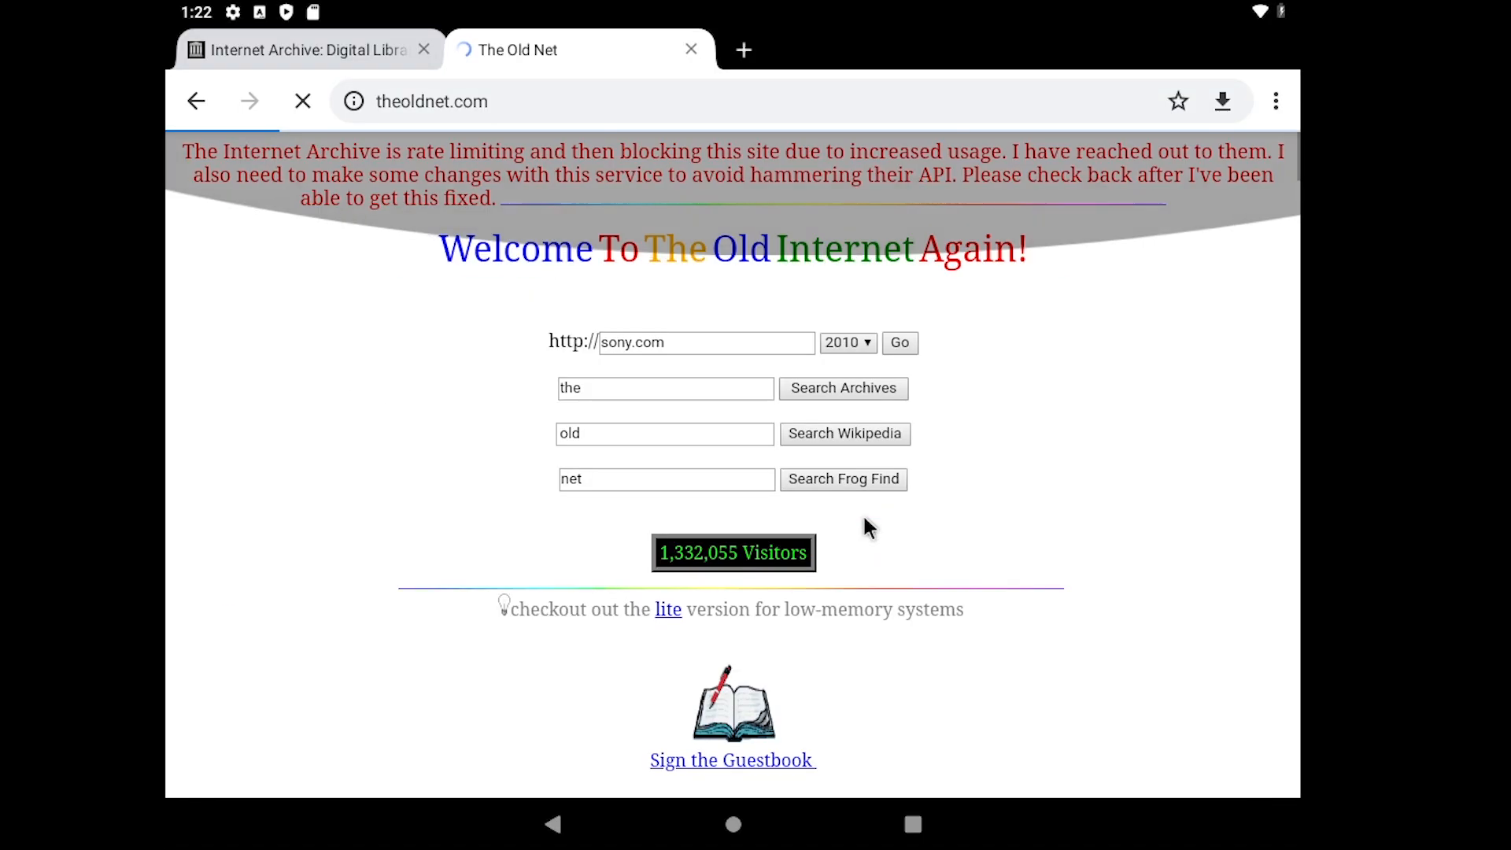
{"action": "left_click_drag", "start_coordinate": [307, 152], "coordinate": [1150, 155]}
{"action": "left_click", "coordinate": [386, 206]}
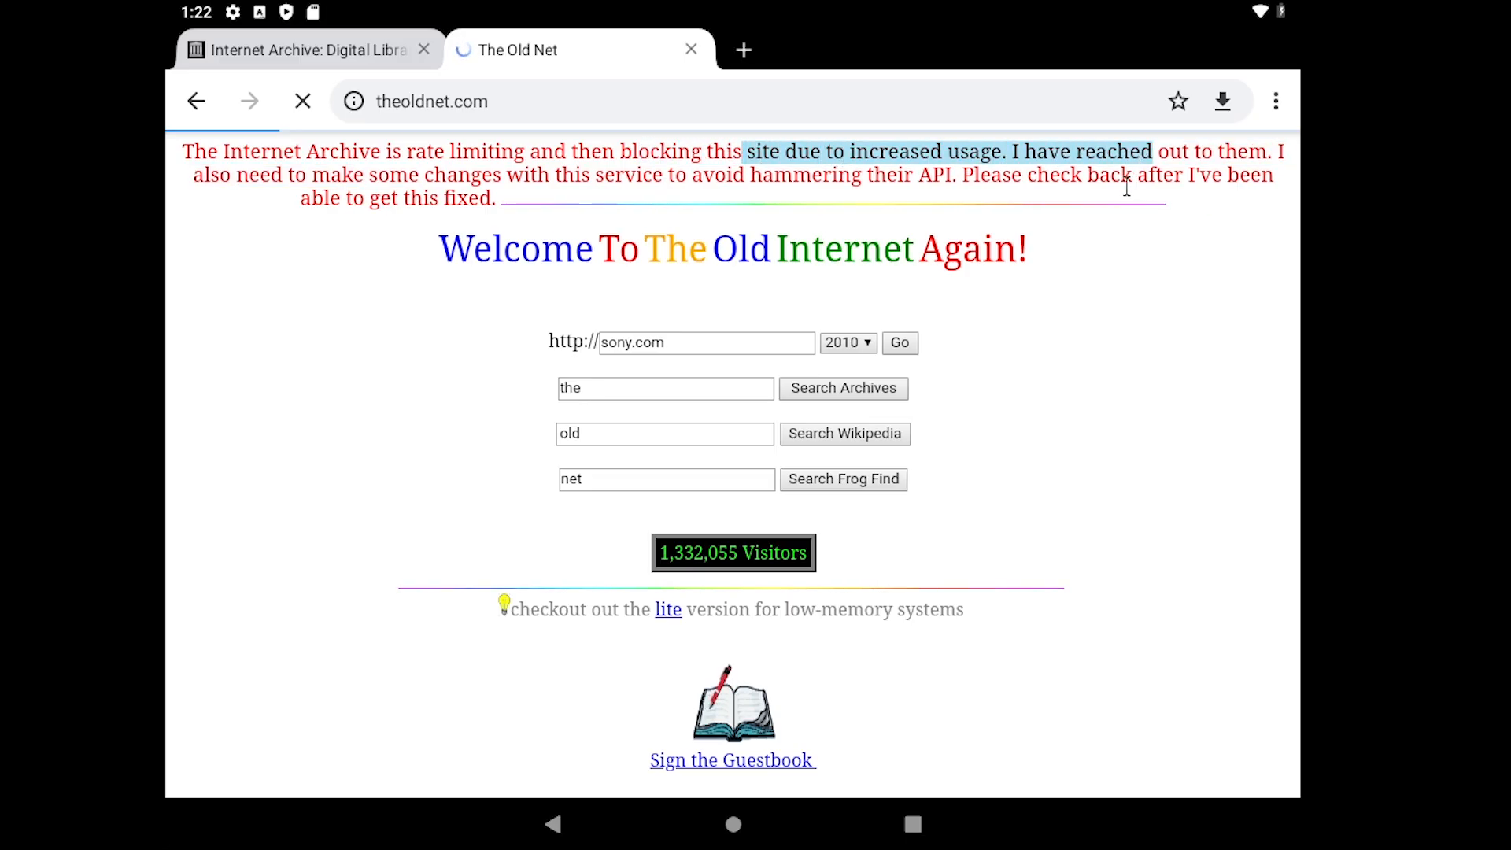
{"action": "left_click_drag", "start_coordinate": [194, 175], "coordinate": [653, 200]}
{"action": "scroll", "coordinate": [768, 217], "scroll_direction": "down", "scroll_amount": 15}
{"action": "scroll", "coordinate": [822, 270], "scroll_direction": "up", "scroll_amount": 15}
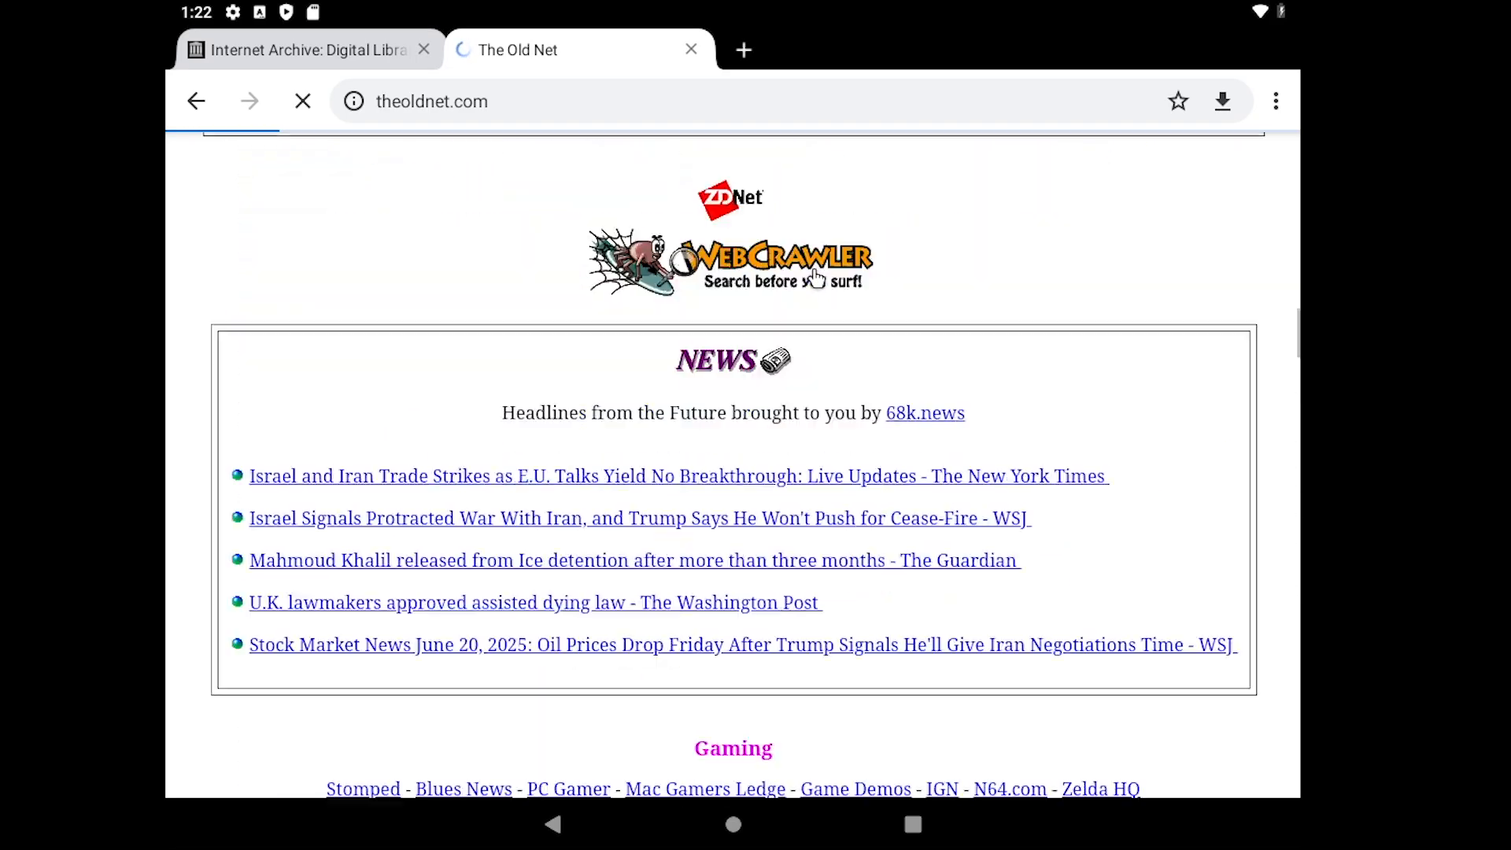
{"action": "left_click", "coordinate": [743, 50]}
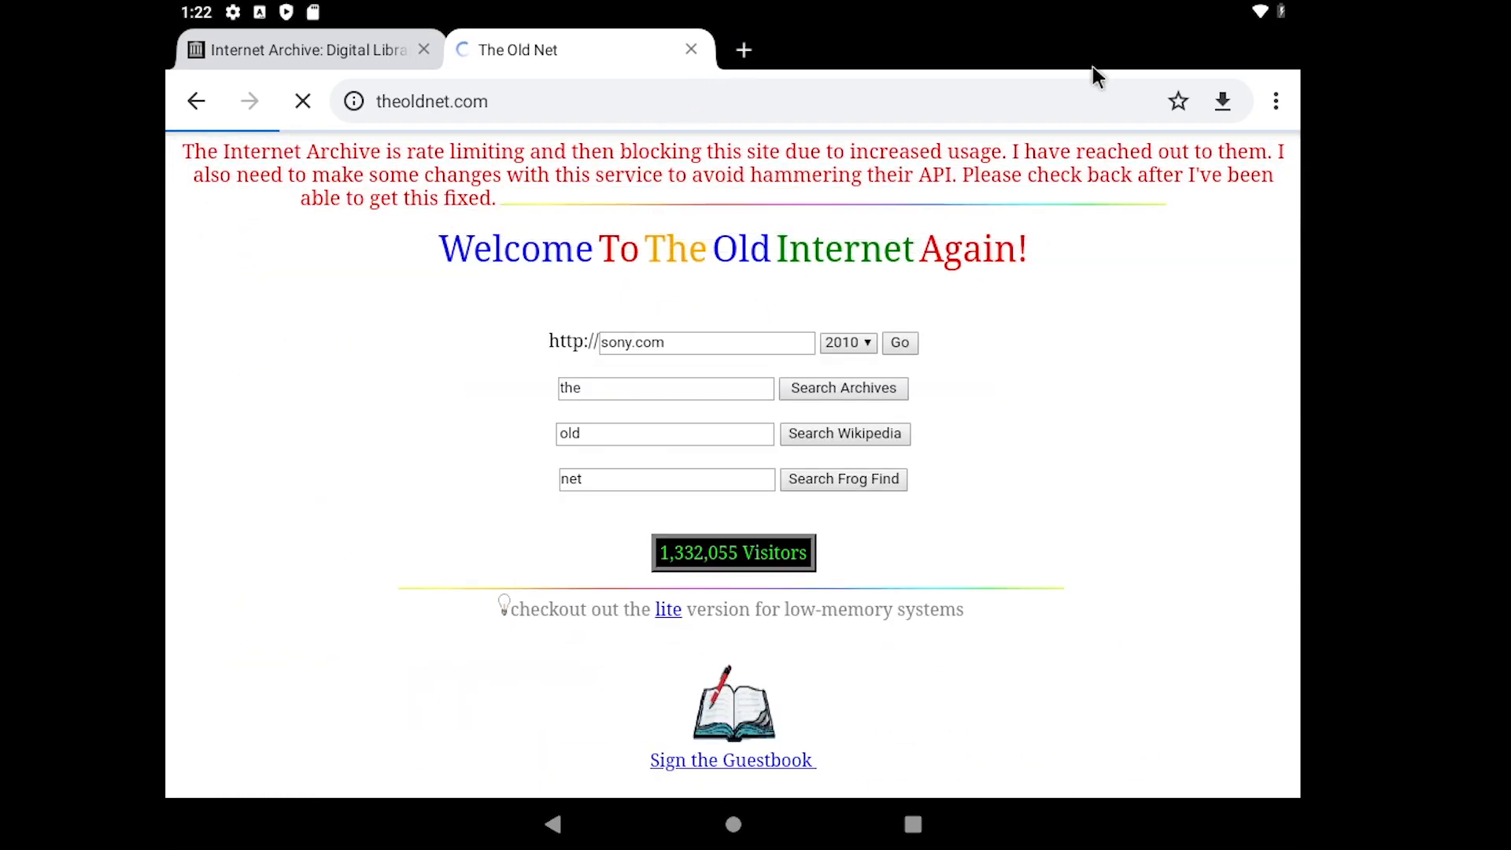
{"action": "left_click", "coordinate": [959, 49]}
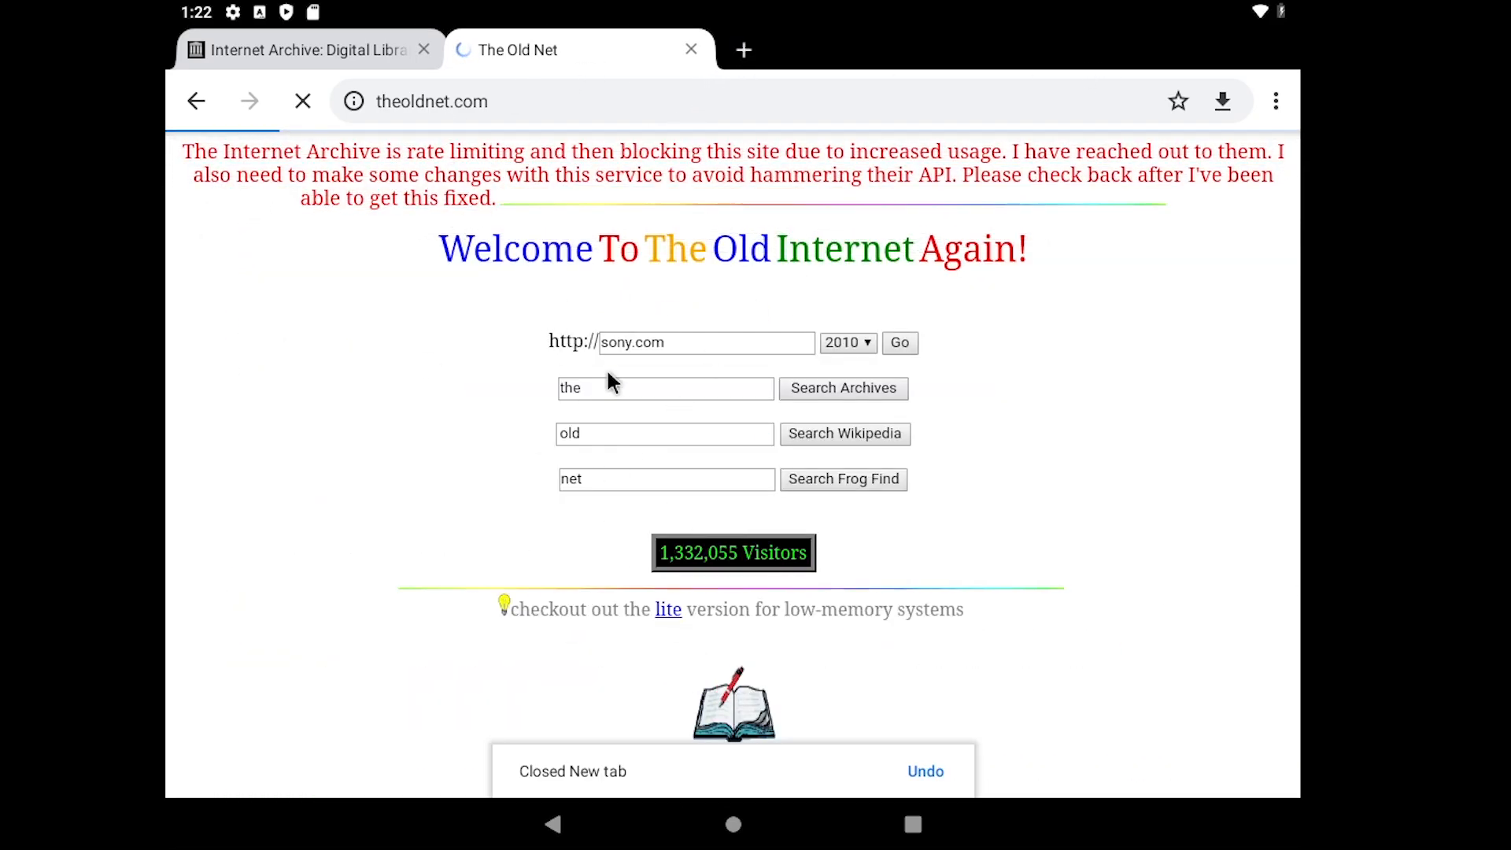
{"action": "left_click_drag", "start_coordinate": [578, 166], "coordinate": [881, 242]}
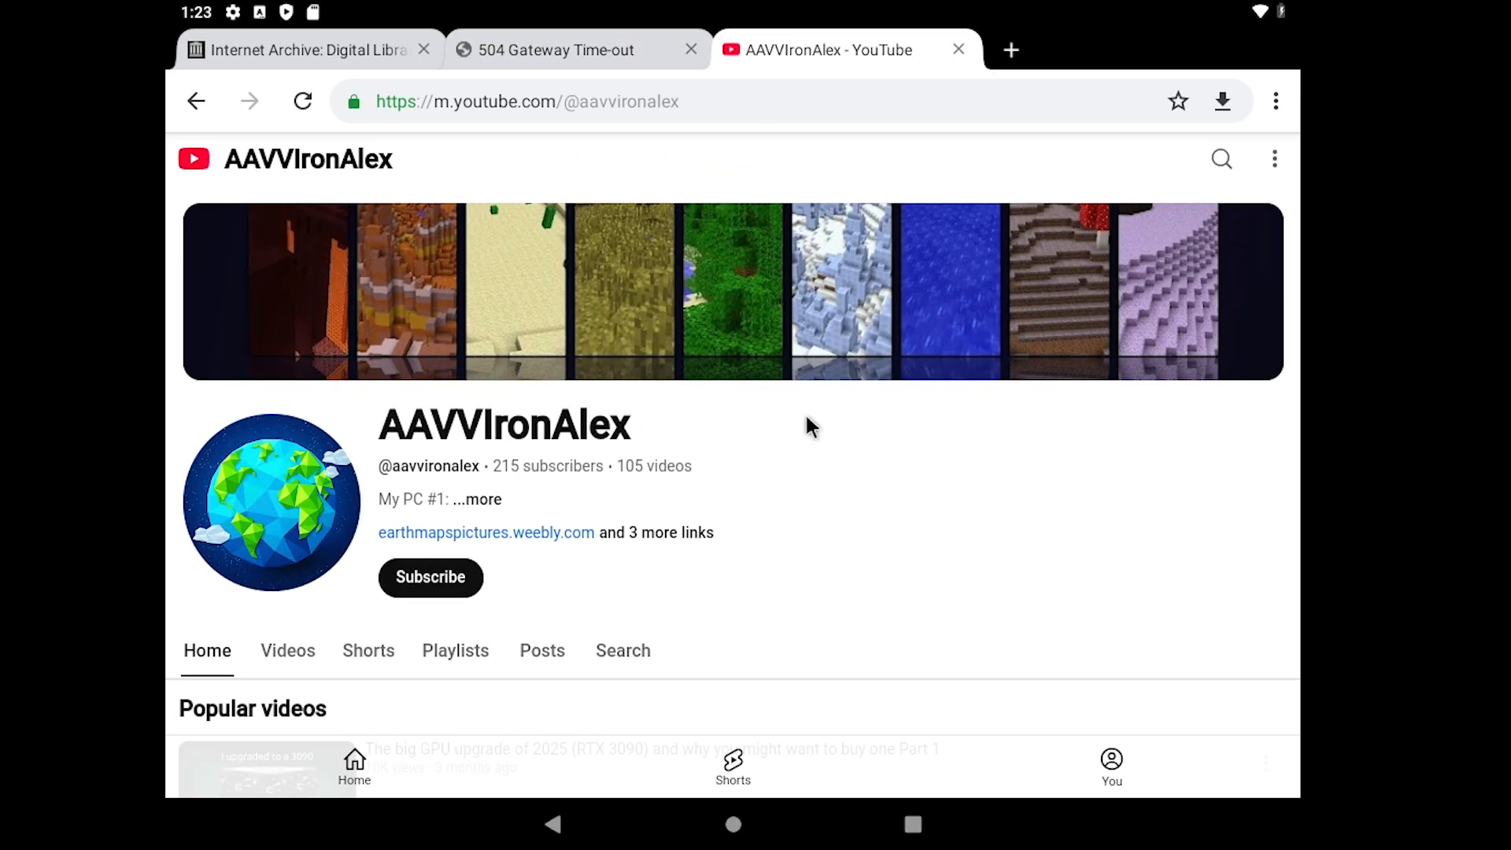
Look through the YouTube channel's home page from its popular videos down to its featured channels
{"action": "scroll", "coordinate": [805, 413], "scroll_direction": "down", "scroll_amount": 6}
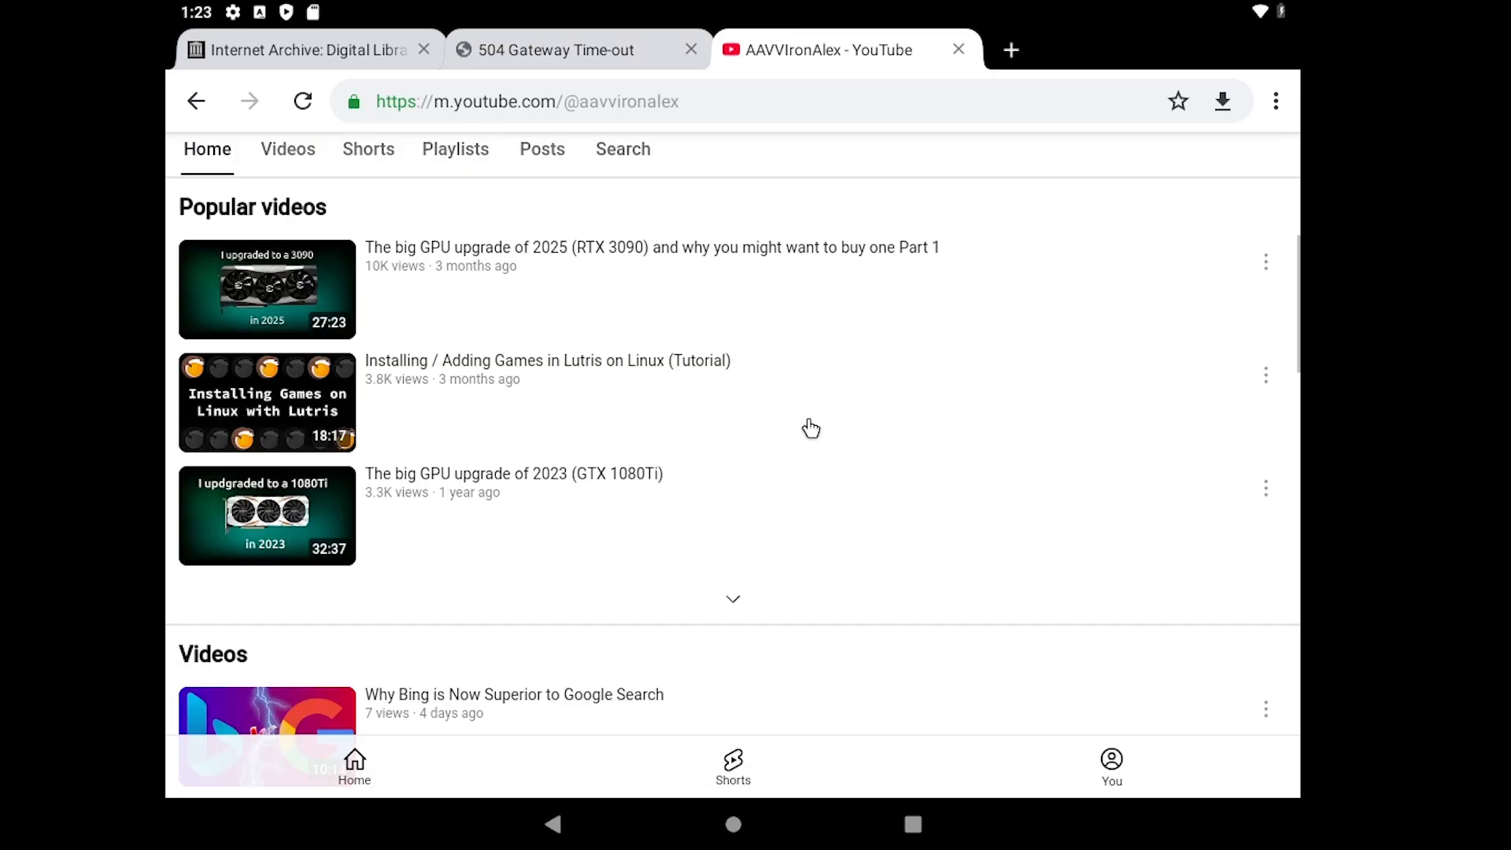
{"action": "scroll", "coordinate": [808, 429], "scroll_direction": "down", "scroll_amount": 10}
{"action": "scroll", "coordinate": [808, 429], "scroll_direction": "up", "scroll_amount": 20}
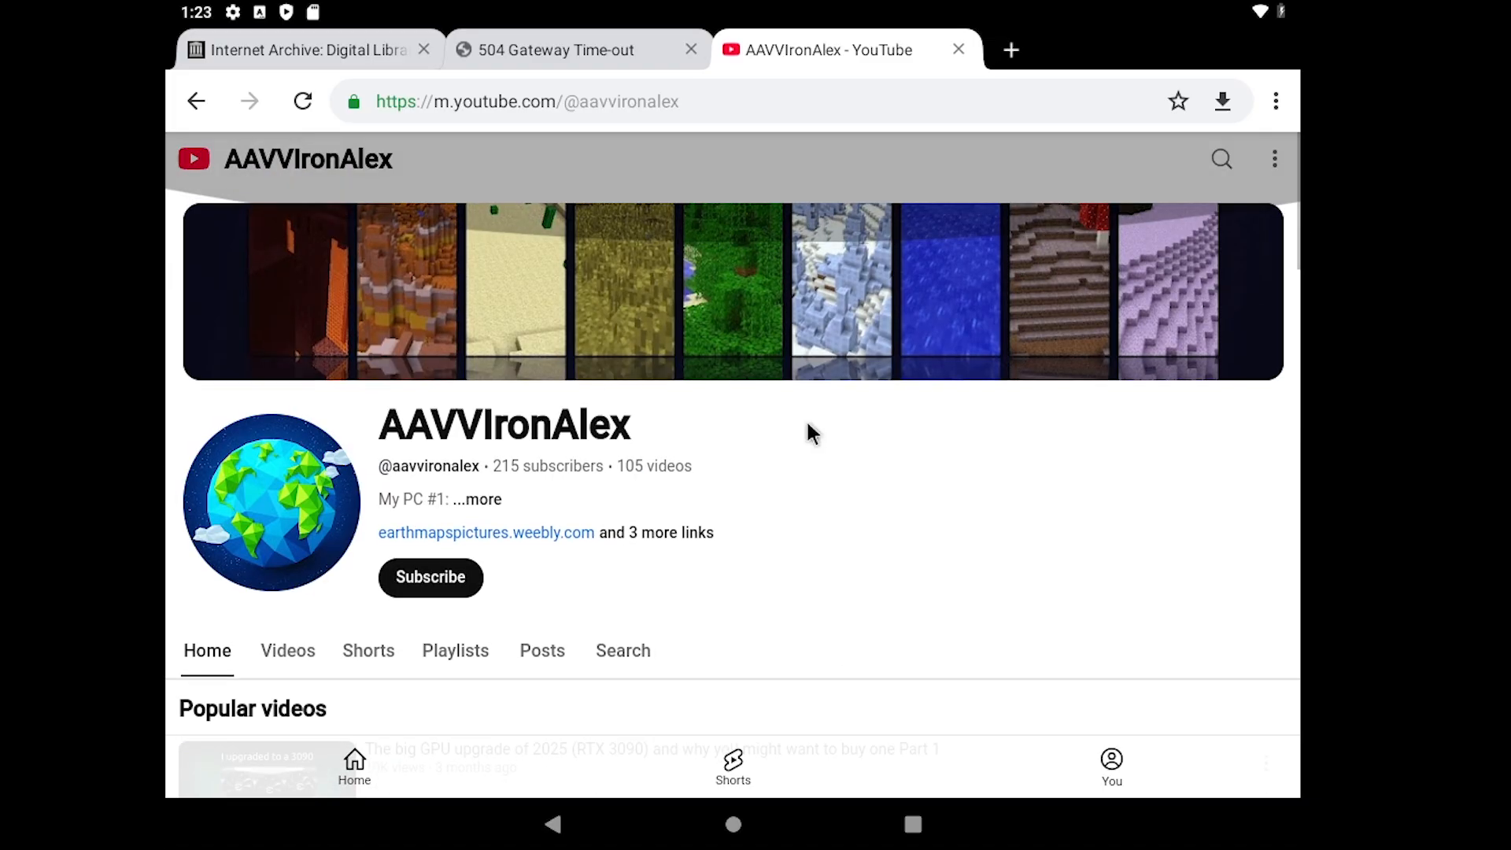
{"action": "scroll", "coordinate": [813, 433], "scroll_direction": "down", "scroll_amount": 10}
{"action": "scroll", "coordinate": [813, 432], "scroll_direction": "up", "scroll_amount": 15}
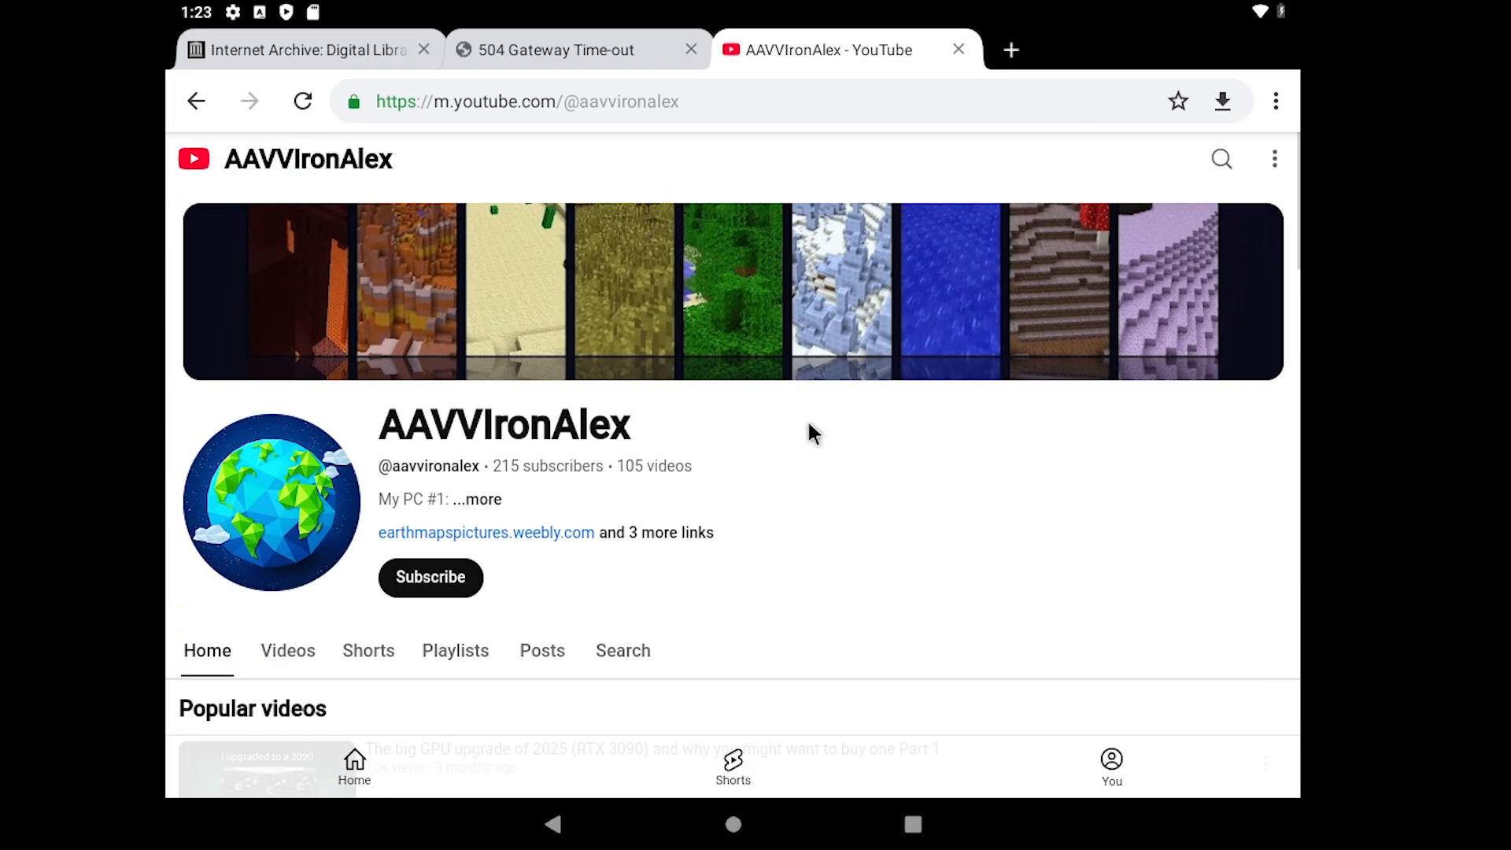
{"action": "scroll", "coordinate": [813, 432], "scroll_direction": "down", "scroll_amount": 15}
{"action": "scroll", "coordinate": [810, 432], "scroll_direction": "up", "scroll_amount": 2}
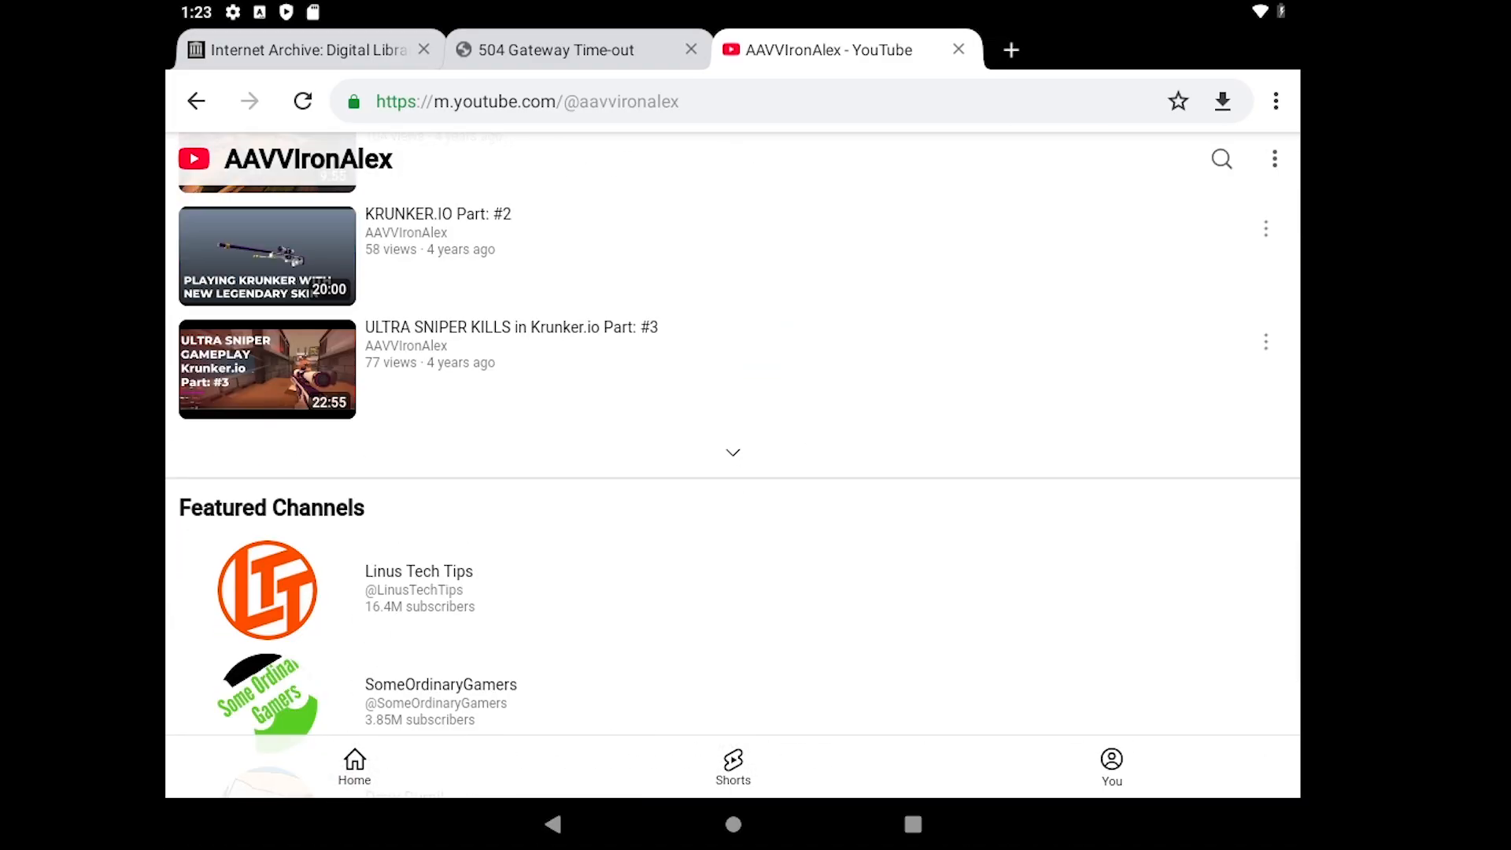
Visit the featured Linus Tech Tips channel and play its video "The Most Average Gaming PC 2025"
{"action": "left_click", "coordinate": [324, 602]}
{"action": "scroll", "coordinate": [519, 499], "scroll_direction": "down", "scroll_amount": 10}
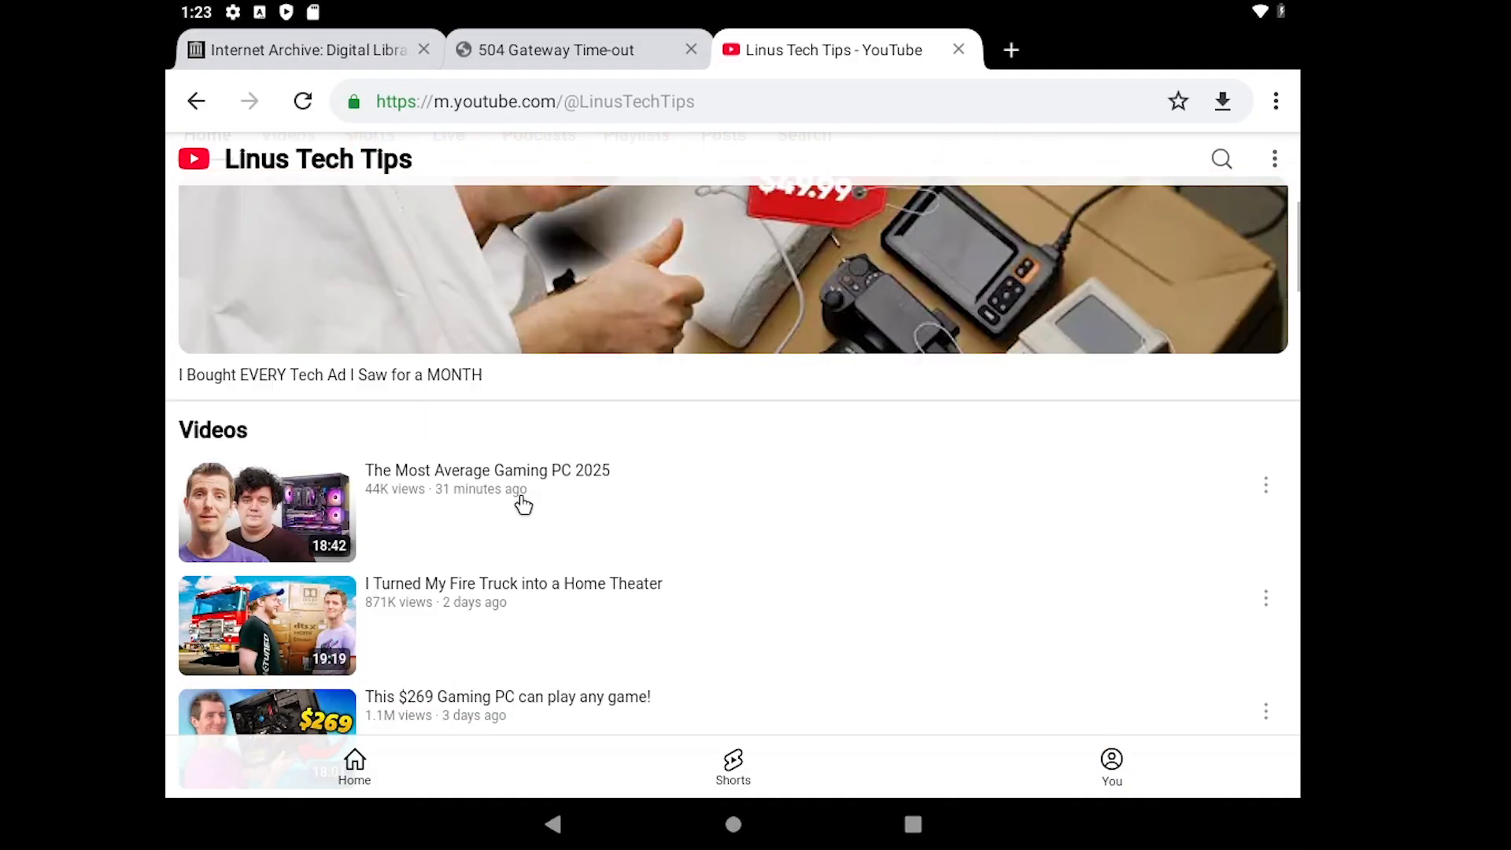
{"action": "left_click", "coordinate": [523, 504]}
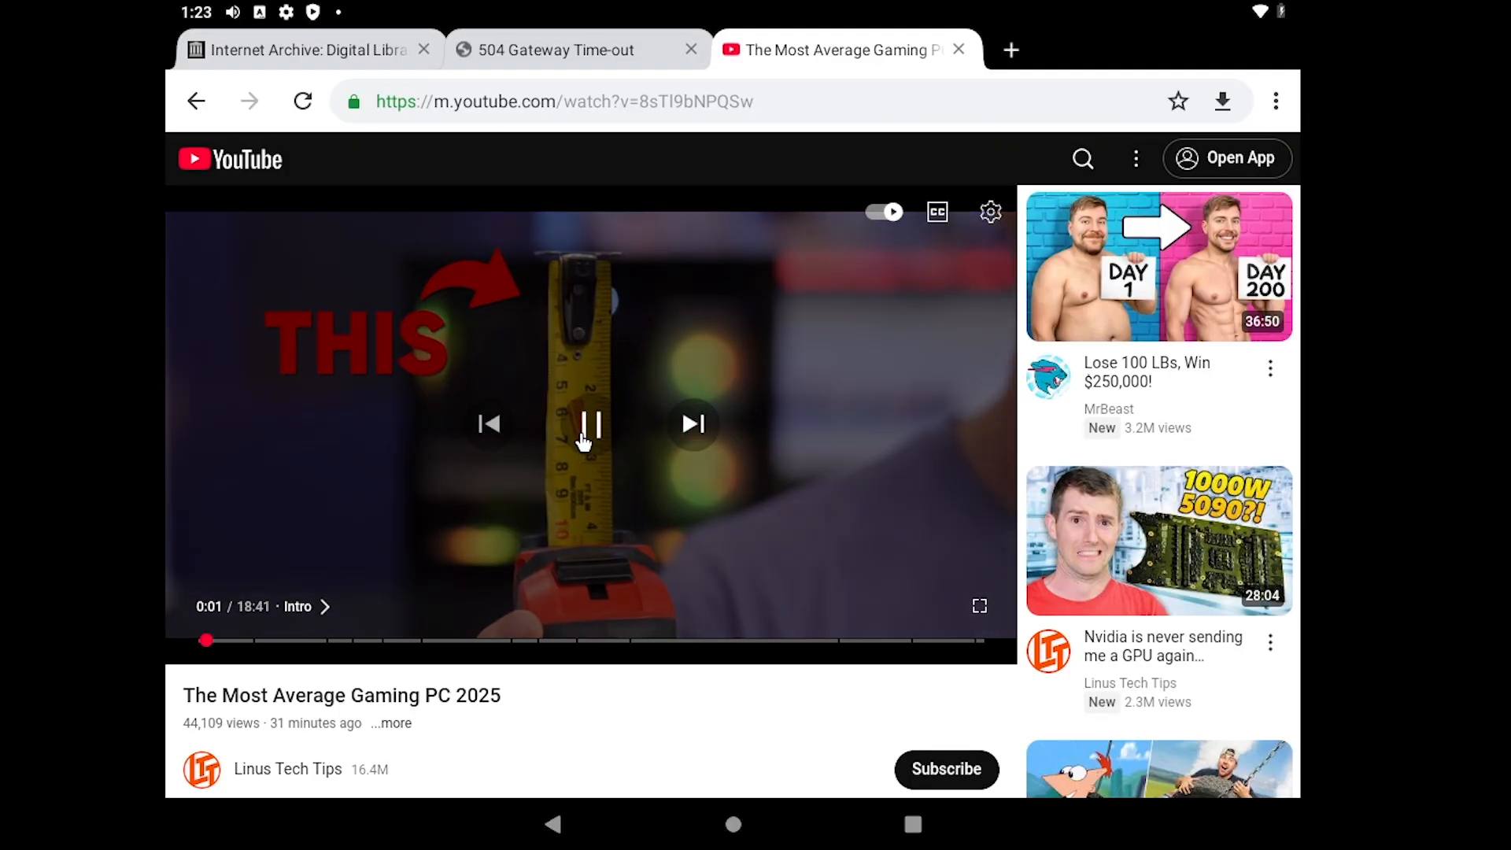
Pause the video, seek to about 7:51 in the PSU chapter and test resuming and pausing the playback
{"action": "left_click", "coordinate": [589, 424]}
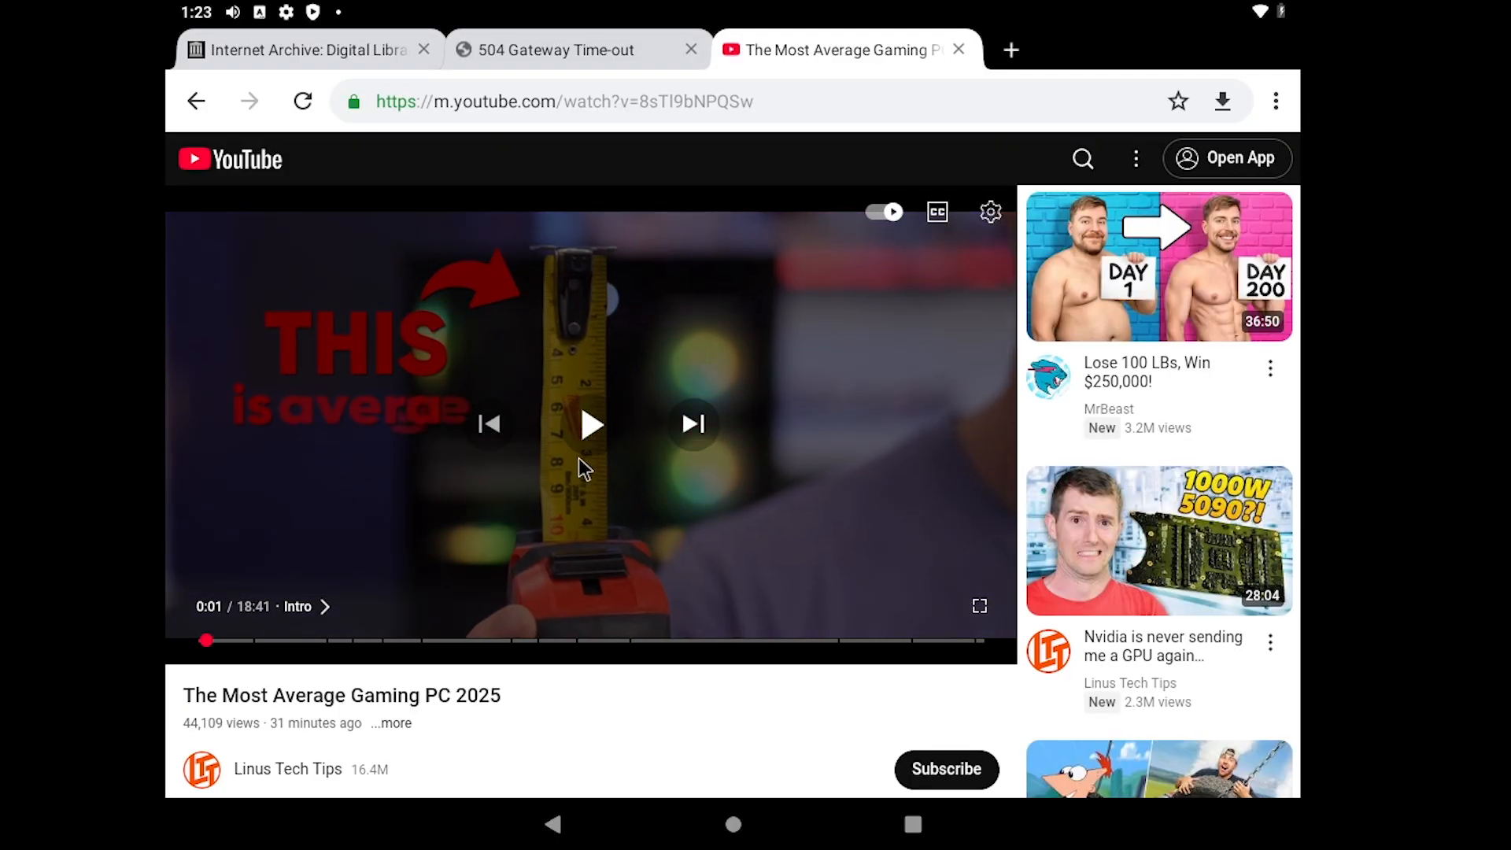
{"action": "left_click", "coordinate": [508, 644]}
{"action": "left_click", "coordinate": [506, 642]}
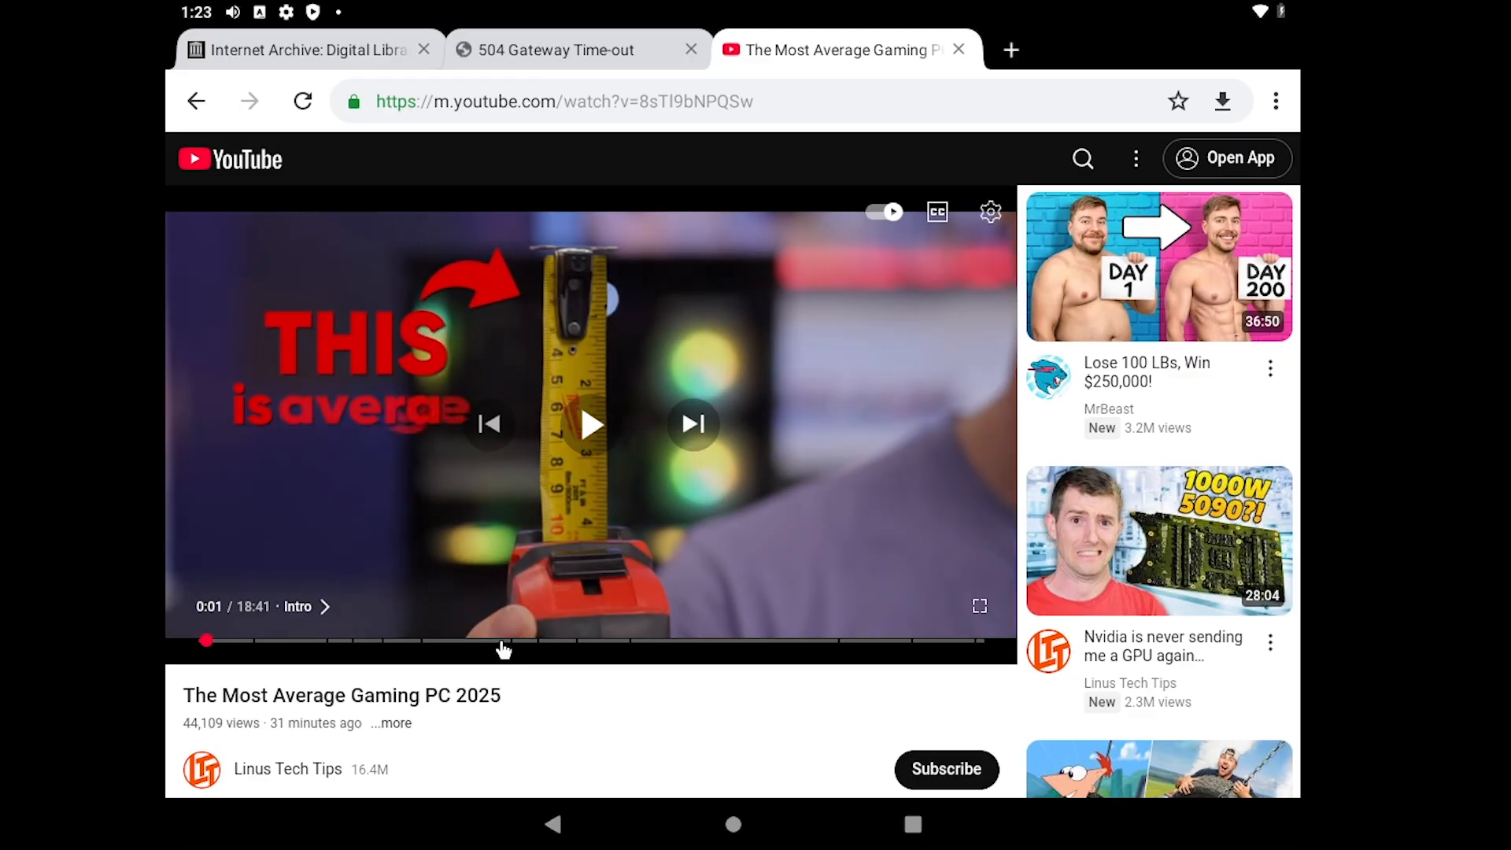
{"action": "left_click", "coordinate": [495, 641]}
{"action": "left_click", "coordinate": [503, 641]}
{"action": "left_click", "coordinate": [496, 639]}
{"action": "left_click", "coordinate": [429, 641]}
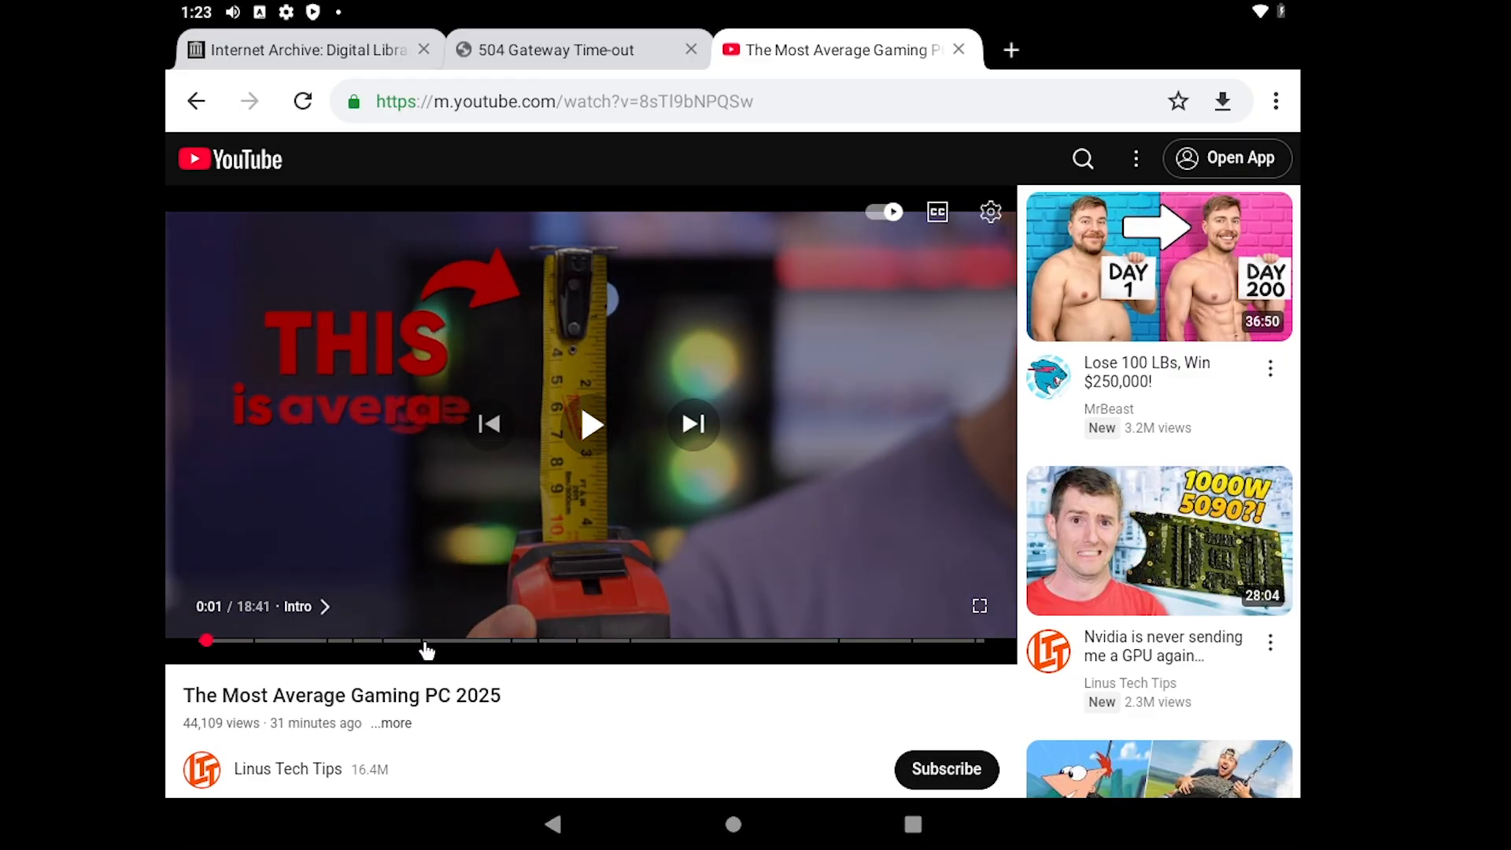
{"action": "left_click_drag", "start_coordinate": [425, 641], "coordinate": [531, 644]}
{"action": "left_click", "coordinate": [587, 442]}
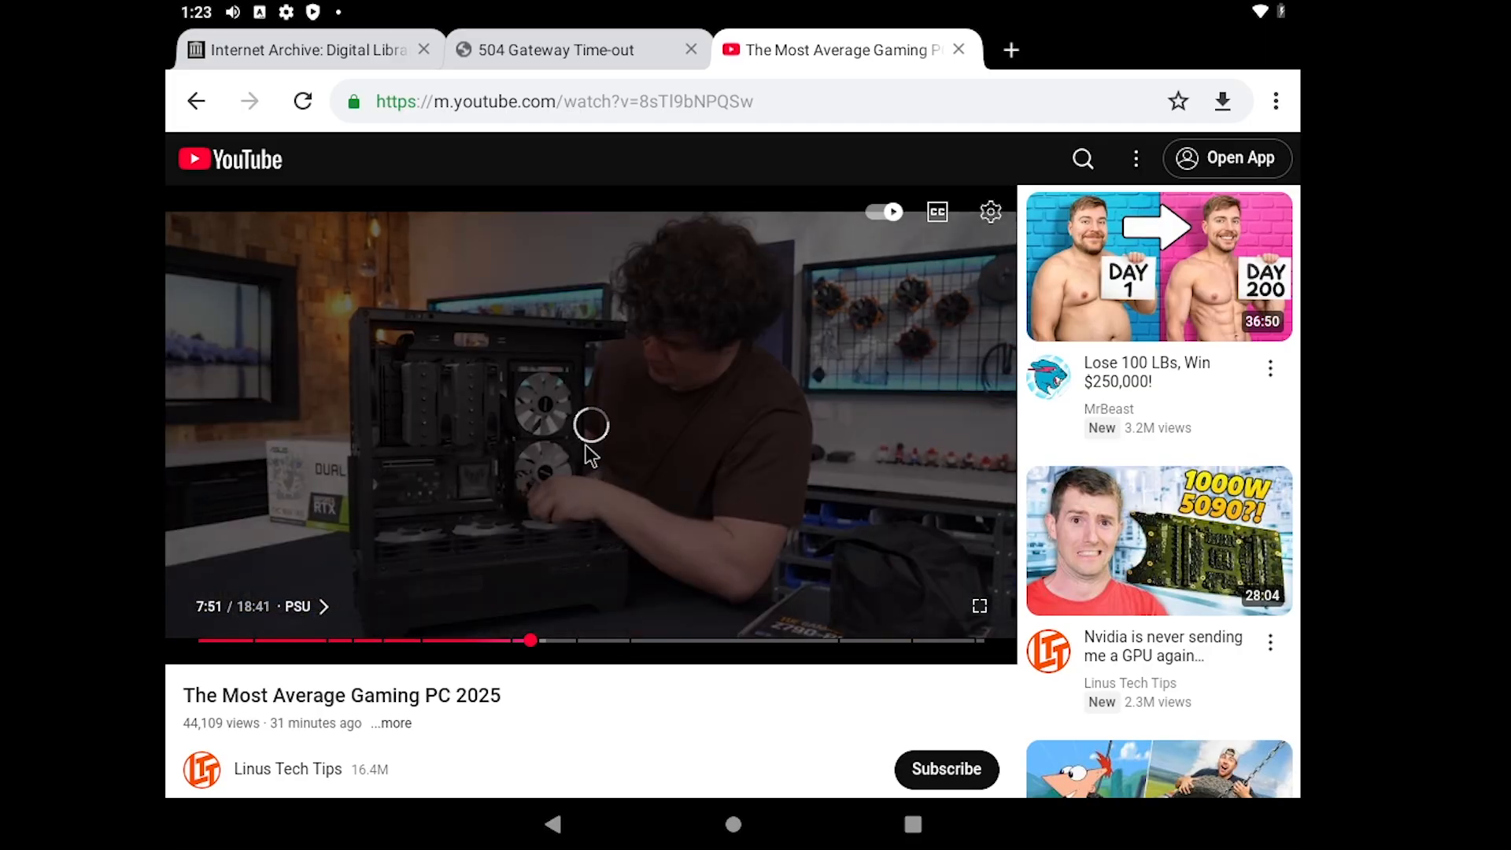
{"action": "left_click", "coordinate": [589, 425]}
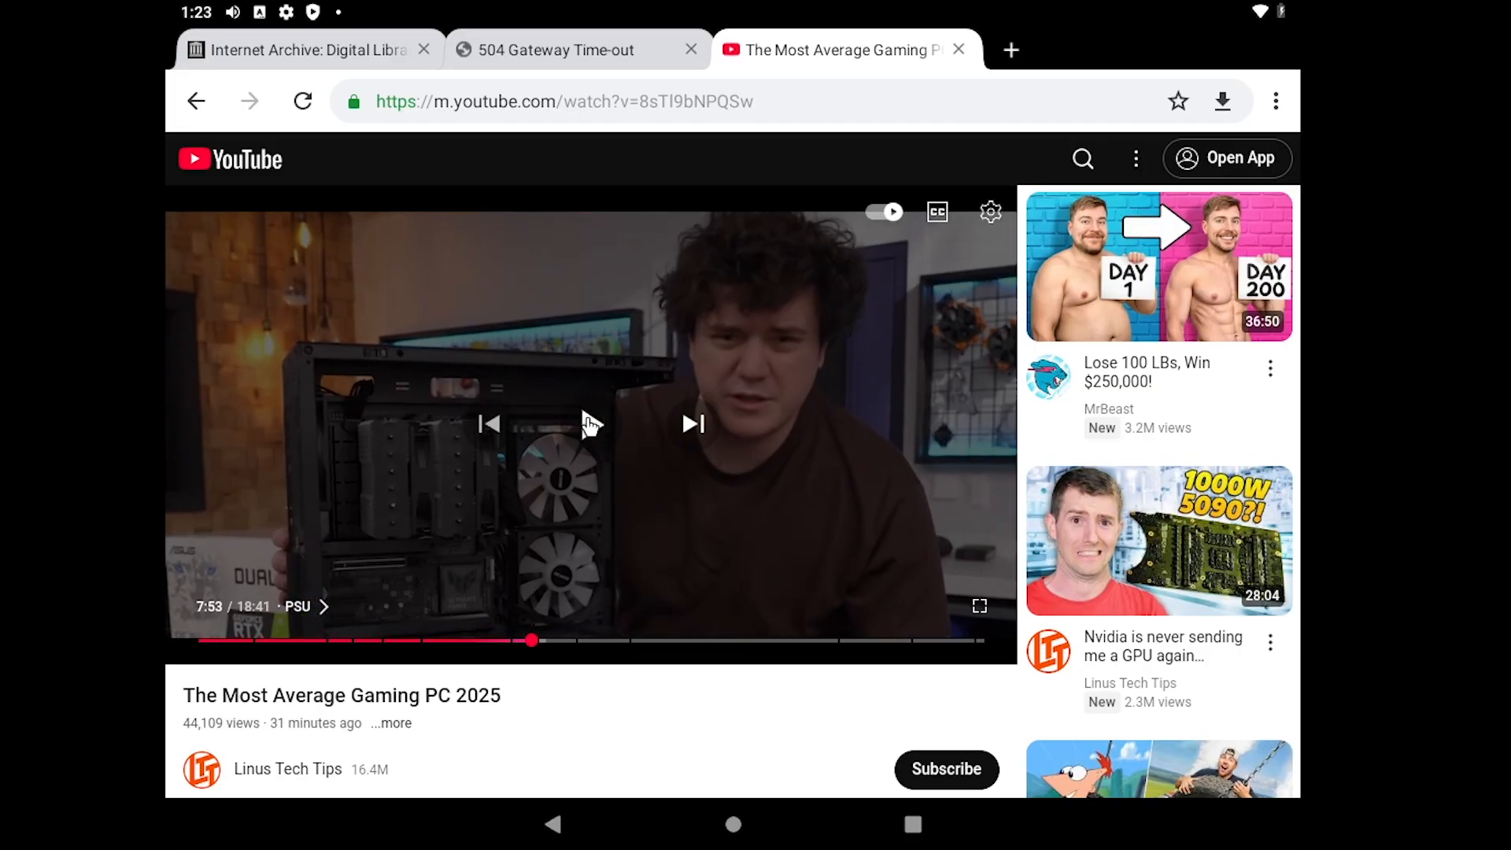
{"action": "left_click", "coordinate": [588, 425]}
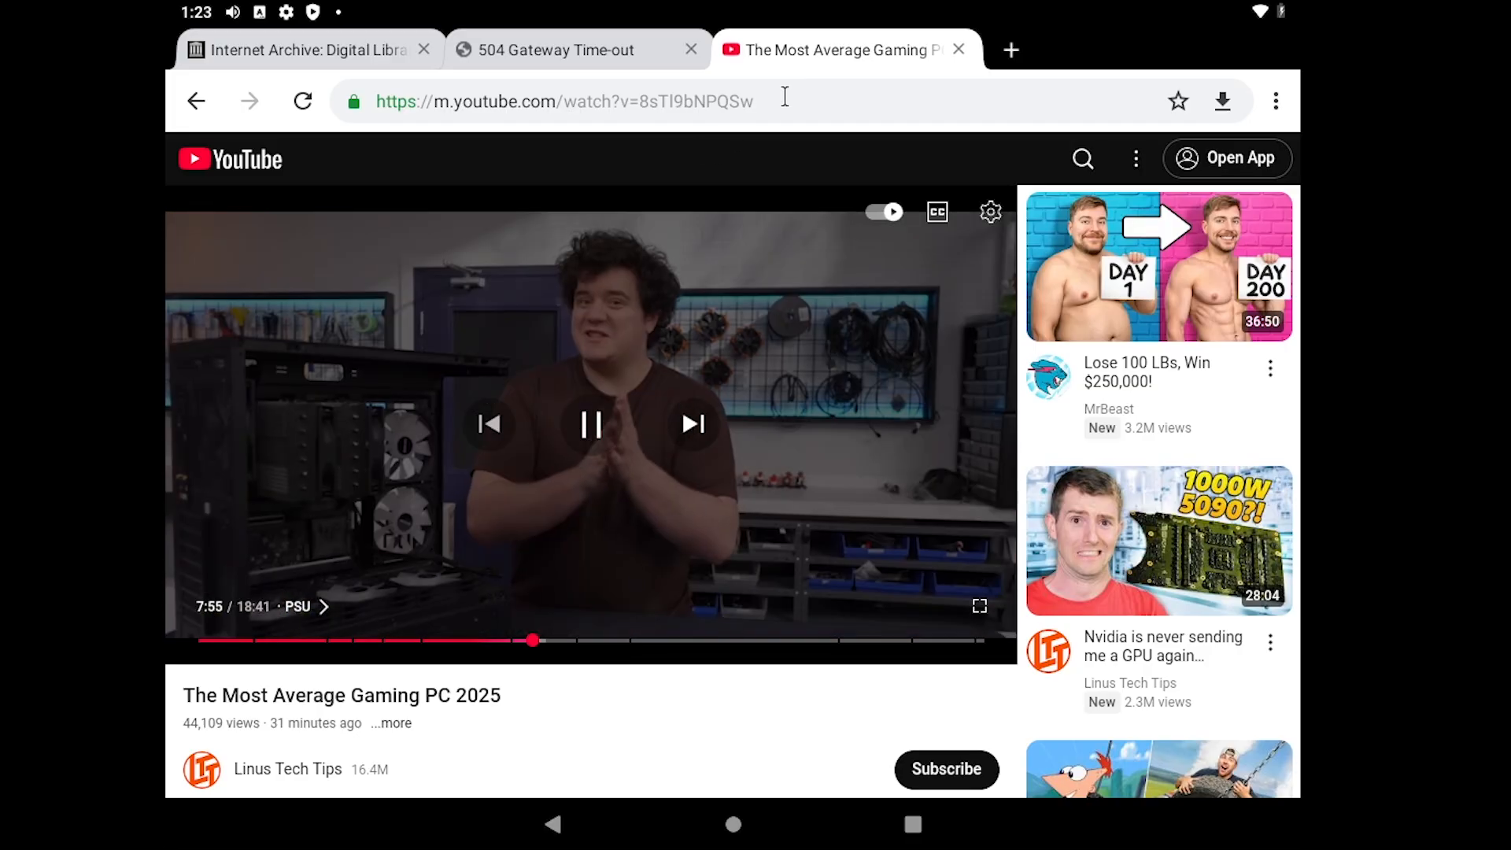
Close the YouTube video tab and switch to the archive.org tab to check its loading
{"action": "left_click", "coordinate": [955, 50]}
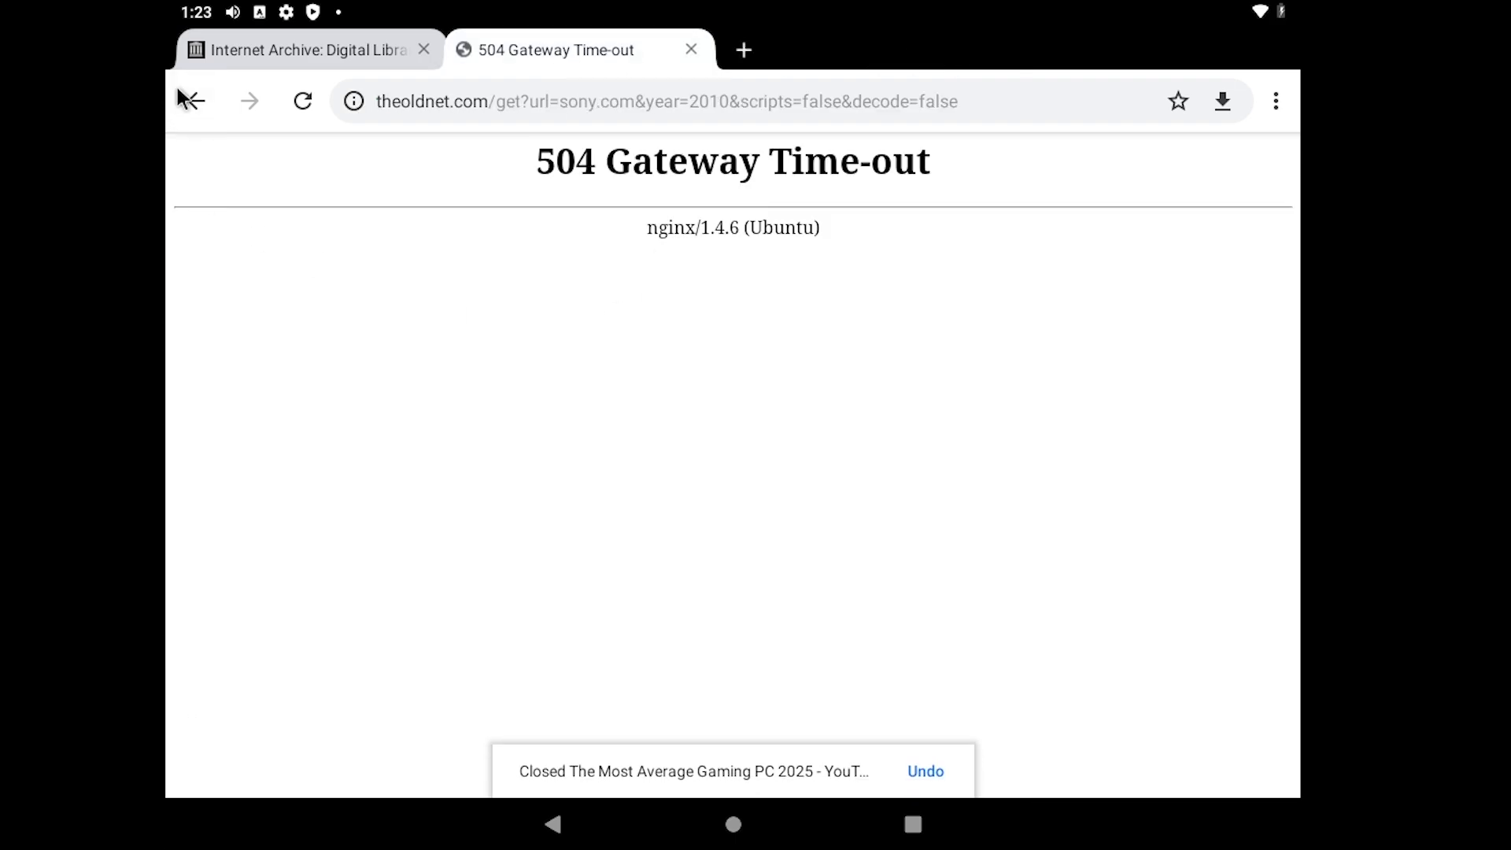
{"action": "left_click", "coordinate": [246, 52]}
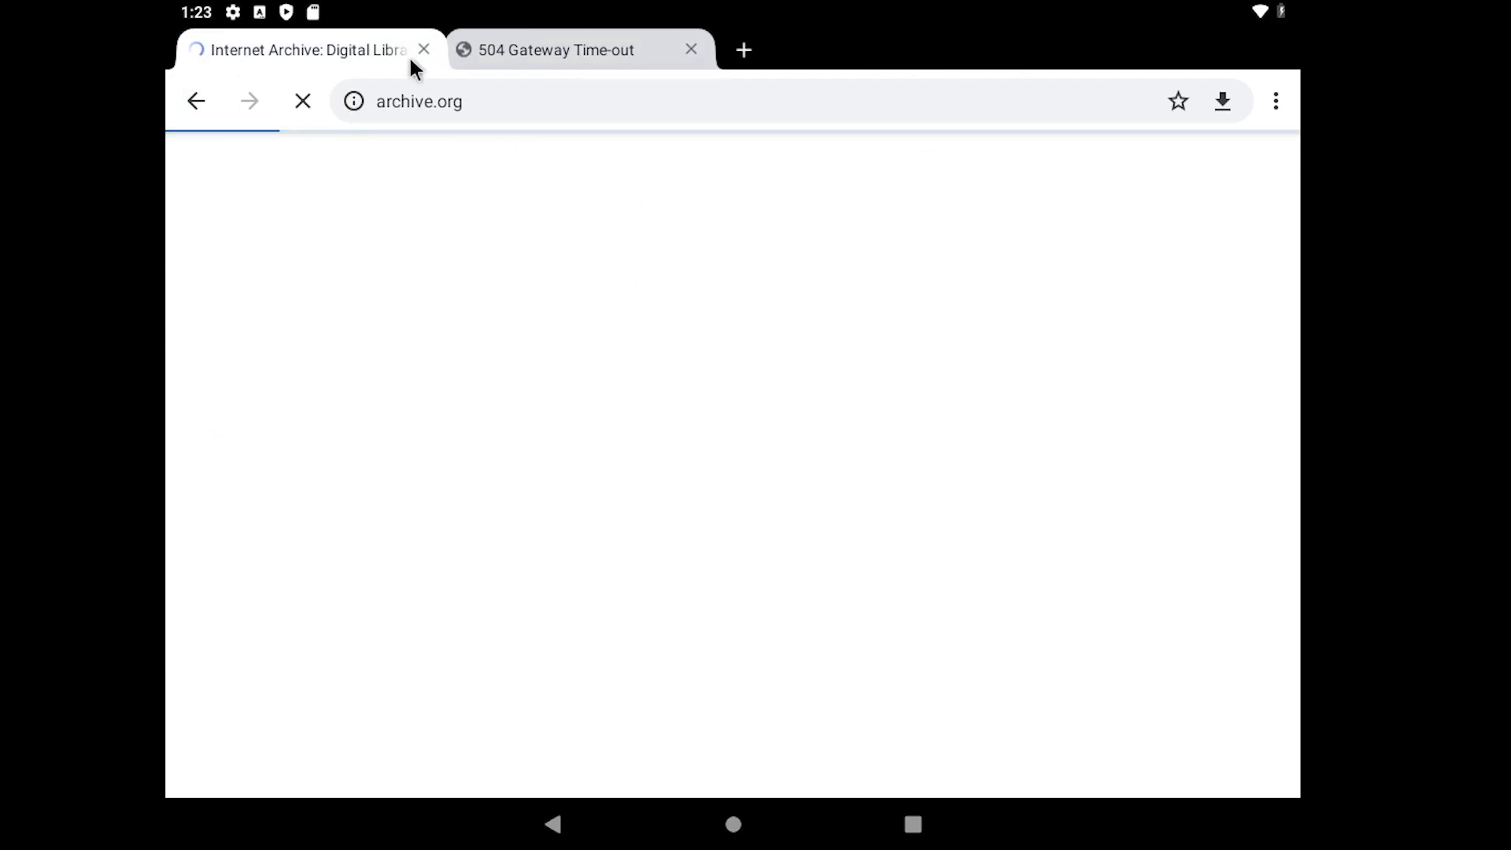
Return to the home screen using Quickstep just once and bring up the full app list
{"action": "left_click", "coordinate": [755, 822]}
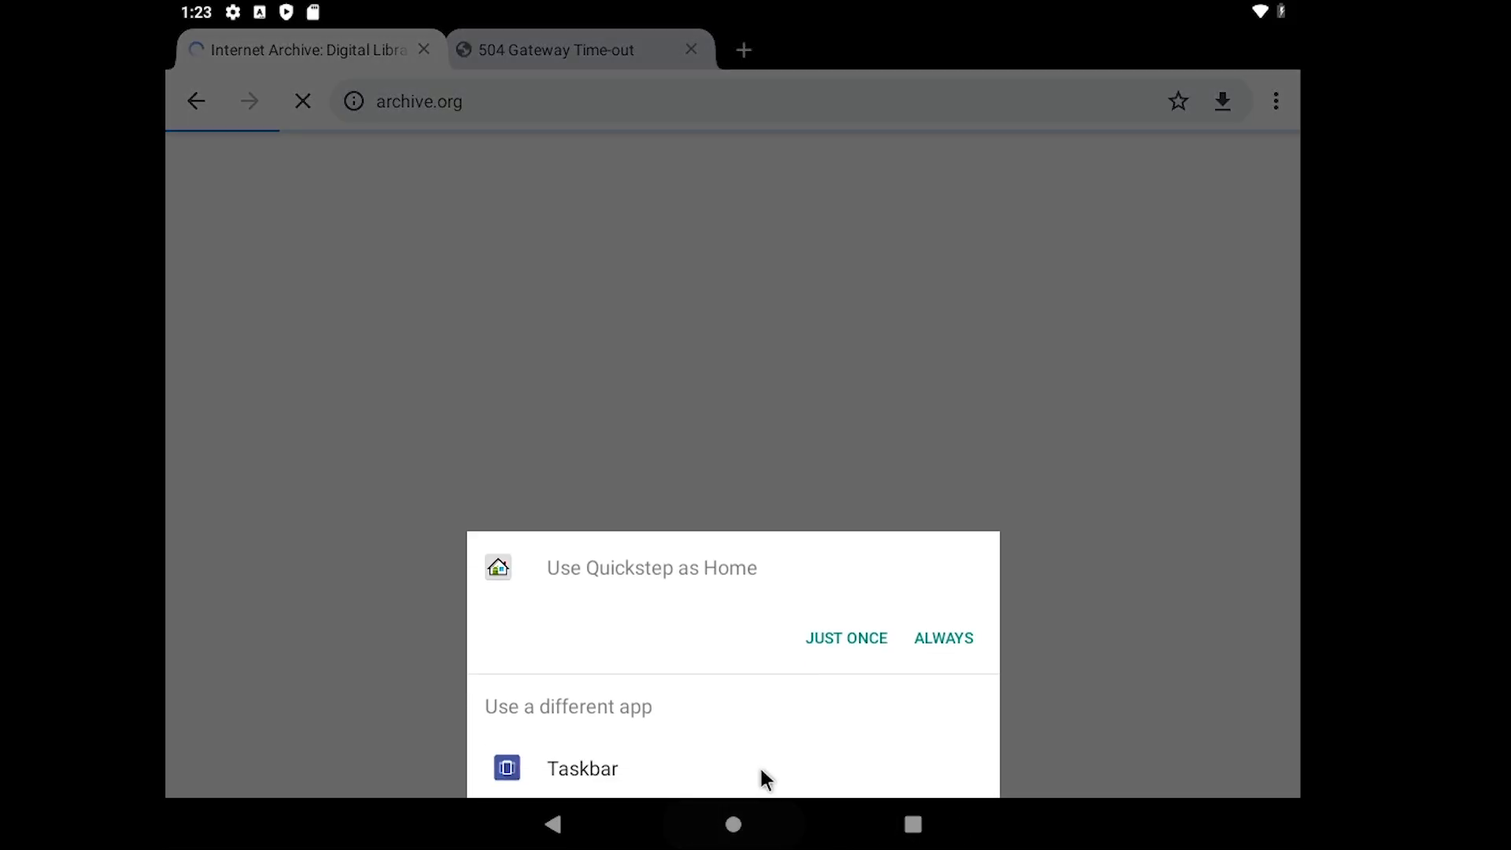
{"action": "left_click", "coordinate": [826, 646]}
{"action": "left_click_drag", "start_coordinate": [767, 561], "coordinate": [566, 159]}
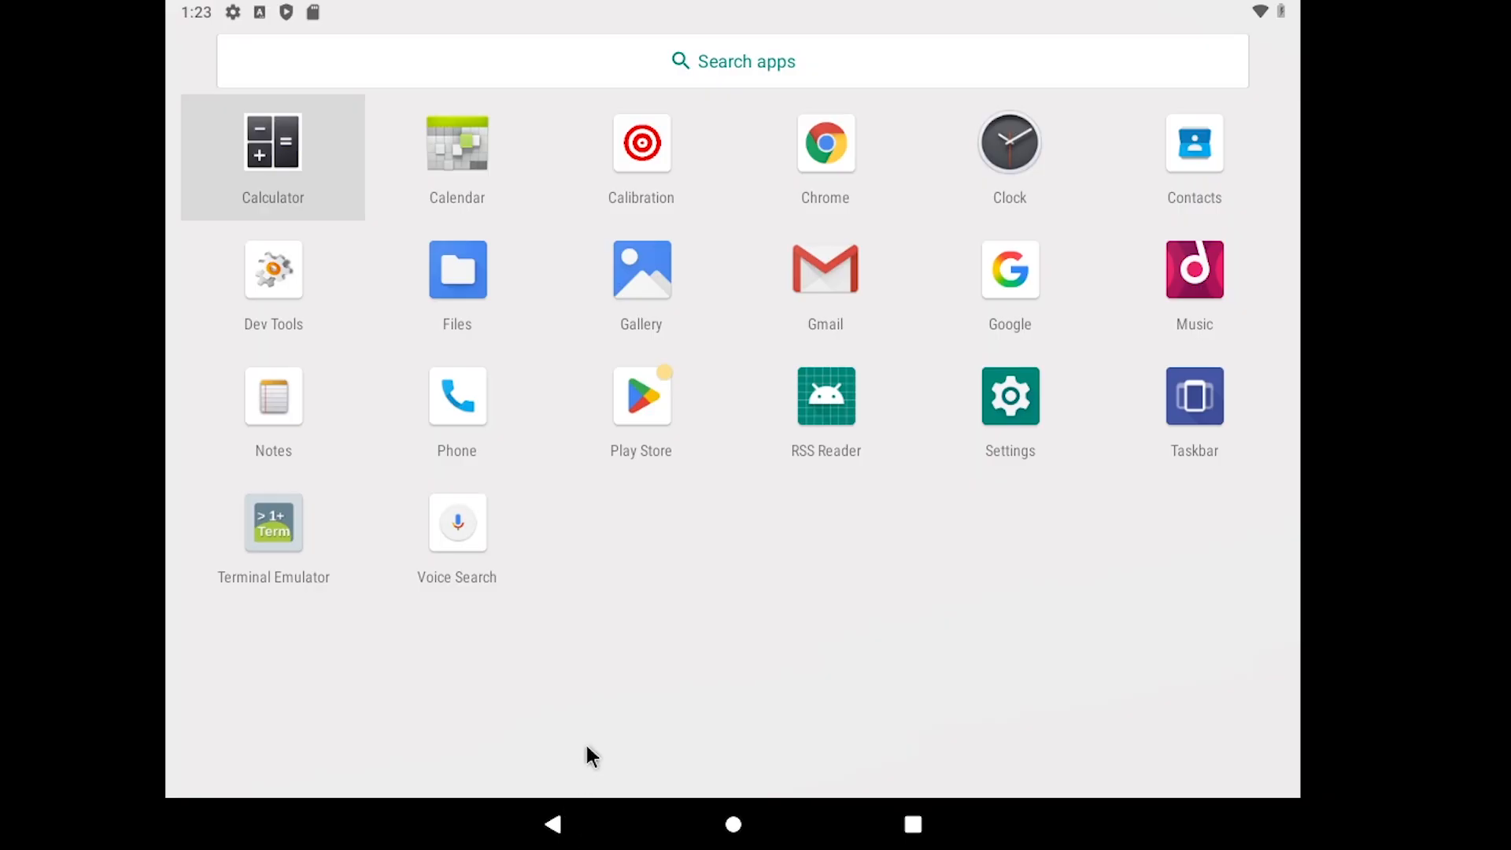
Open Terminal Emulator with access to photos, media and files allowed, and try to run fastfetch
{"action": "left_click", "coordinate": [245, 521]}
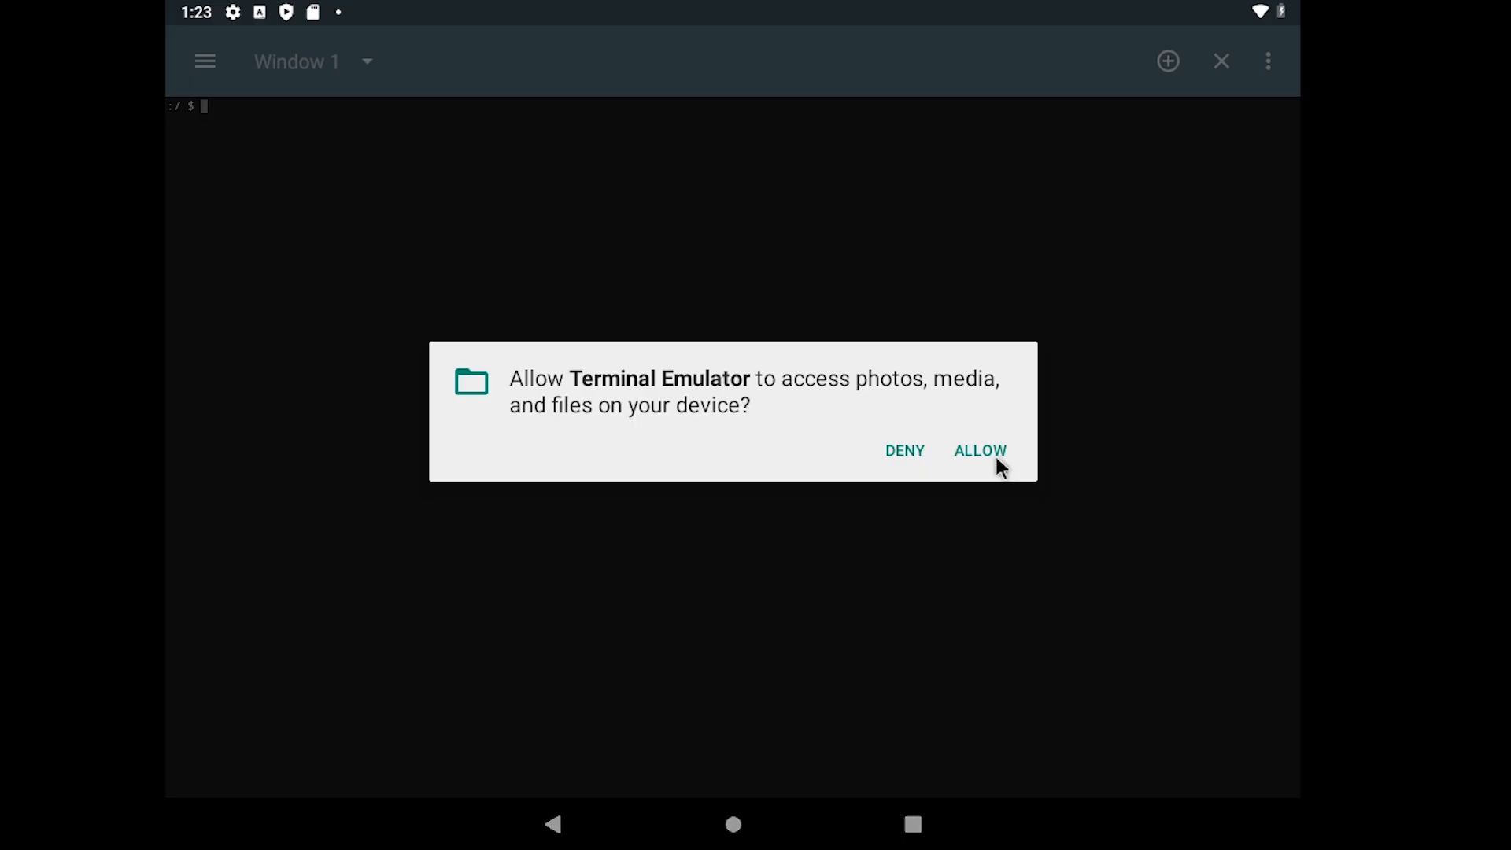
{"action": "left_click", "coordinate": [984, 456]}
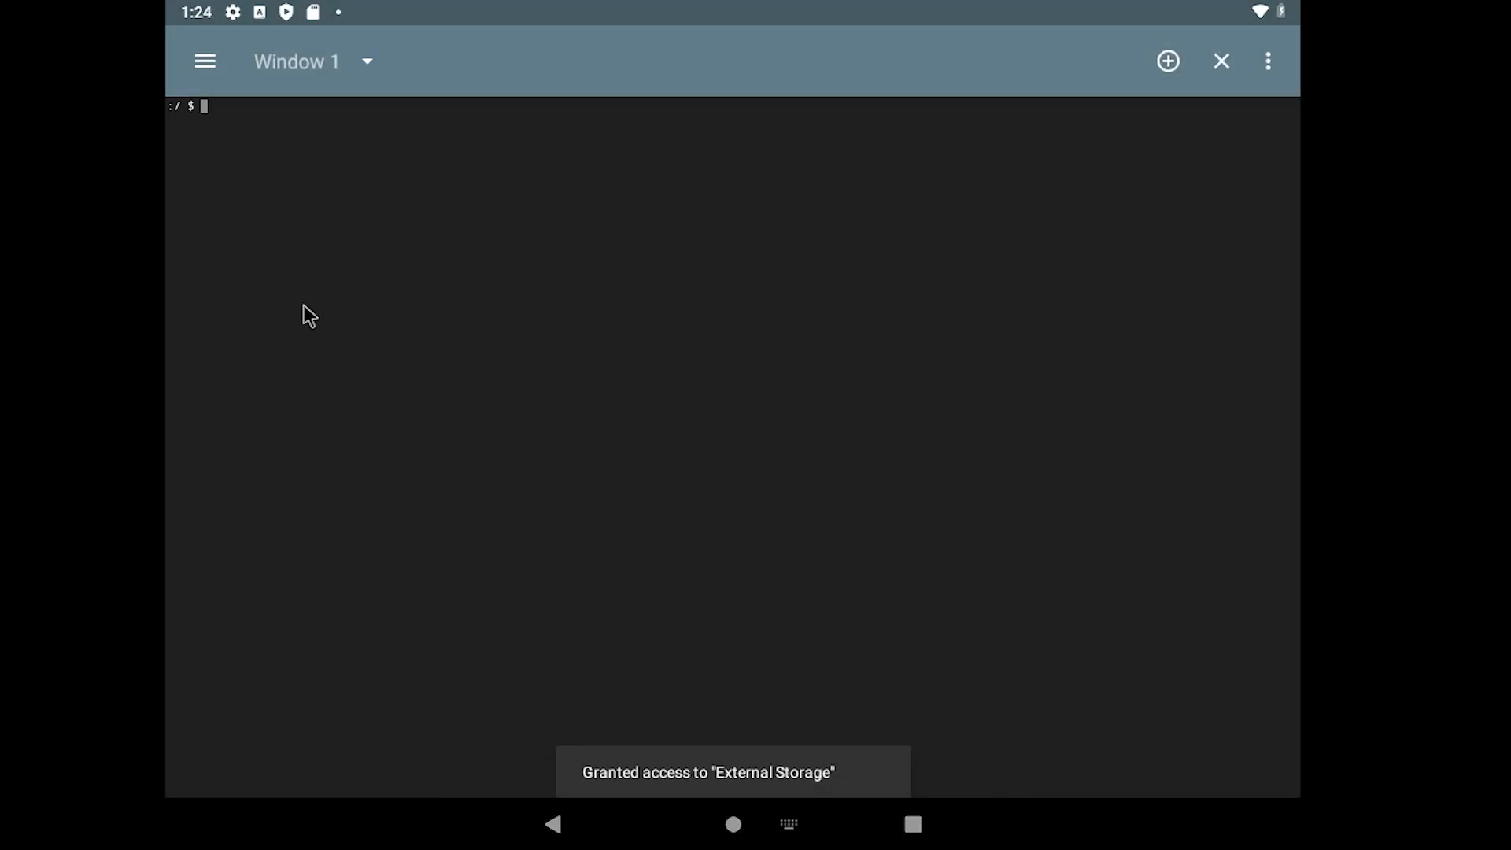
{"action": "type", "text": "fas"}
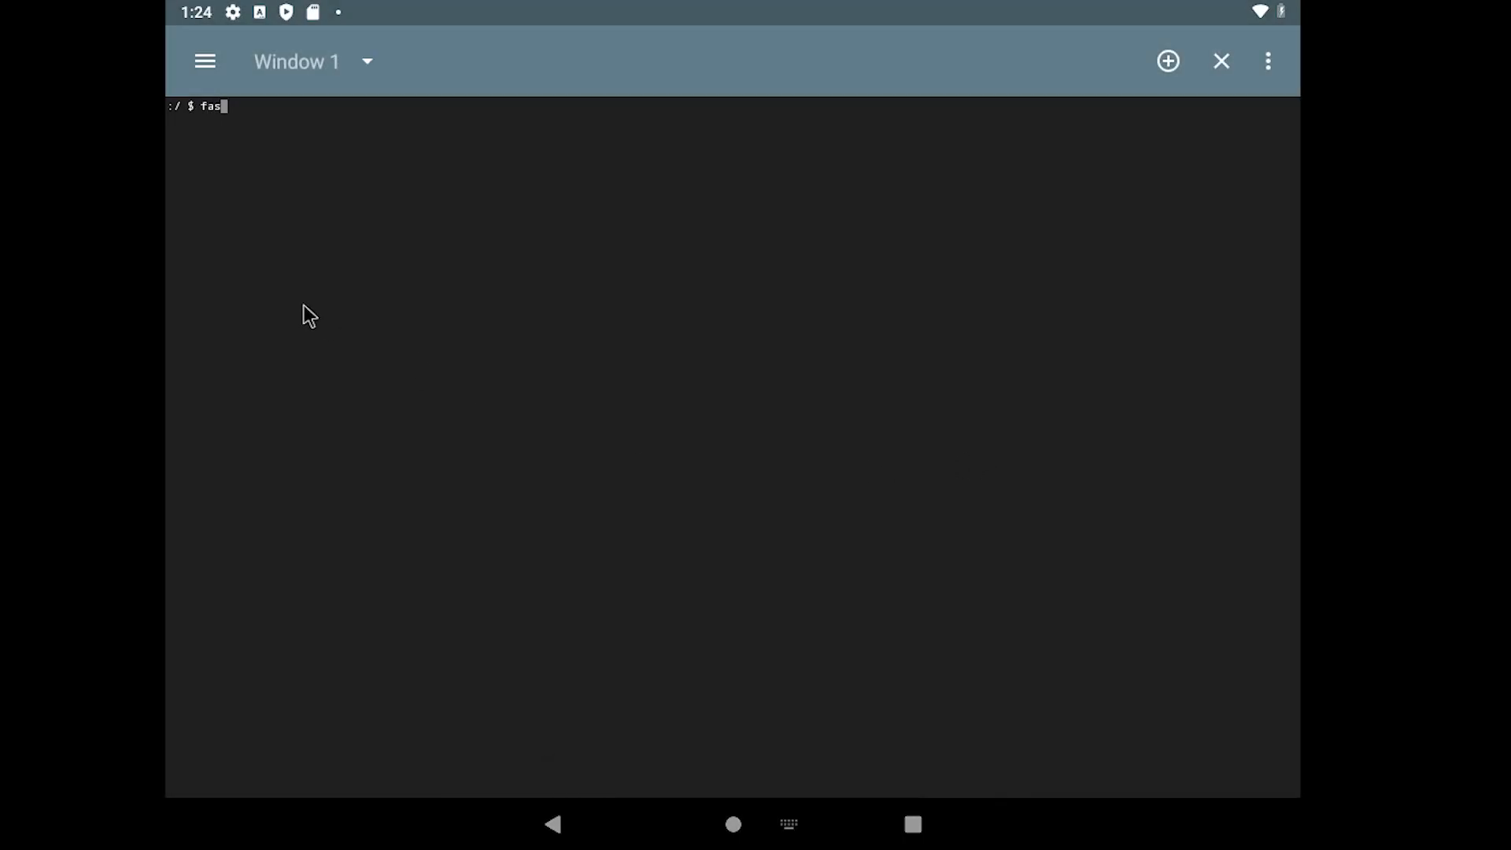
{"action": "type", "text": "tfetch"}
{"action": "key", "text": "Return"}
Try to run neofetch in the terminal, and return to the home screen using Quickstep just once
{"action": "type", "text": "ne"}
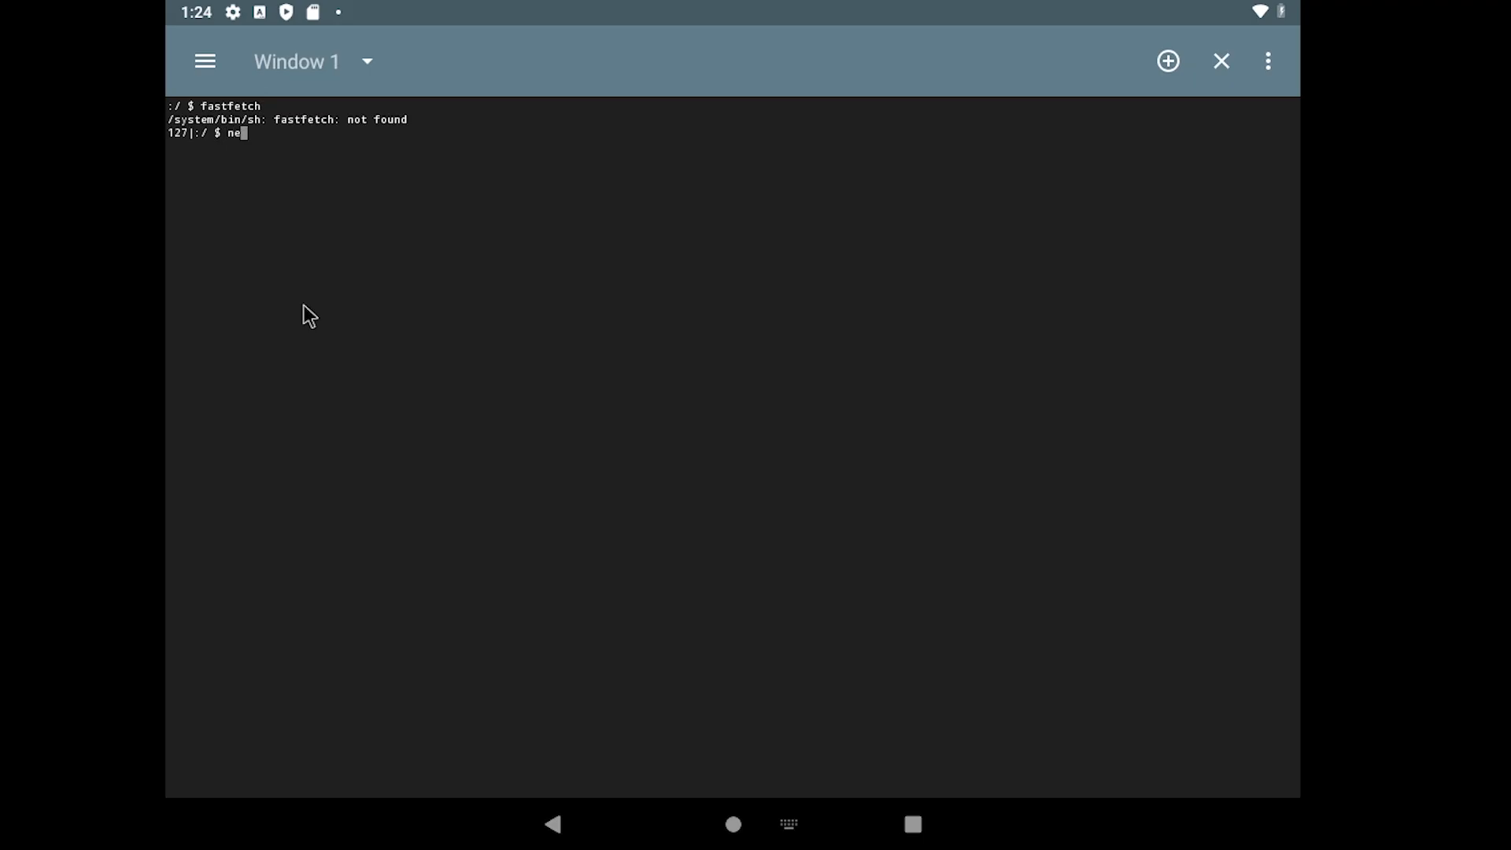
{"action": "type", "text": "ofetch"}
{"action": "key", "text": "Return"}
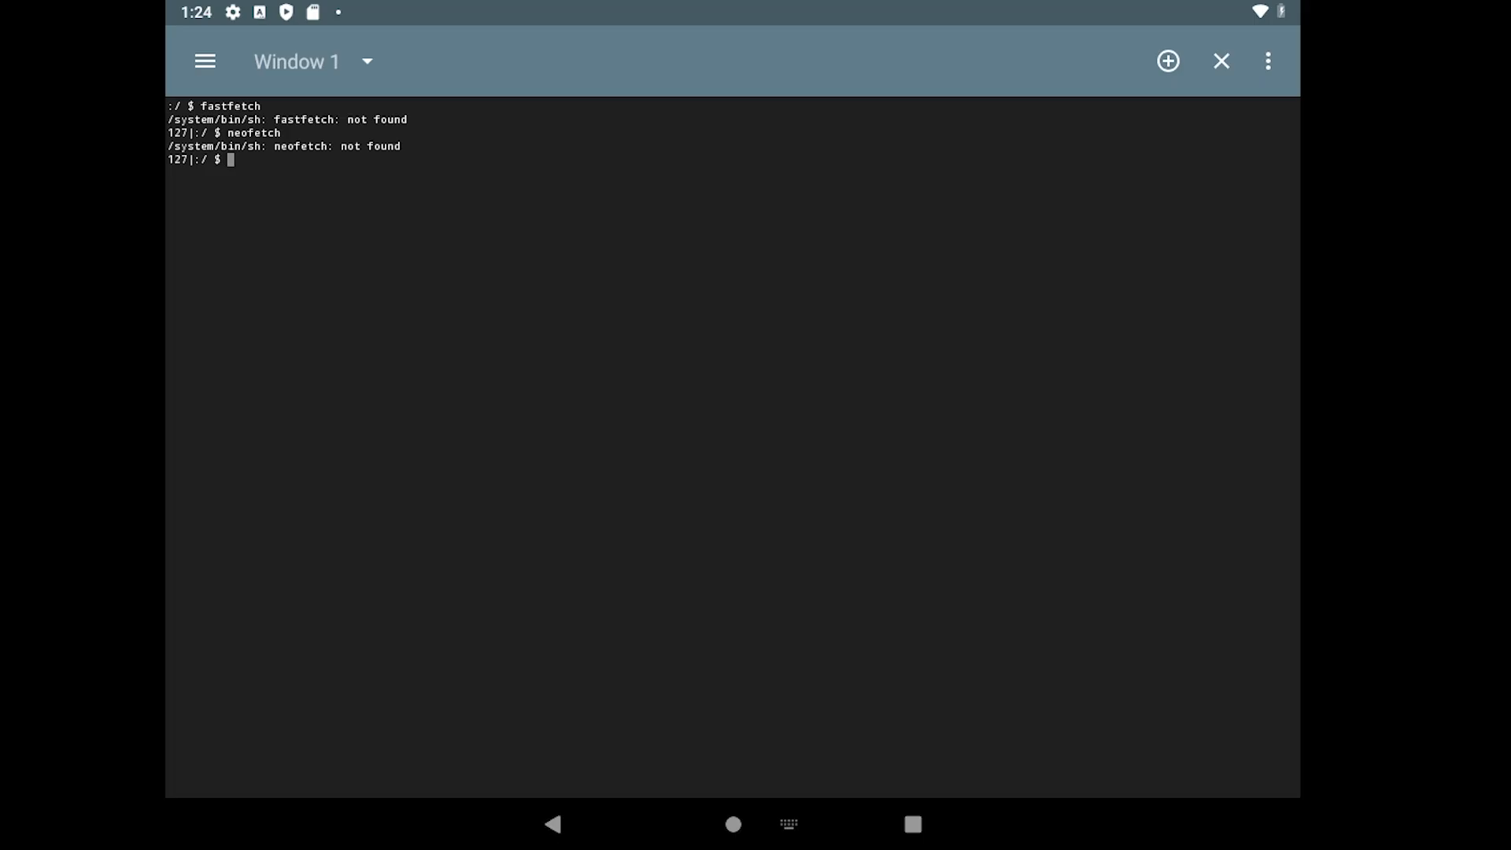
{"action": "left_click", "coordinate": [699, 826]}
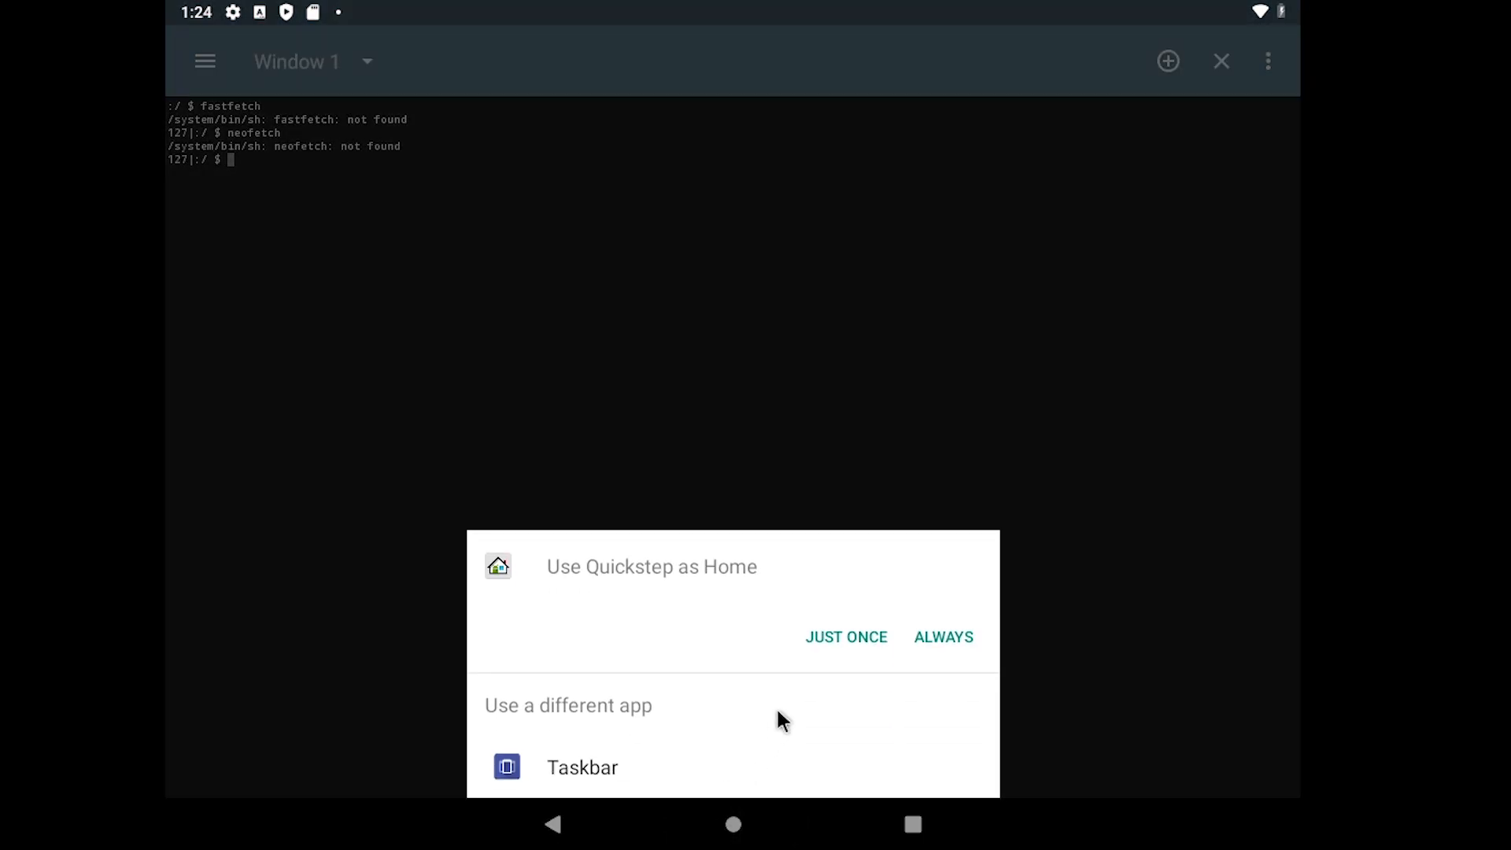
{"action": "left_click", "coordinate": [819, 650]}
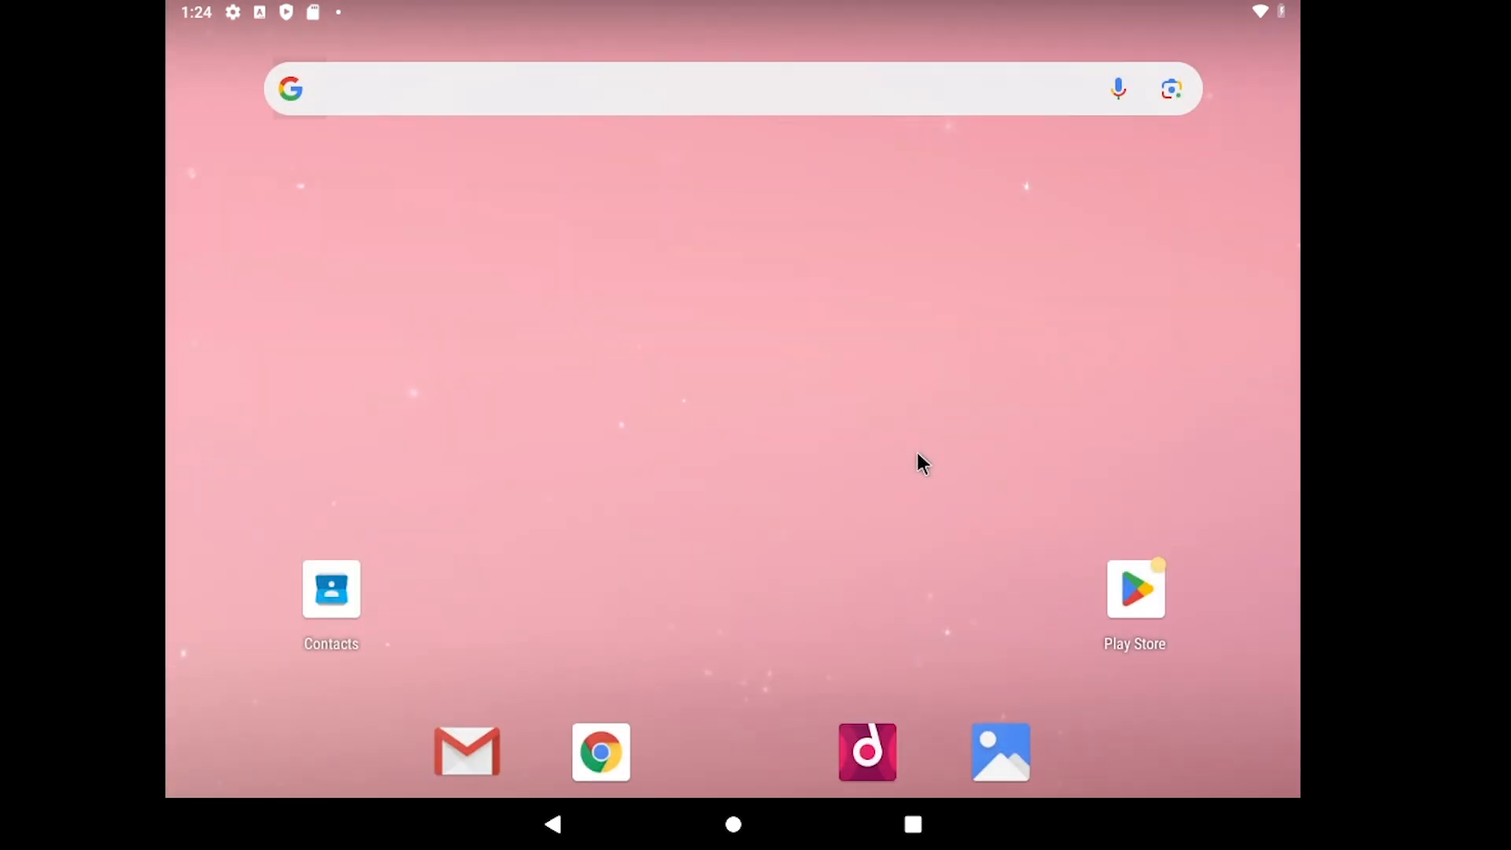